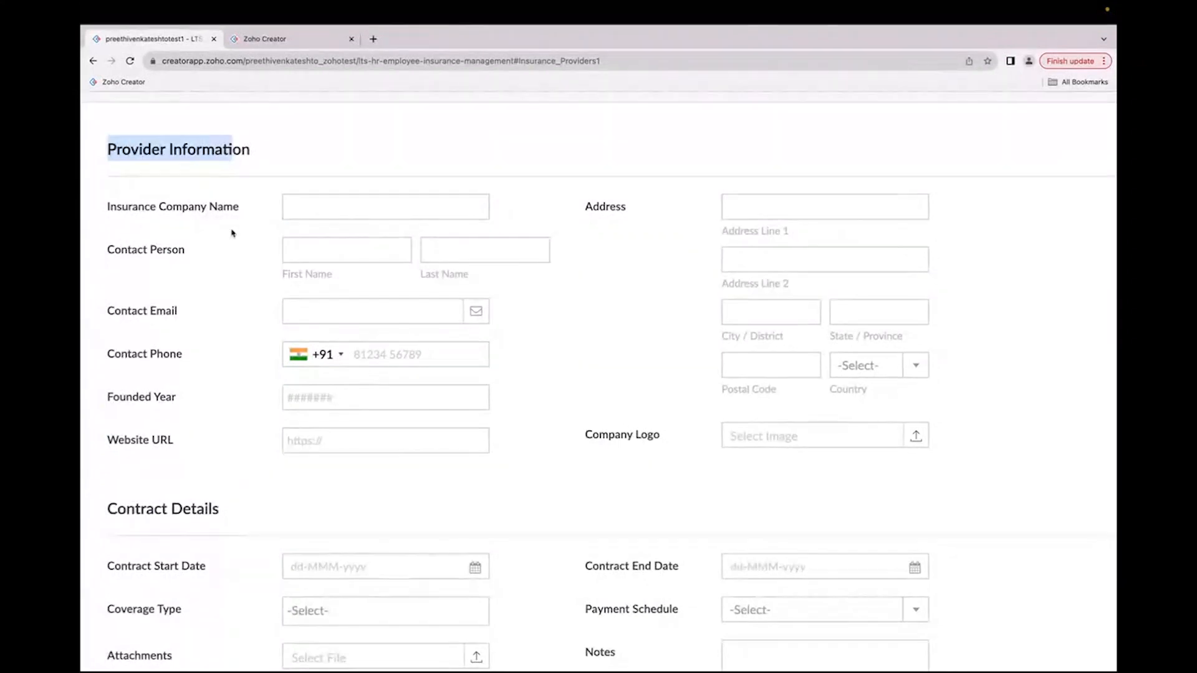
scroll(225, 382, down, 3)
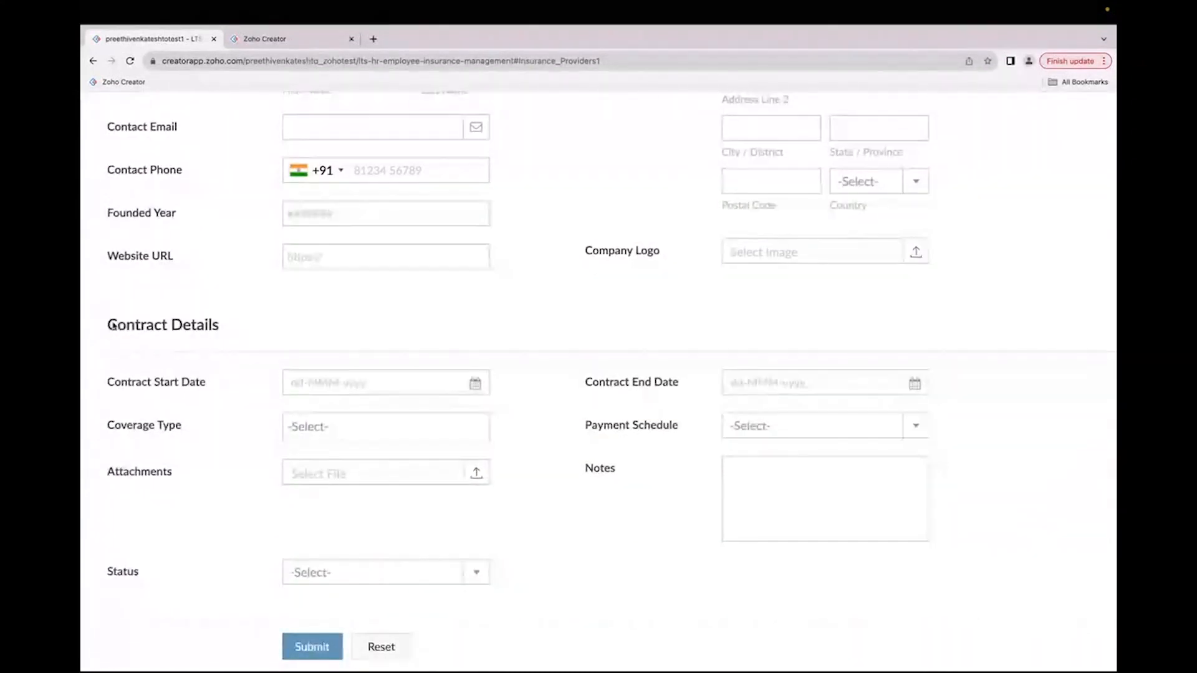
drag(107, 324, 241, 334)
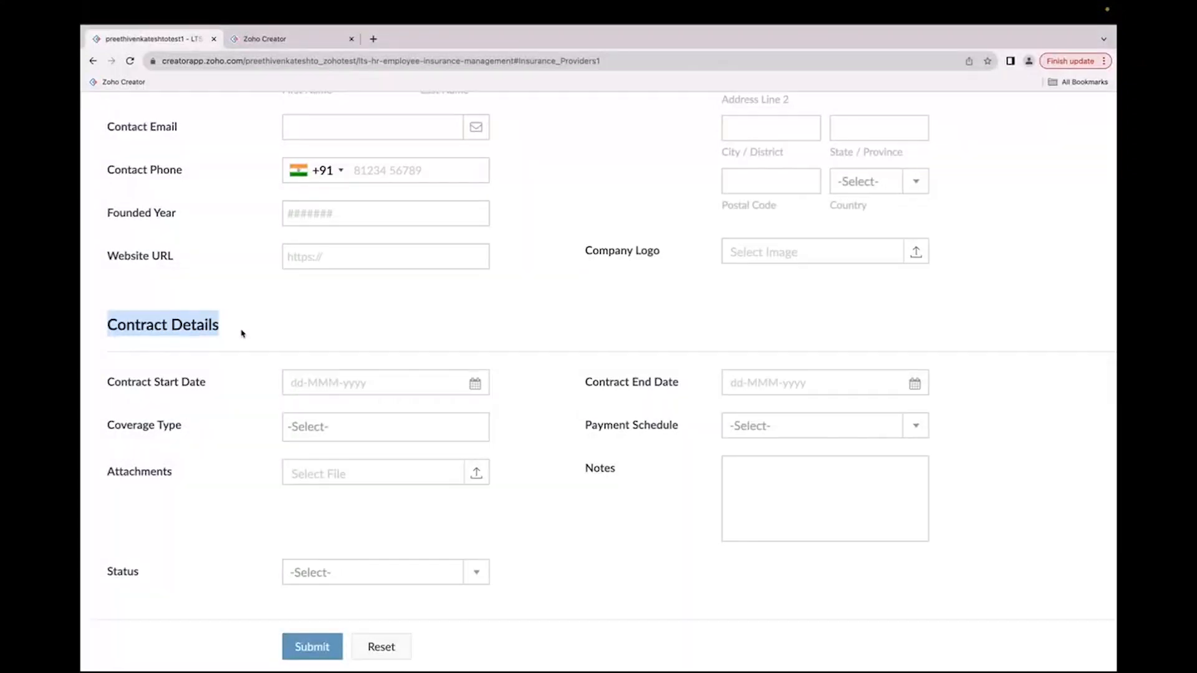
scroll(242, 334, up, 1)
scroll(242, 333, up, 5)
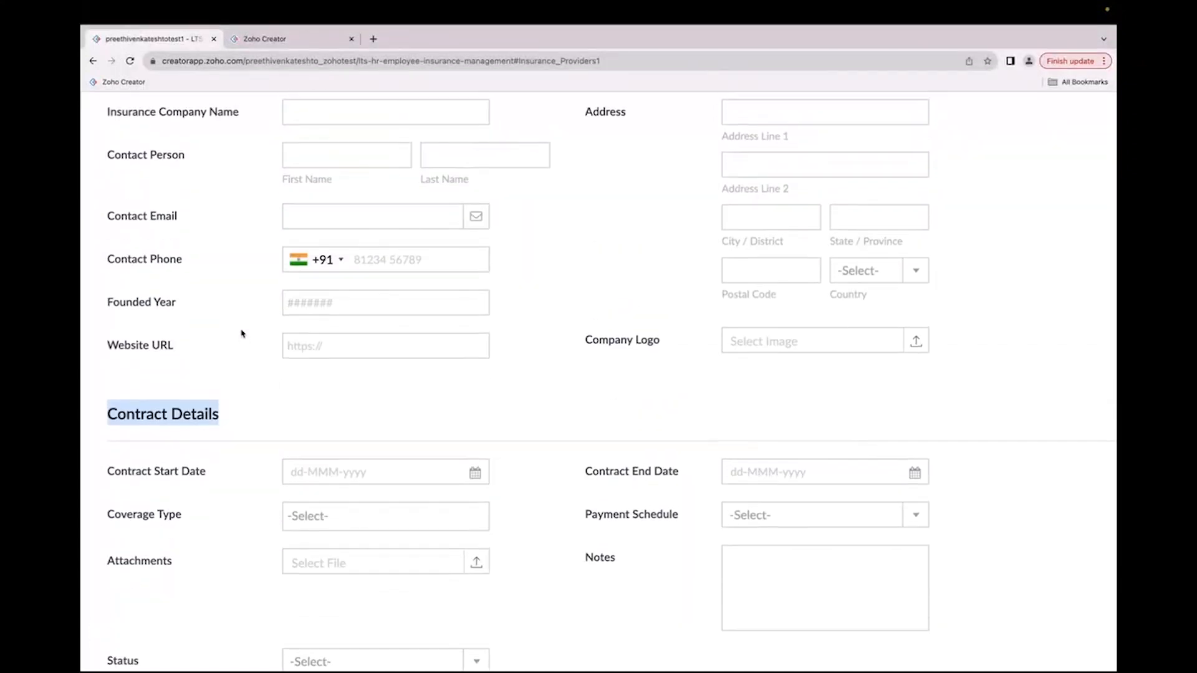
Step: Enter MNJ Insurance company as the insurance company name
click(333, 173)
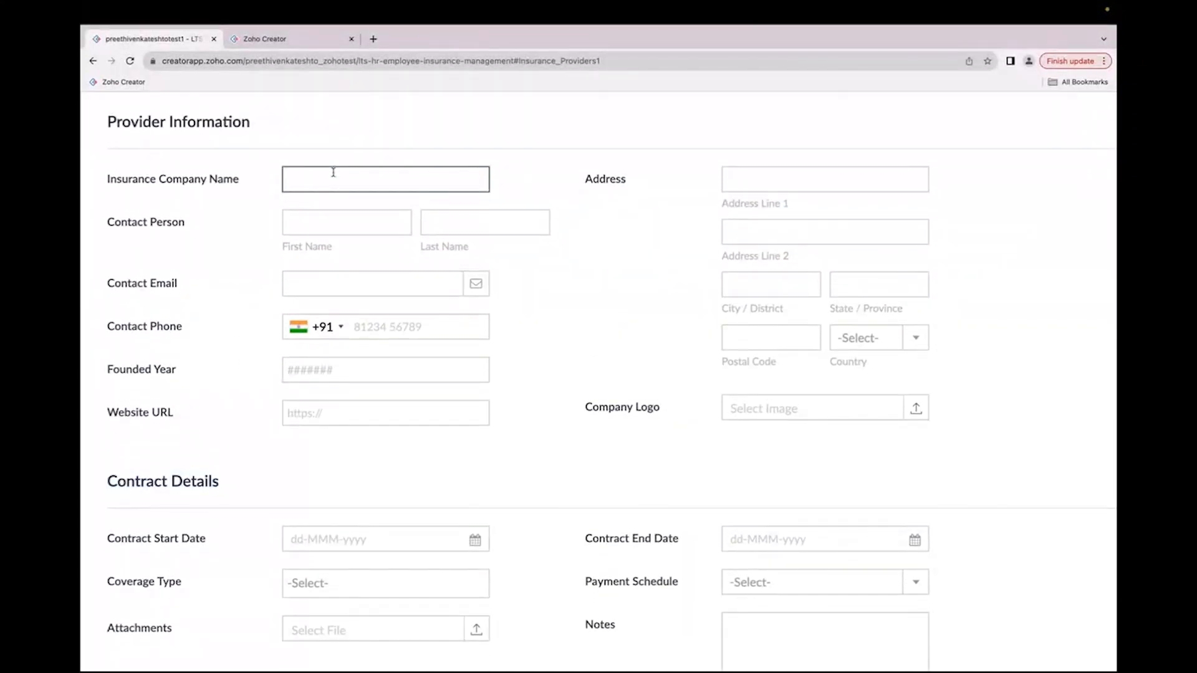
text(MNJ )
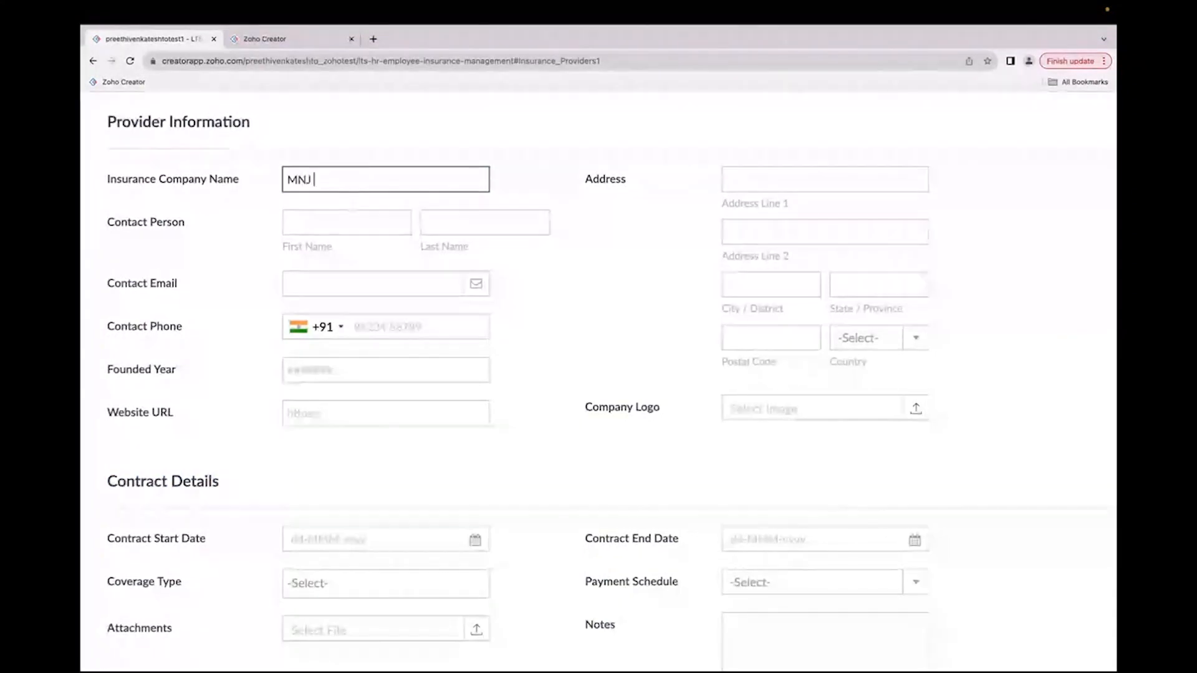
text(Insurance)
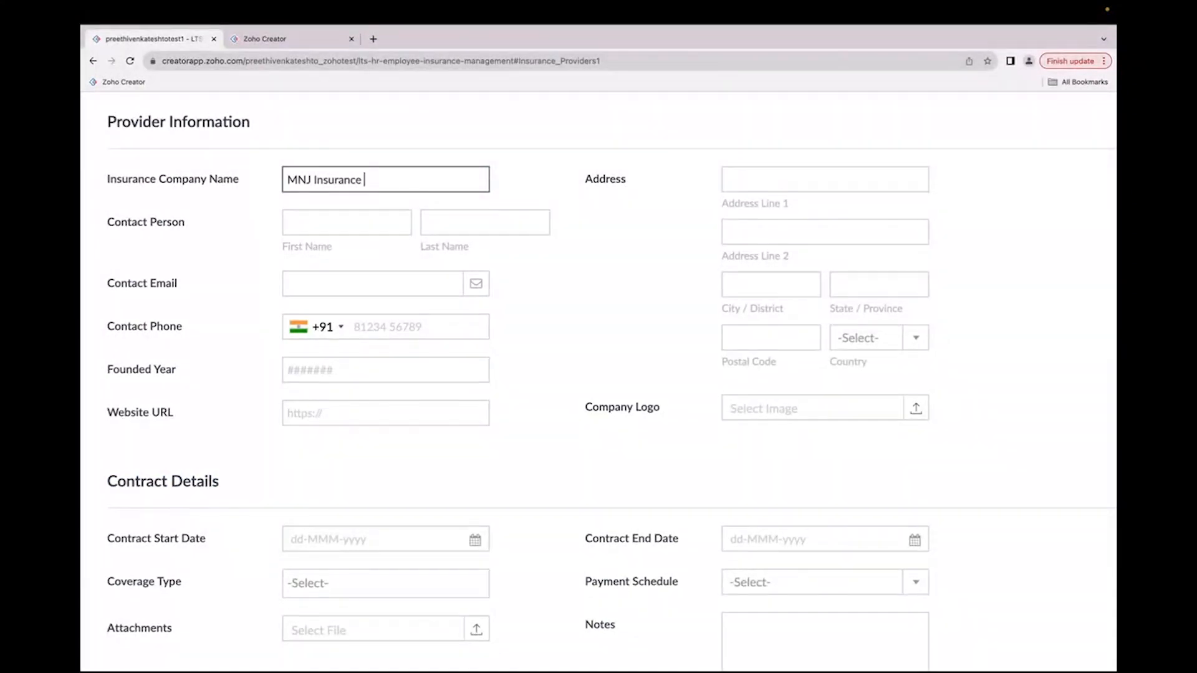
text( company)
click(291, 219)
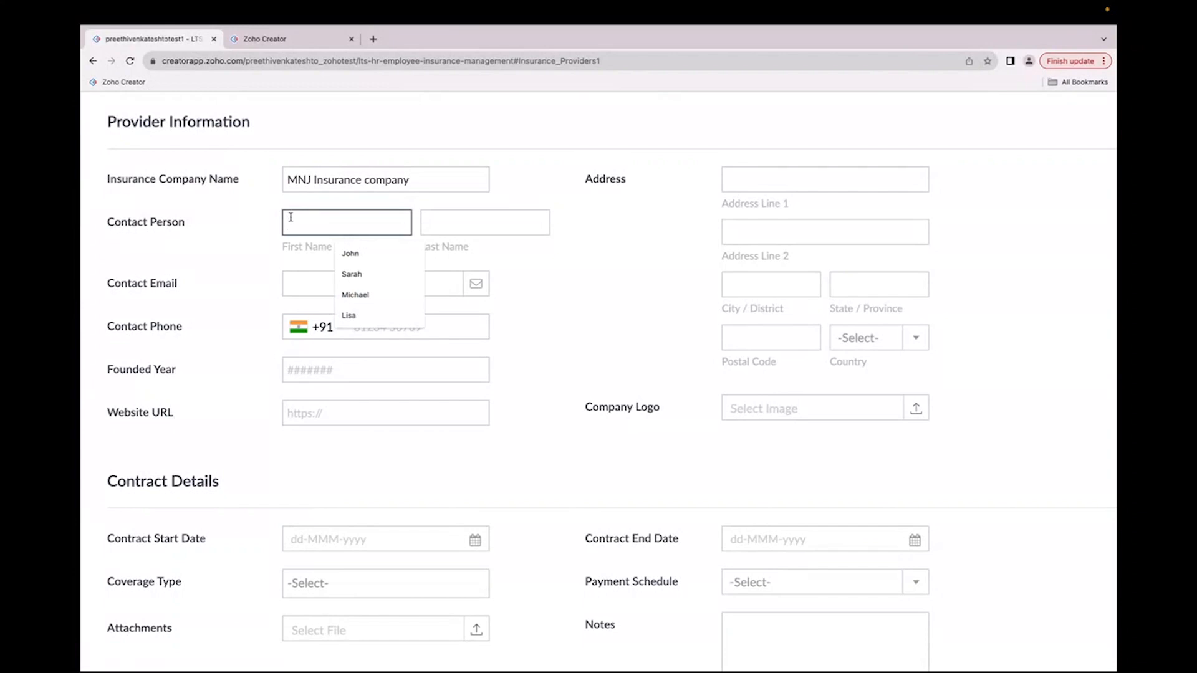
click(348, 315)
Step: Copy the signed-in account e-mail from the Gmail tab and paste it into the contact email field
click(313, 281)
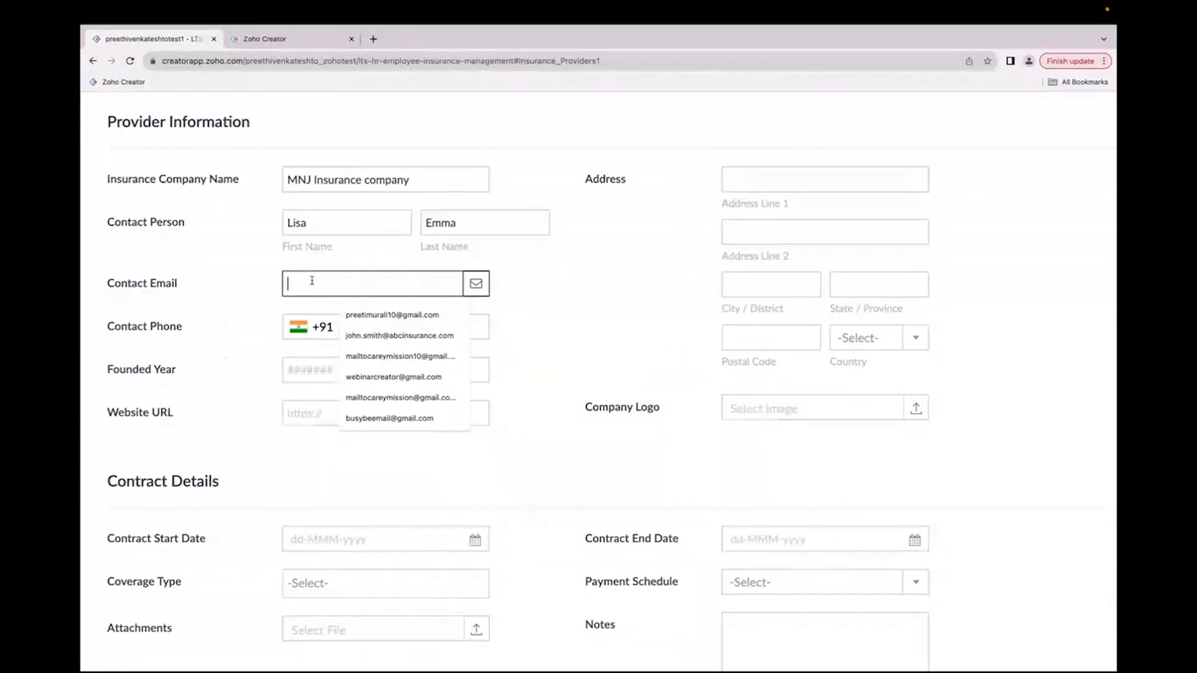
key(ctrl+Right)
click(1101, 100)
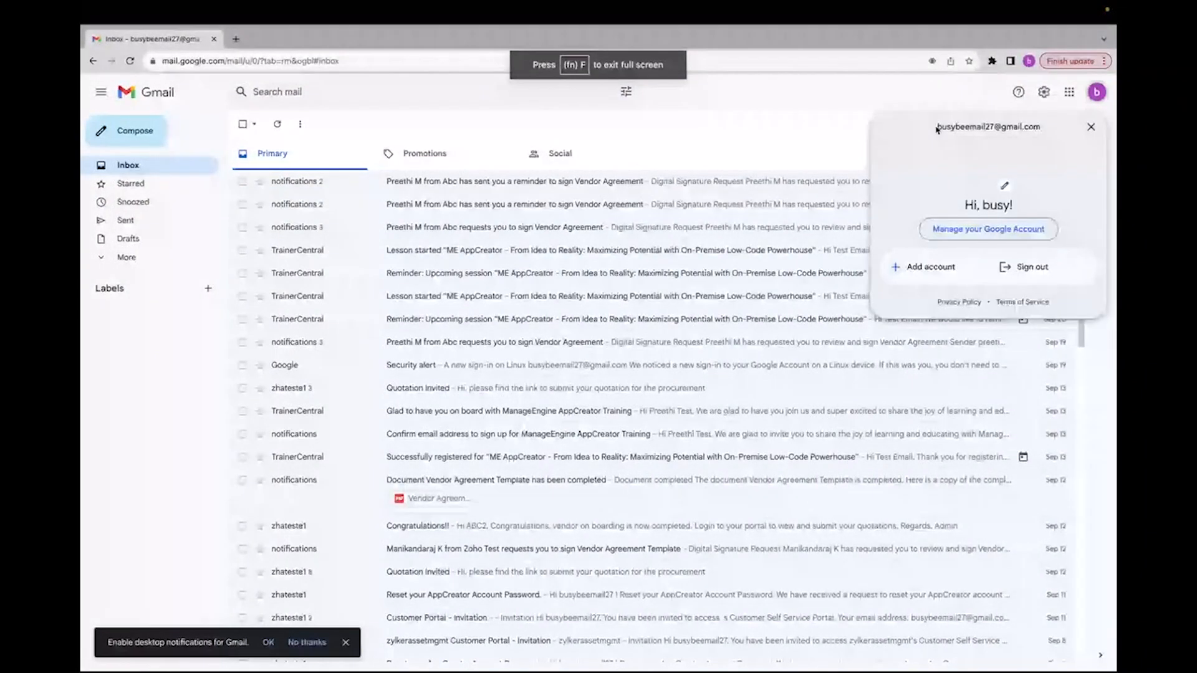
key(ctrl+Left)
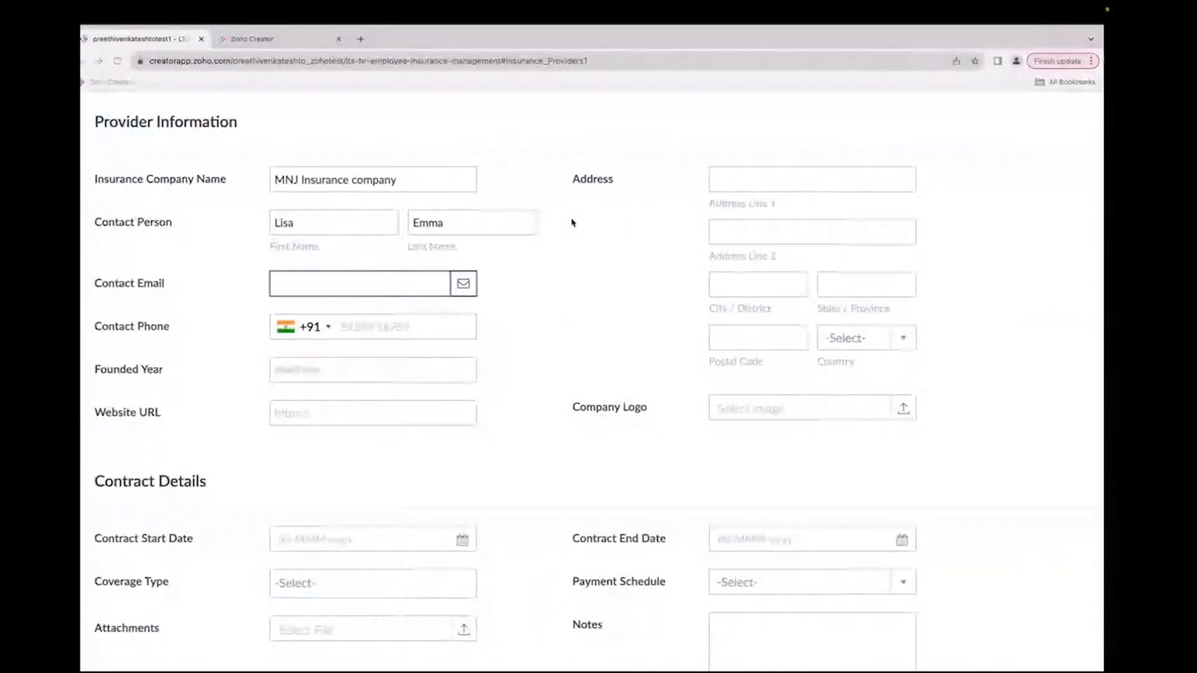
click(425, 291)
key(ctrl+v)
Step: Enter the contact's phone number
click(402, 337)
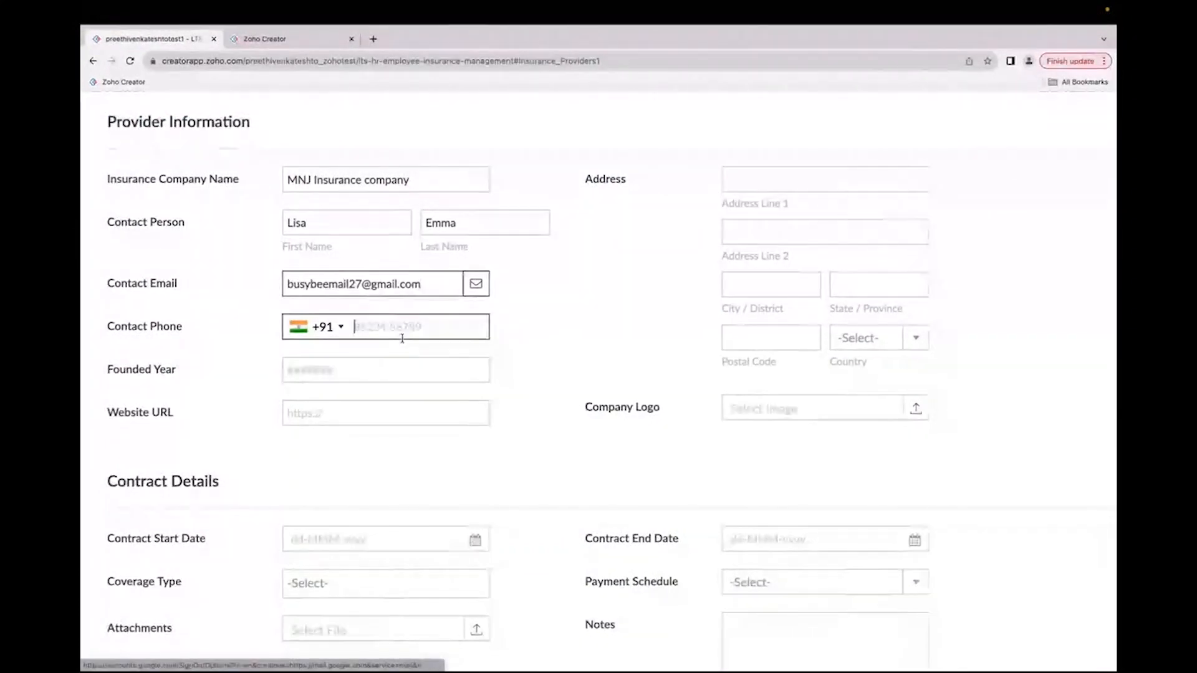
click(395, 371)
click(387, 419)
click(387, 418)
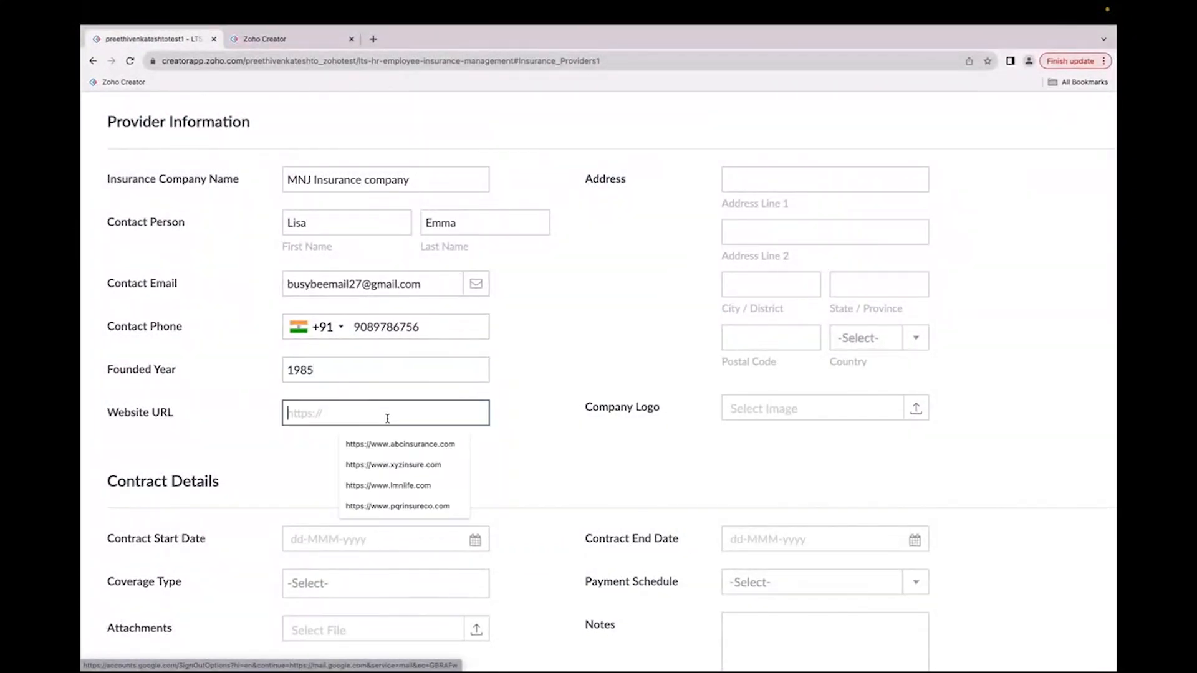
click(388, 484)
click(391, 454)
click(406, 478)
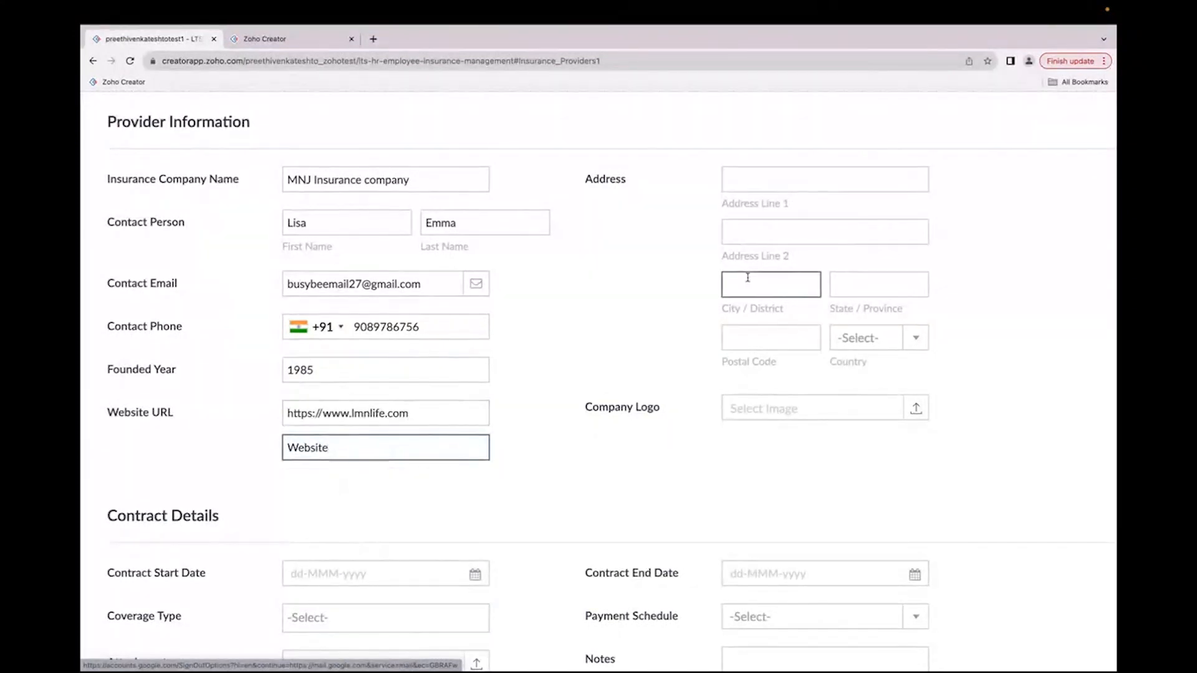
click(764, 189)
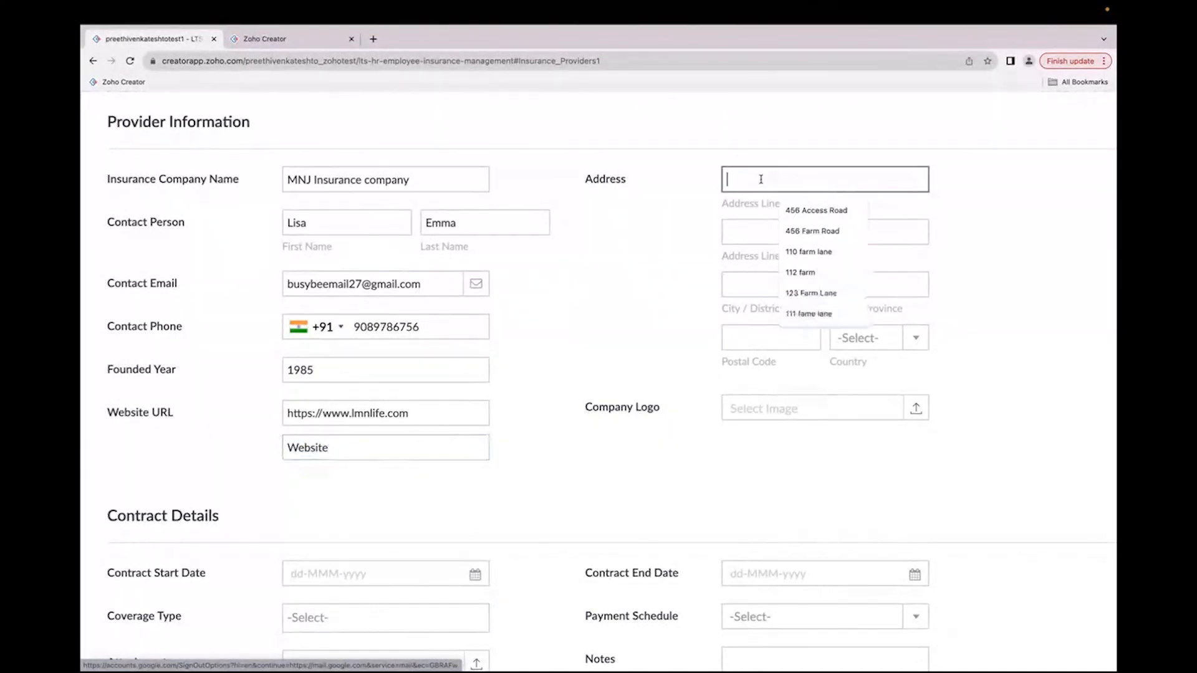
click(794, 251)
click(753, 290)
click(773, 313)
click(842, 285)
click(880, 317)
Step: Set the postal code to 600878 and the country to India
click(772, 337)
click(786, 369)
click(873, 338)
text(ind)
click(848, 428)
Step: Upload mnmark.png from Downloads as the company logo
click(819, 416)
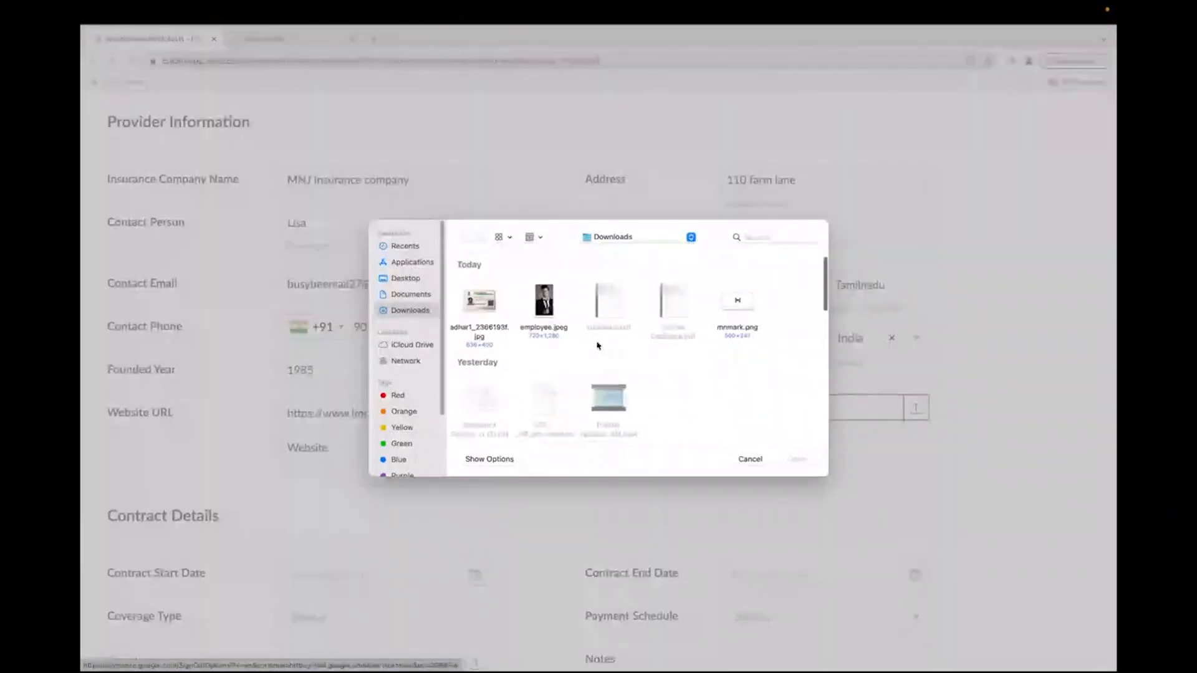
click(753, 337)
click(796, 458)
Step: Set the contract start date to 05-Oct-2023
scroll(569, 375, down, 5)
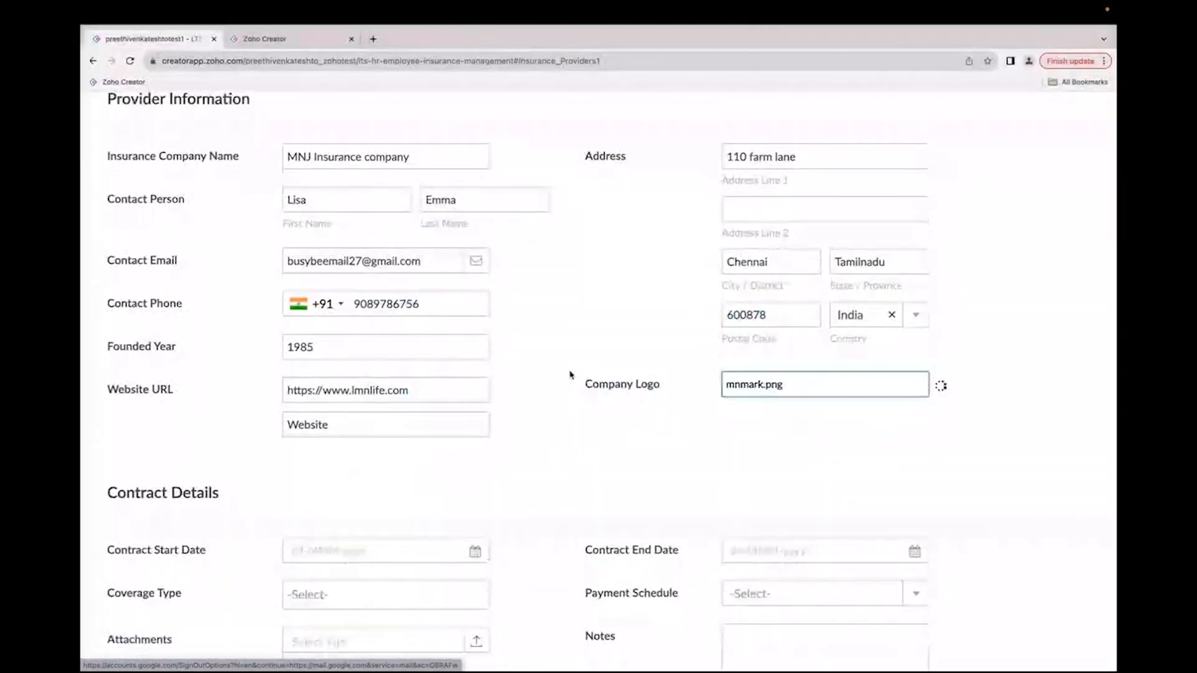
click(296, 378)
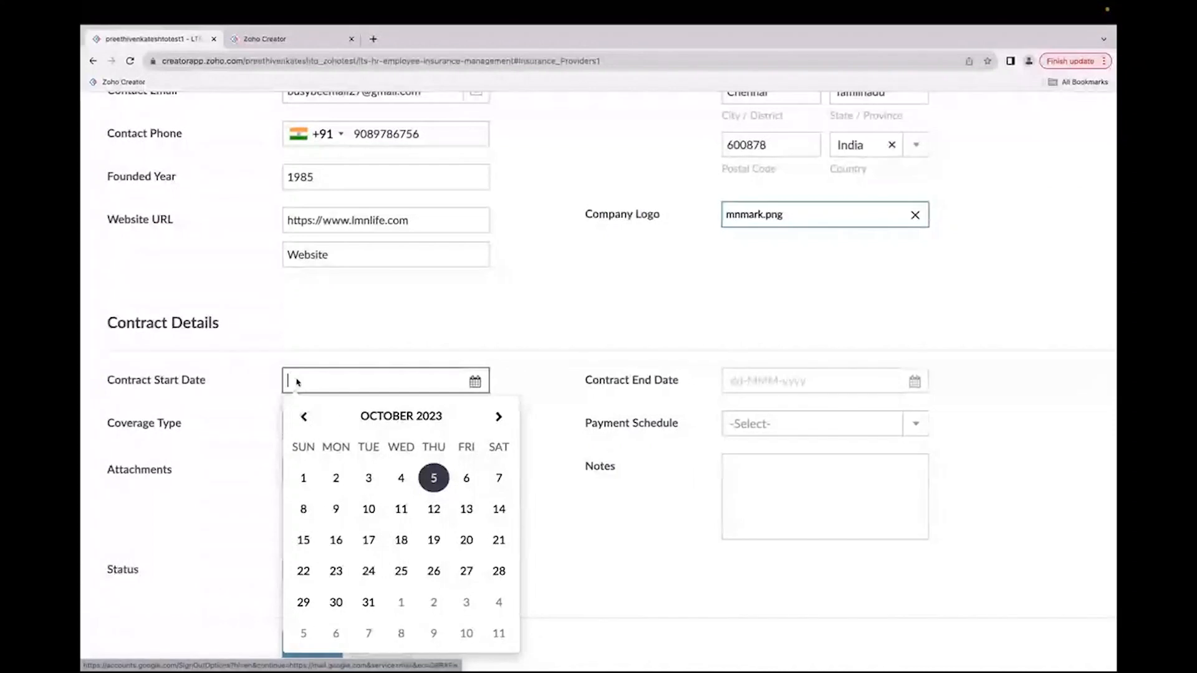
click(440, 485)
Step: Set the contract end date to 08-Jun-2027 via the year and month pickers
click(741, 382)
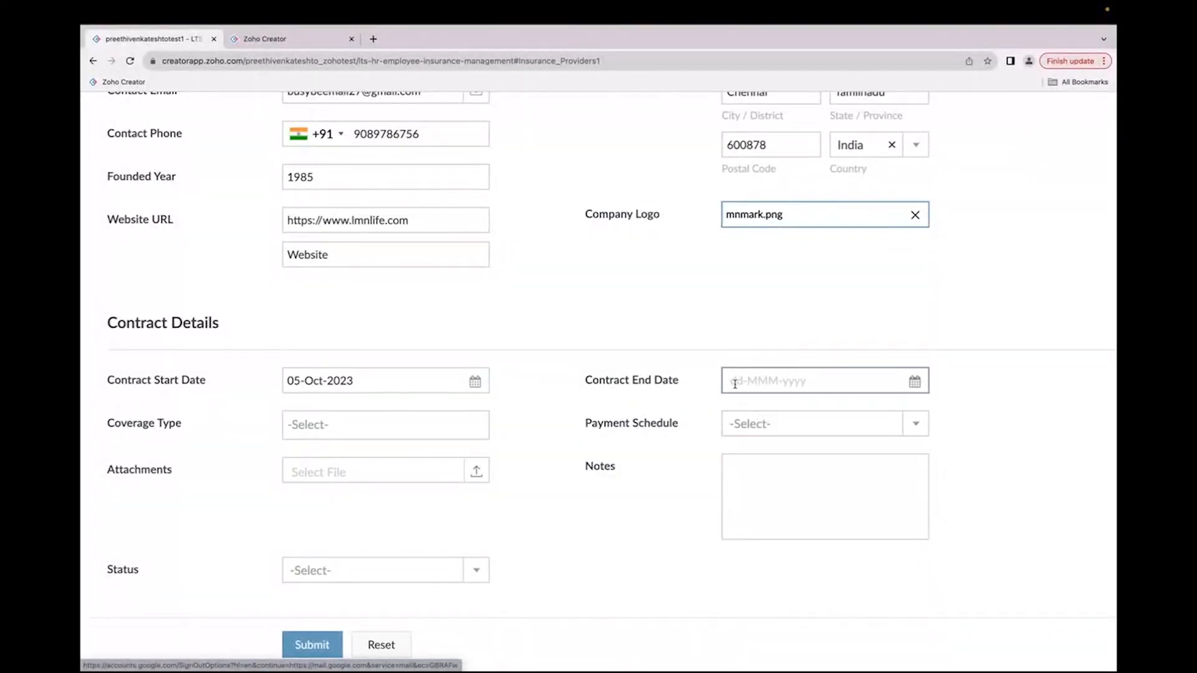
click(845, 416)
click(849, 429)
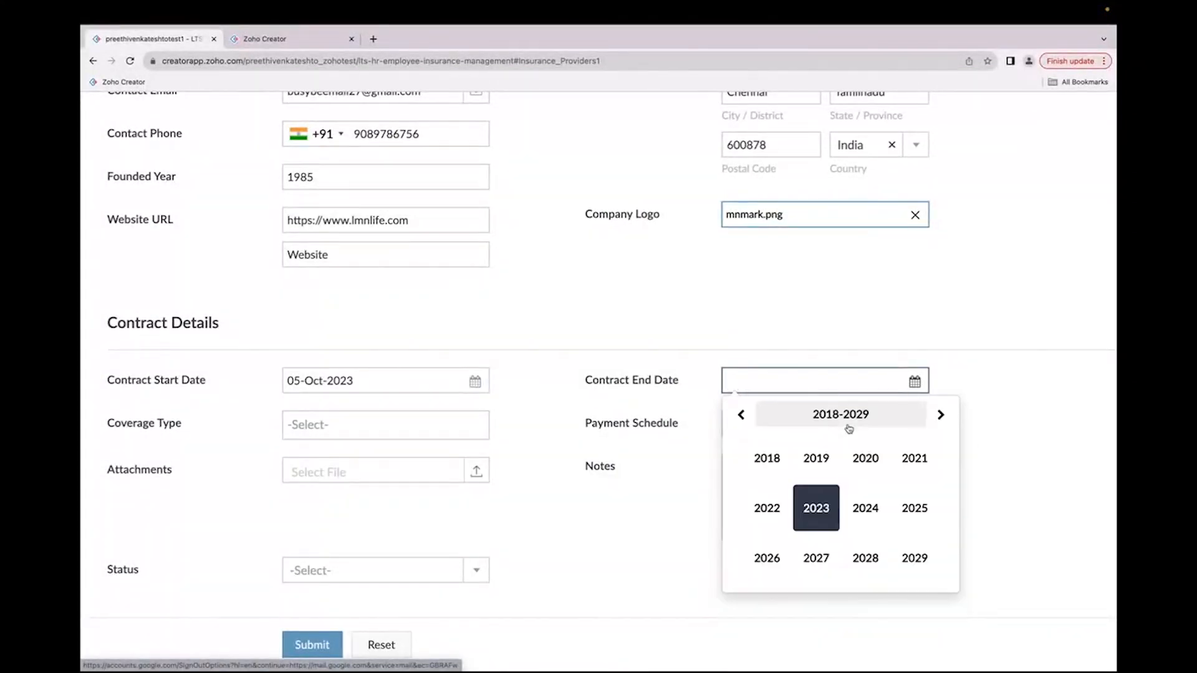
click(817, 558)
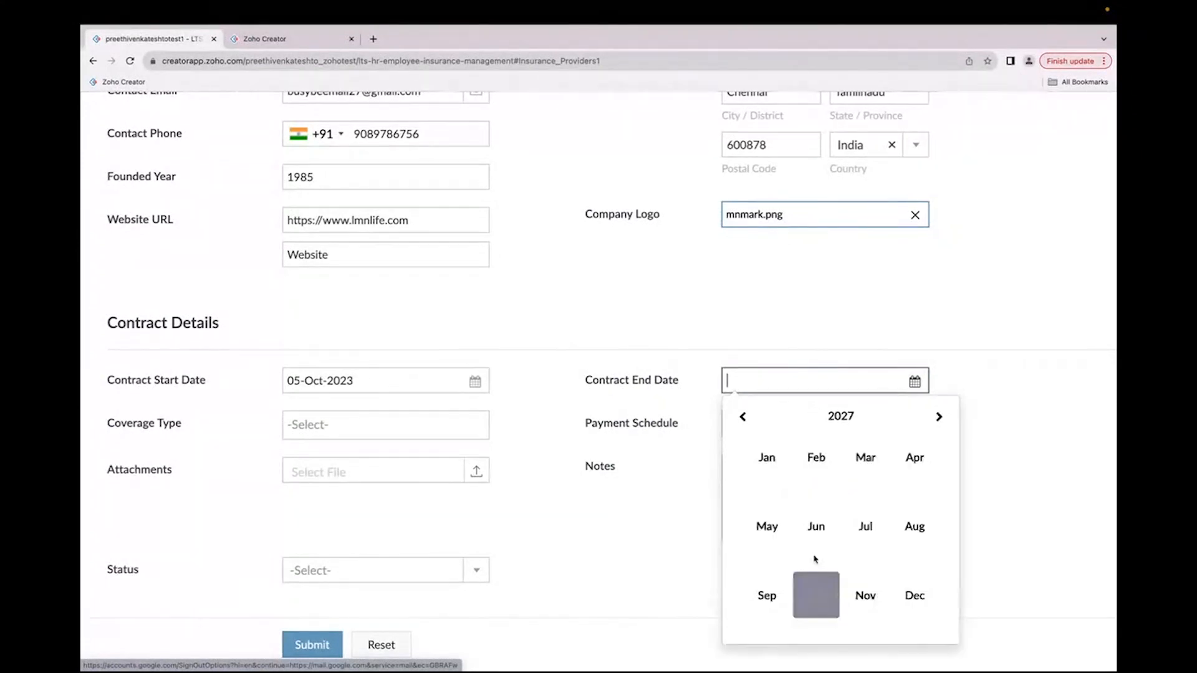
click(817, 526)
click(810, 509)
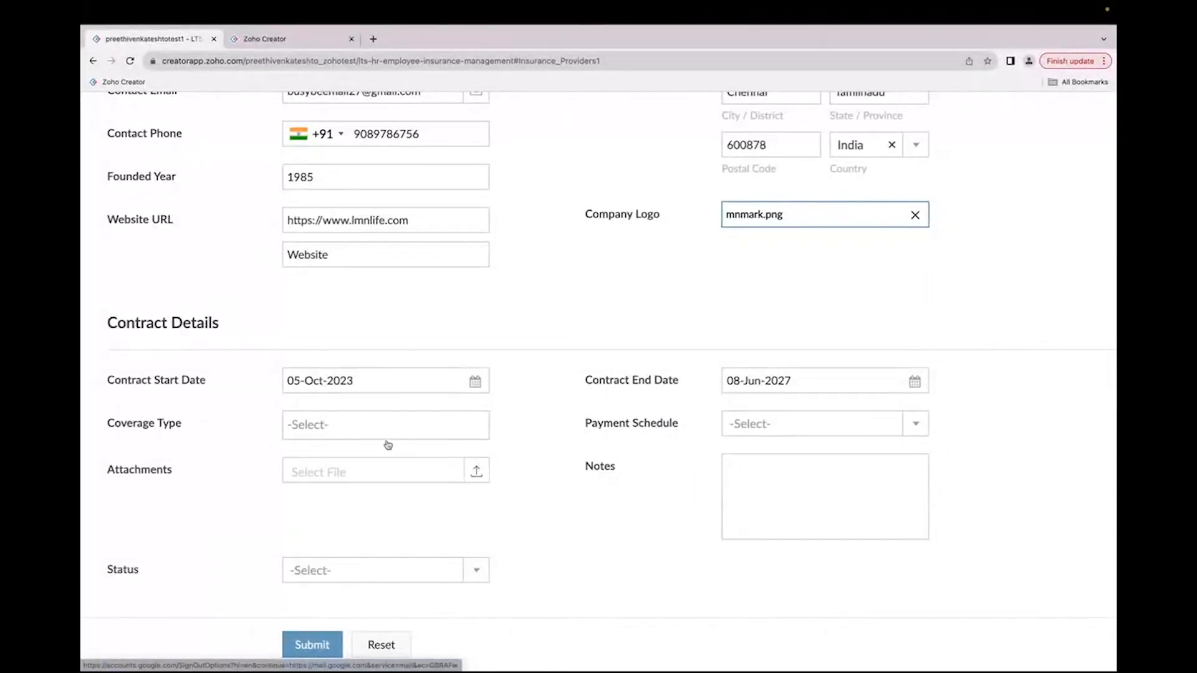
Step: Set the coverage type to Health and Life only
click(353, 434)
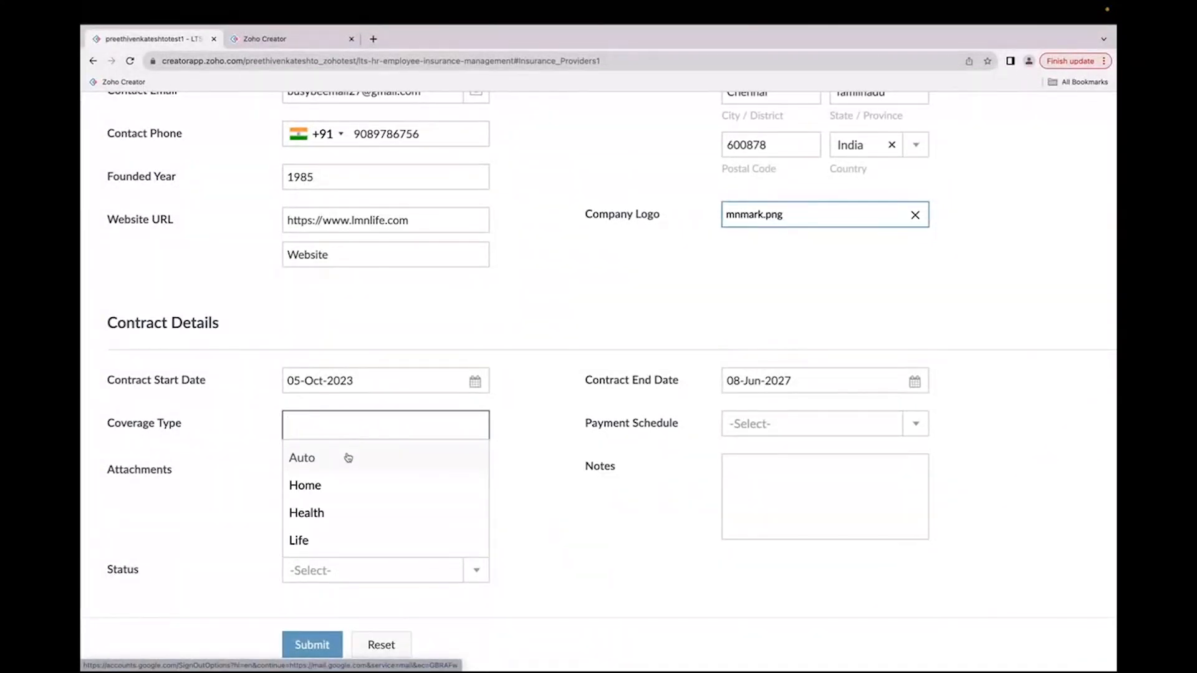
click(349, 459)
click(335, 480)
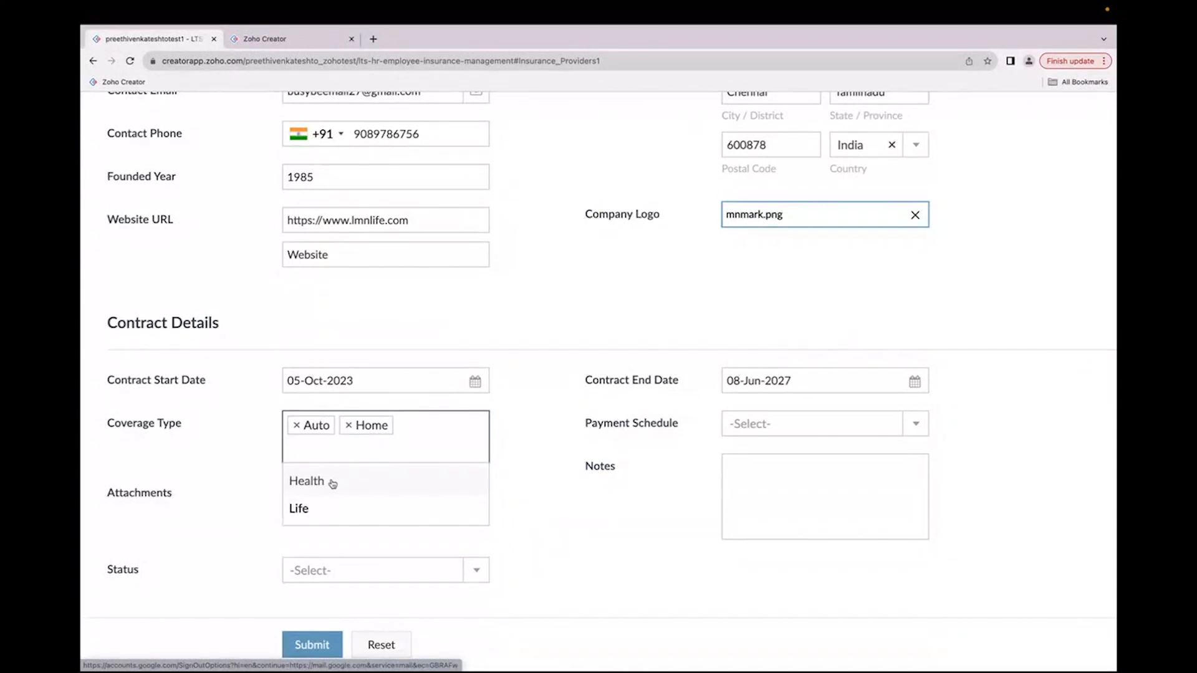
click(332, 483)
click(324, 486)
click(350, 426)
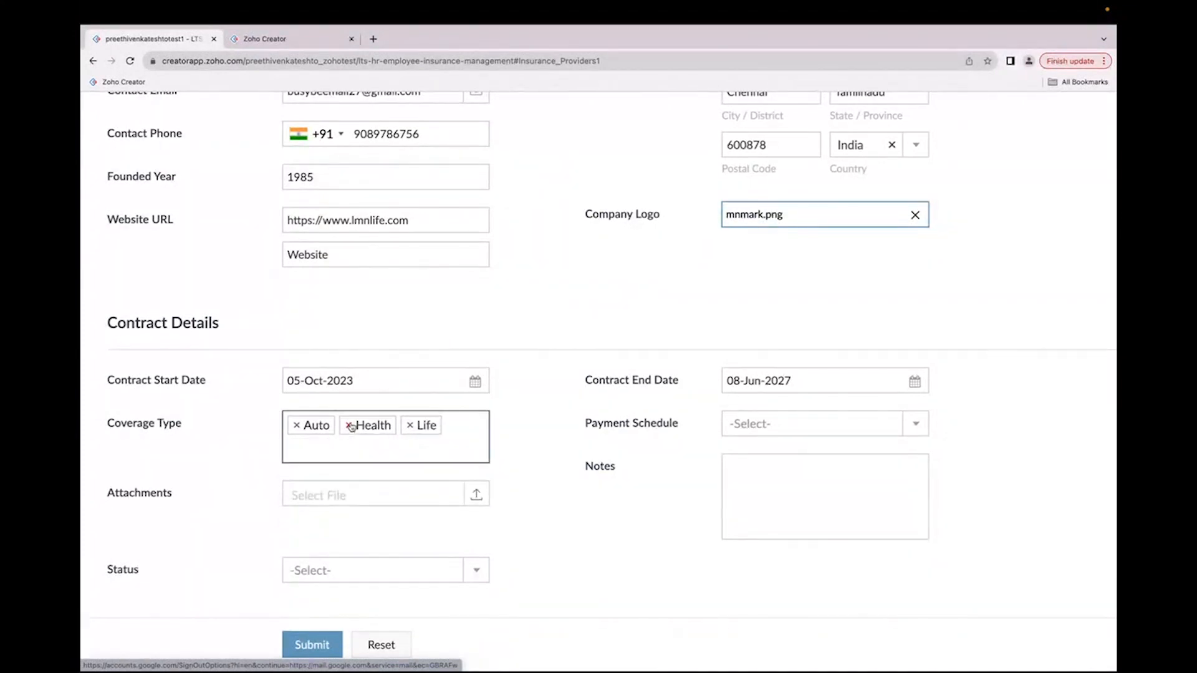
click(298, 426)
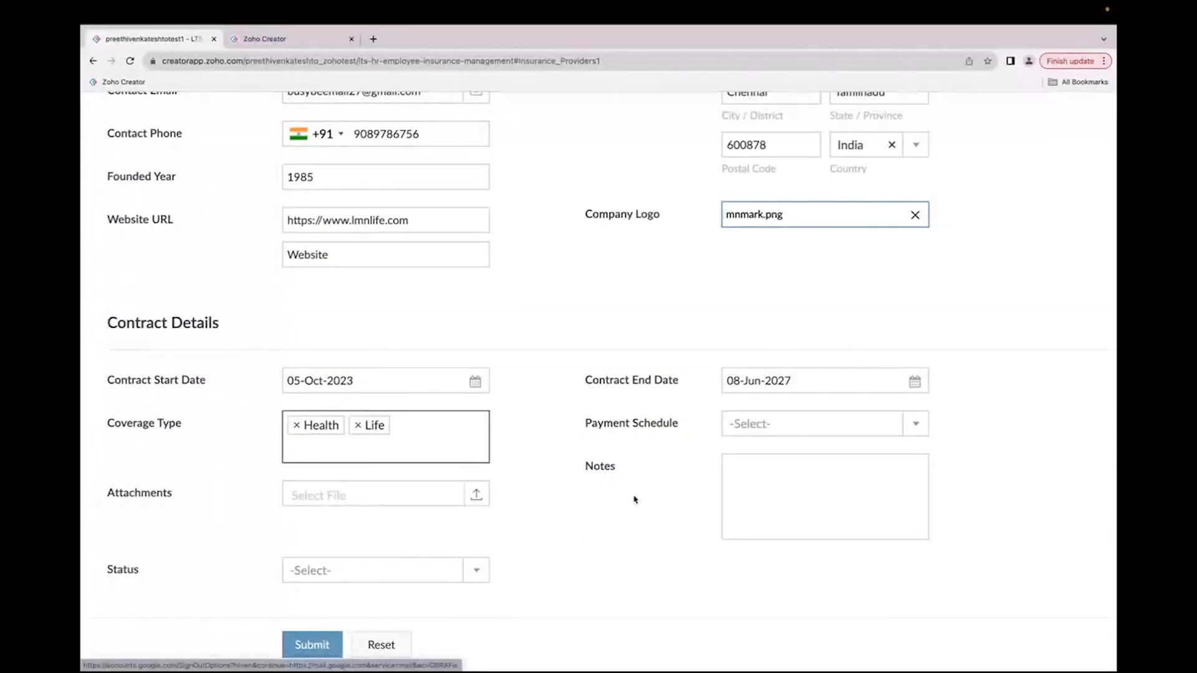
Step: Set the payment schedule to Annually
click(751, 428)
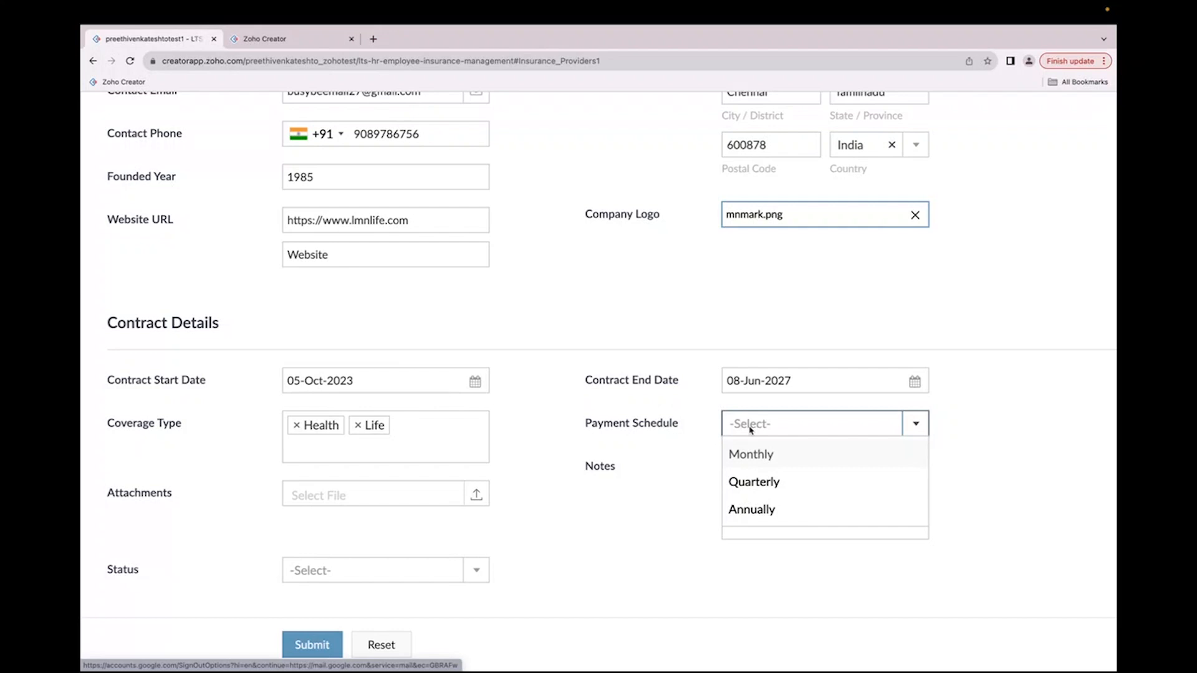
click(762, 514)
Step: Attach license_Cetificate.pdf from Downloads as the contract attachment
click(476, 494)
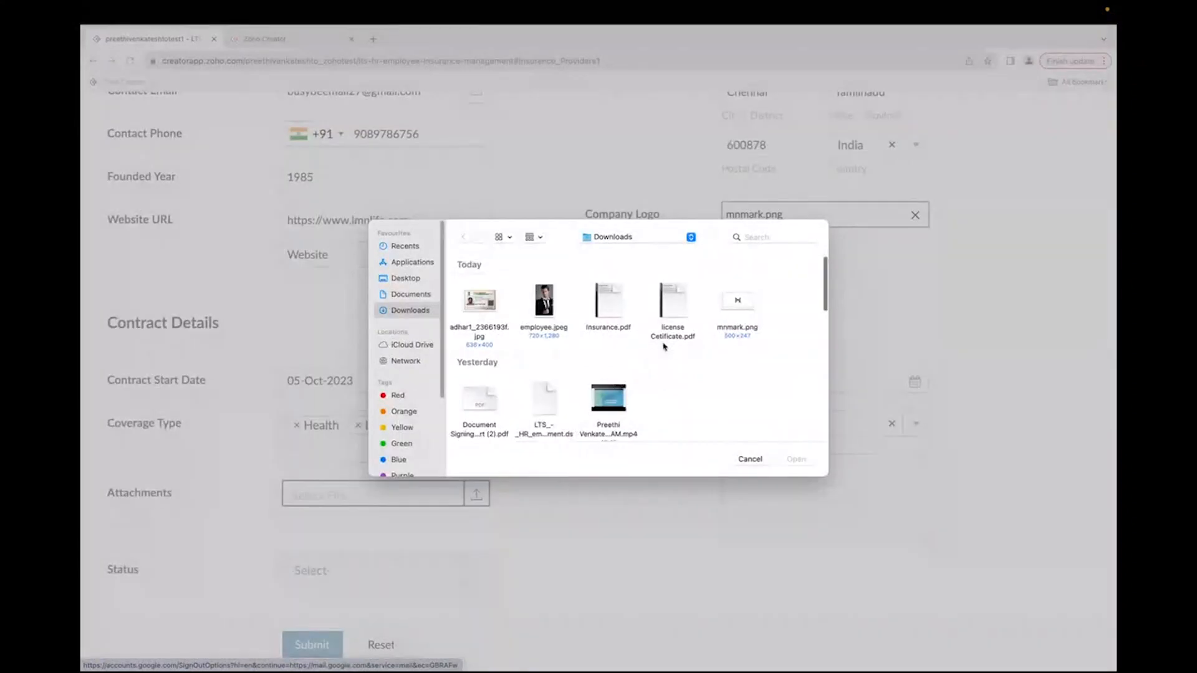
click(671, 337)
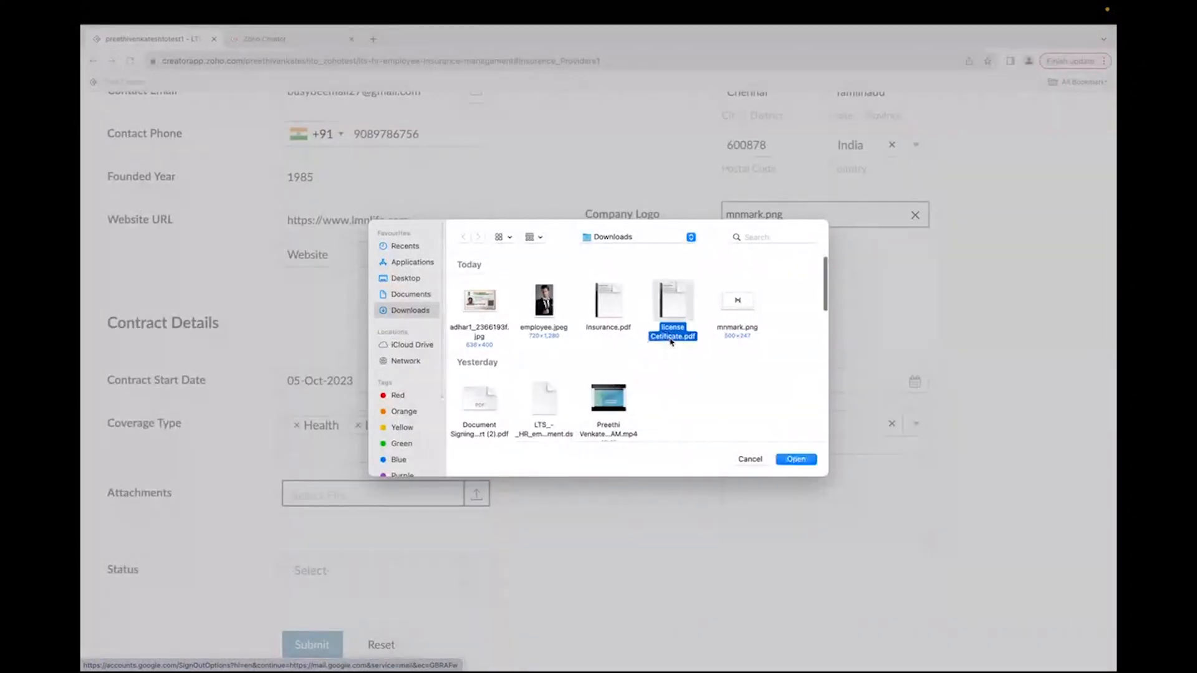
click(796, 459)
Step: Enter None in Notes and submit the provider form
click(790, 474)
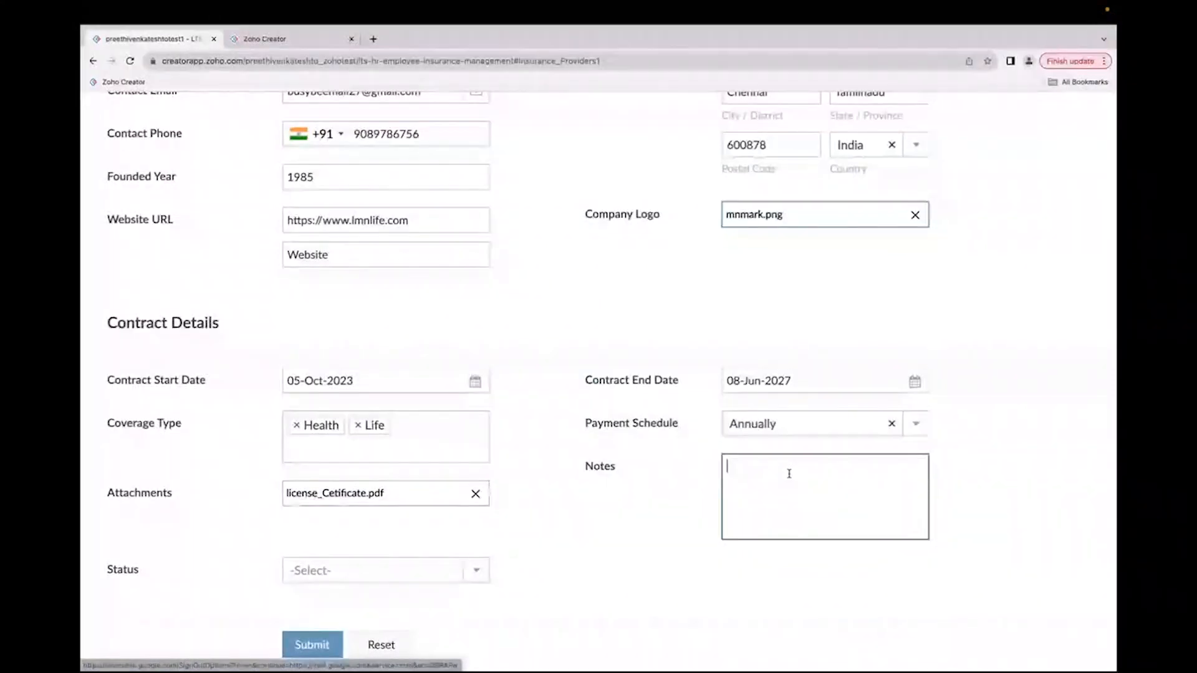
text(None)
scroll(395, 438, down, 5)
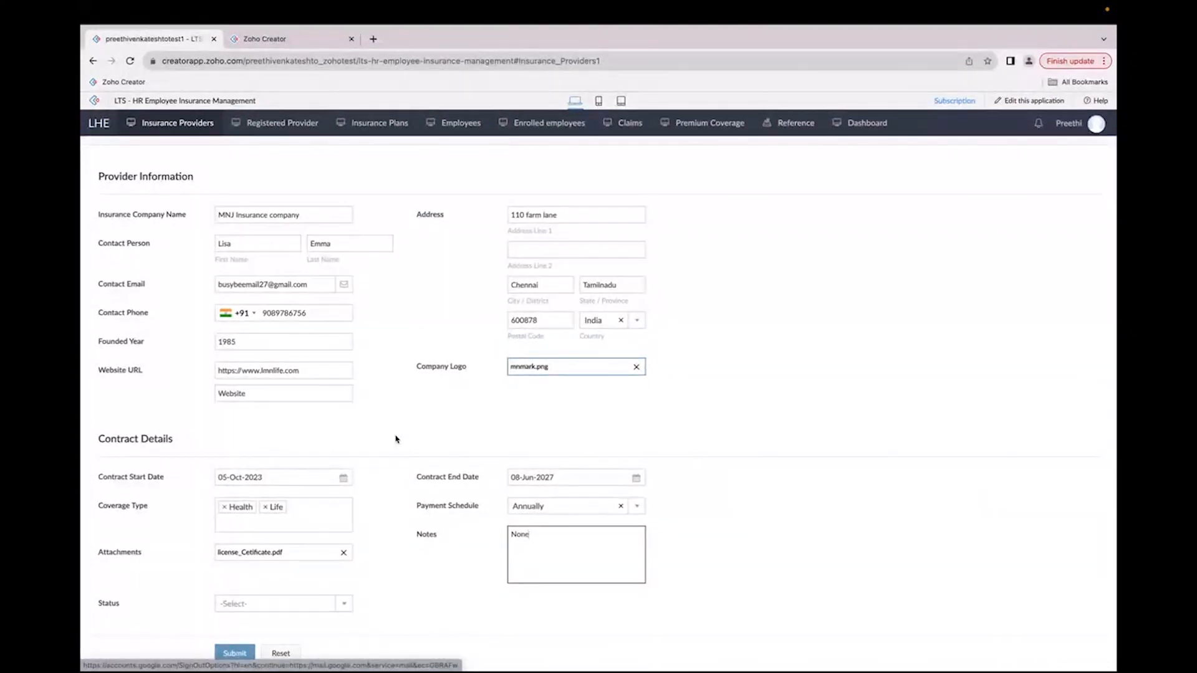
click(244, 653)
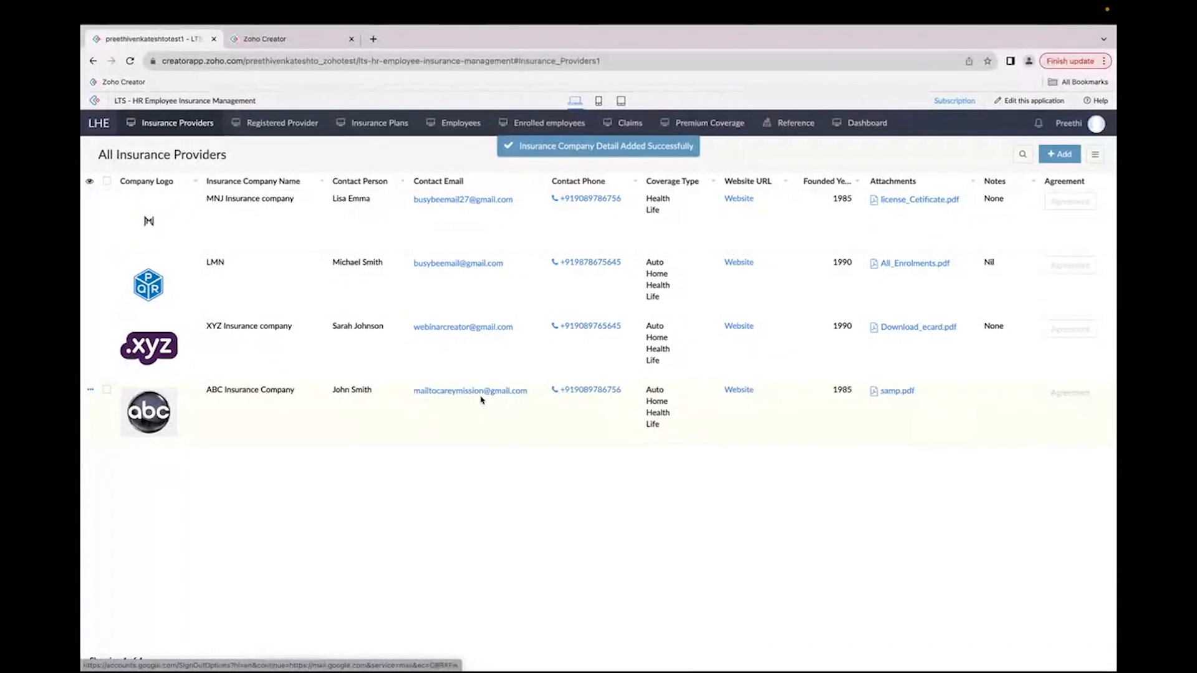
Step: Open the MNJ Insurance company record and review its details
click(716, 225)
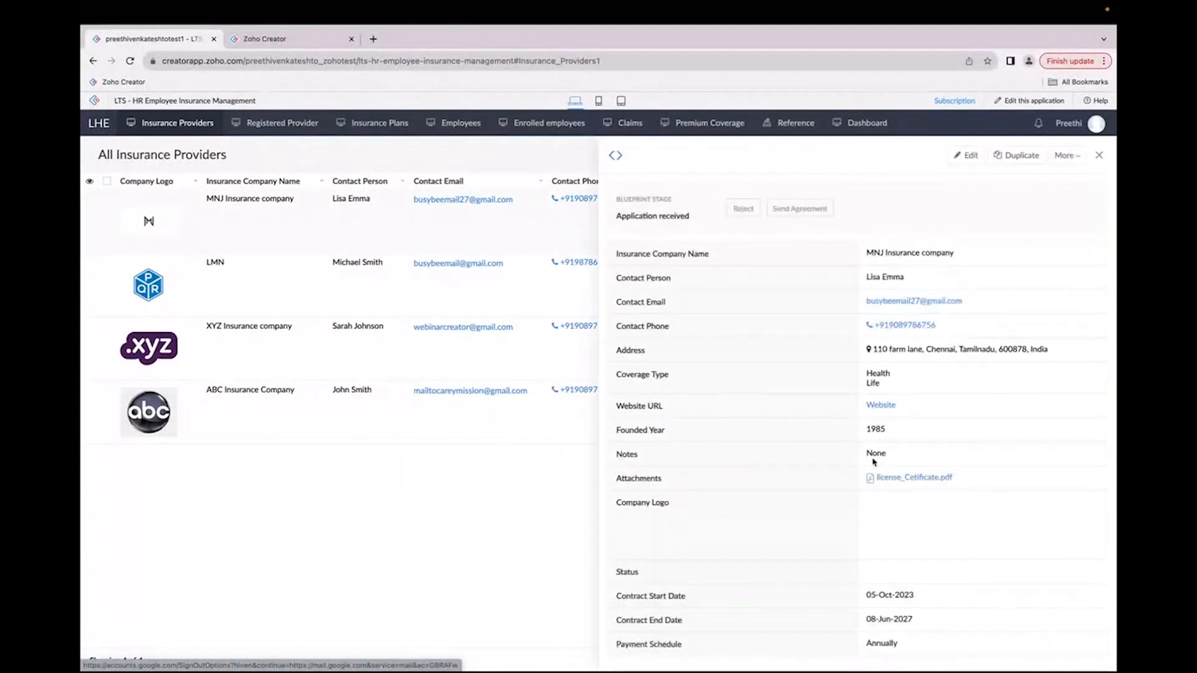
scroll(917, 561, down, 1)
scroll(857, 597, up, 5)
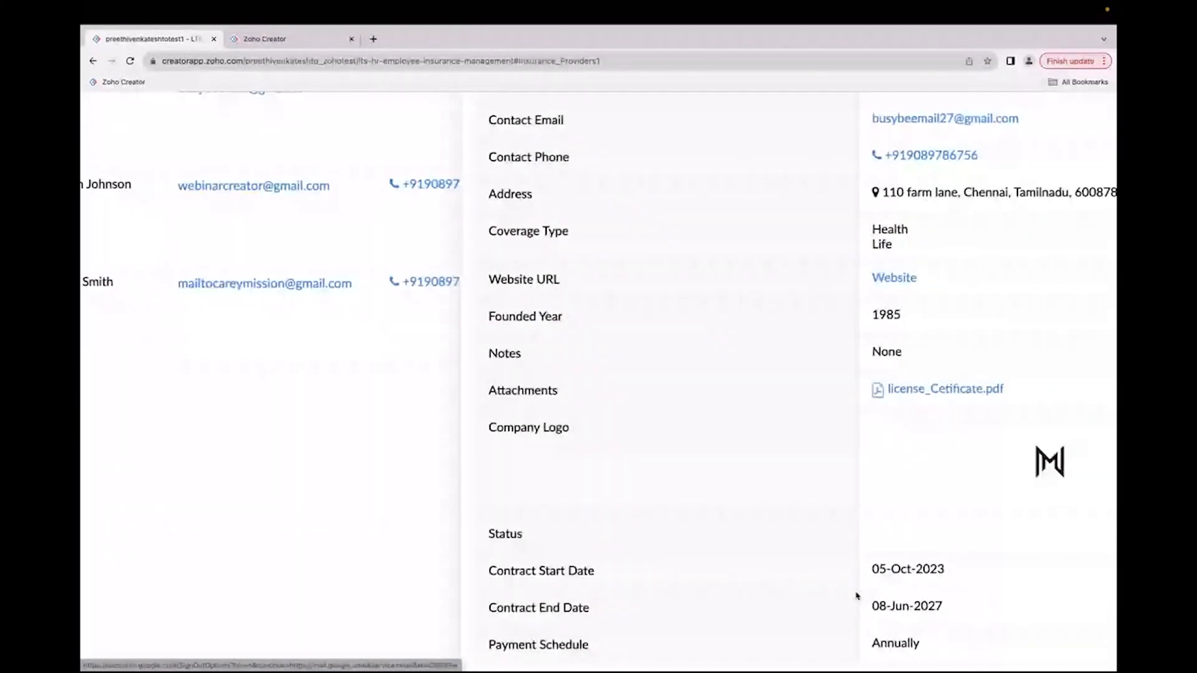
scroll(867, 507, down, 3)
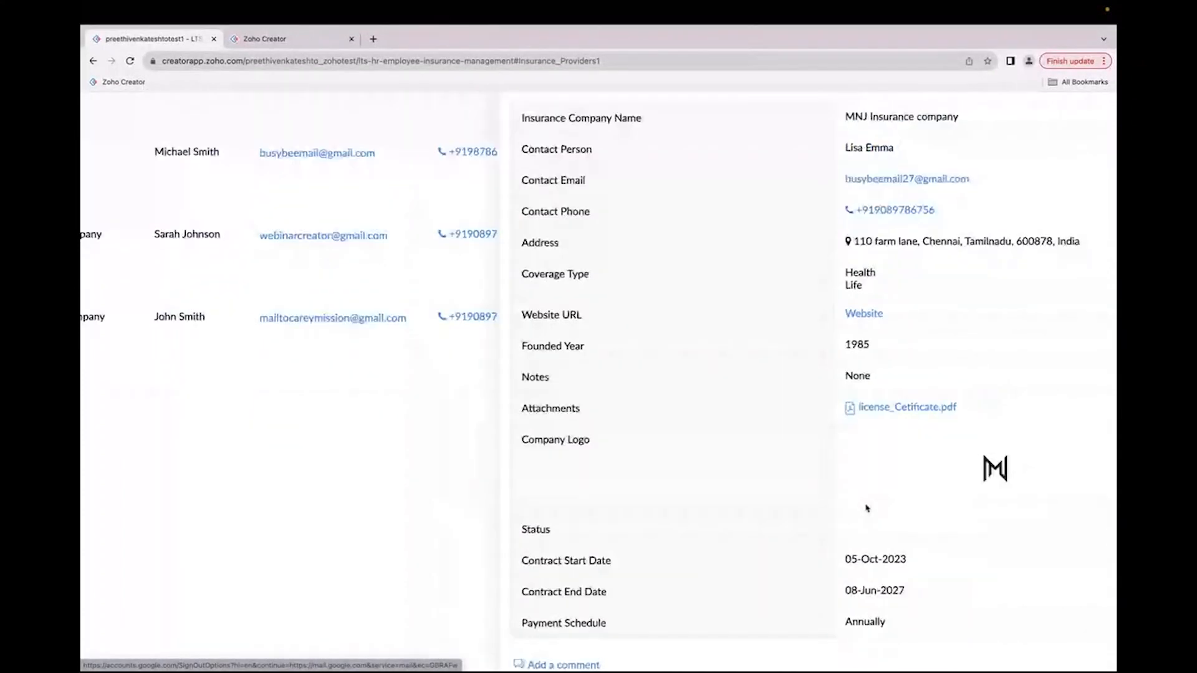
scroll(867, 509, down, 3)
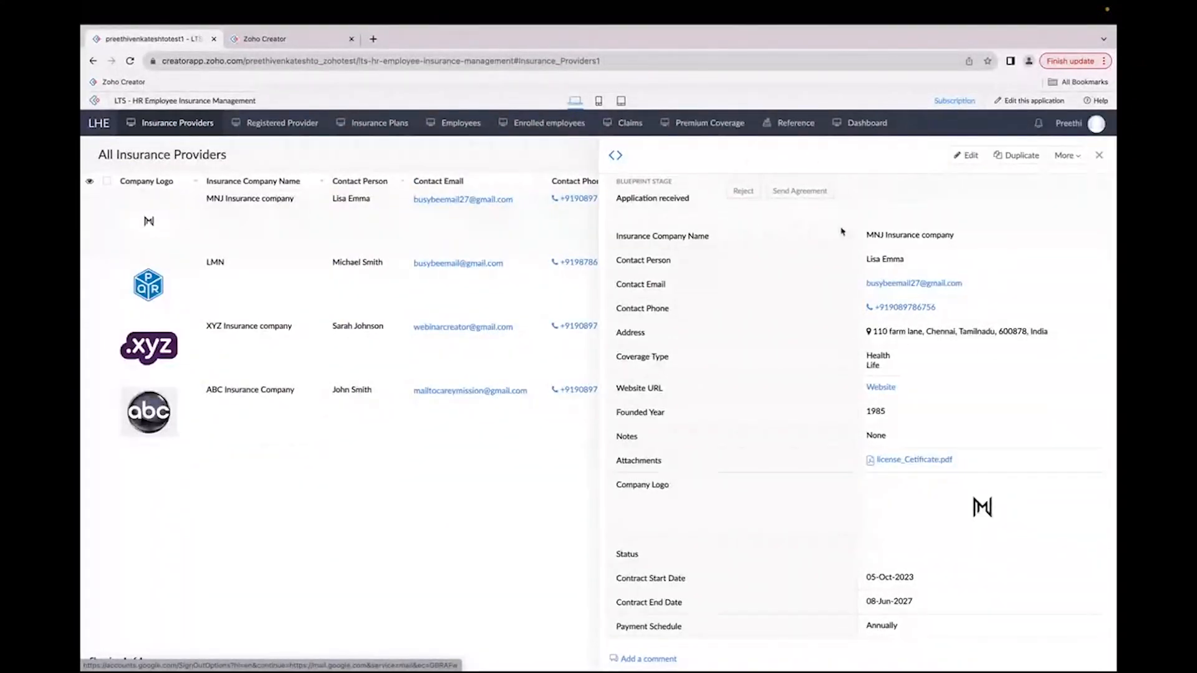
scroll(796, 151, up, 5)
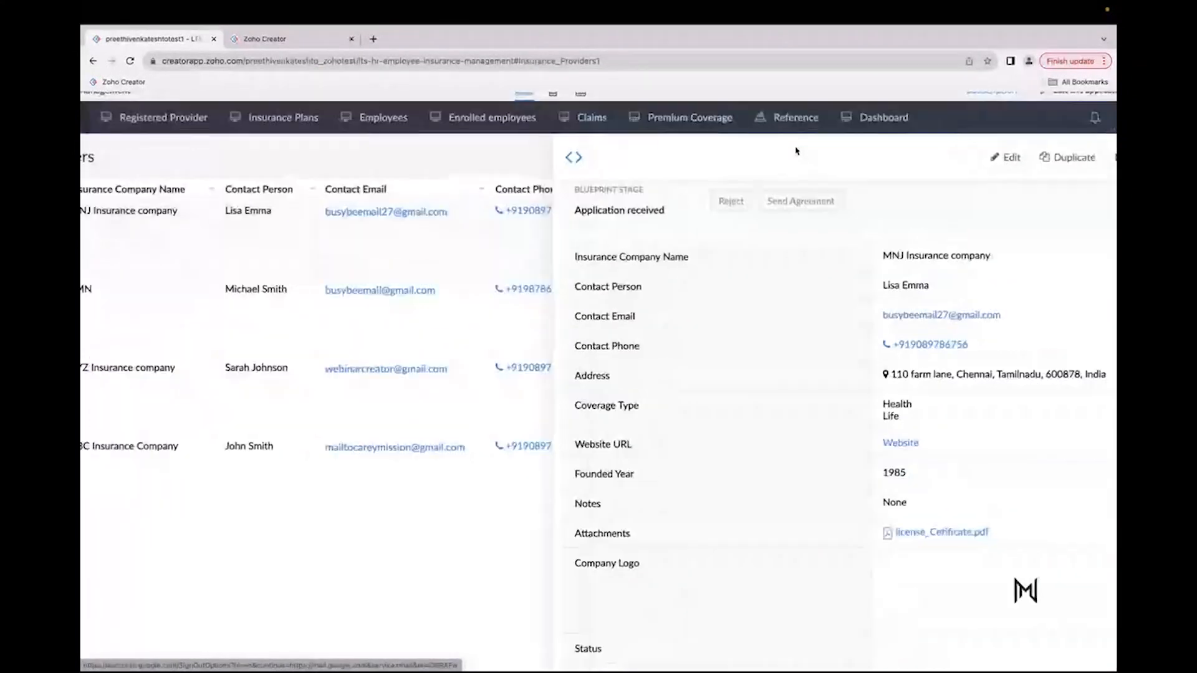
Step: Open the To sign partnership blueprint of the Insurance Providers form in the application builder's workflows
drag(515, 234, 653, 227)
click(653, 231)
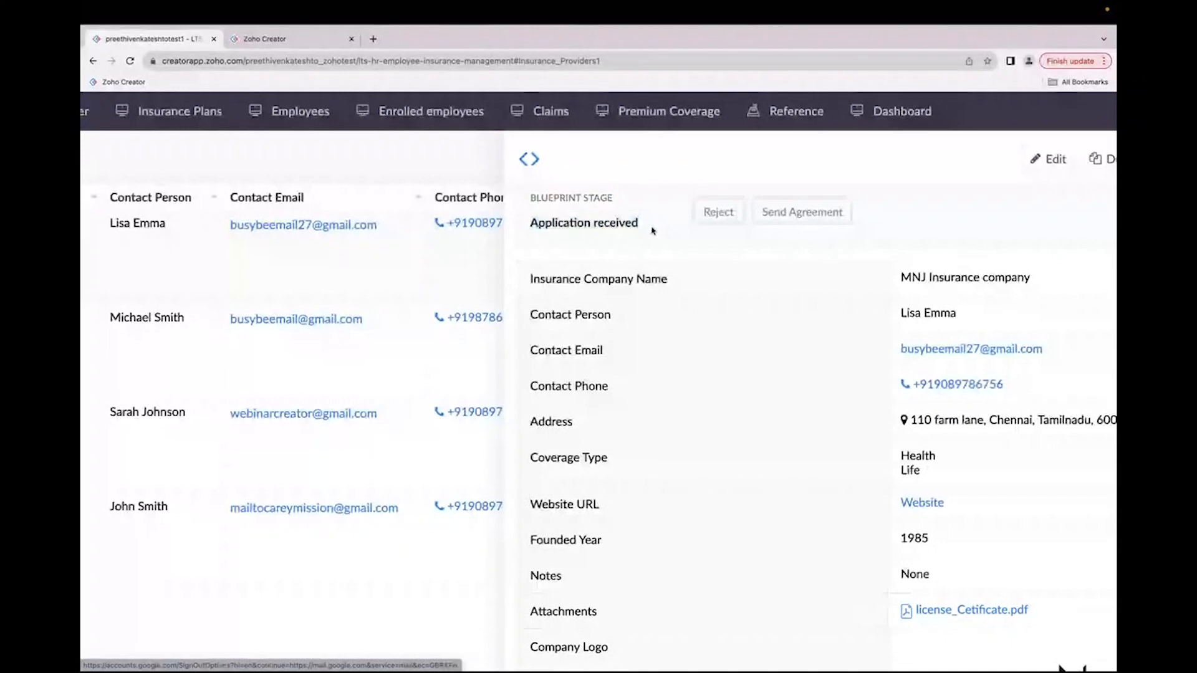
scroll(653, 231, down, 3)
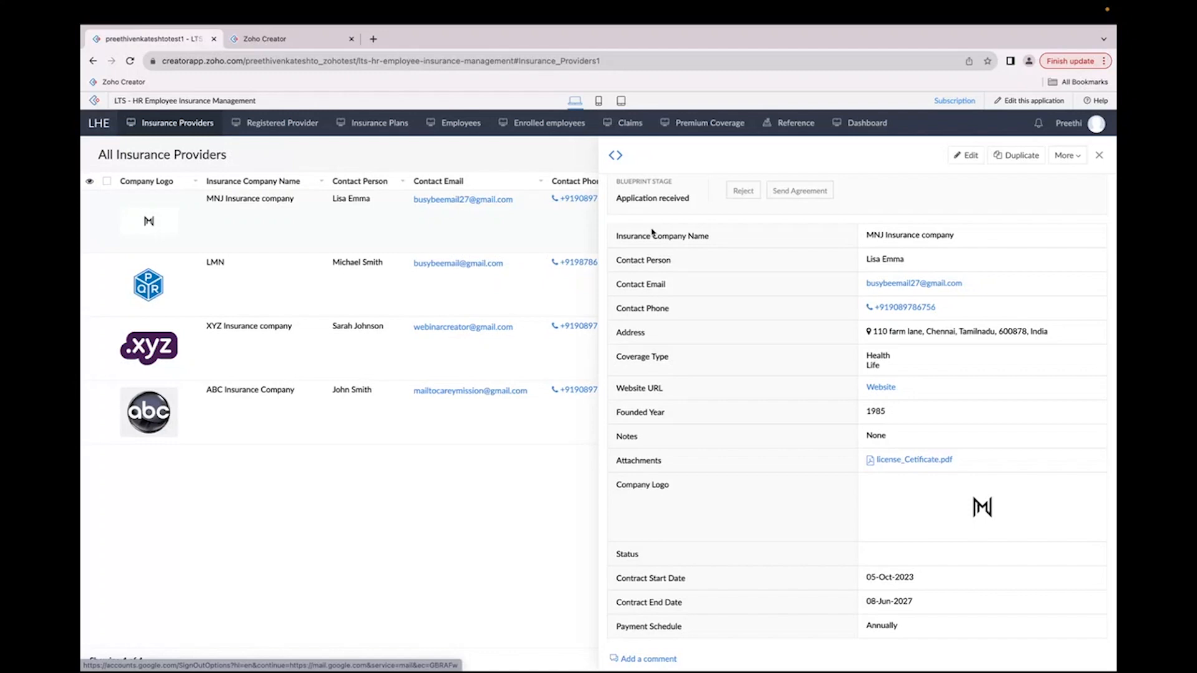
click(1003, 102)
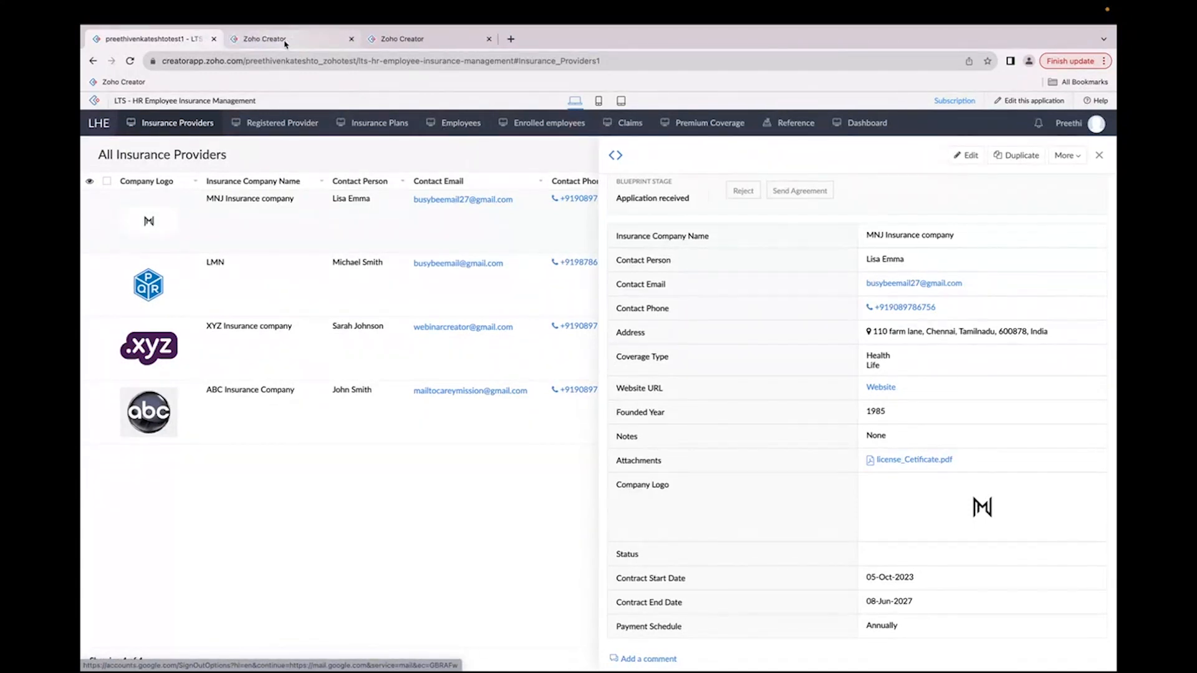
click(285, 40)
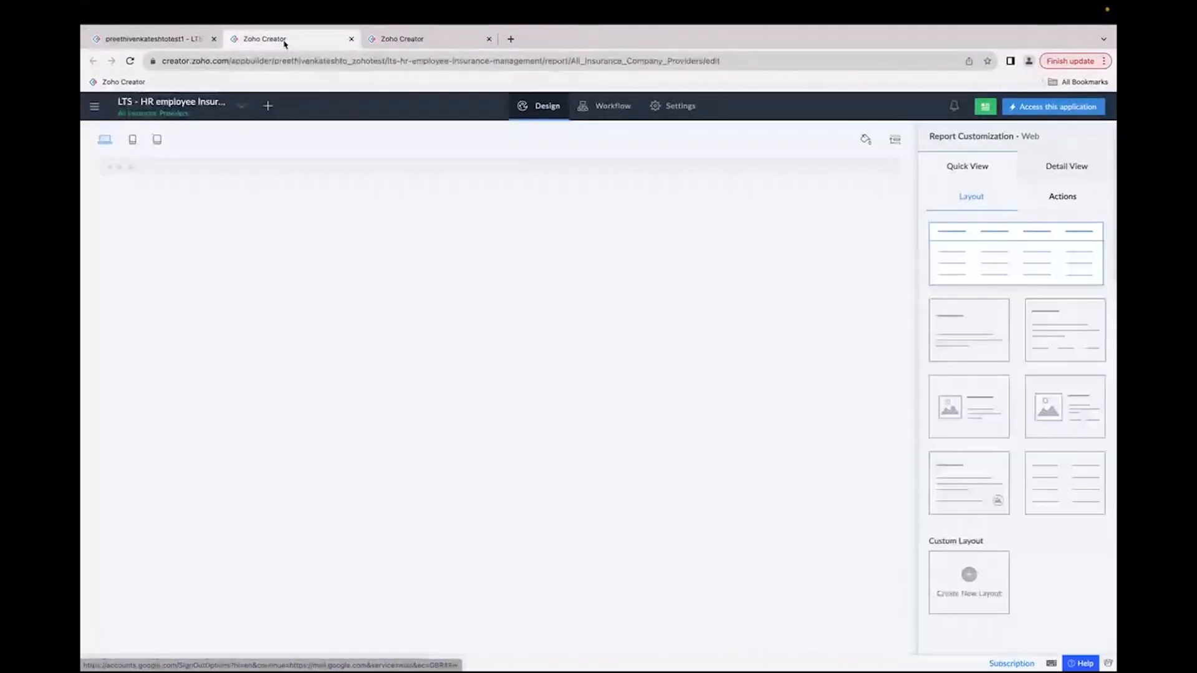
click(613, 117)
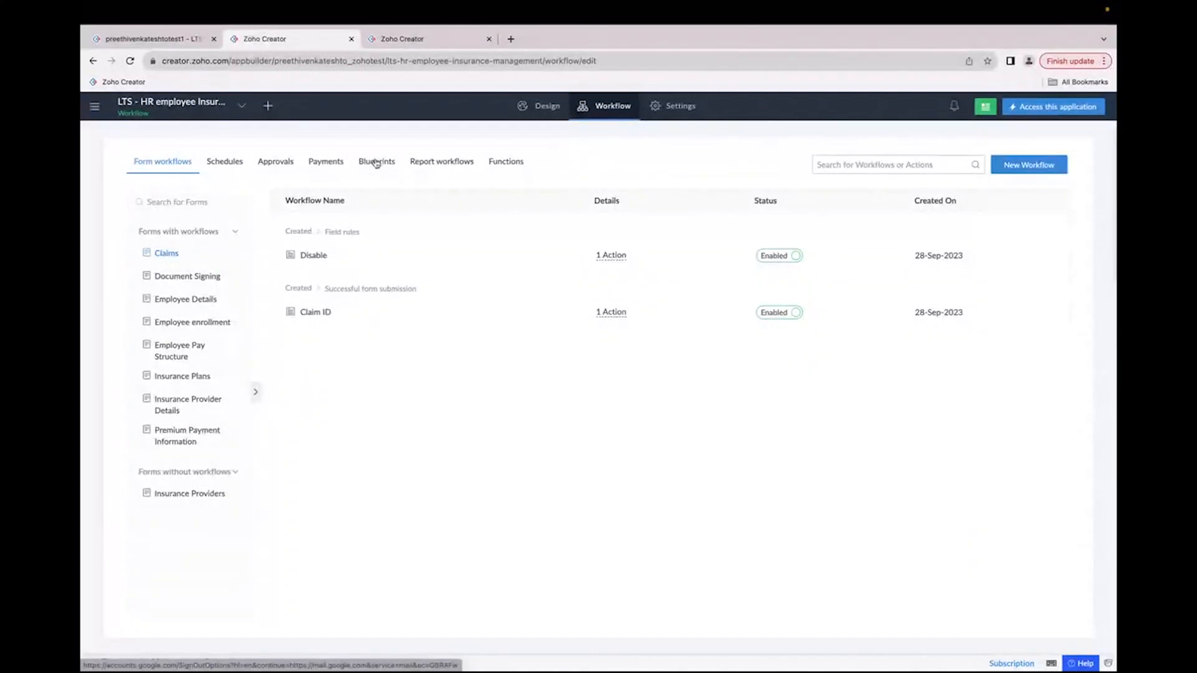
click(376, 163)
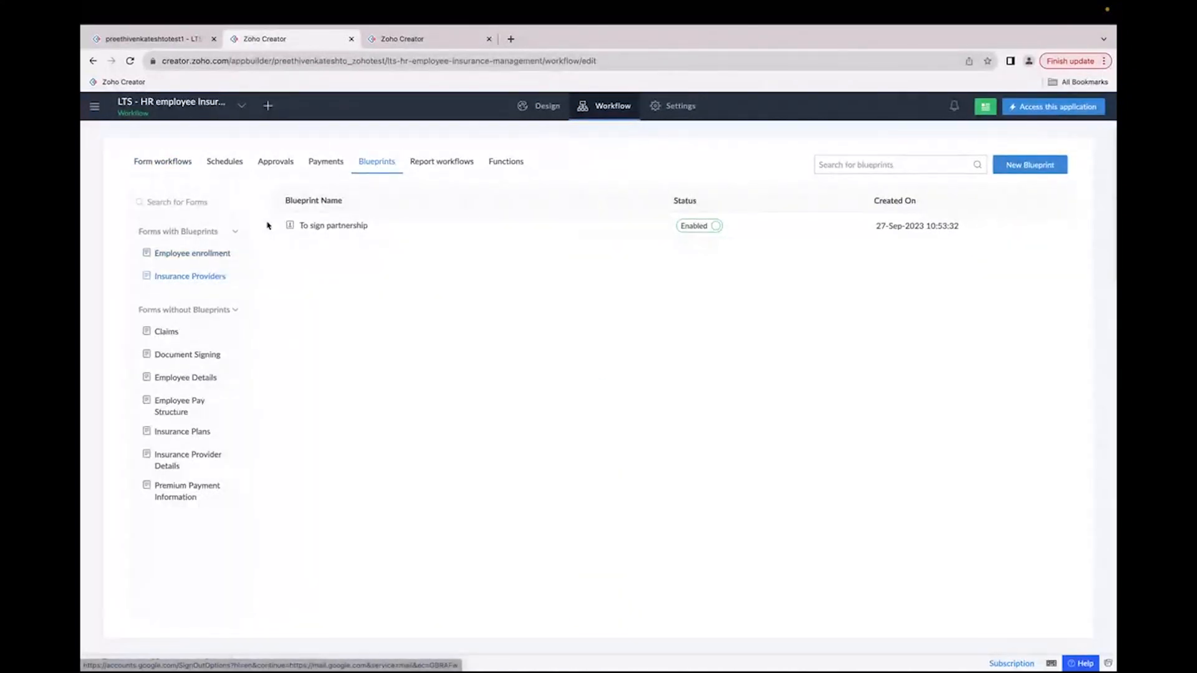
scroll(269, 226, up, 3)
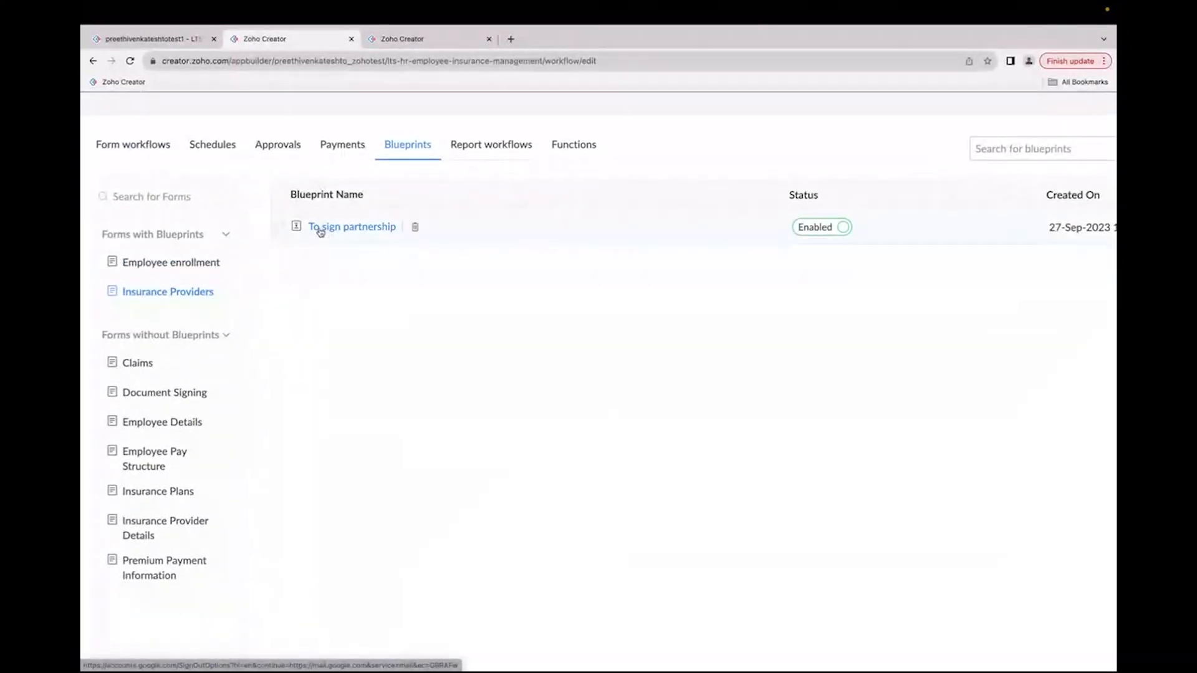
click(349, 228)
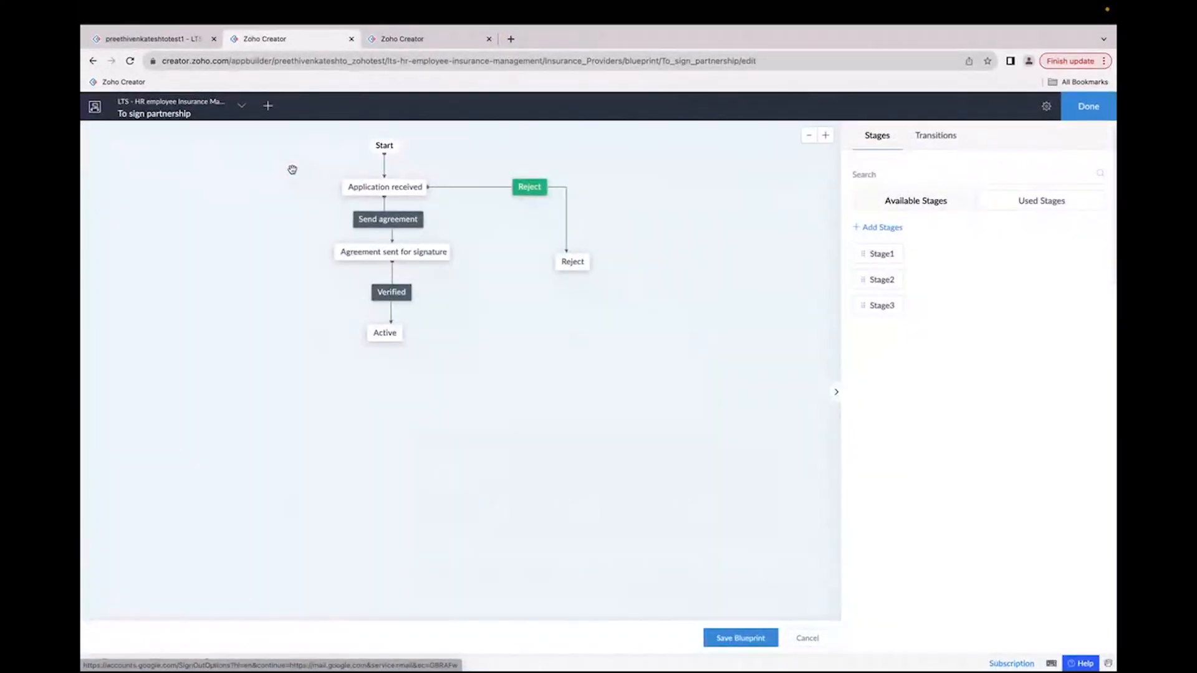
Step: Examine the Send agreement transition's after-actions: the email to the contact and the status record update
ctrl+scroll(289, 171, up, 3)
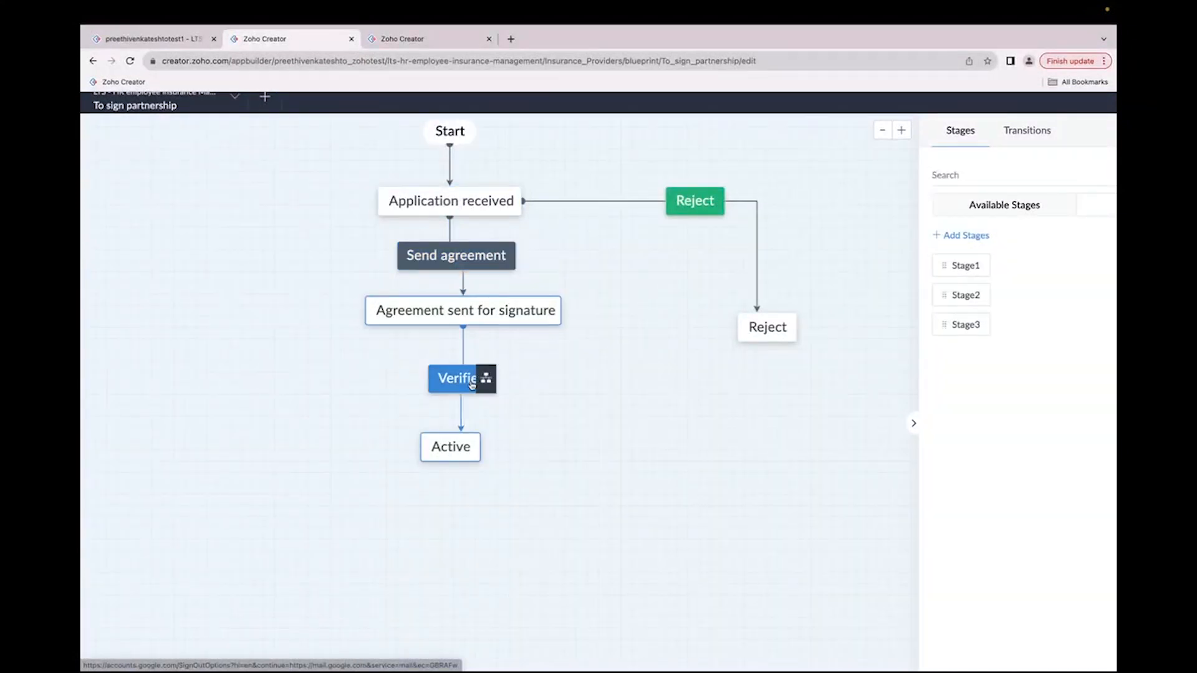
scroll(472, 386, down, 5)
scroll(472, 385, up, 5)
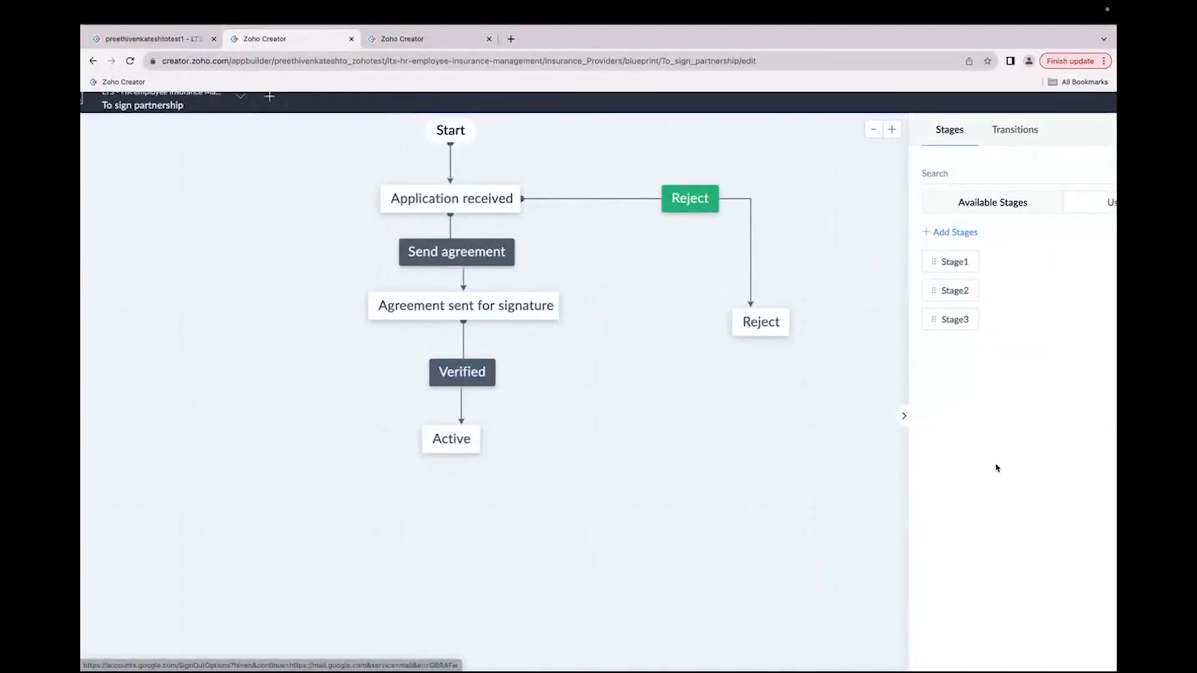
scroll(997, 468, down, 3)
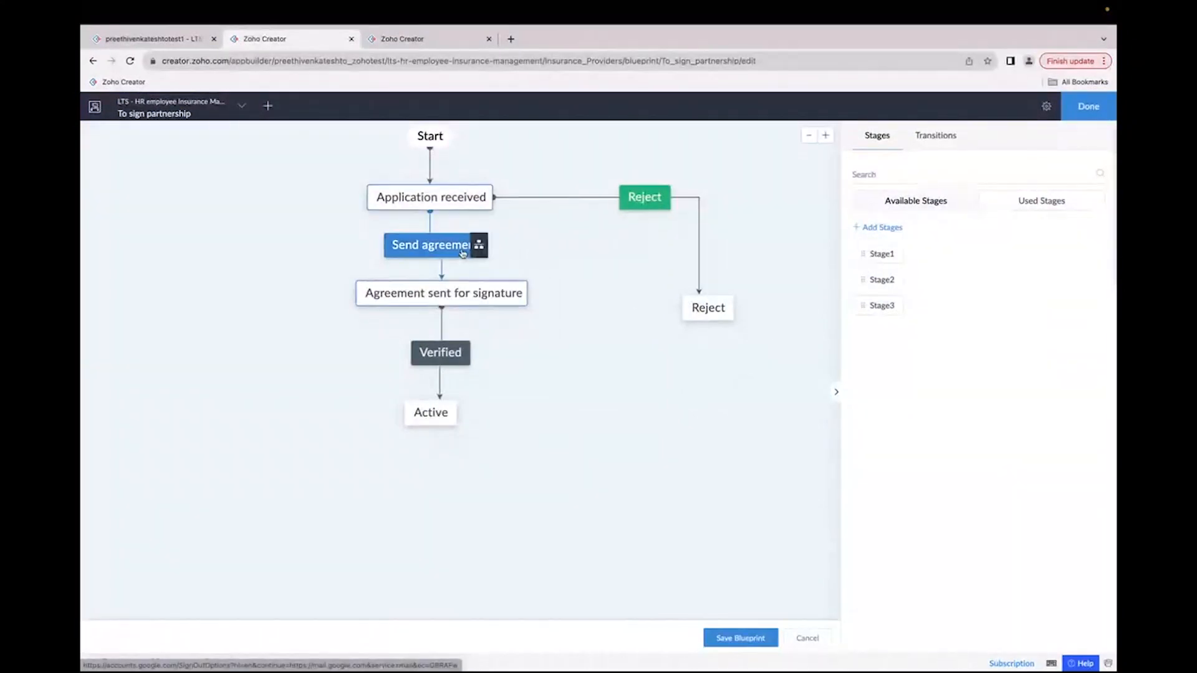
click(463, 253)
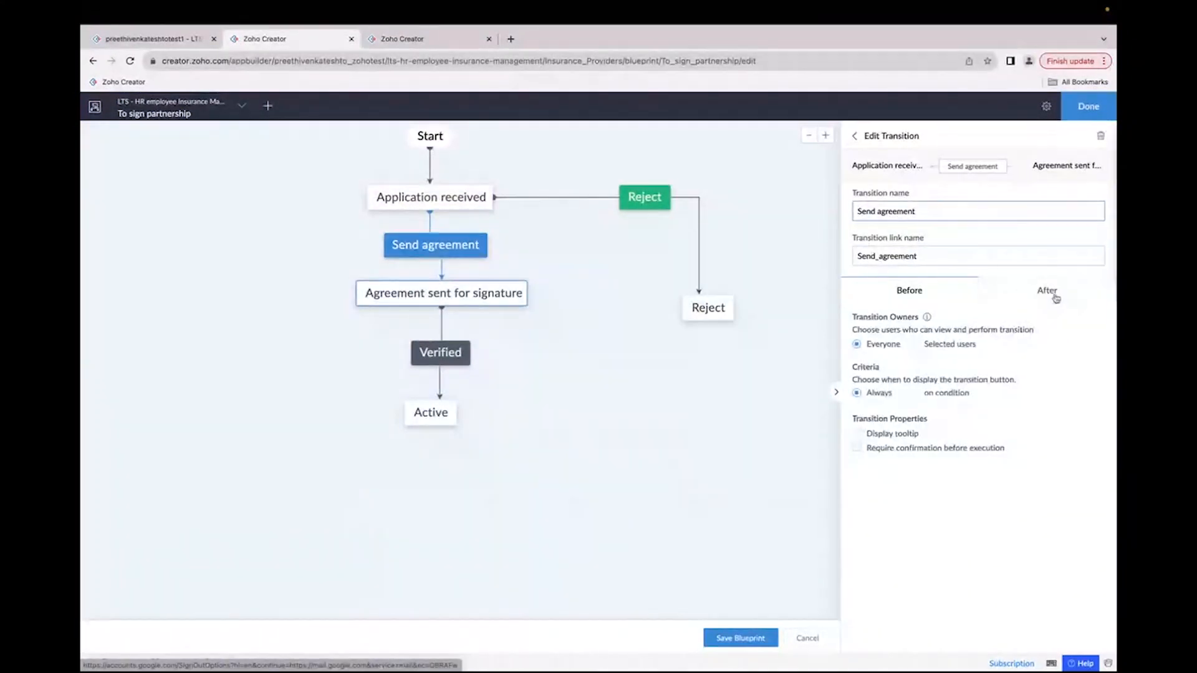
click(1054, 293)
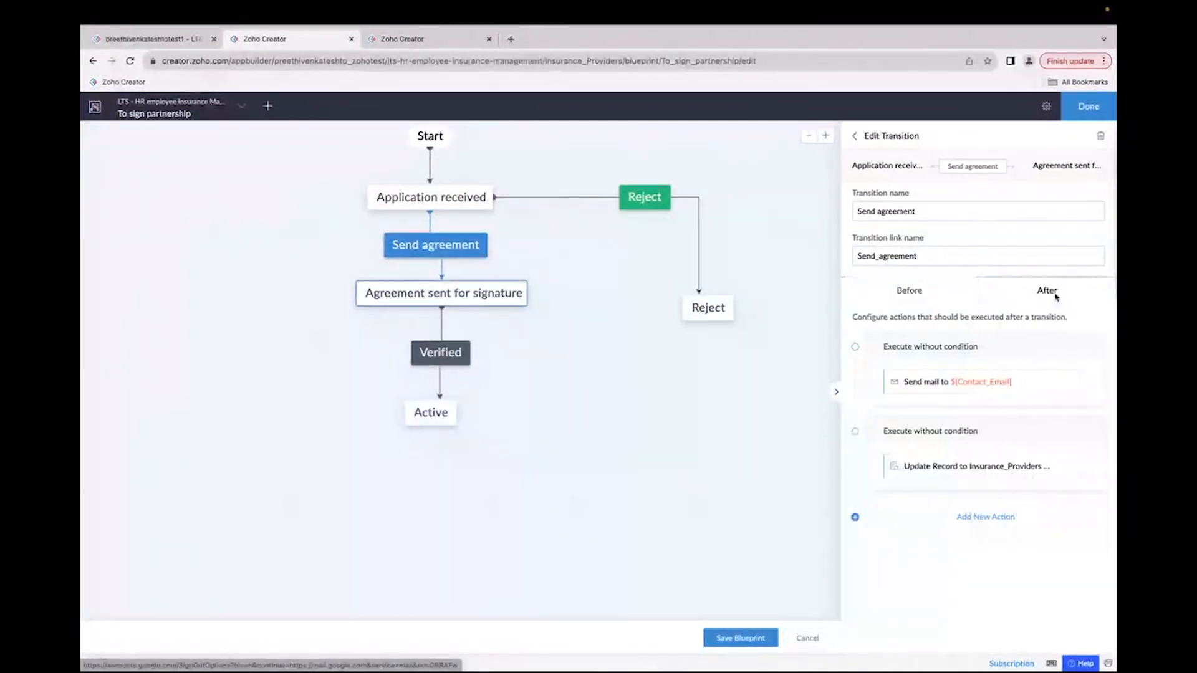
click(1034, 385)
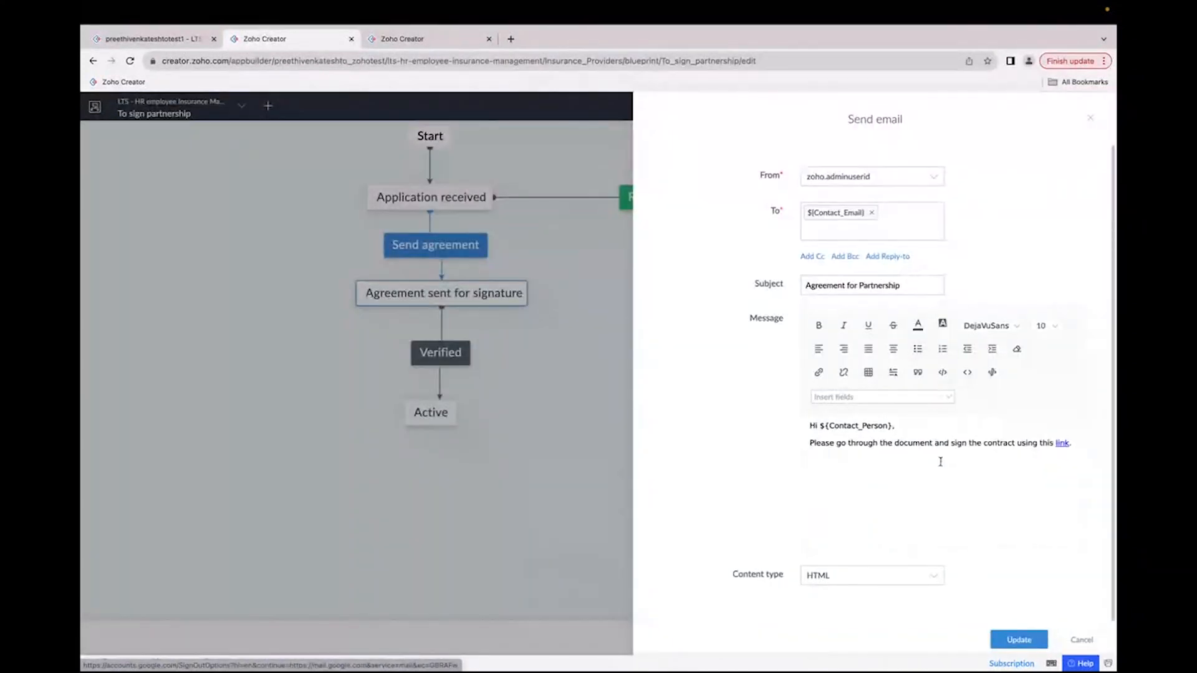
drag(809, 426, 1089, 458)
click(1065, 453)
click(1090, 118)
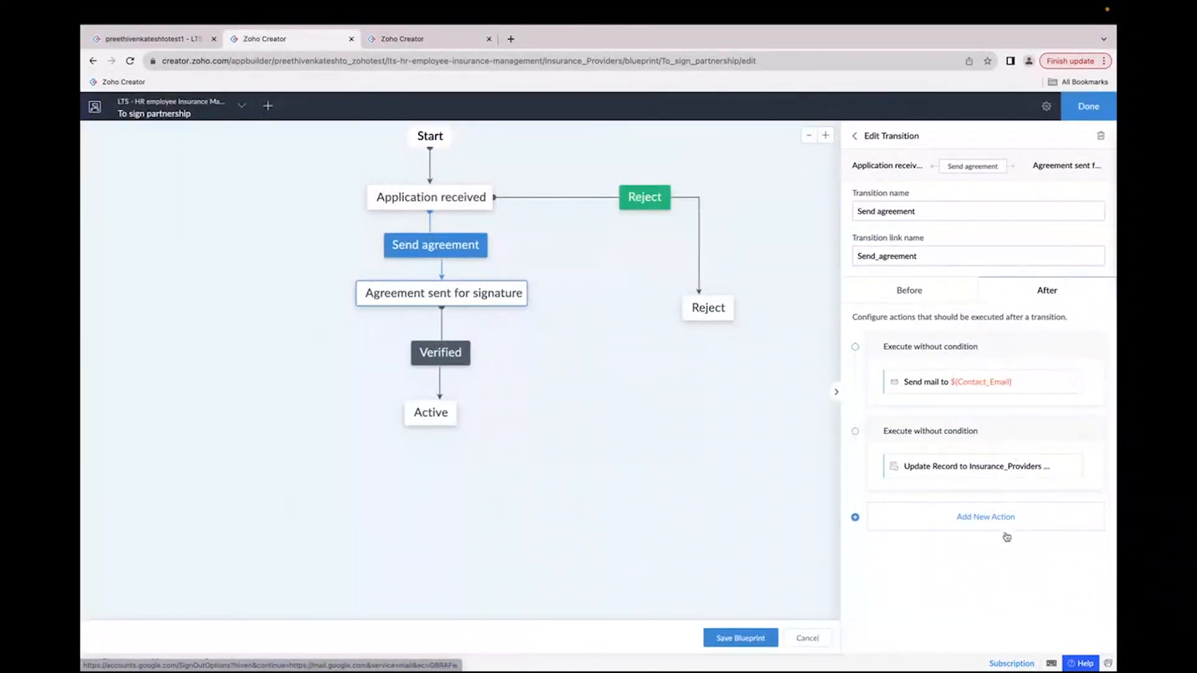
click(935, 468)
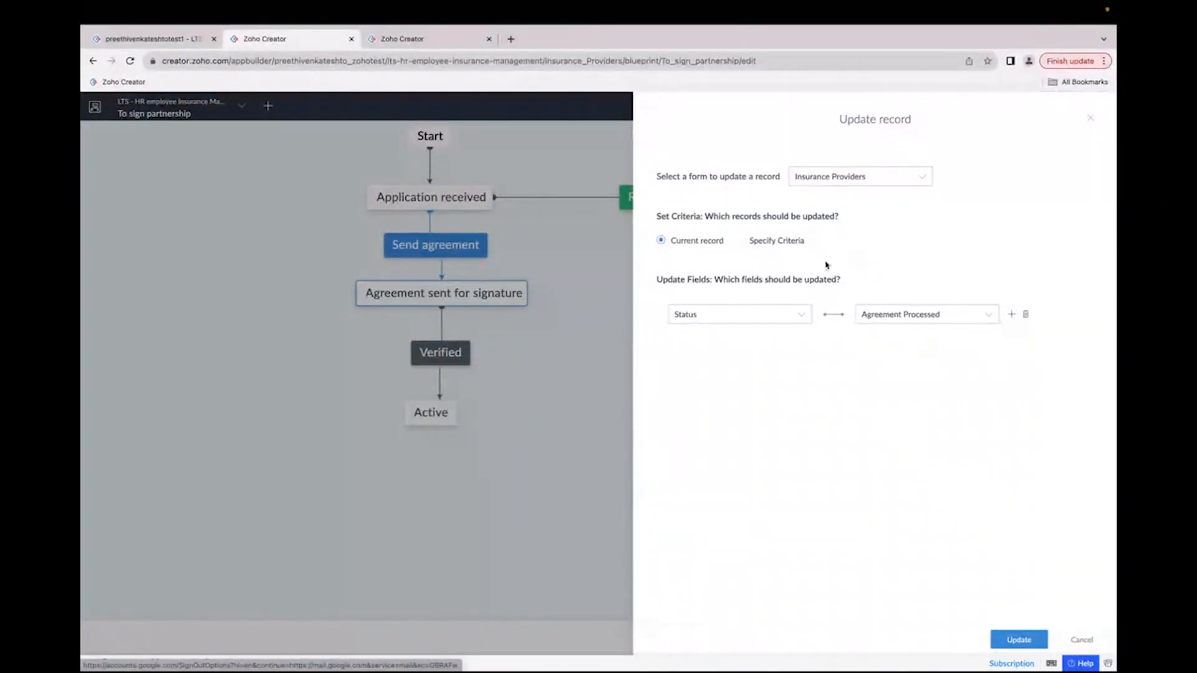
click(1091, 118)
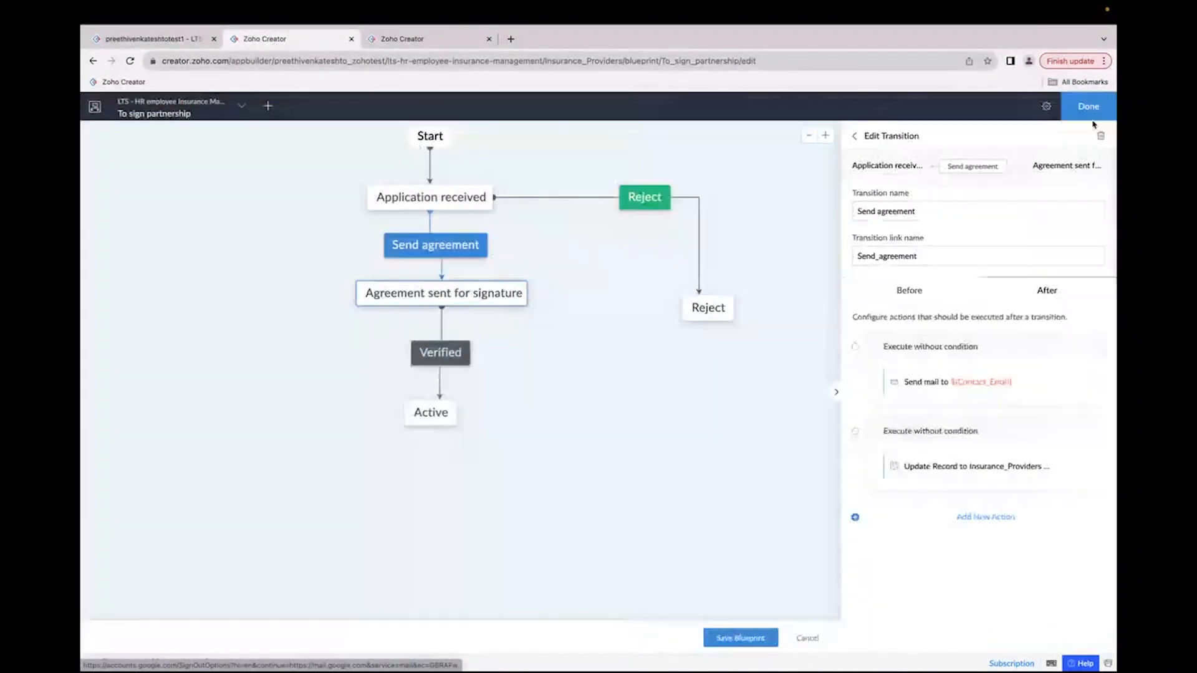
Step: Send the agreement for the MNJ Insurance company record from its blueprint stage
click(153, 39)
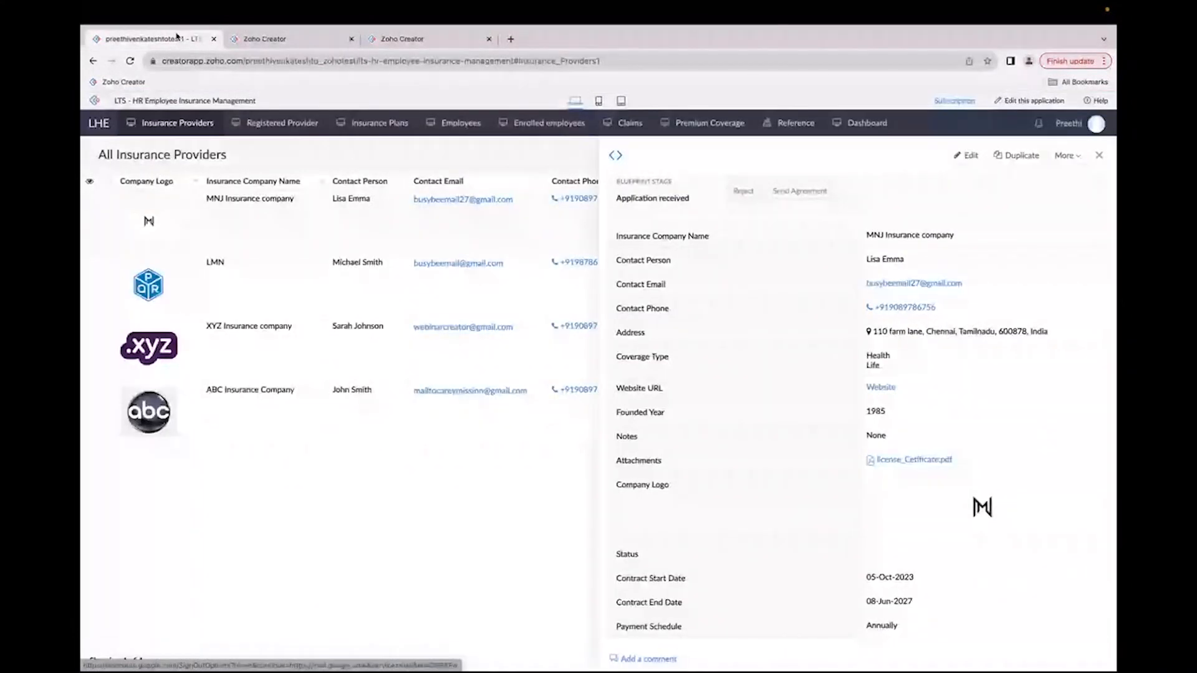
click(791, 196)
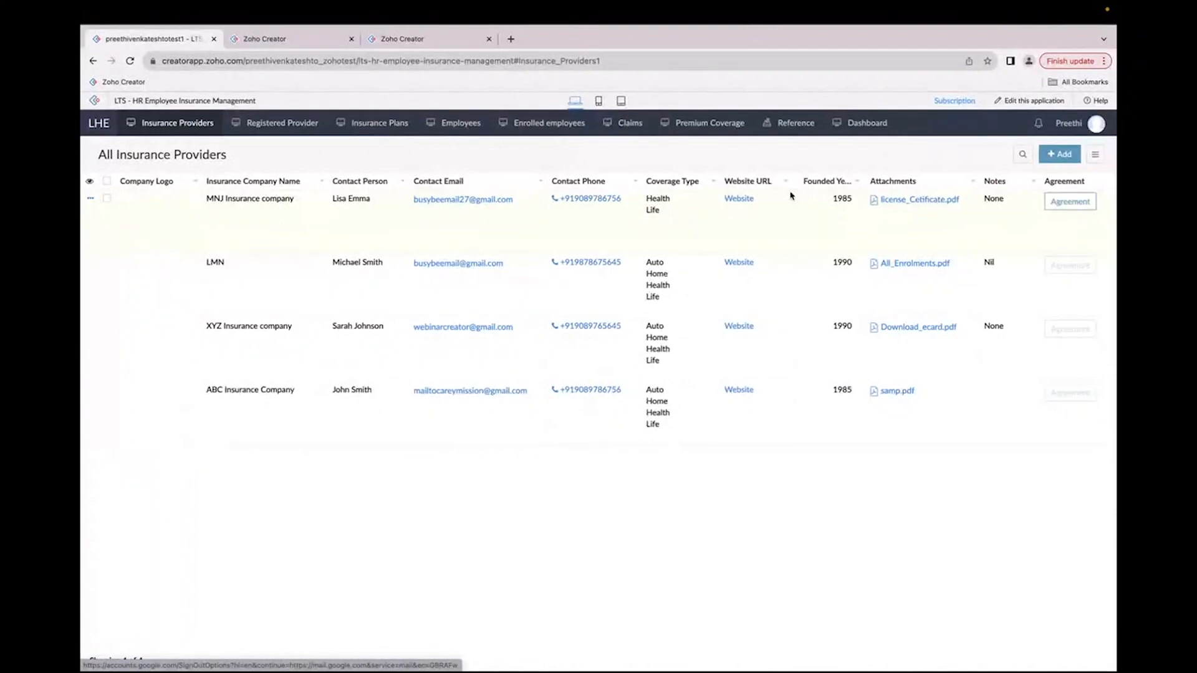
Step: In the provider's mailbox, open the Agreement for Partnership email and follow its signing link
key(alt+Tab)
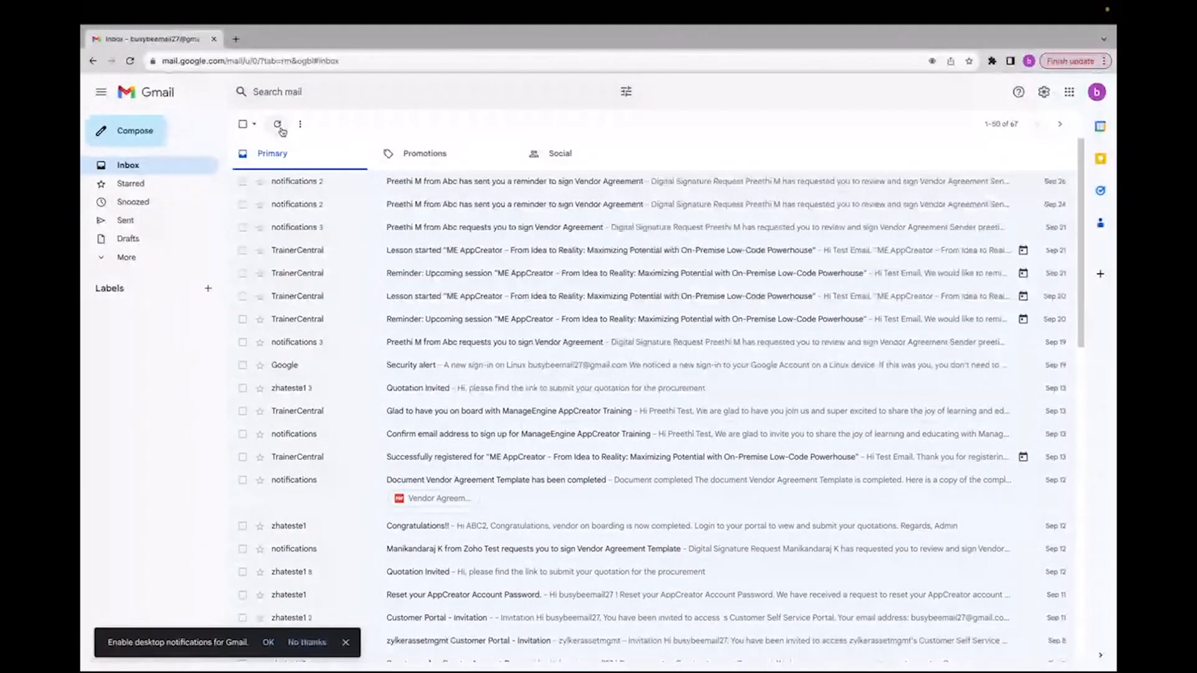
click(129, 60)
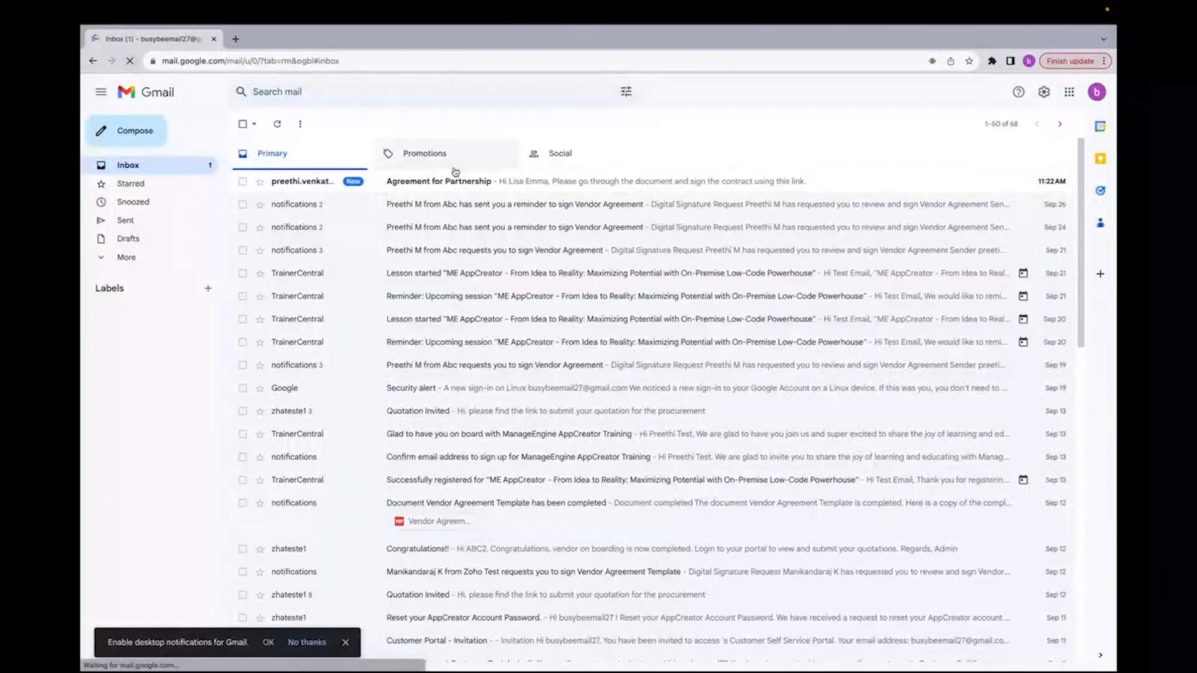
click(455, 181)
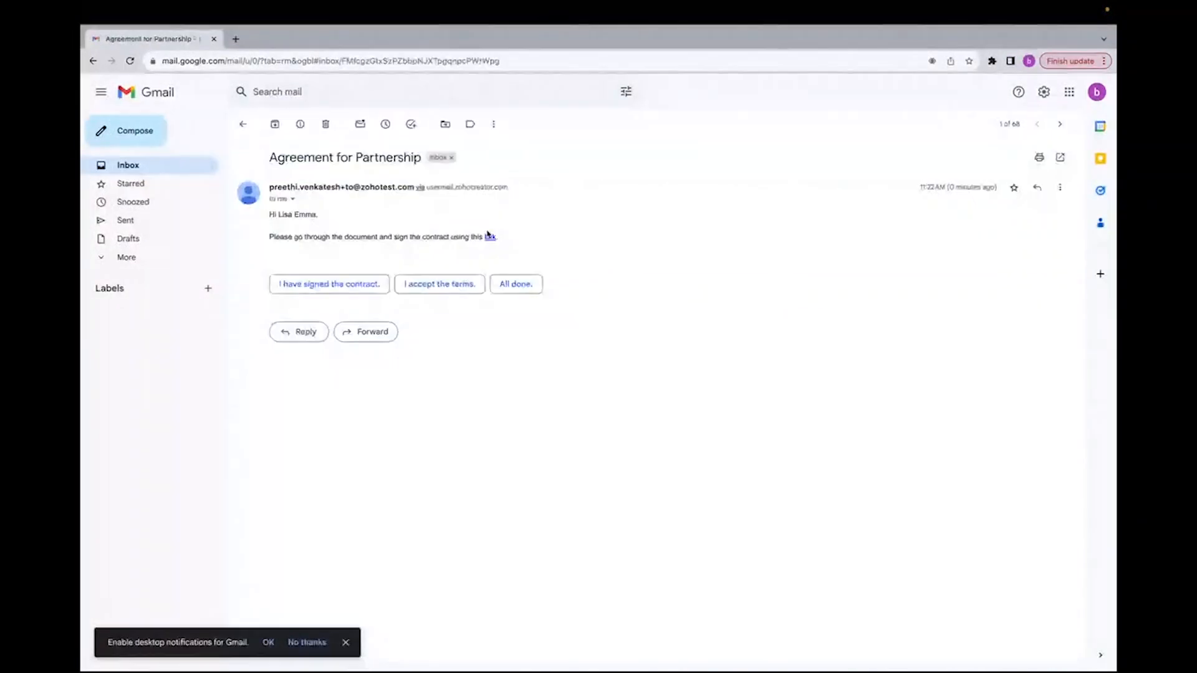
click(489, 237)
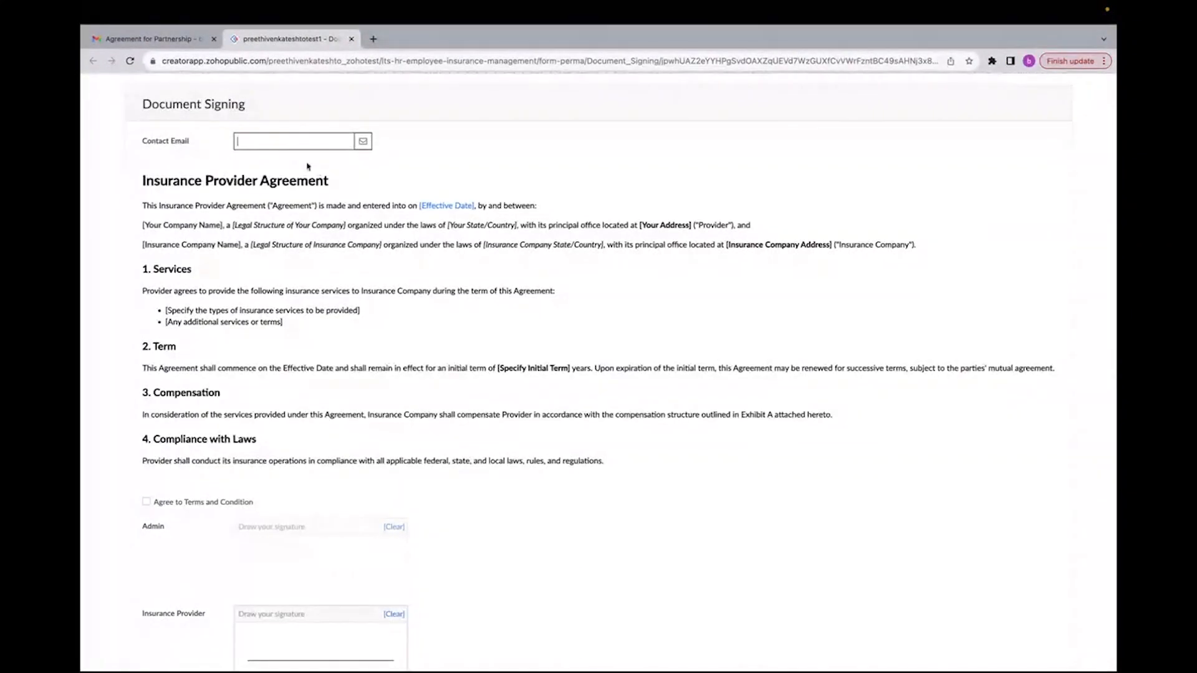
Step: Fill the Document Signing form with the contact's email, draw the insurance provider signature, and submit it
scroll(308, 424, down, 2)
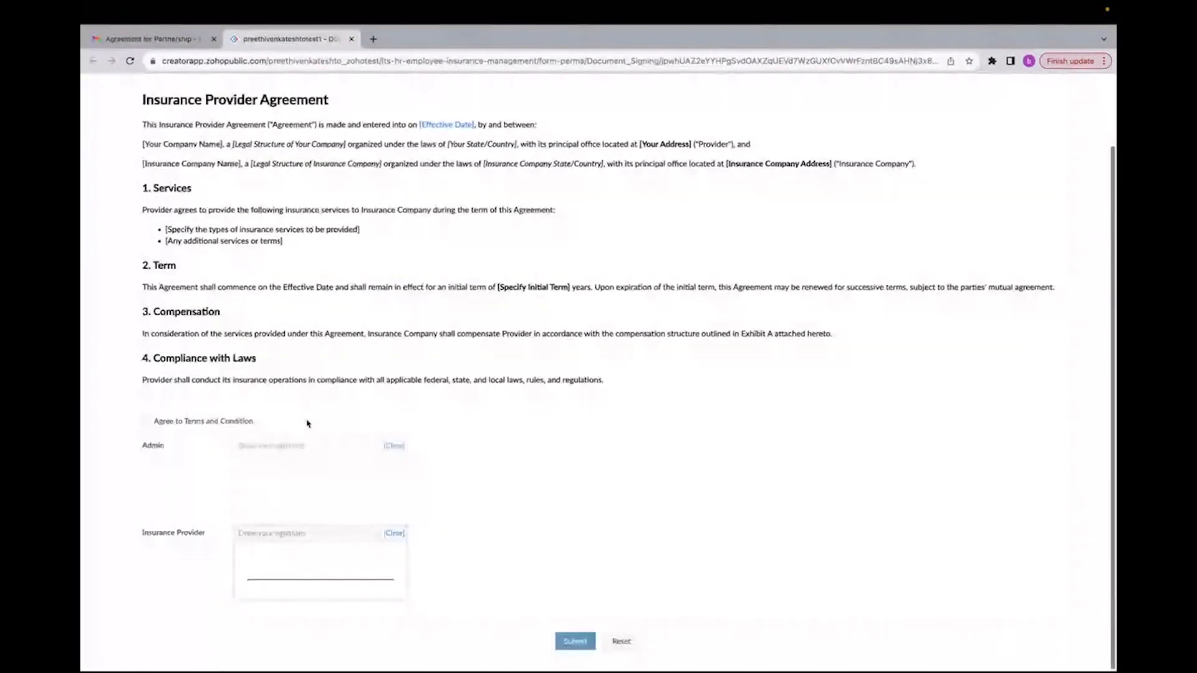
scroll(307, 424, up, 2)
click(293, 142)
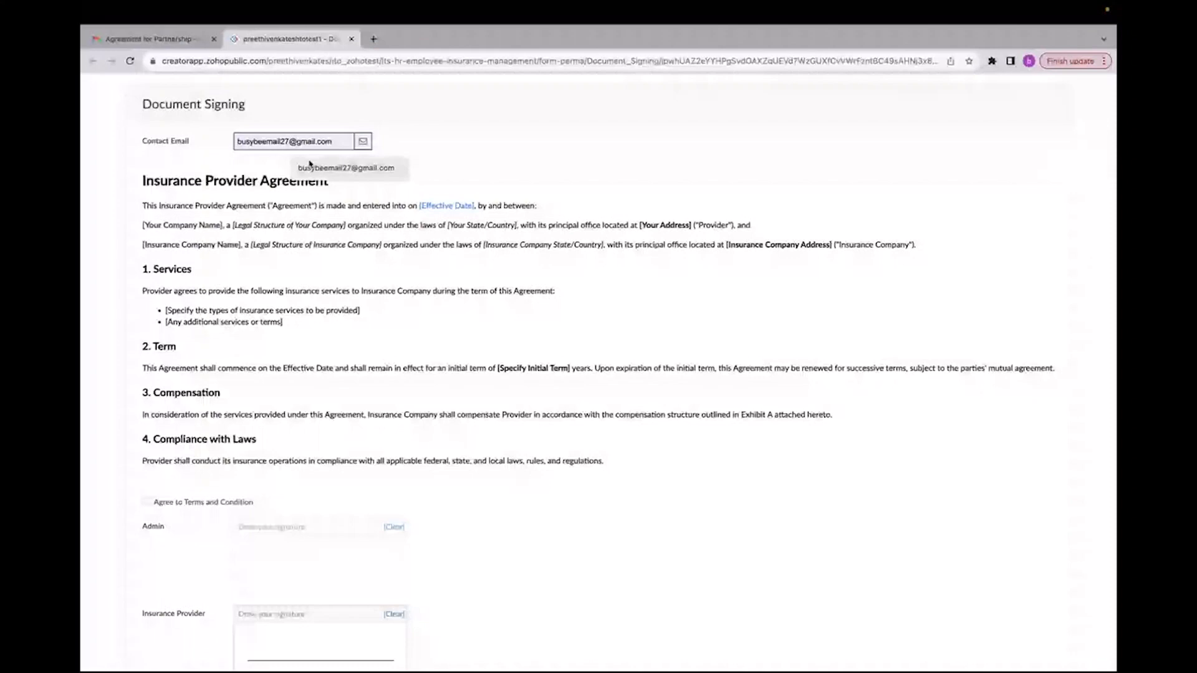
click(310, 164)
scroll(282, 225, down, 2)
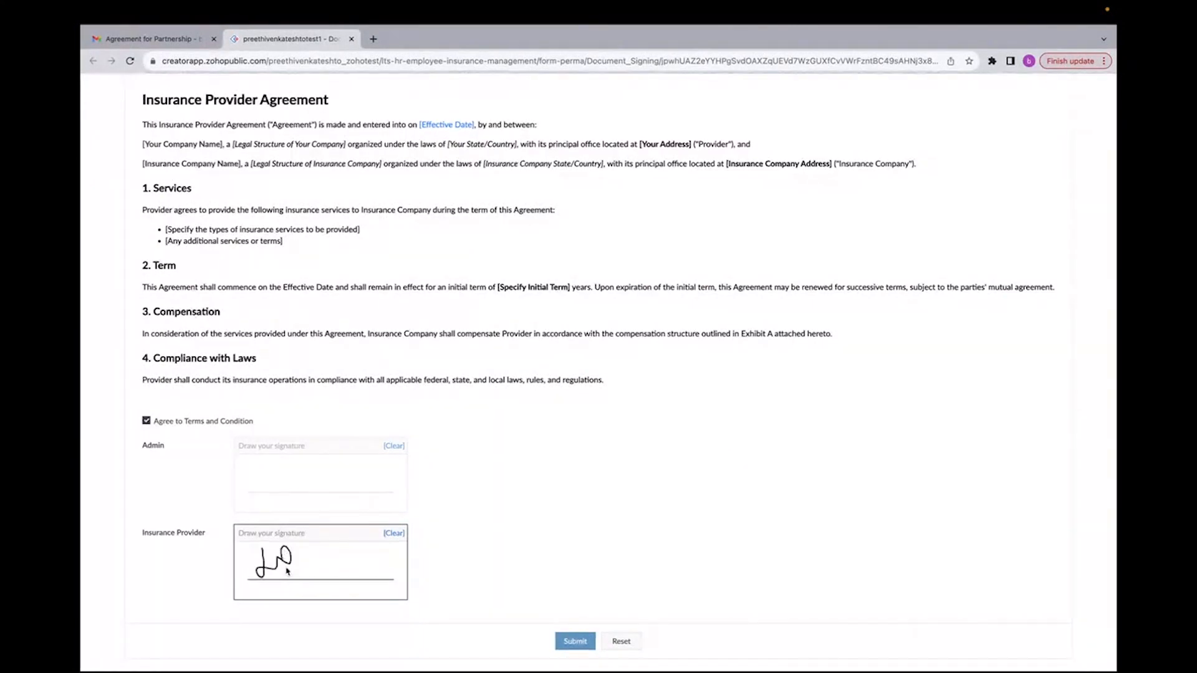
drag(282, 572, 316, 556)
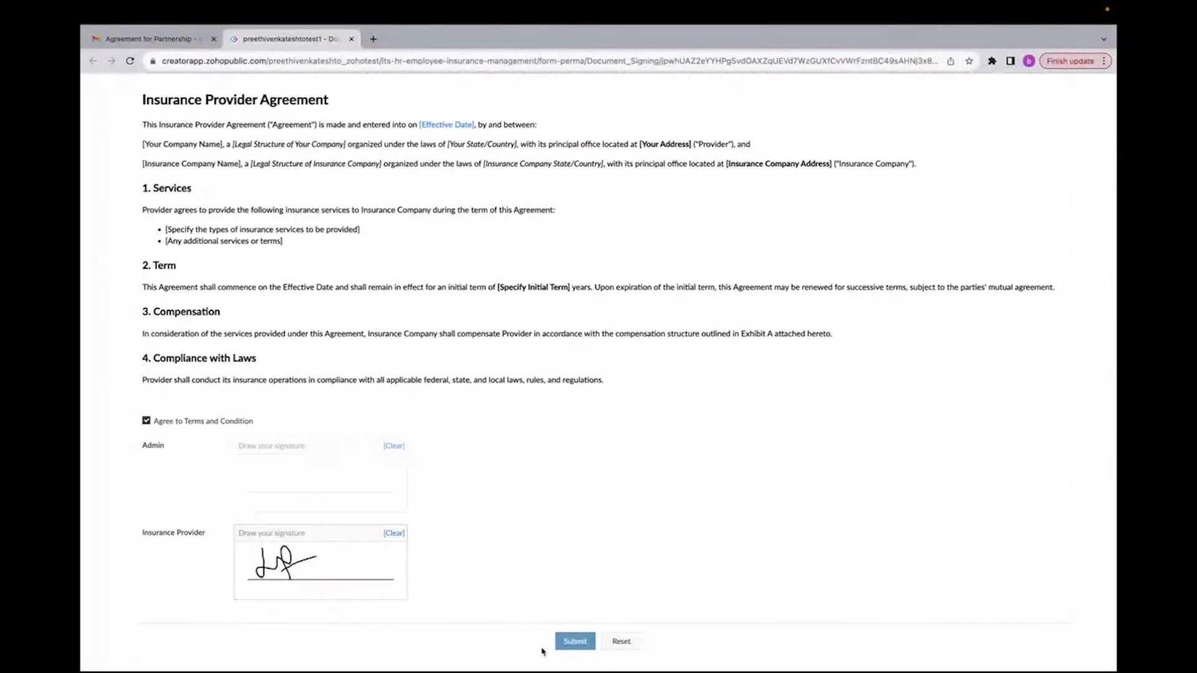
click(571, 643)
Step: Reopen the MNJ Insurance company record to check its blueprint stage and status
click(351, 39)
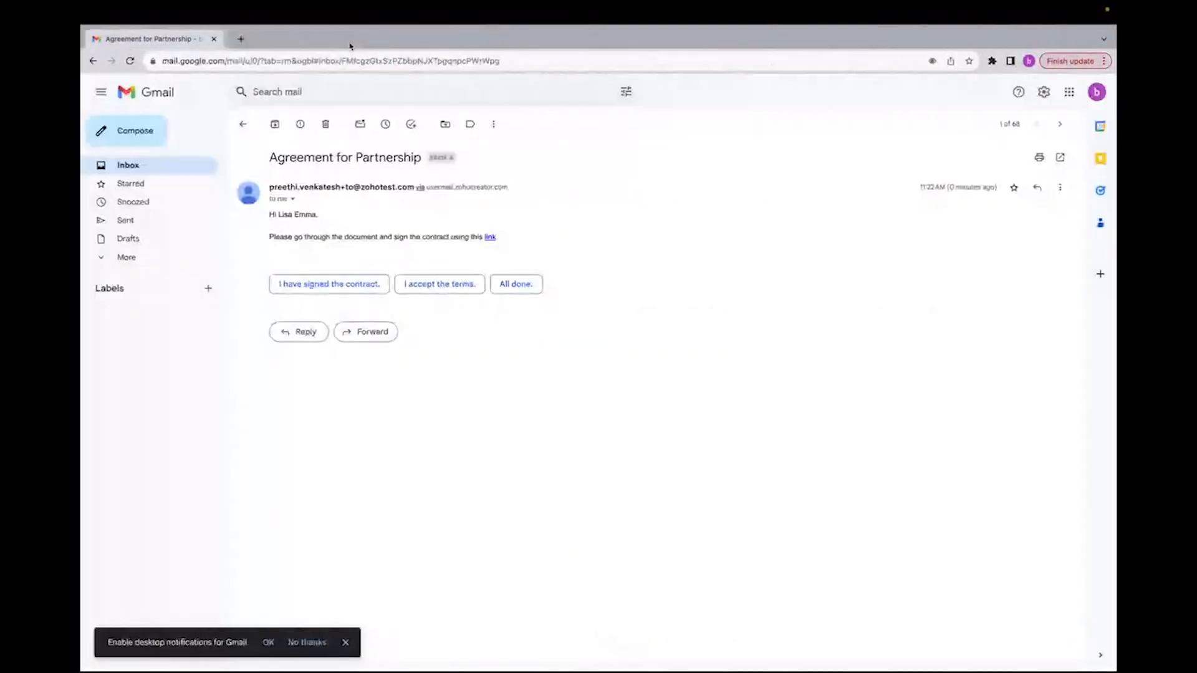
key(ctrl+Left)
click(626, 229)
scroll(961, 536, up, 3)
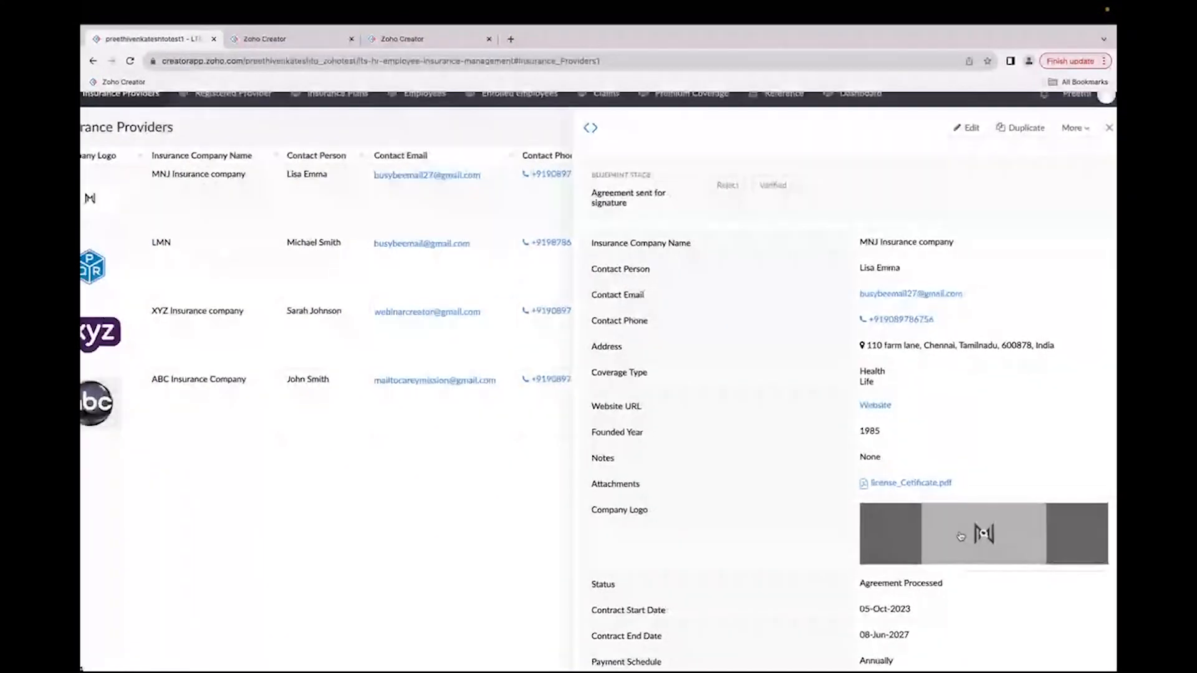
drag(839, 560, 946, 564)
scroll(946, 563, down, 3)
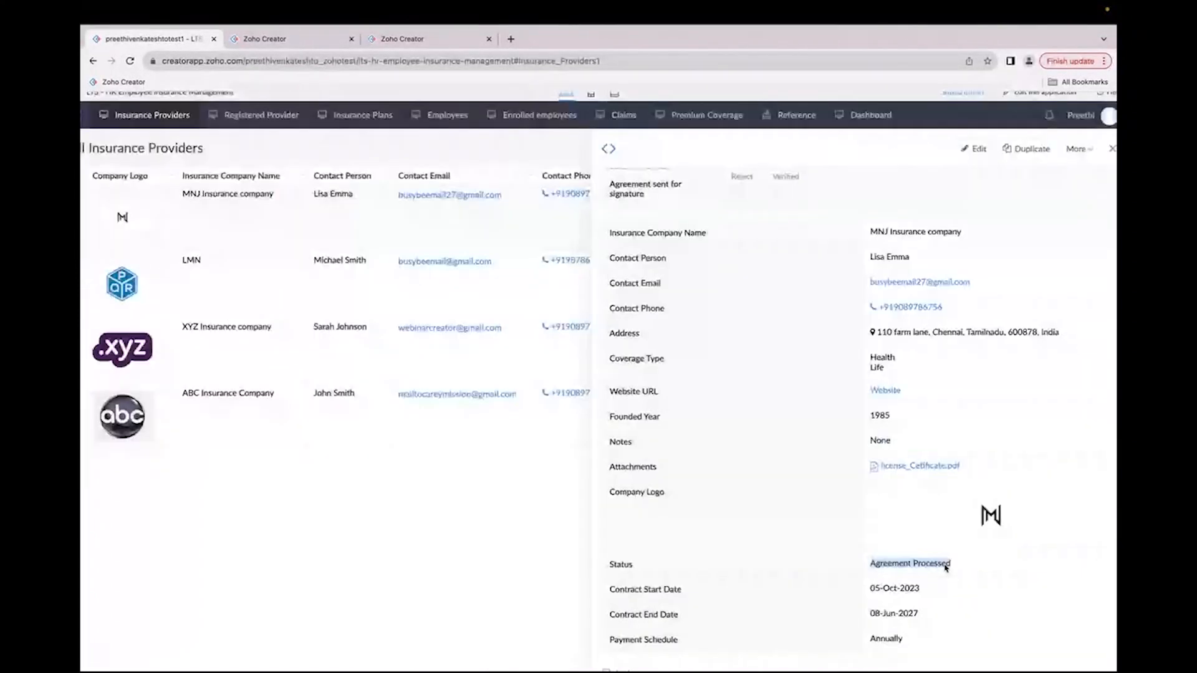
click(1099, 155)
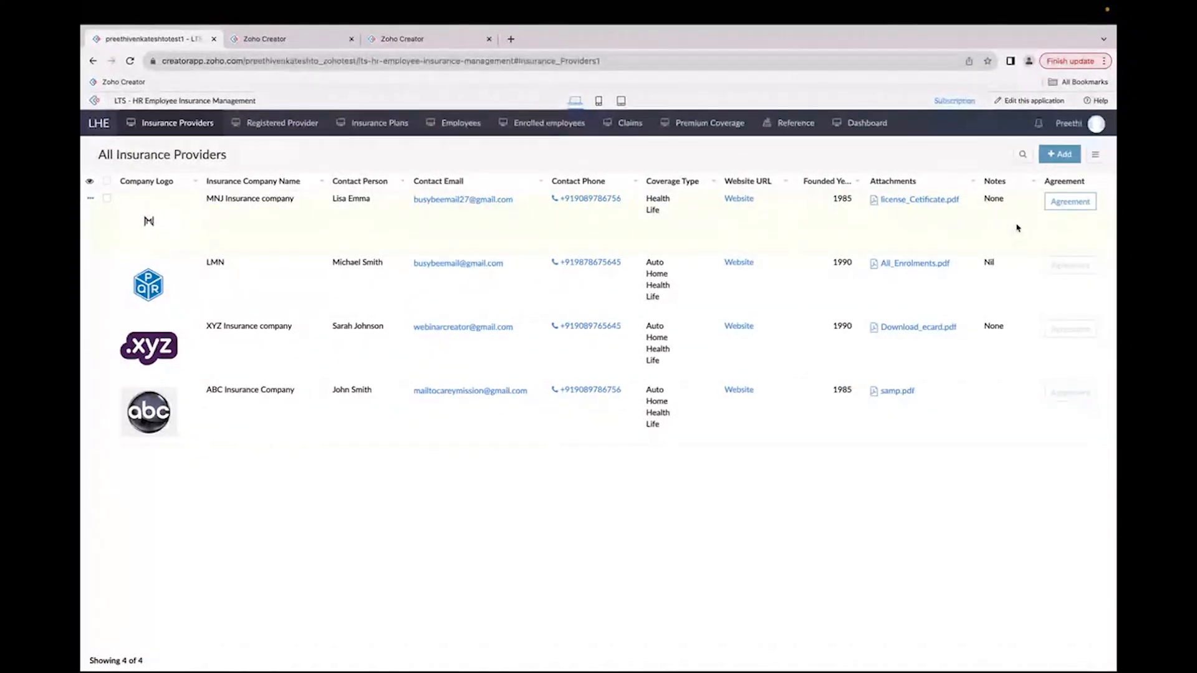
Step: Open the MNJ record's Agreement report and inspect the signed document entry's provider signature
scroll(1090, 203, up, 3)
scroll(1094, 203, down, 3)
click(1094, 203)
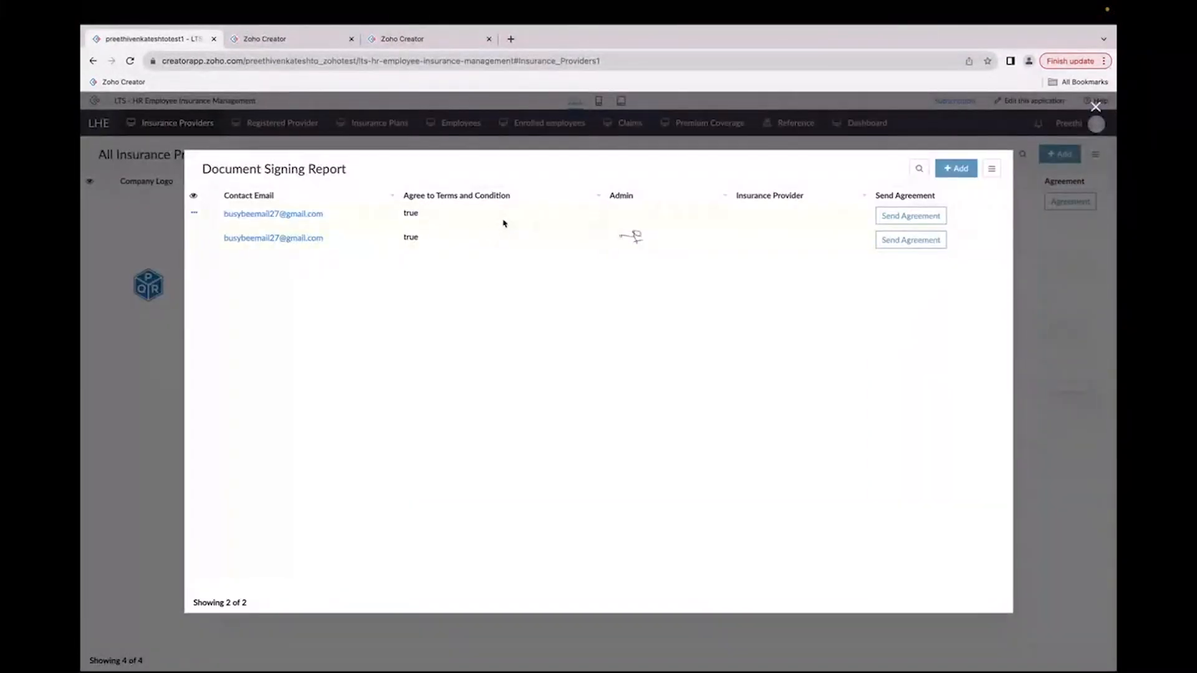
click(505, 223)
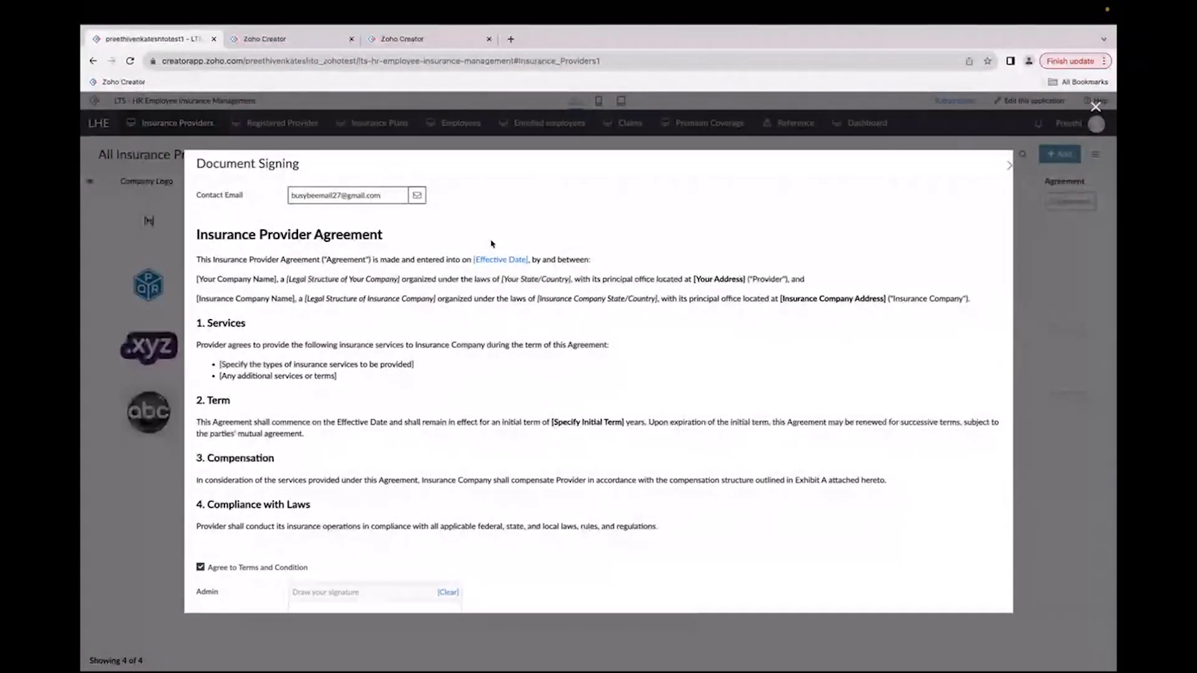
scroll(420, 342, down, 1)
scroll(421, 342, down, 4)
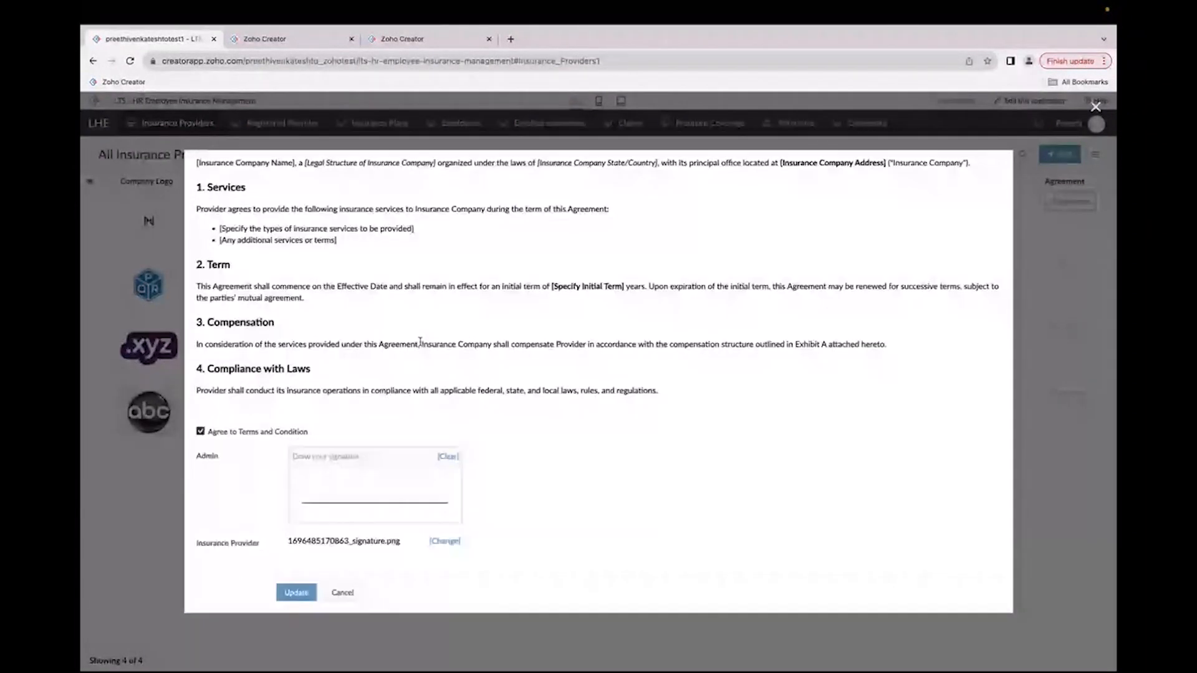
drag(289, 548, 400, 551)
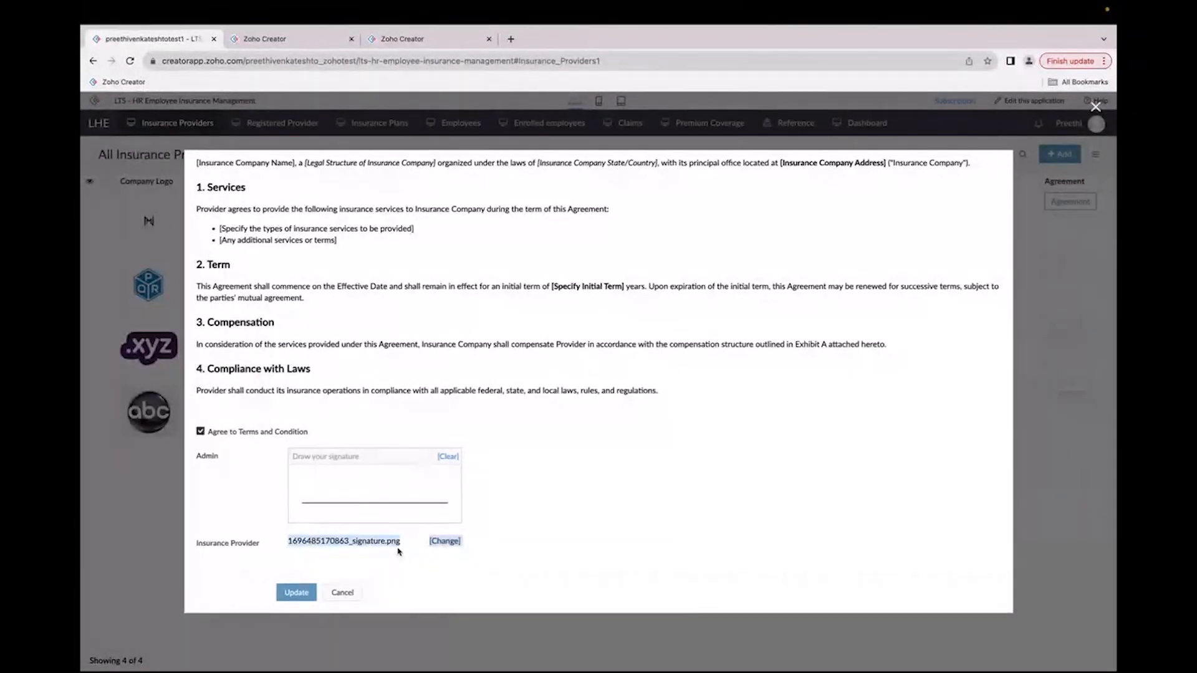
Step: Draw the admin signature on the signed agreement entry and save the update
click(352, 483)
mouse_move(329, 479)
mouse_down()
mouse_move(327, 498)
mouse_move(349, 486)
mouse_up()
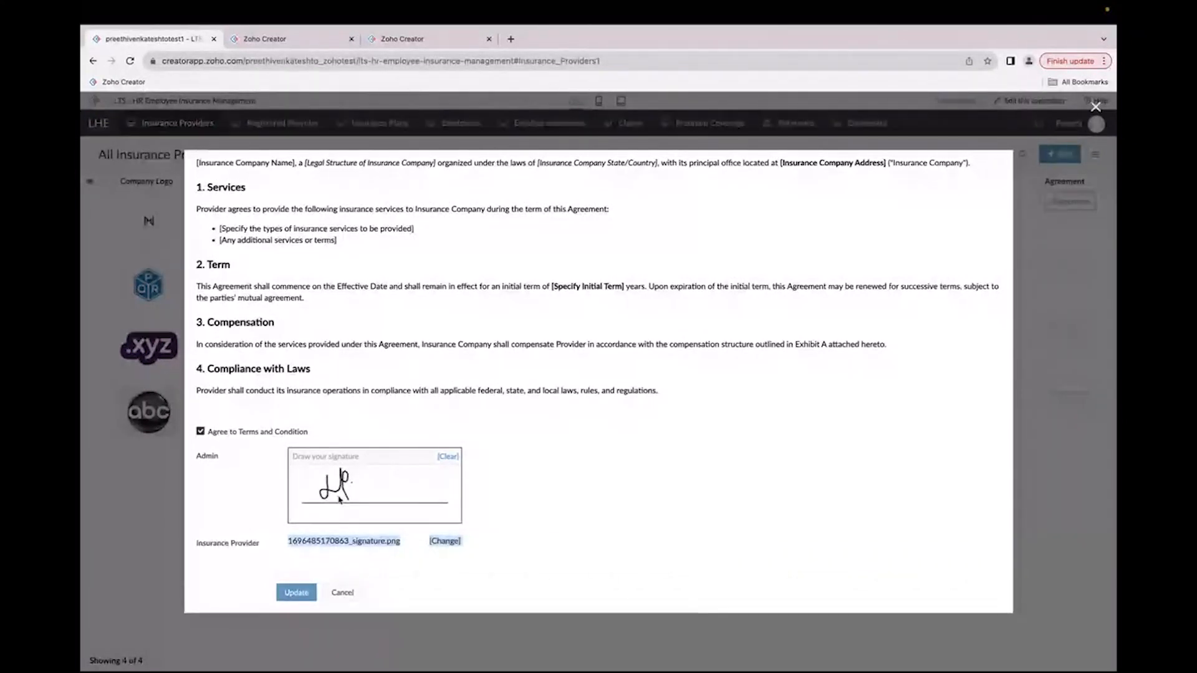
click(296, 592)
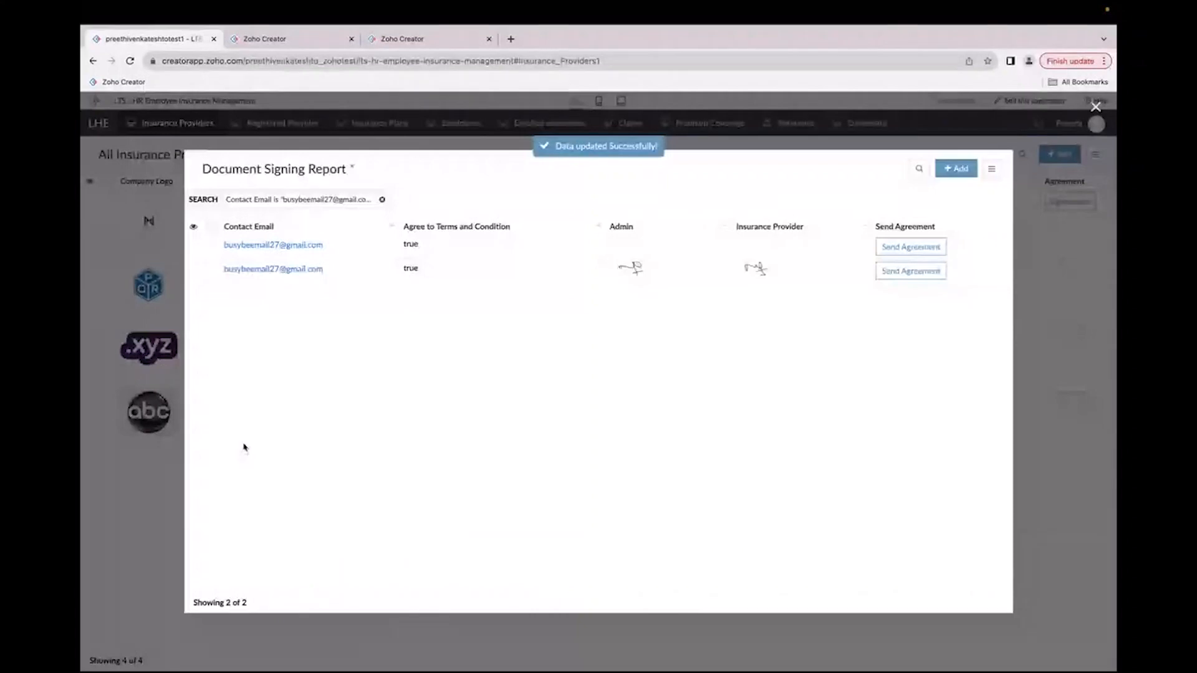
Step: Open the signed entry in the Document Signing Report to review its form, then close it
click(211, 272)
click(331, 168)
click(572, 414)
click(573, 247)
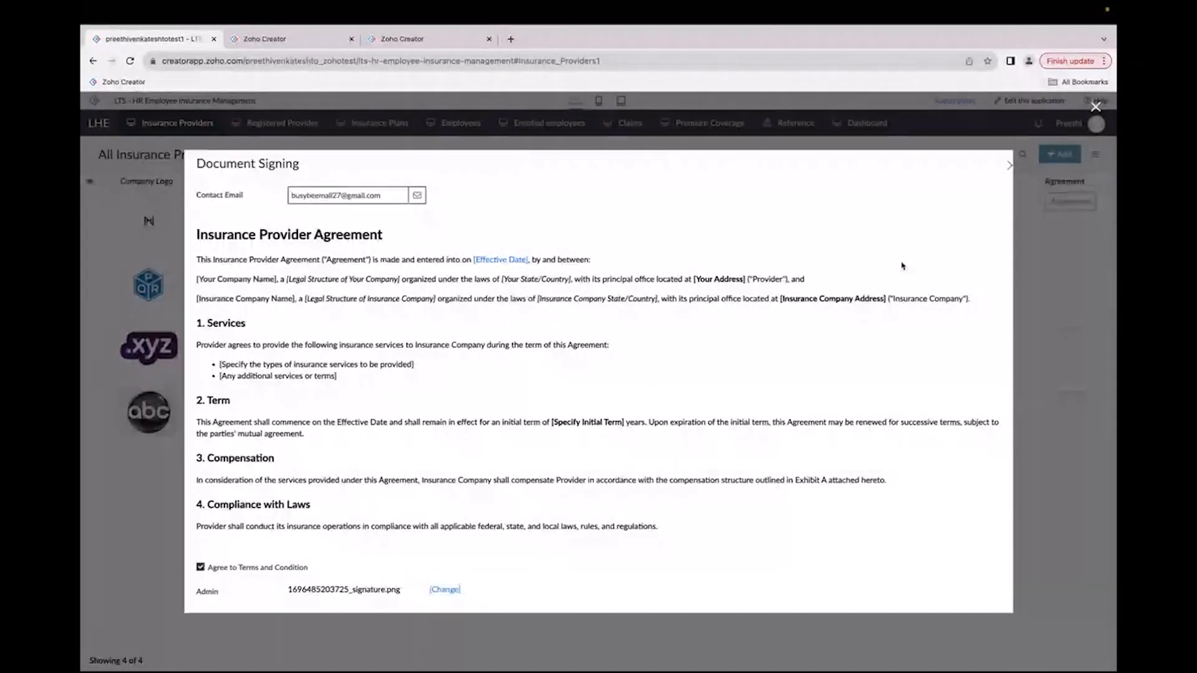
scroll(801, 354, down, 1)
click(346, 592)
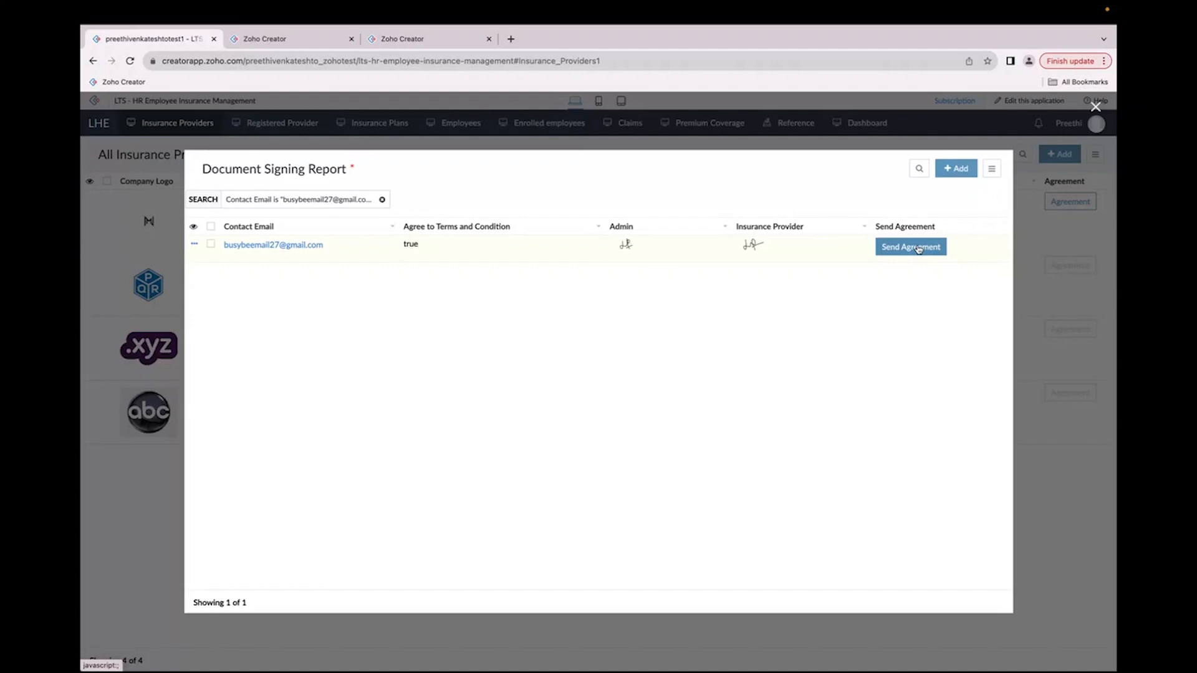
Step: Send the agreement for the signed document entry and close the Document Signing Report
drag(331, 246, 231, 248)
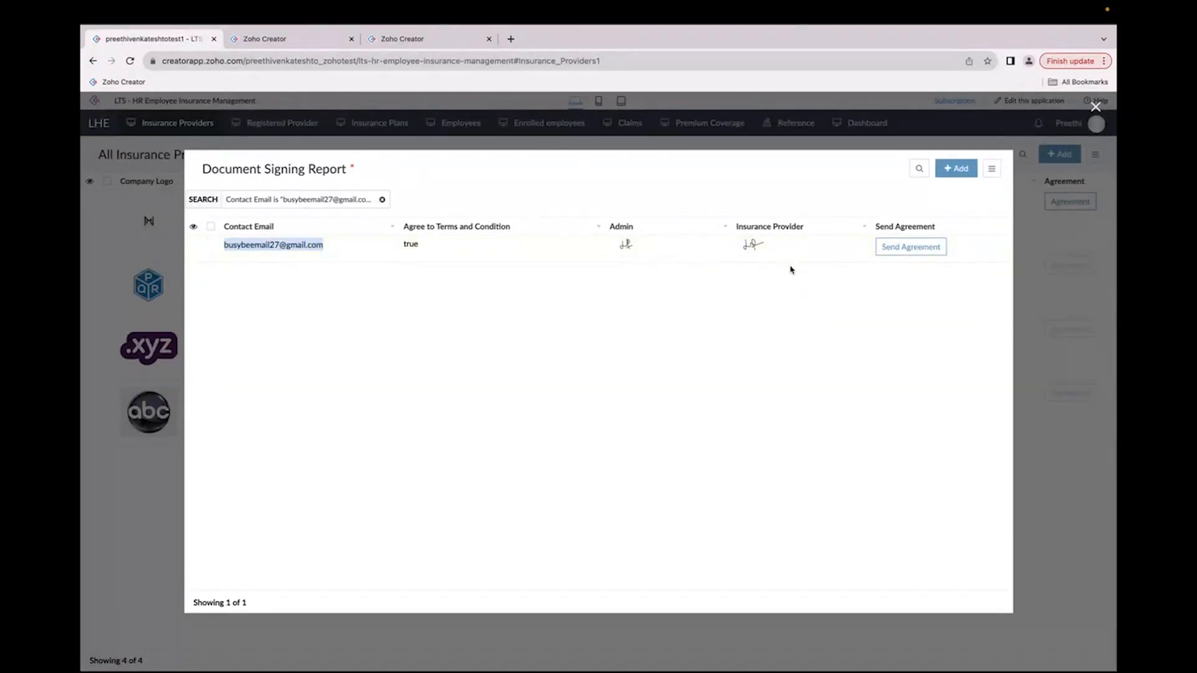
click(911, 246)
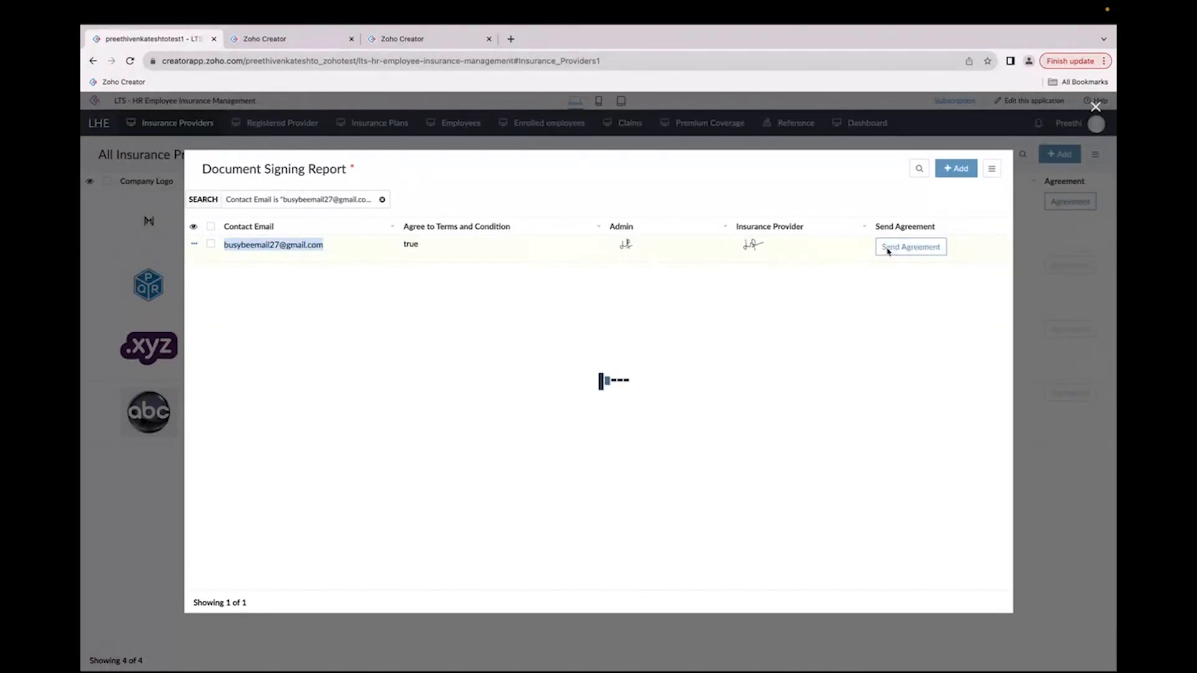
click(1097, 109)
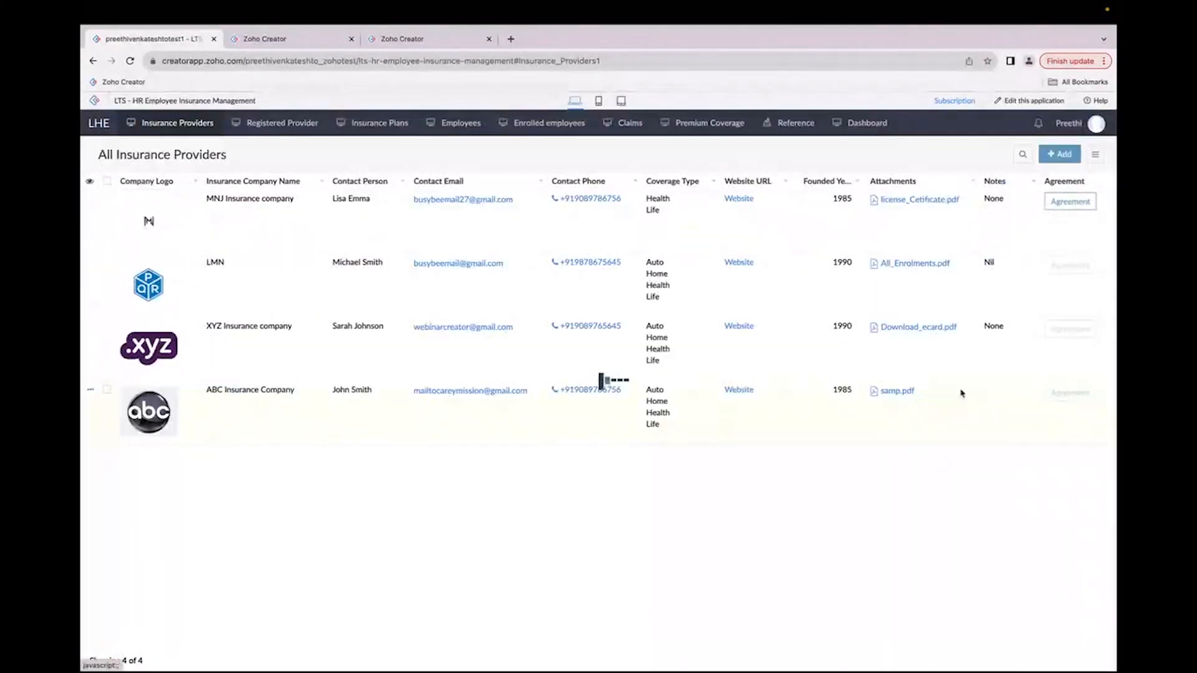
Step: In the provider's mailbox, open the Agreement from Zylker email and download its Document Signing Report attachment
key(ctrl+Right)
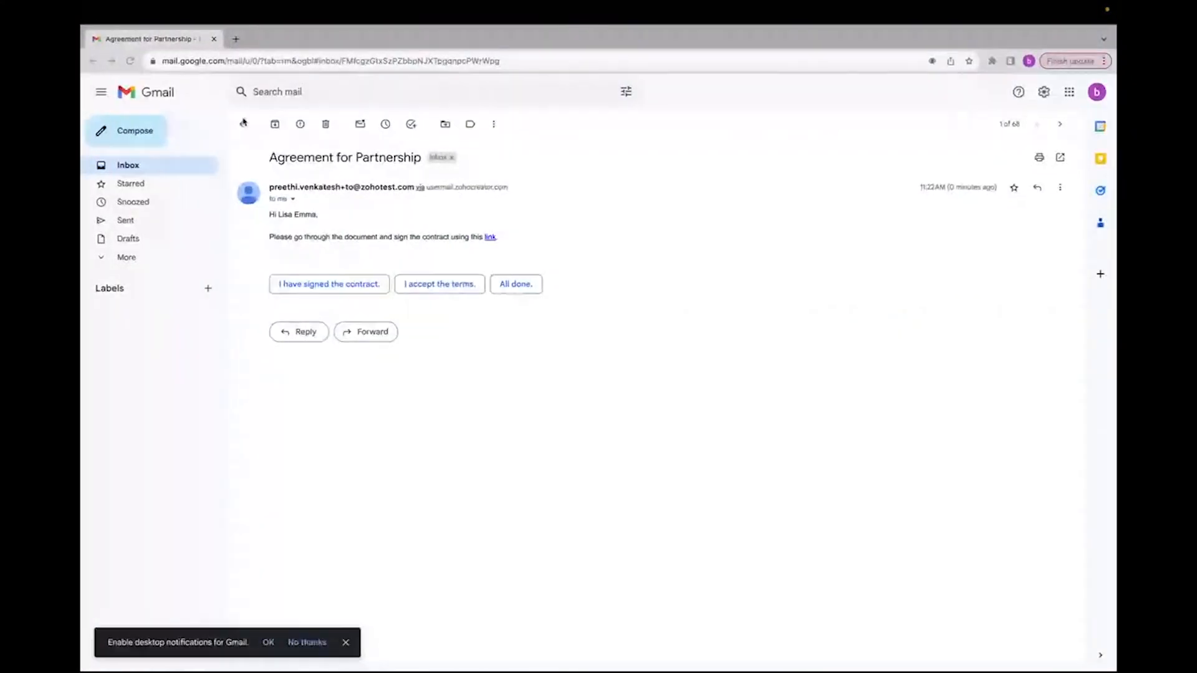
click(243, 123)
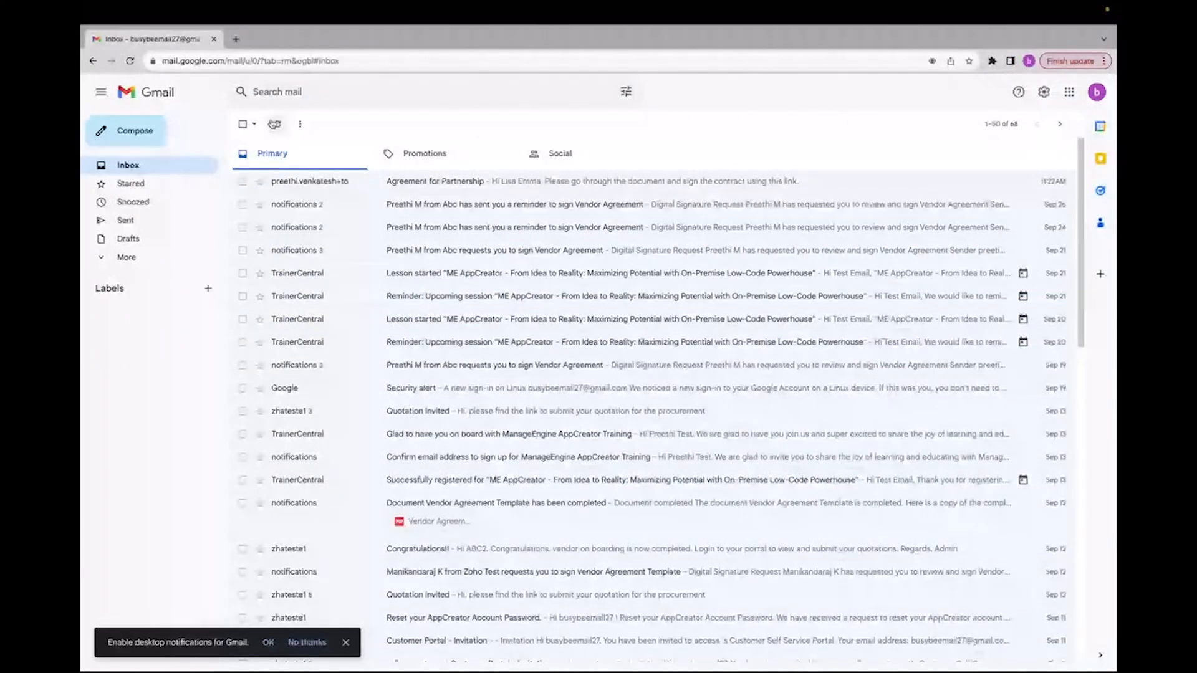
click(131, 61)
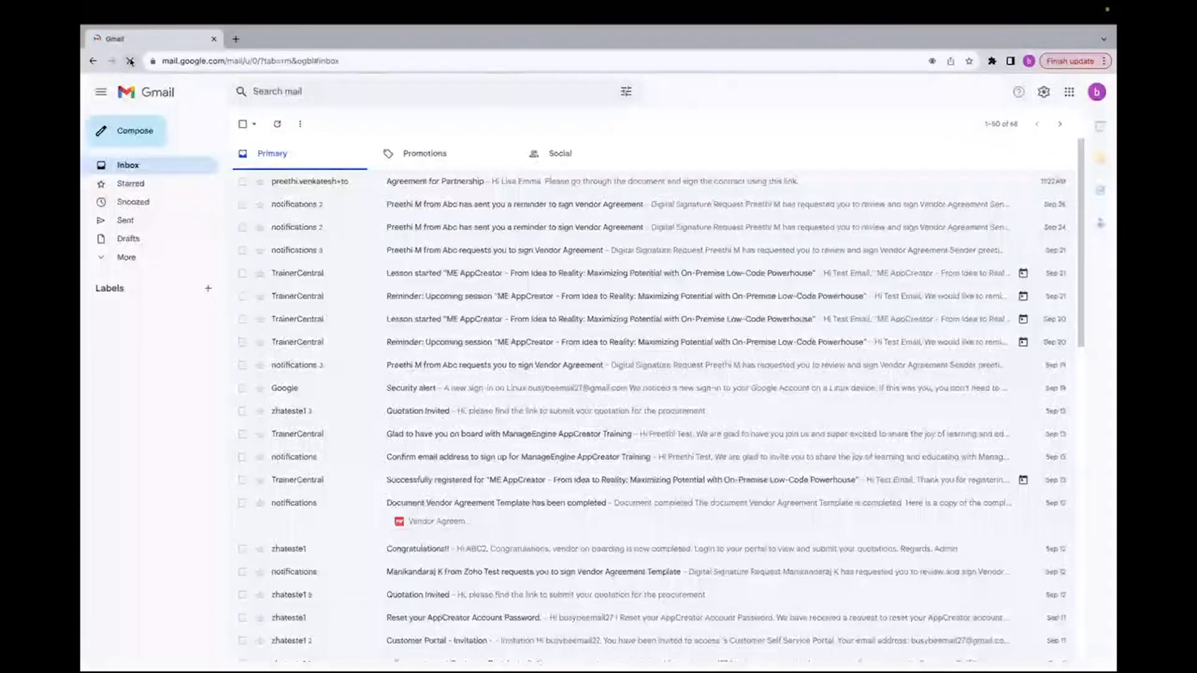
click(369, 175)
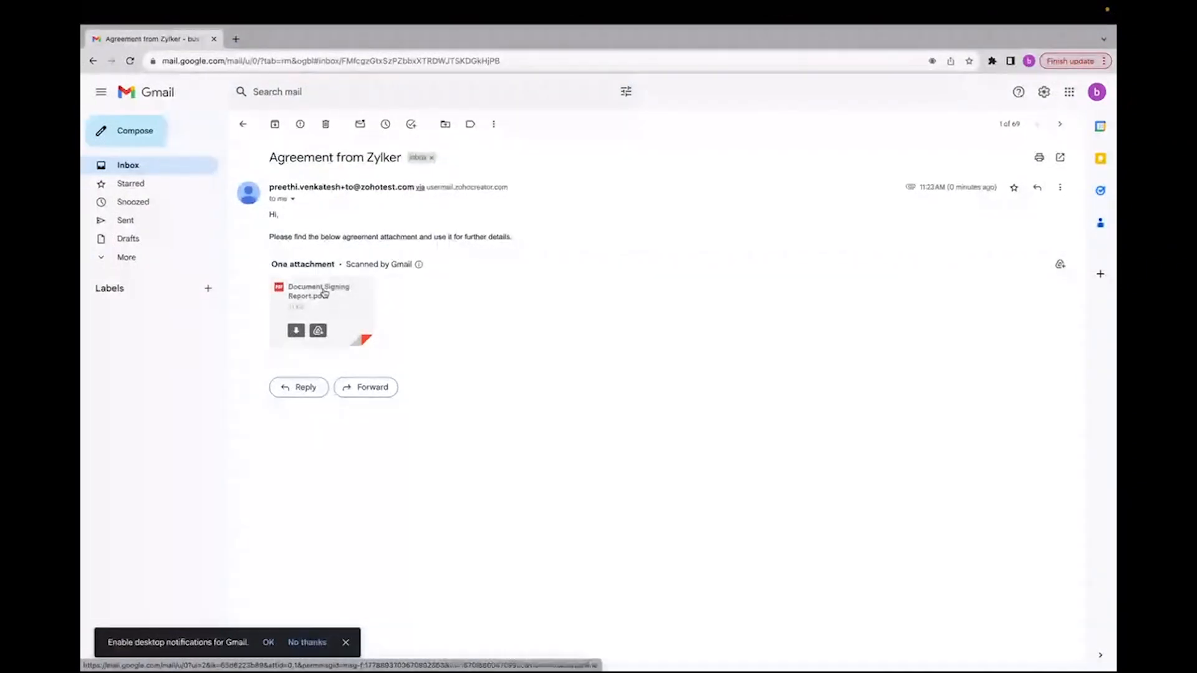
click(323, 293)
click(99, 91)
mouse_move(301, 337)
click(296, 331)
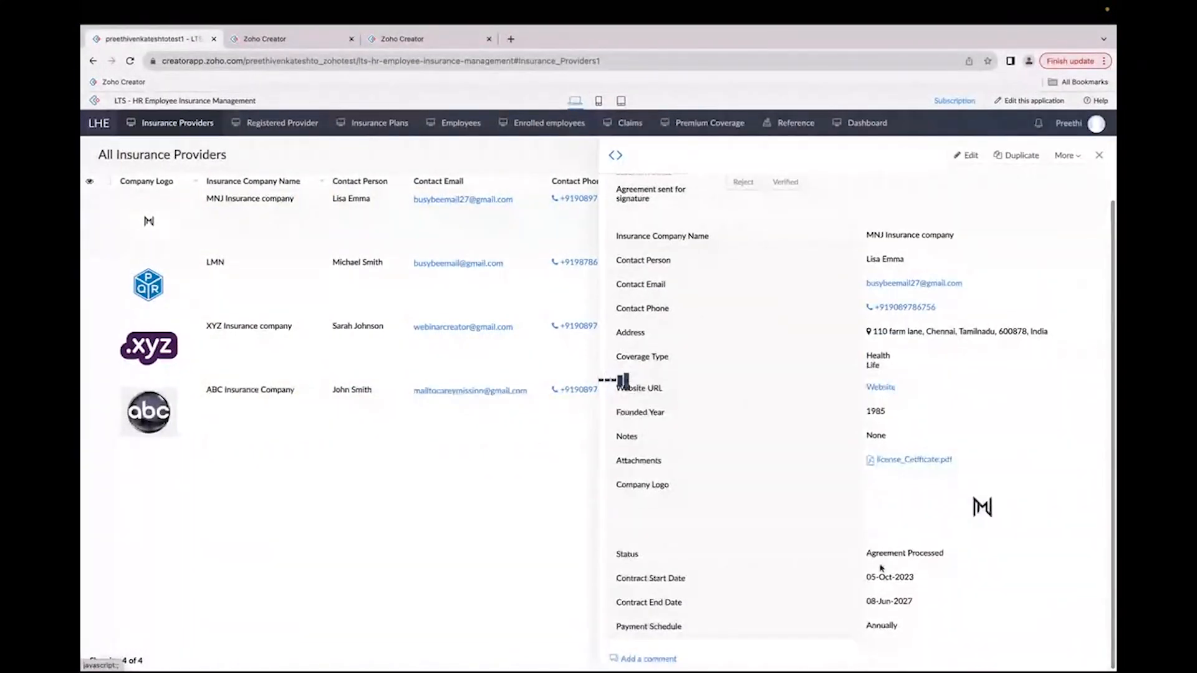
Step: Check the MNJ record's status and open the Verified transition in the To sign partnership blueprint editor
drag(866, 555, 965, 555)
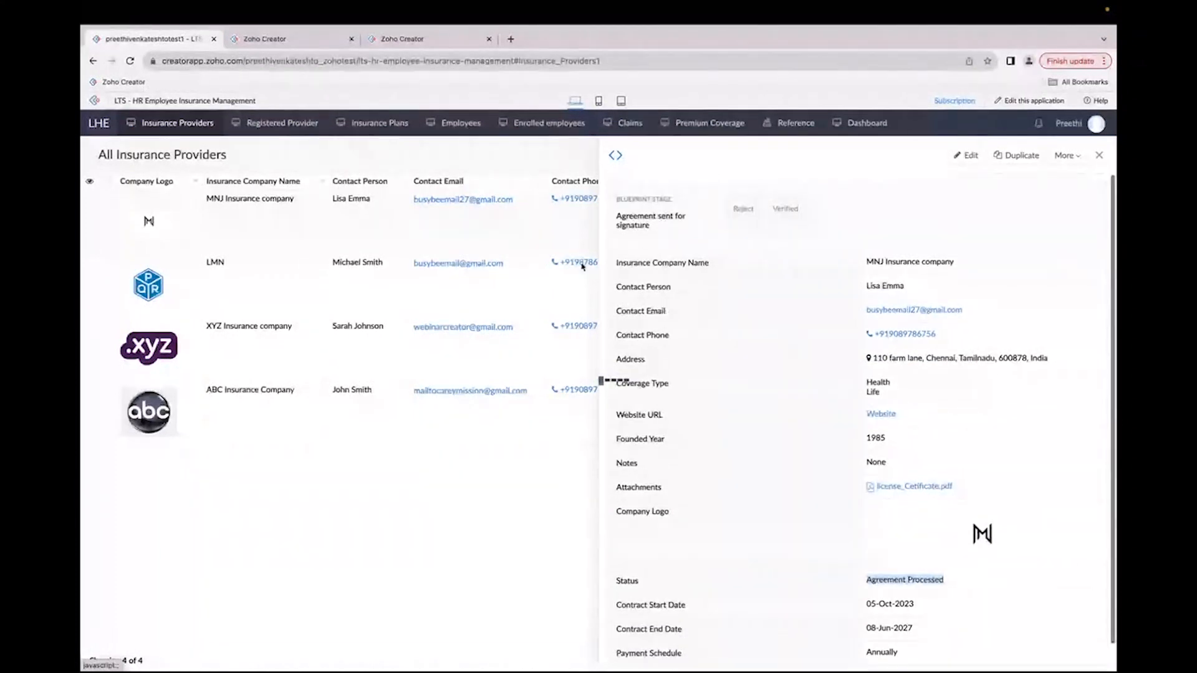
click(290, 39)
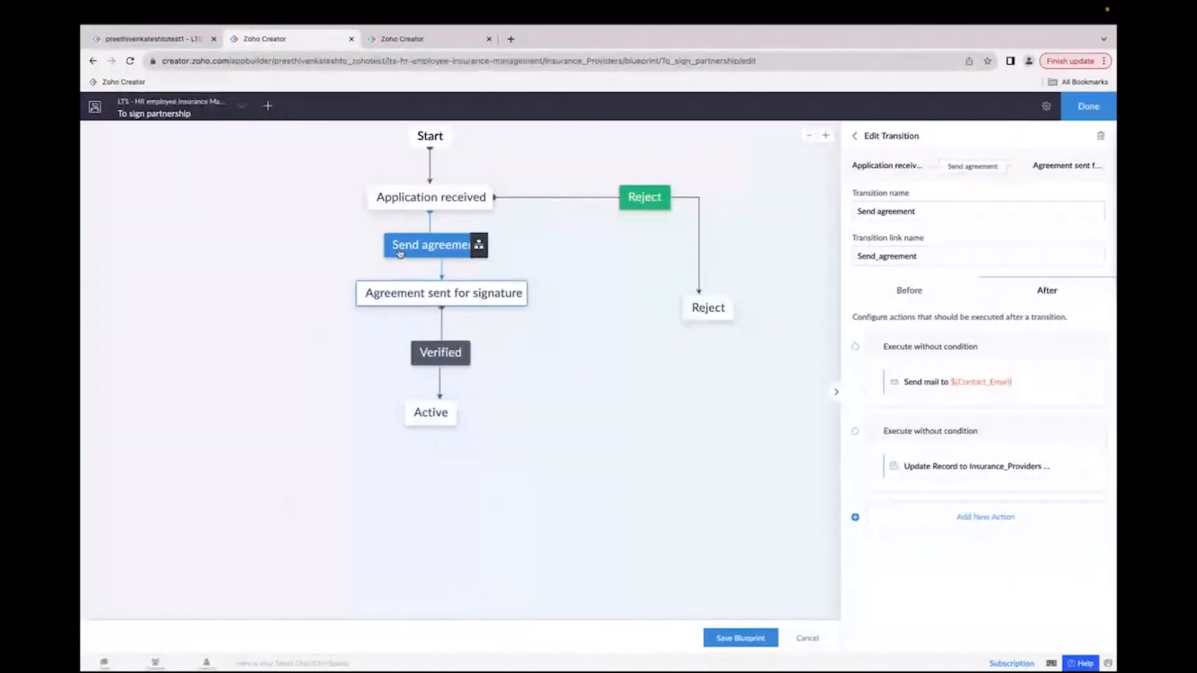
click(421, 360)
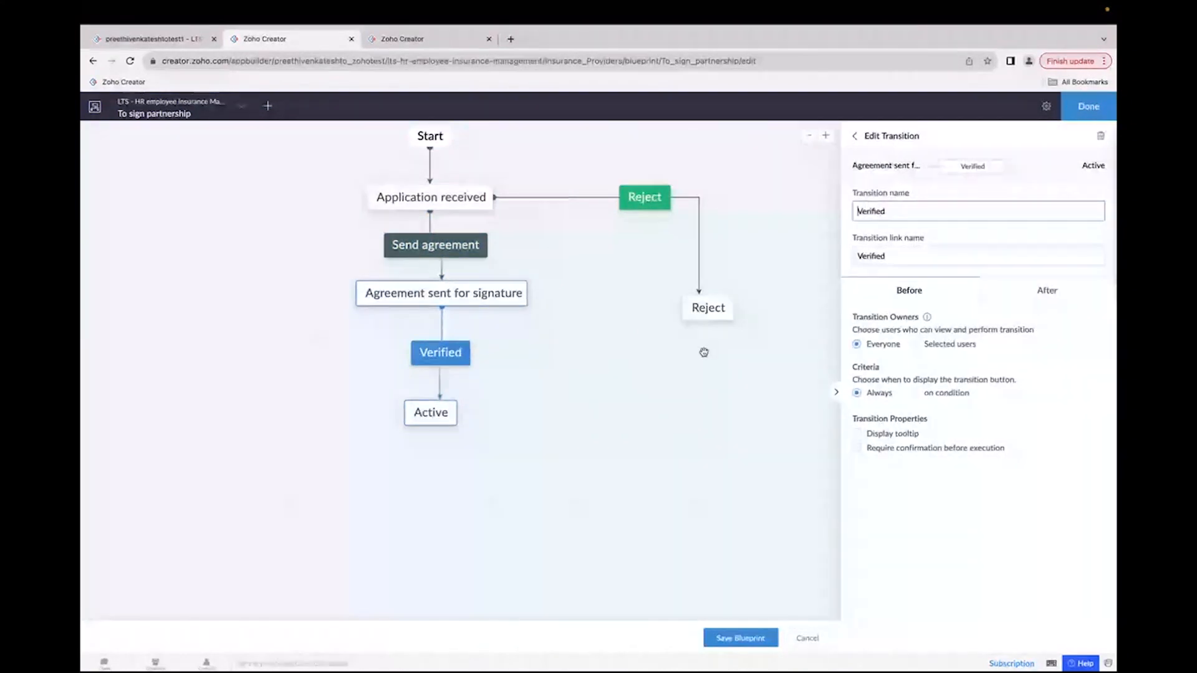
key(ctrl+Left)
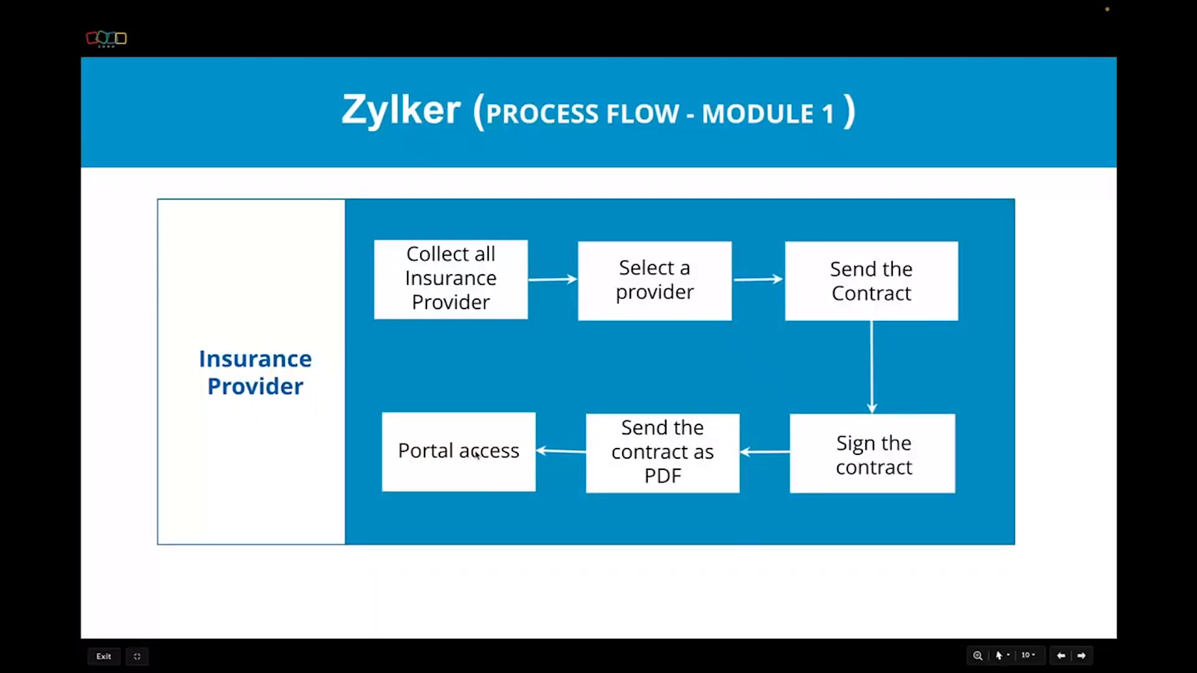
key(ctrl+Right)
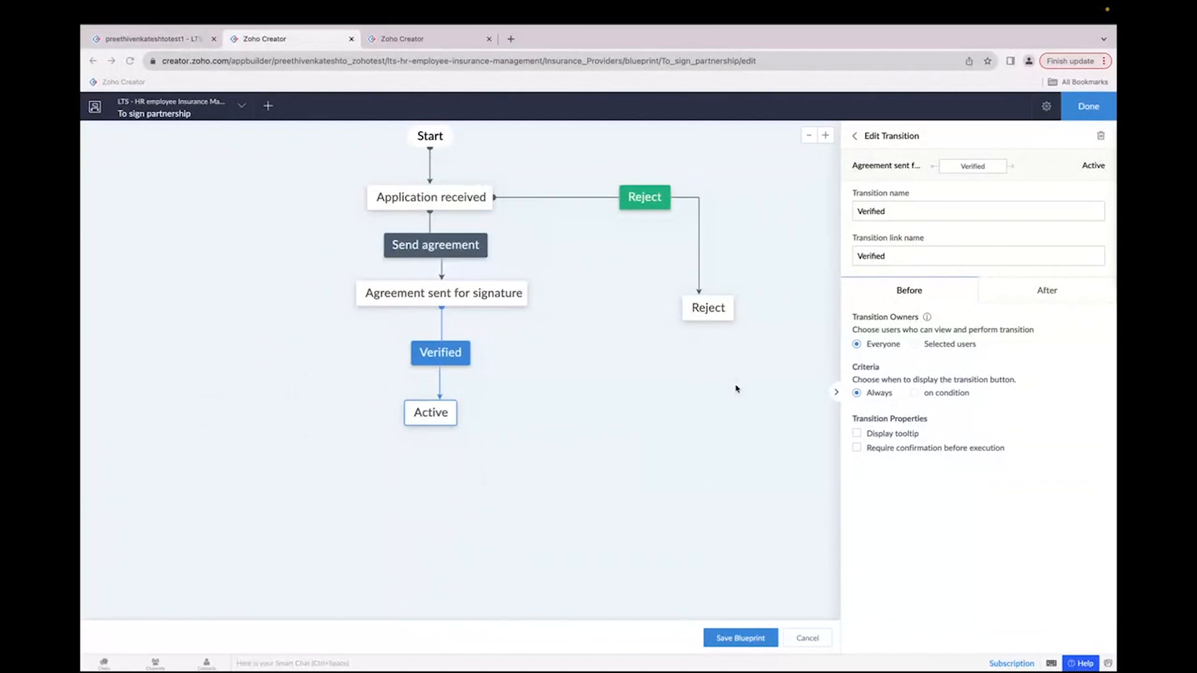
Step: Inspect the Verified transition's after-actions: the Update record action and the Deluge script assigning the portal profile
click(1032, 294)
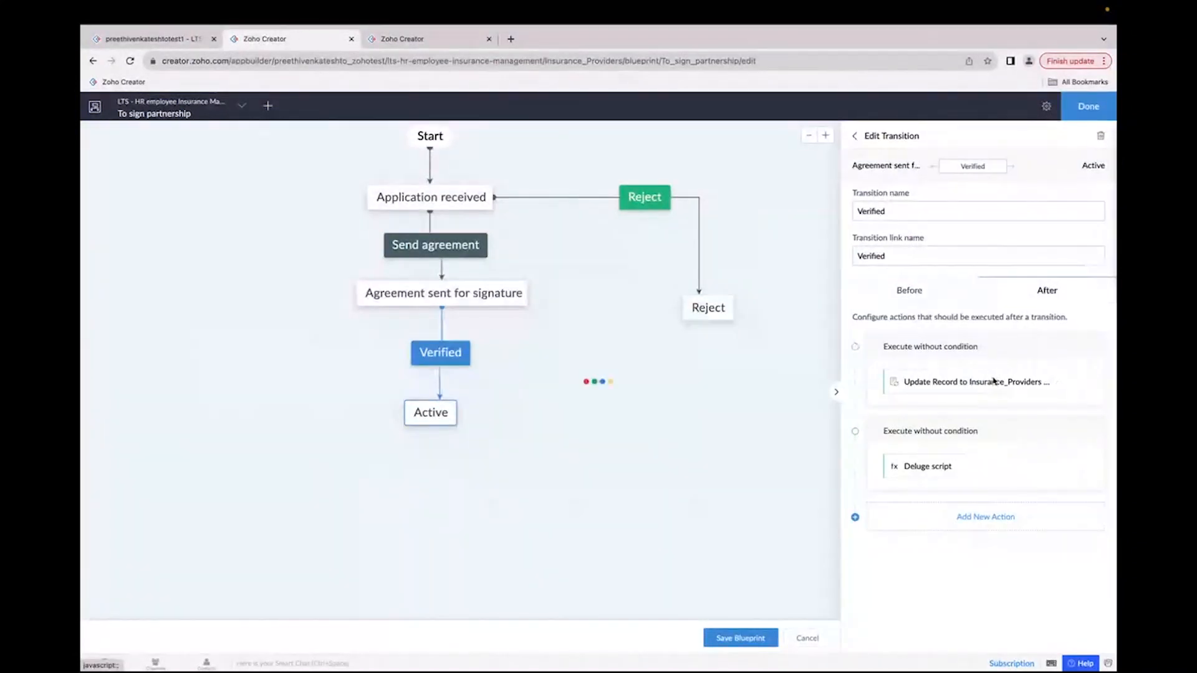
click(995, 381)
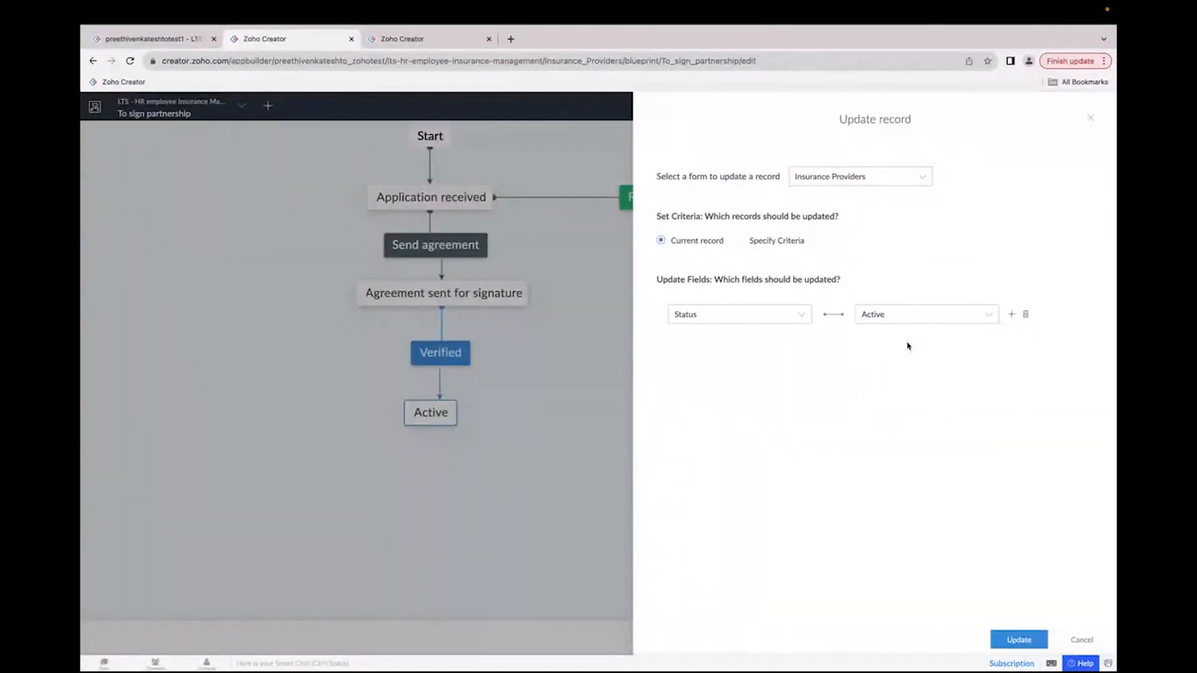
click(1089, 119)
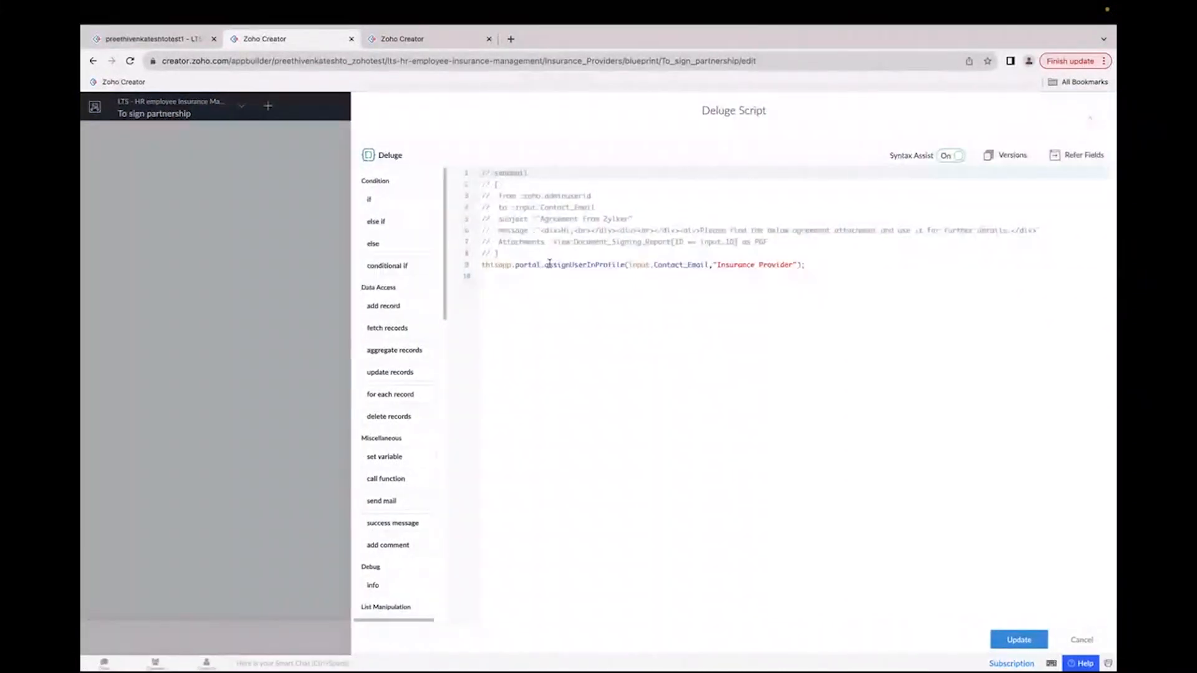
scroll(549, 264, up, 3)
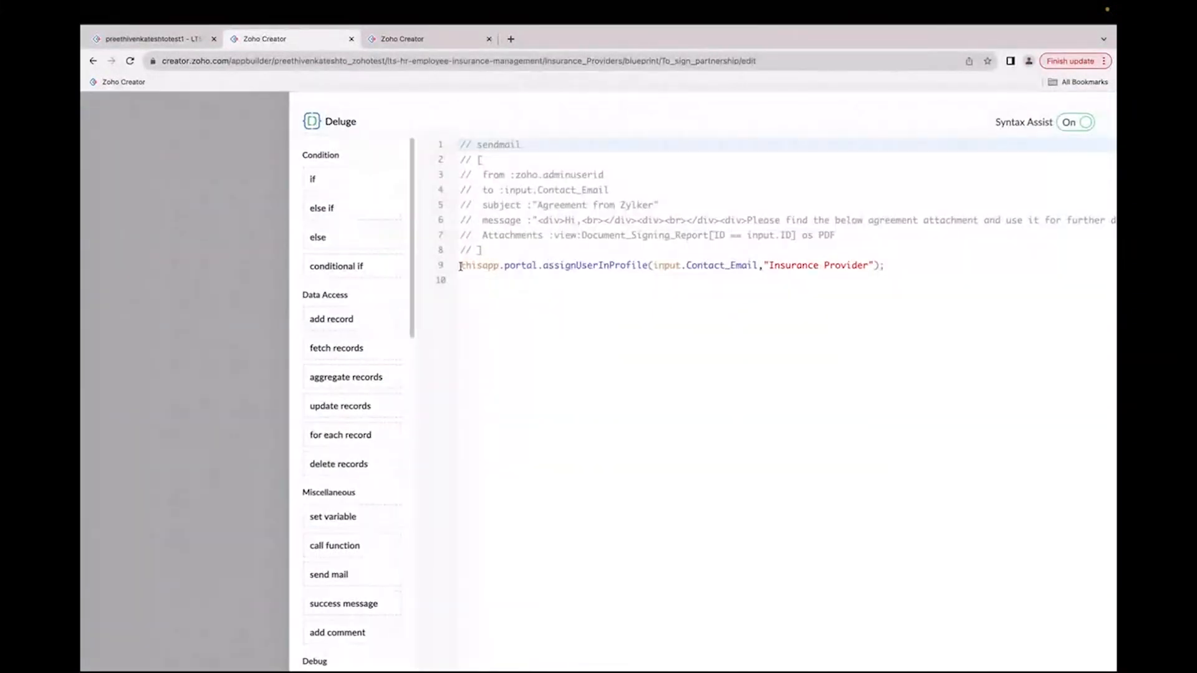
click(462, 266)
triple_click(461, 265)
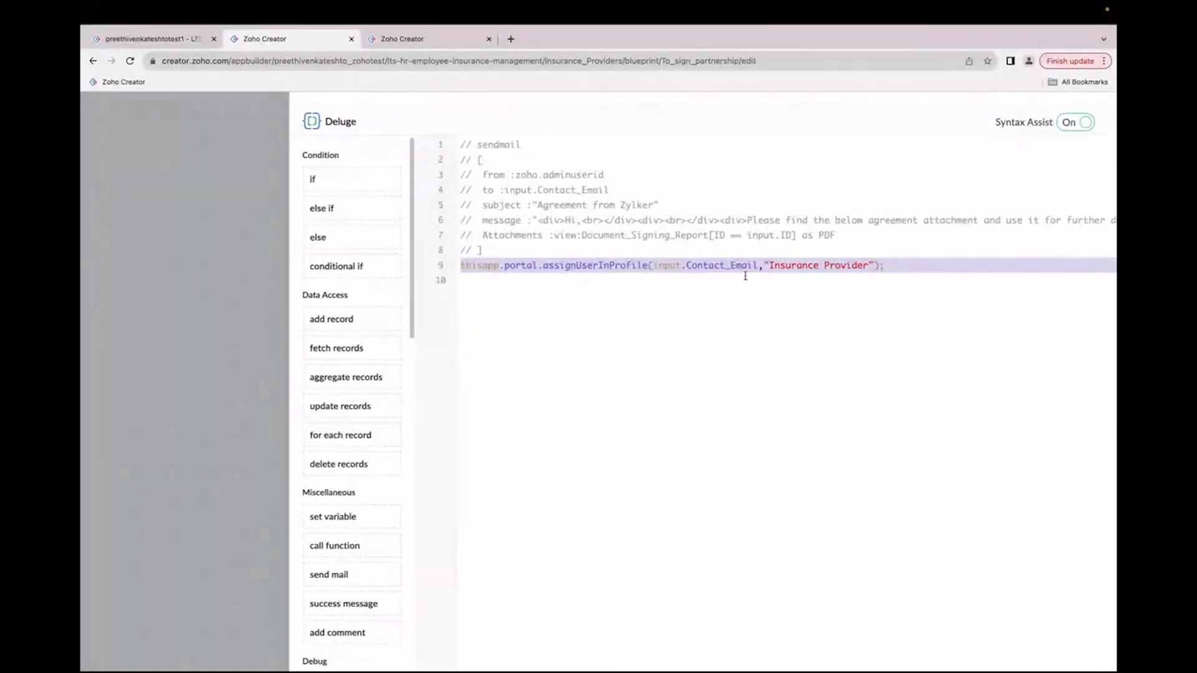
Step: Open the portal users page for the LTS - HR employee Insurance Management application
click(424, 42)
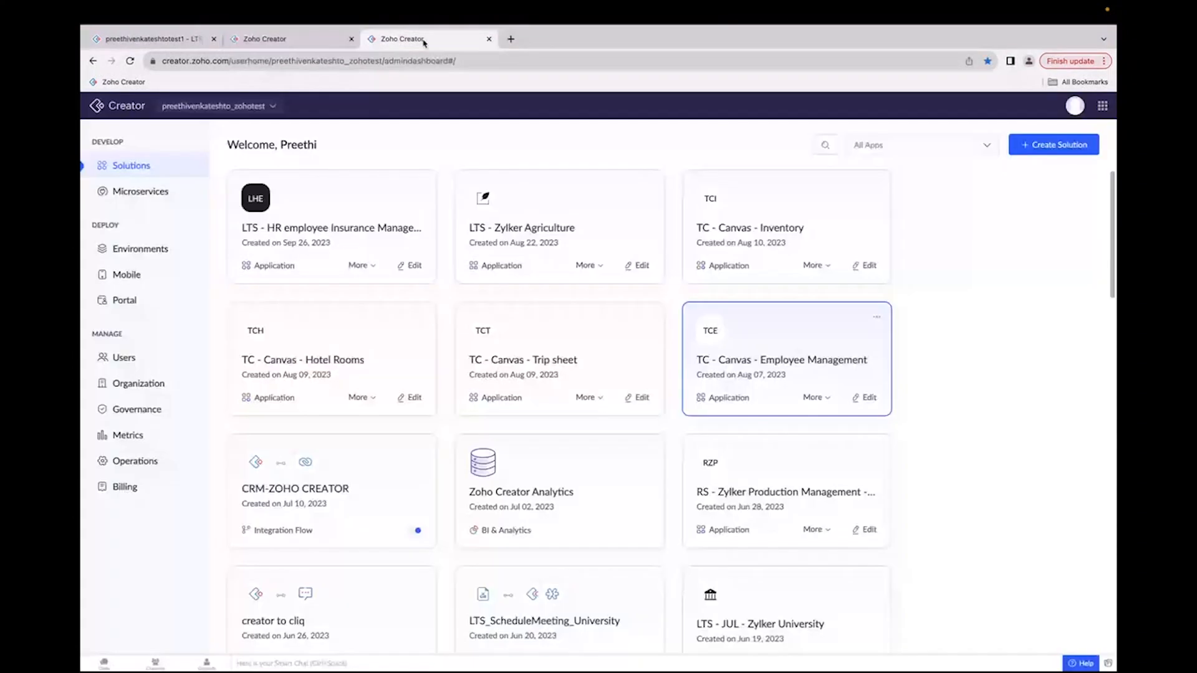
click(120, 301)
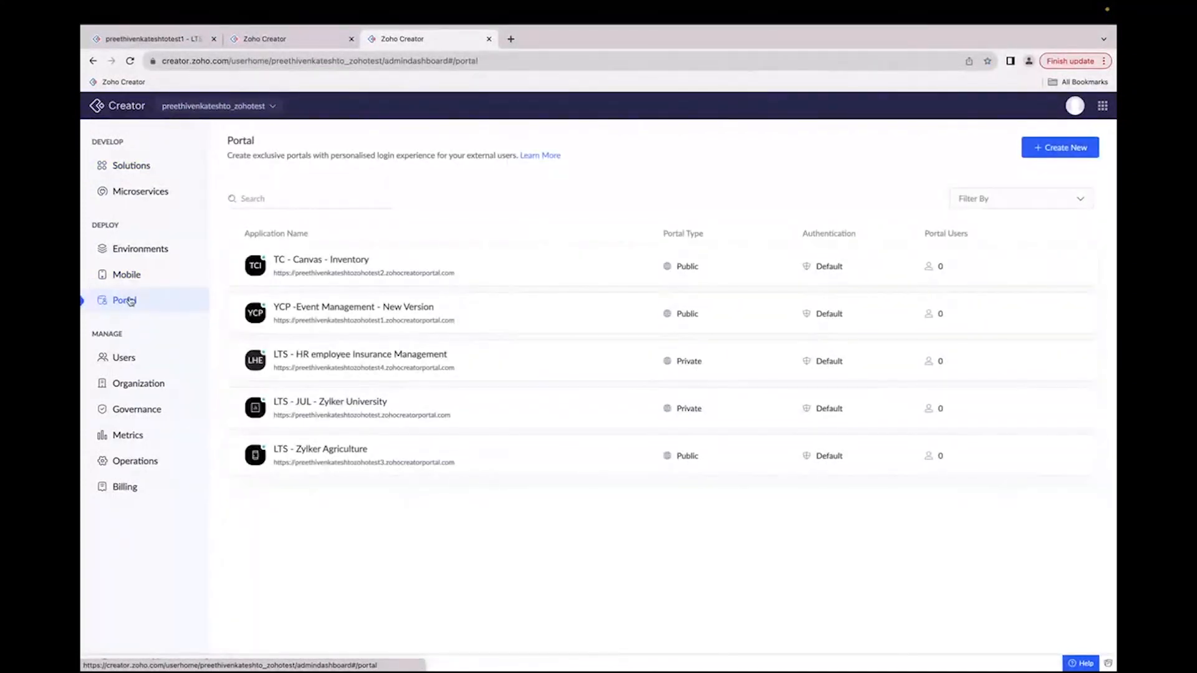
click(337, 359)
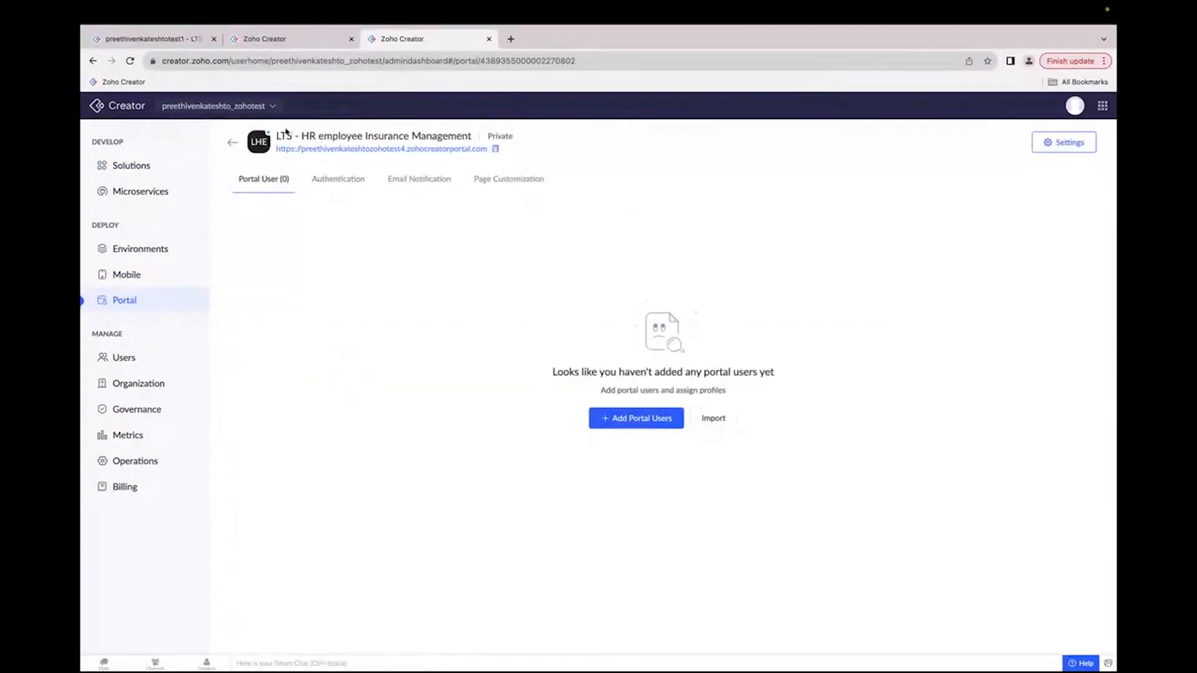
drag(301, 136, 474, 137)
click(483, 265)
Step: Examine the Deluge script's assignUserInProfile call with the contact email and Insurance Provider profile
click(323, 45)
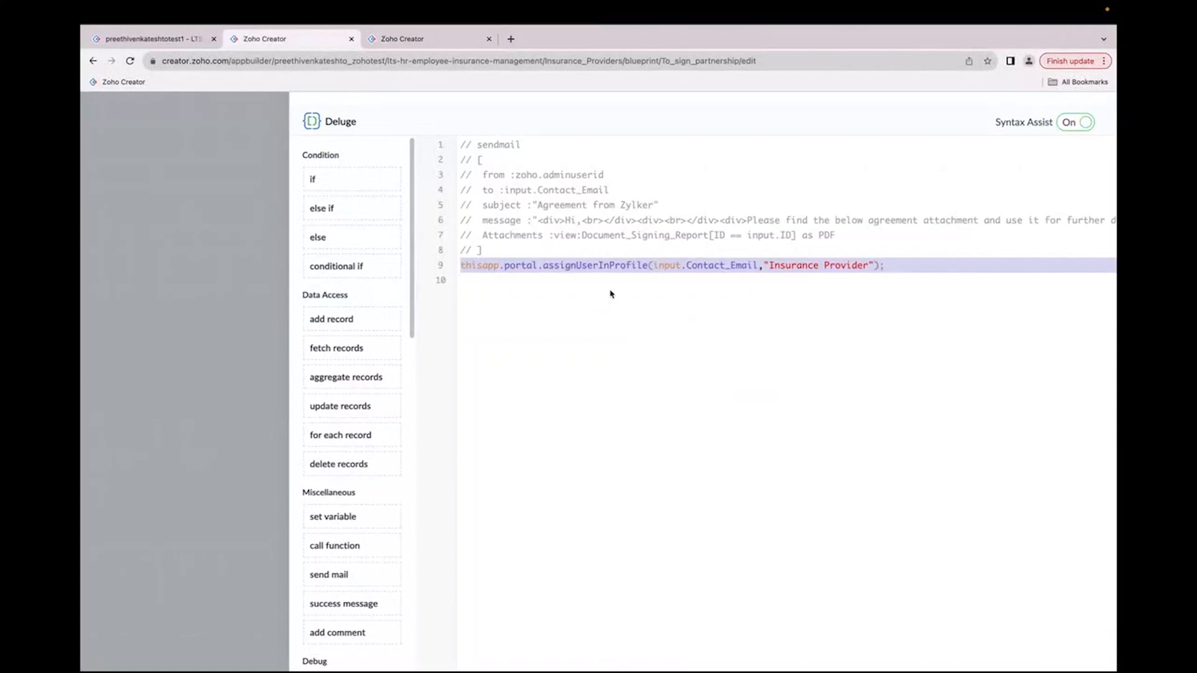
click(611, 290)
click(607, 267)
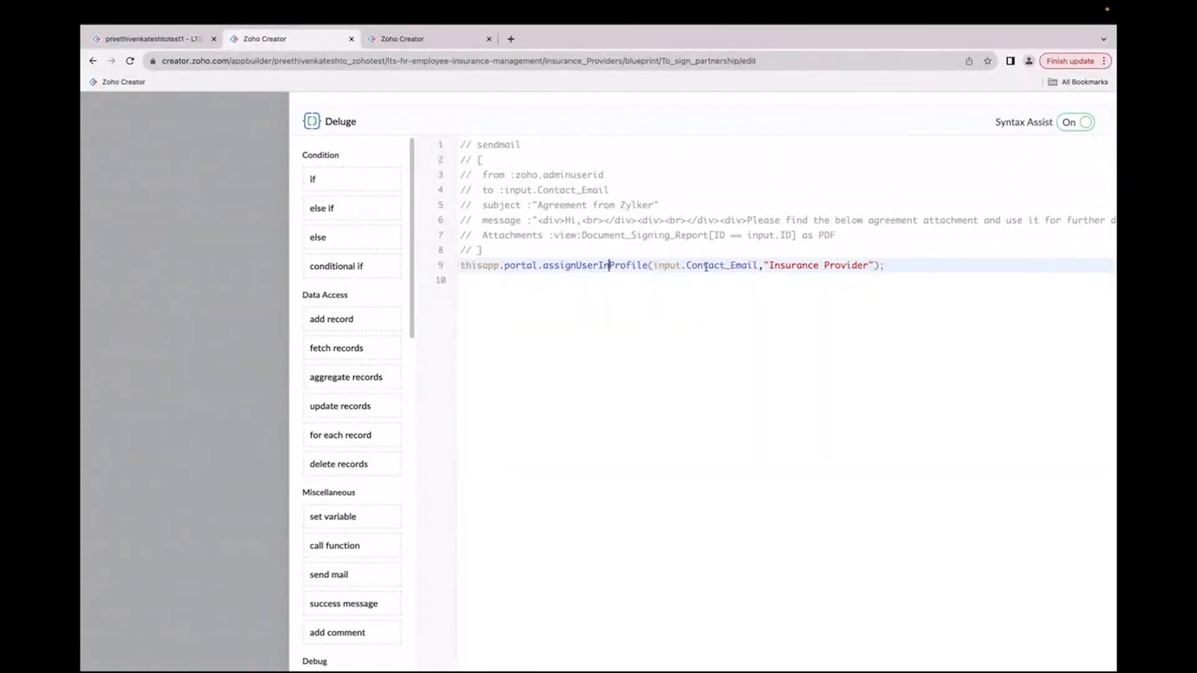
double_click(710, 267)
double_click(784, 265)
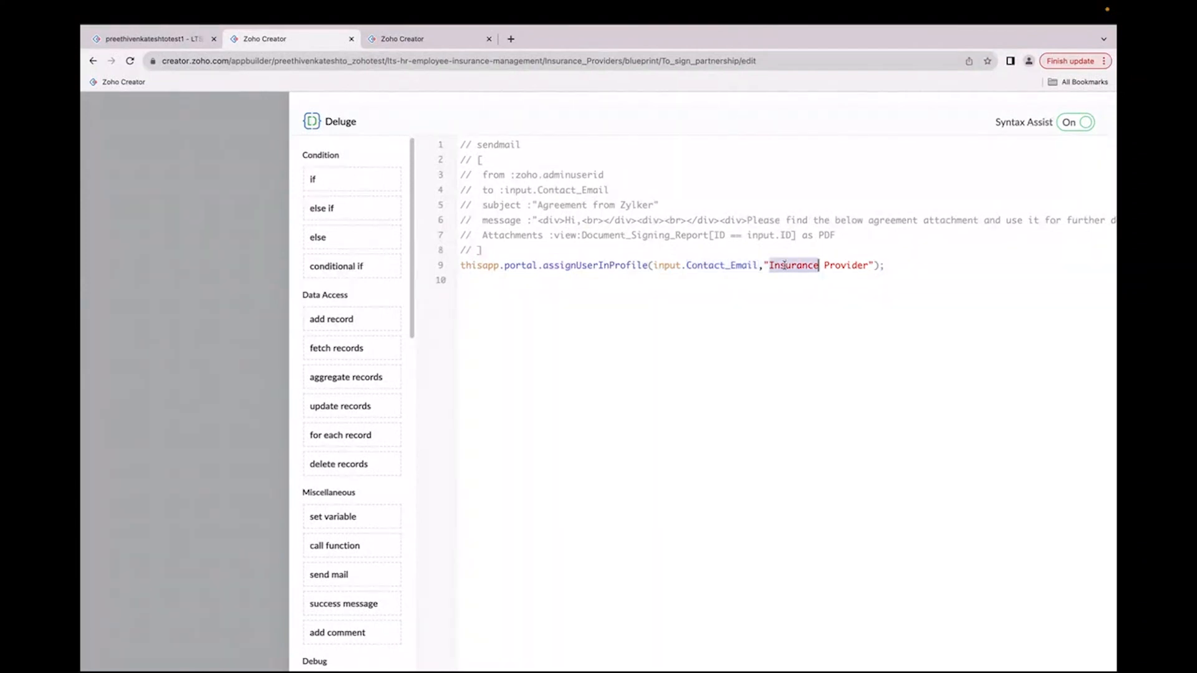
click(389, 53)
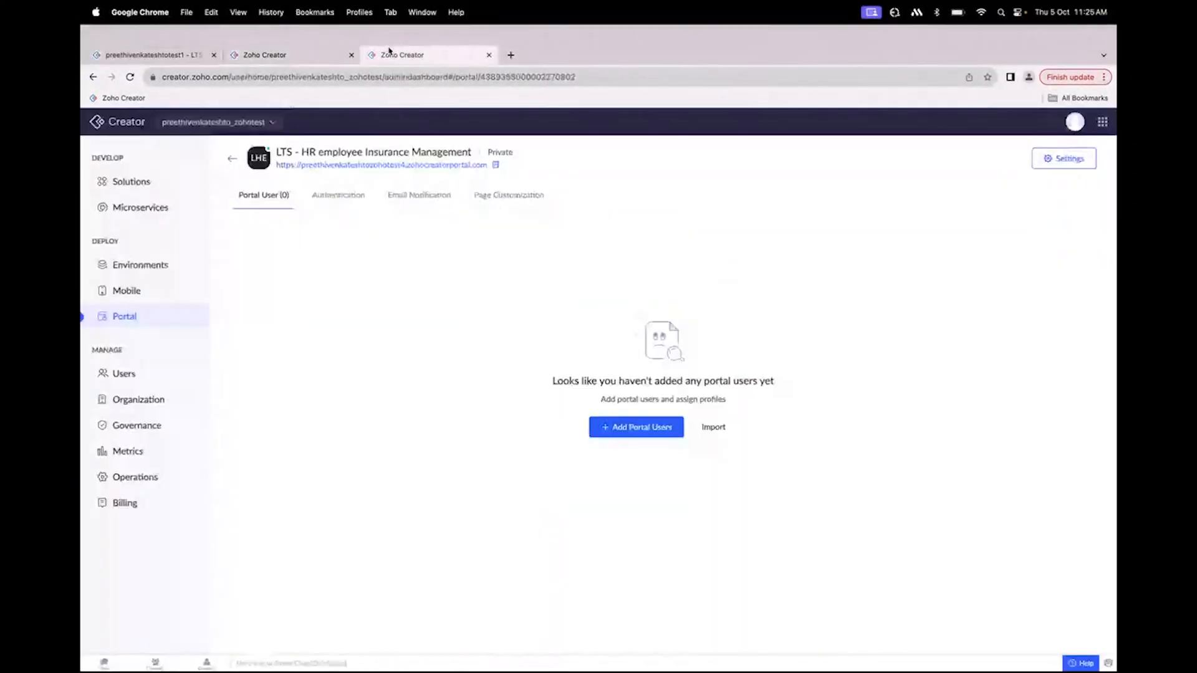
Step: Execute the Verified transition on the MNJ Insurance company record
click(157, 55)
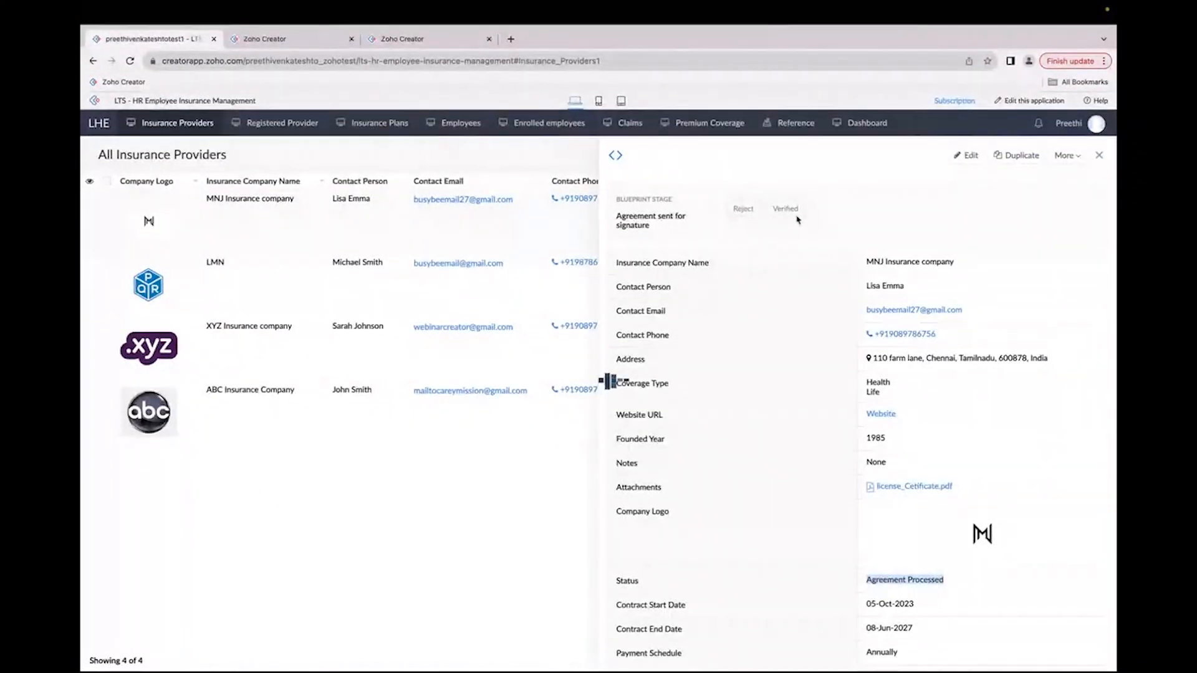
click(791, 213)
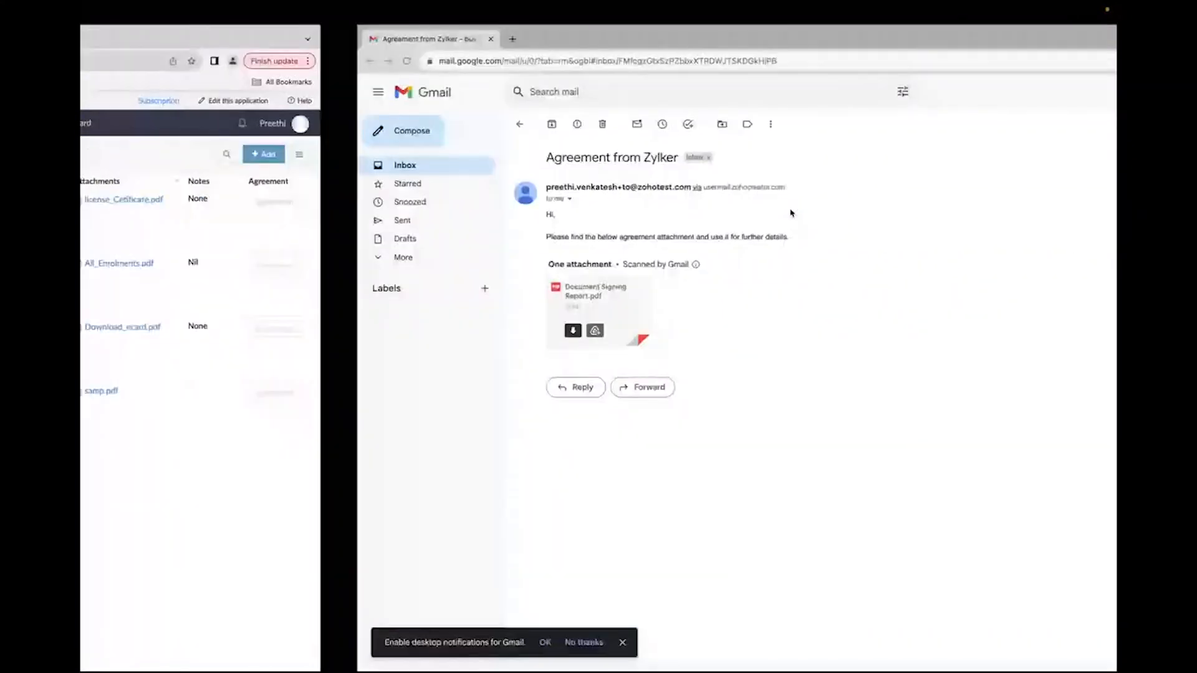
Step: Refresh the provider's mailbox and the portal user list to check the added portal user
click(243, 123)
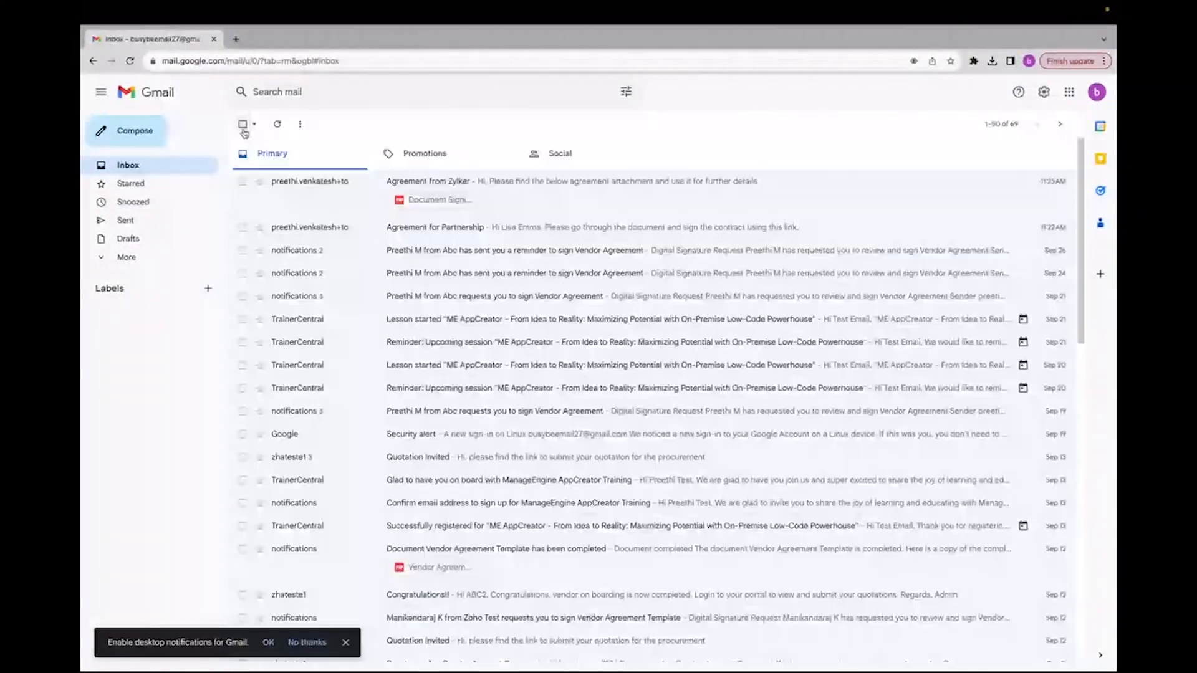
click(130, 62)
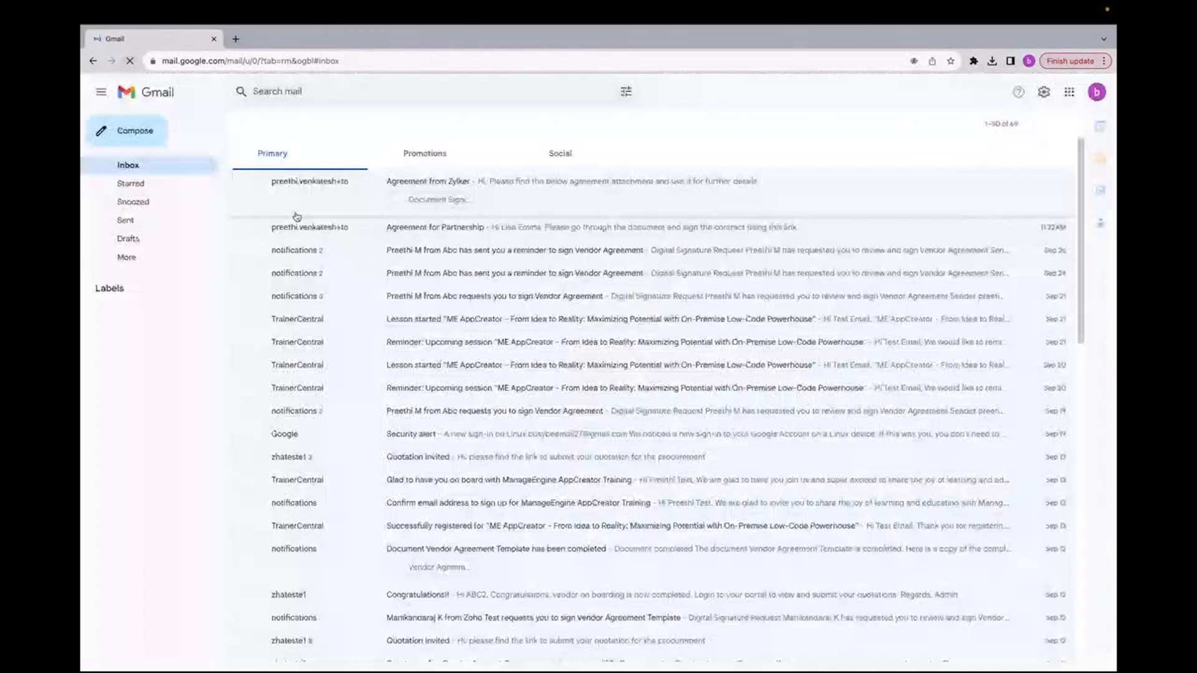
click(278, 126)
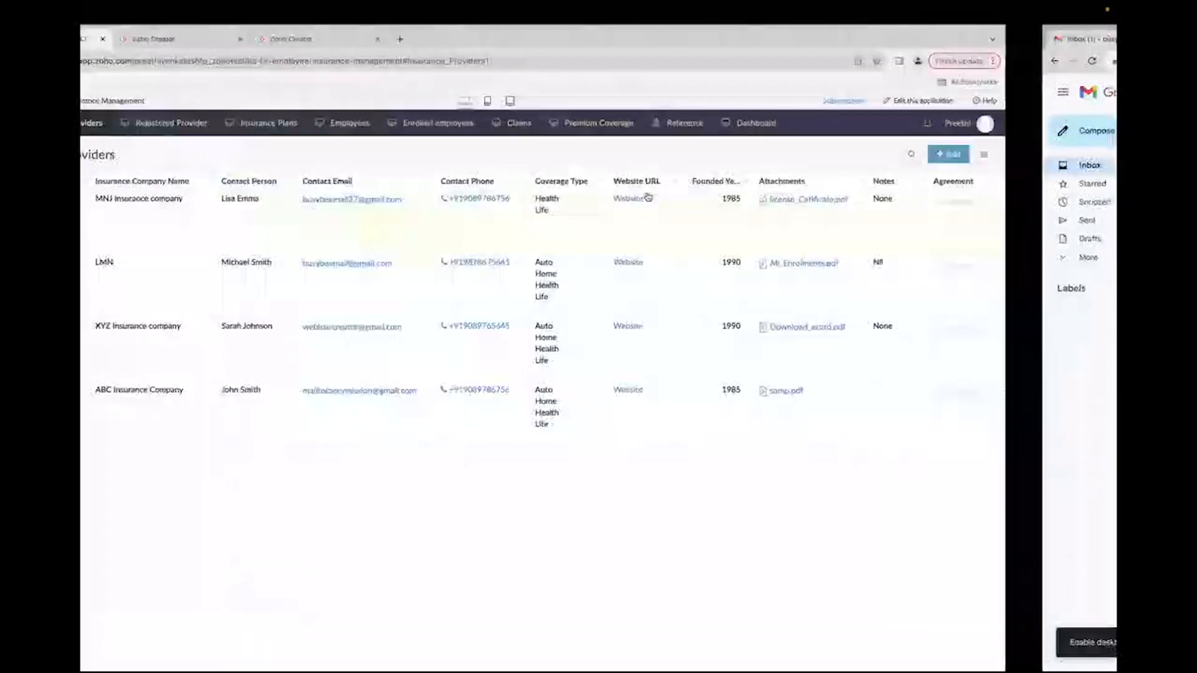
click(420, 40)
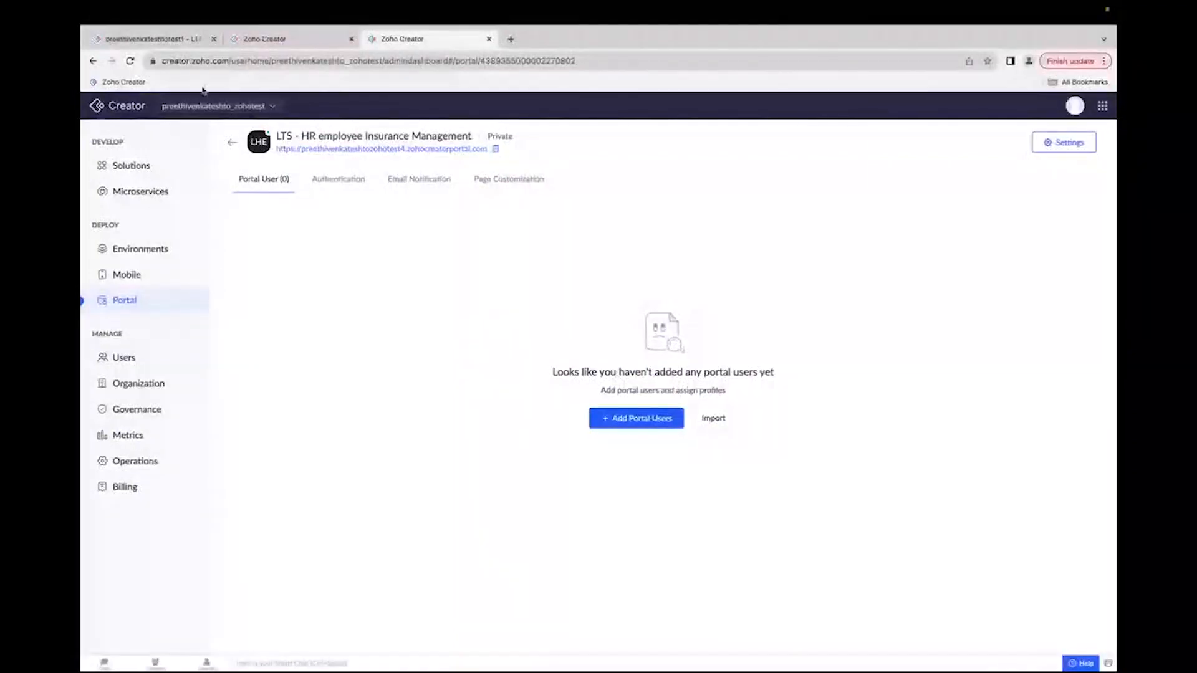
click(132, 63)
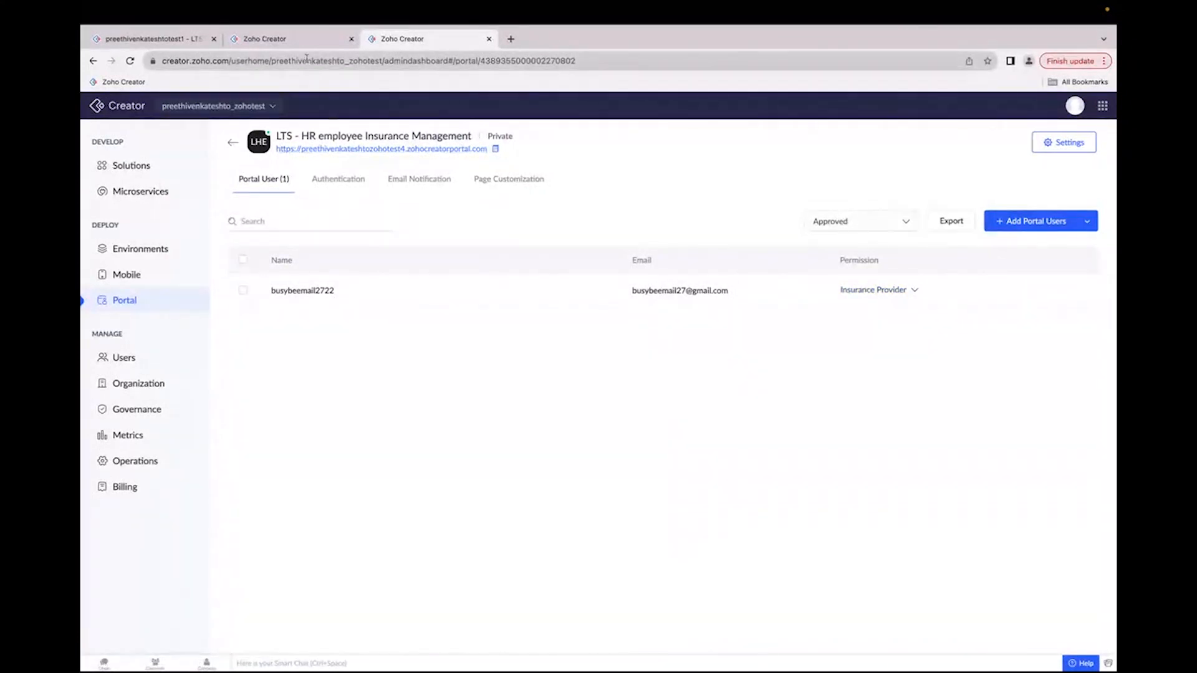
Step: Review the module access settings of the Insurance Provider portal permission profile without saving changes
click(305, 40)
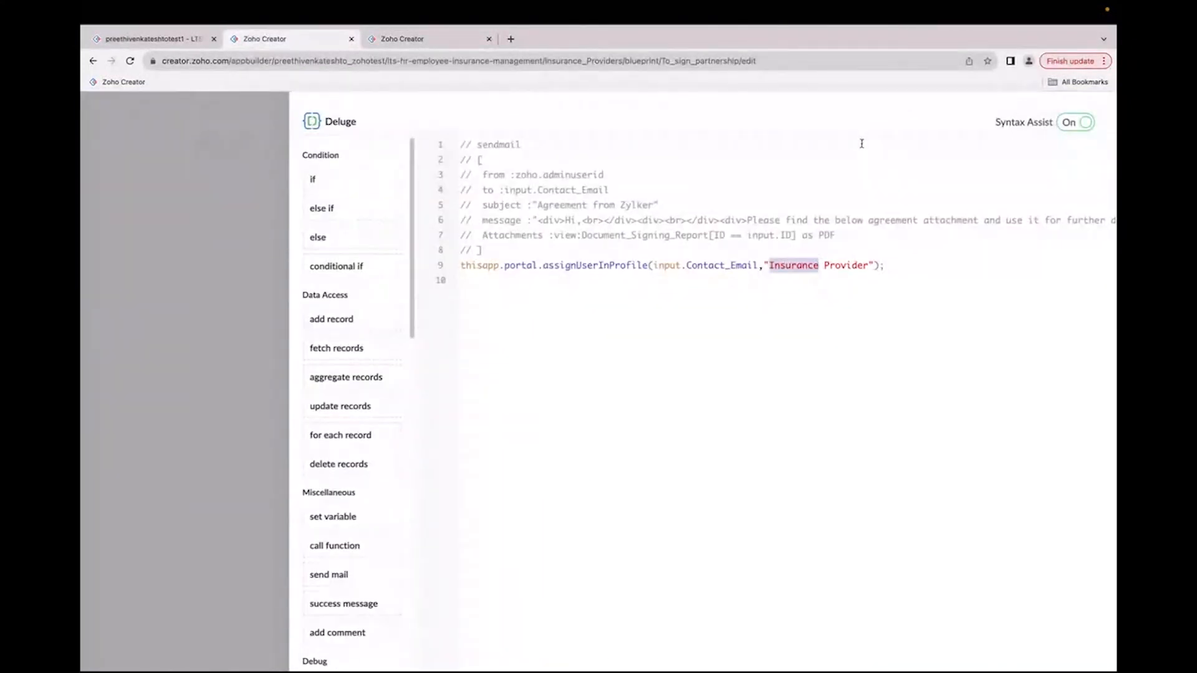
scroll(861, 143, down, 3)
click(1093, 112)
click(1092, 114)
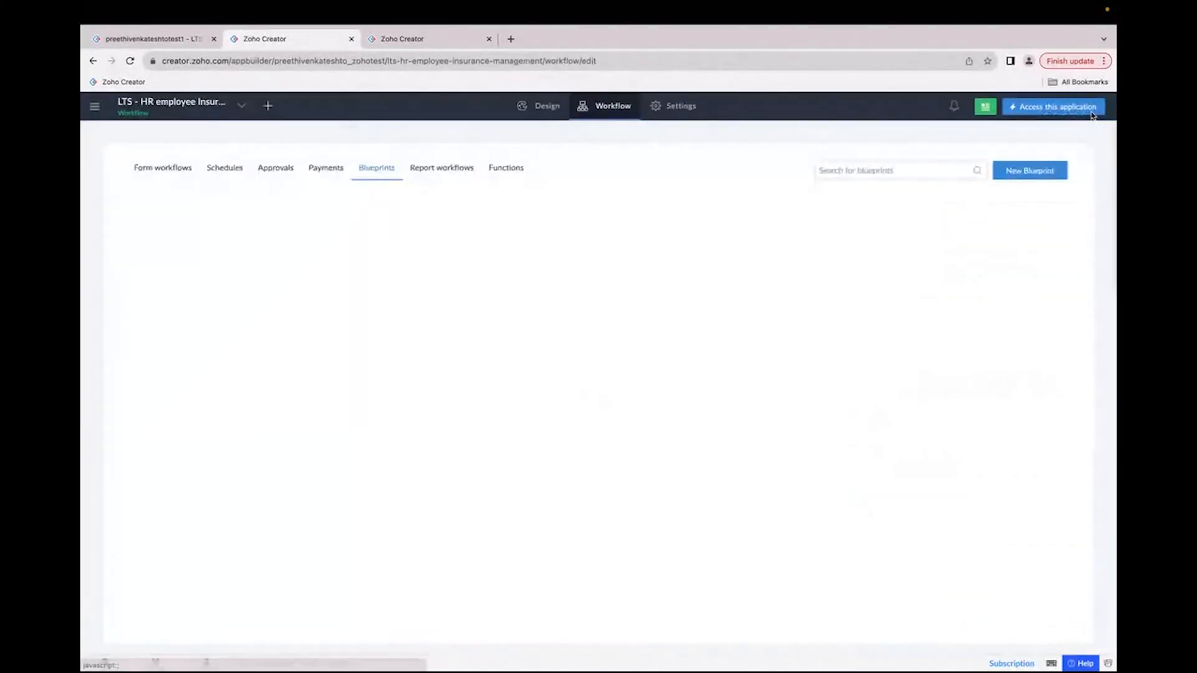
click(678, 112)
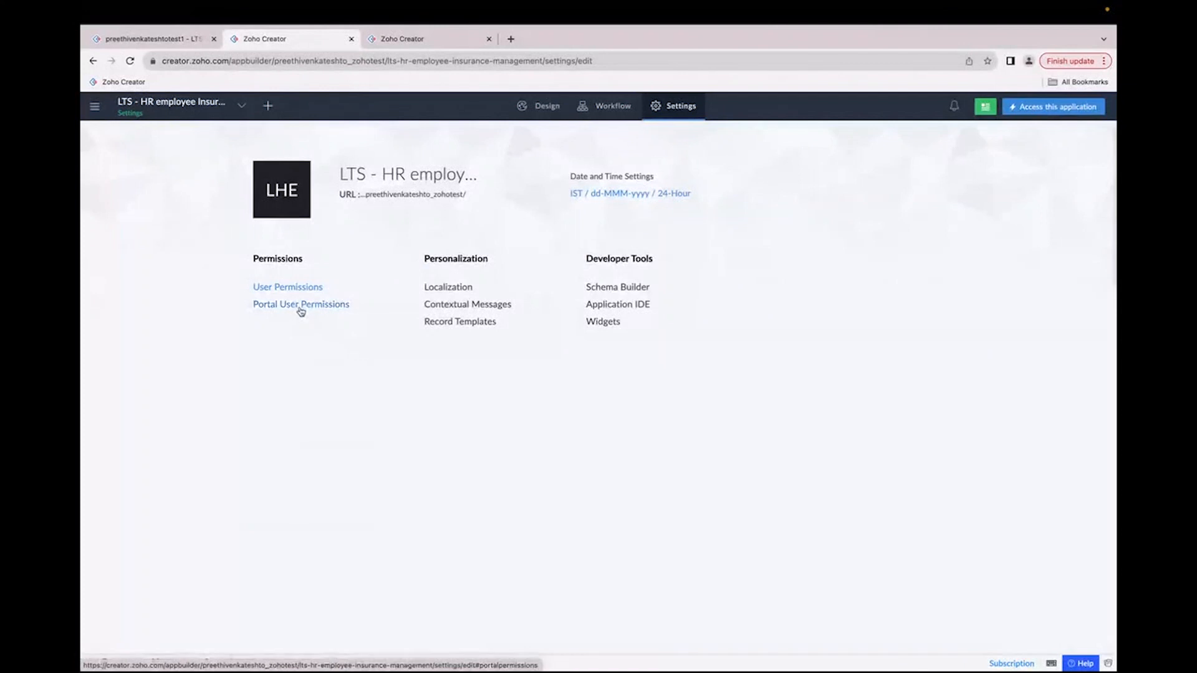
click(300, 310)
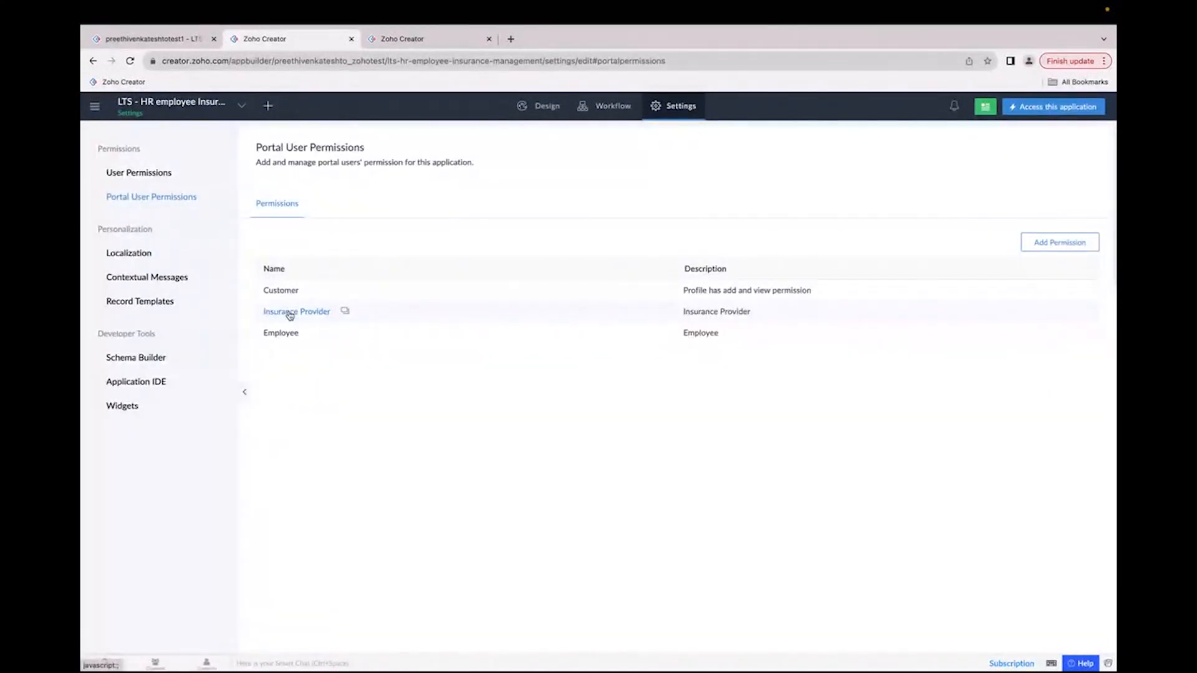
scroll(499, 490, down, 1)
scroll(495, 463, up, 1)
scroll(444, 320, down, 1)
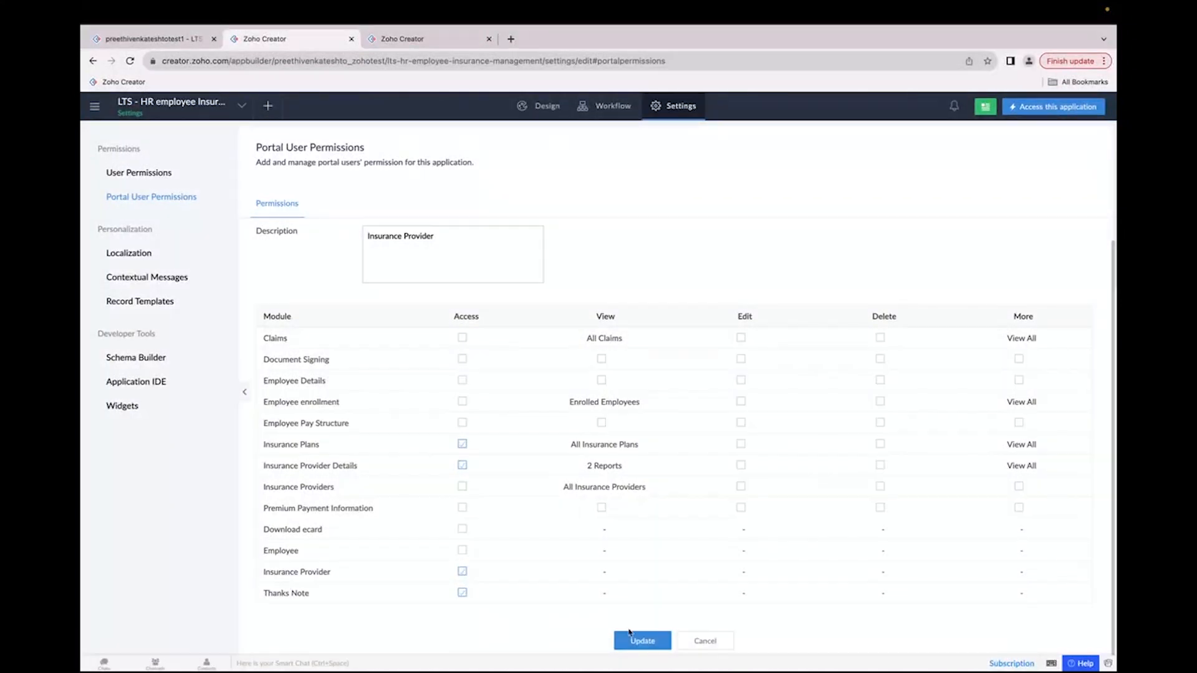
click(701, 642)
Step: Open the portal invitation email in the provider's Gmail inbox and follow its Create New Password link
click(442, 44)
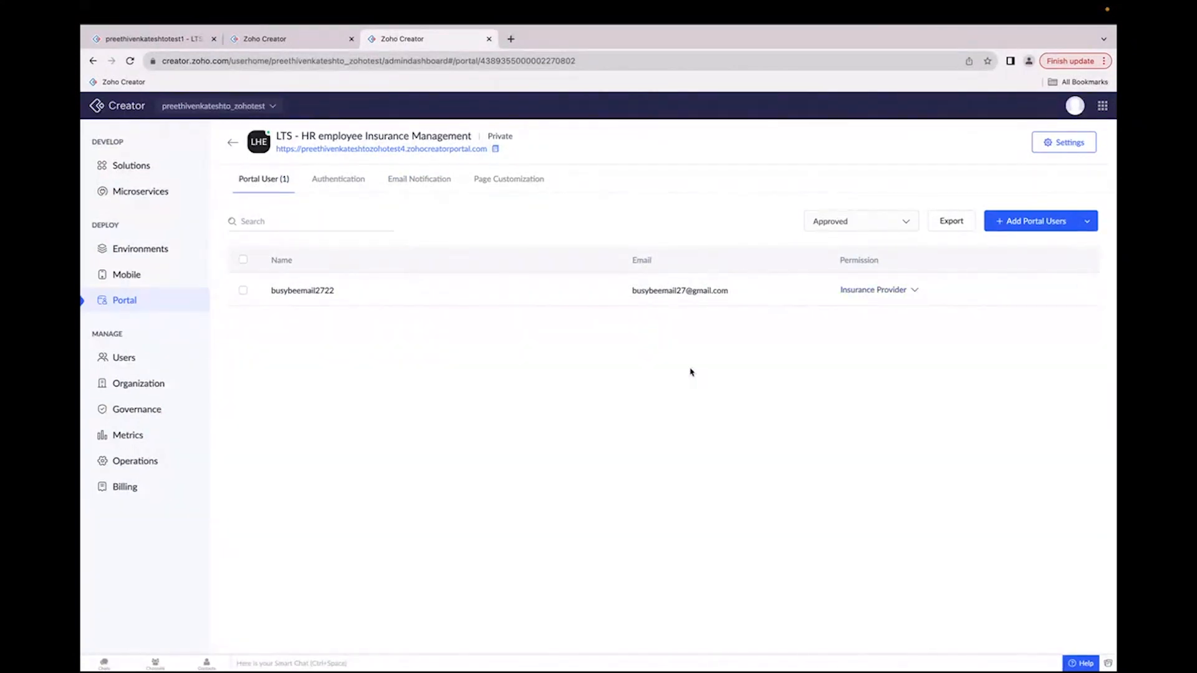
key(ctrl+Right)
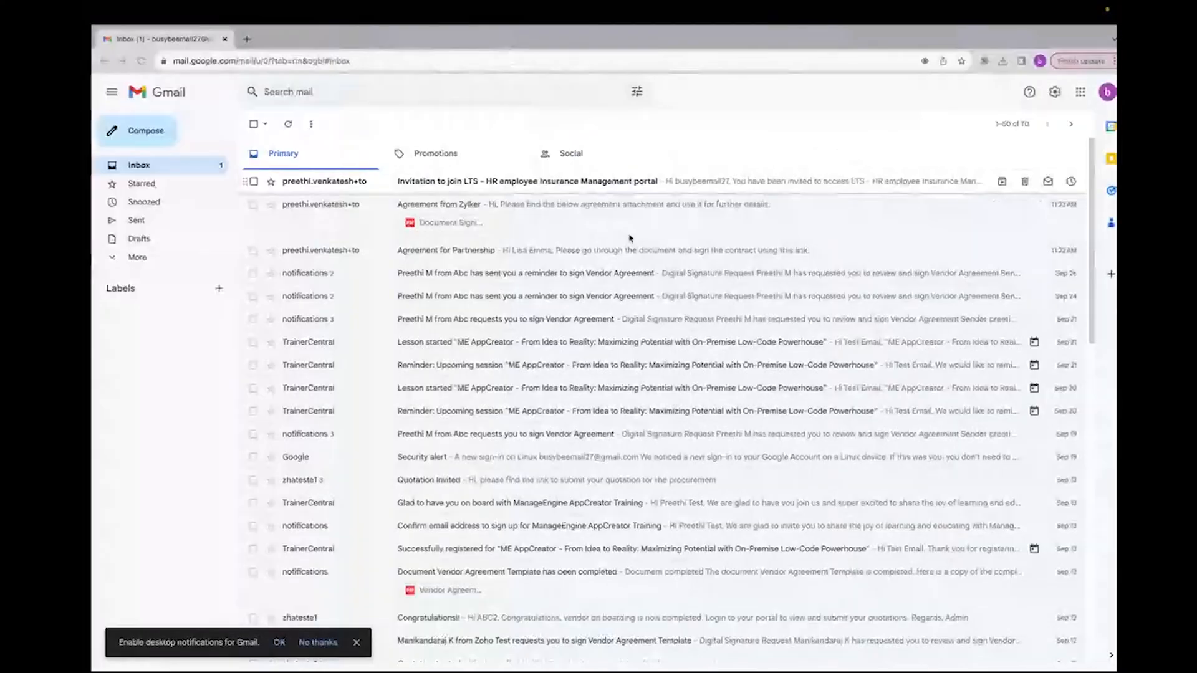
click(603, 184)
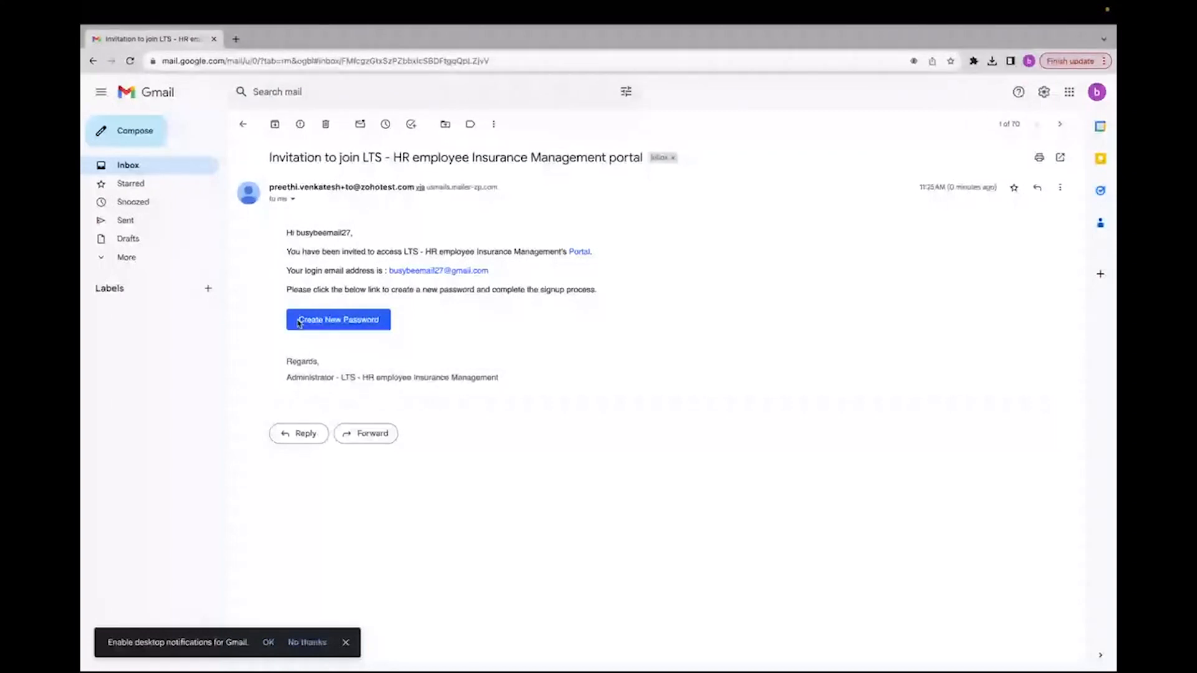
click(299, 322)
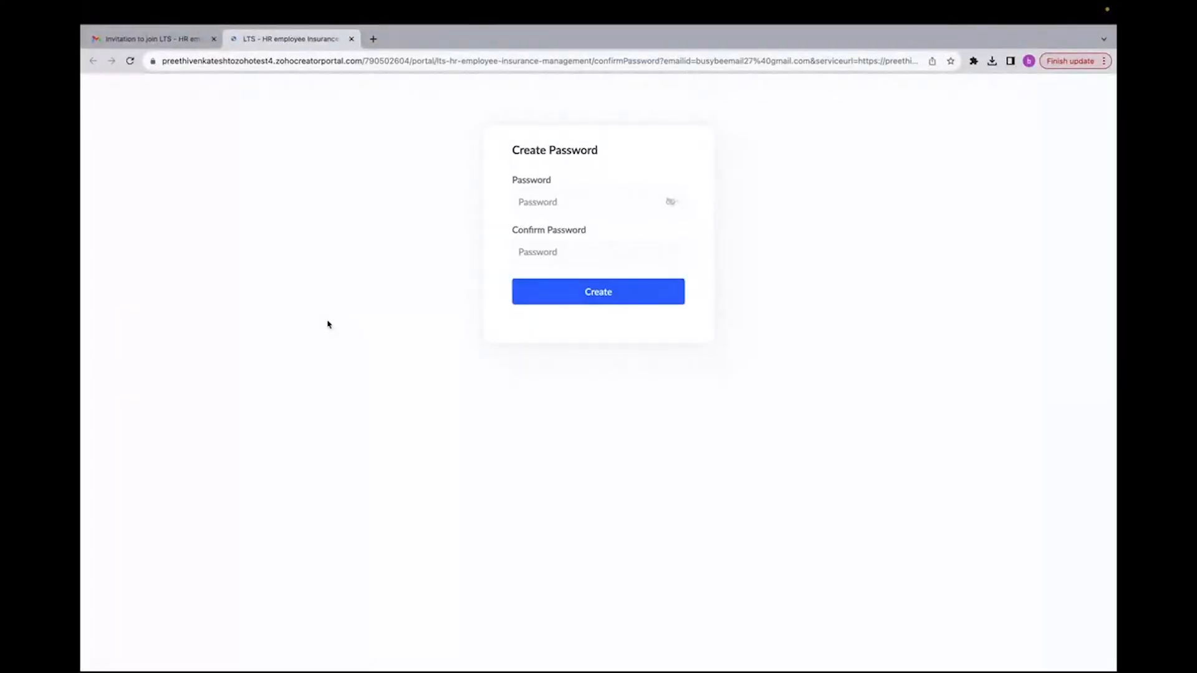
Step: Enter and confirm a new portal account password, then create the account
click(547, 201)
text(••••••••••••)
key(Tab)
text(•)
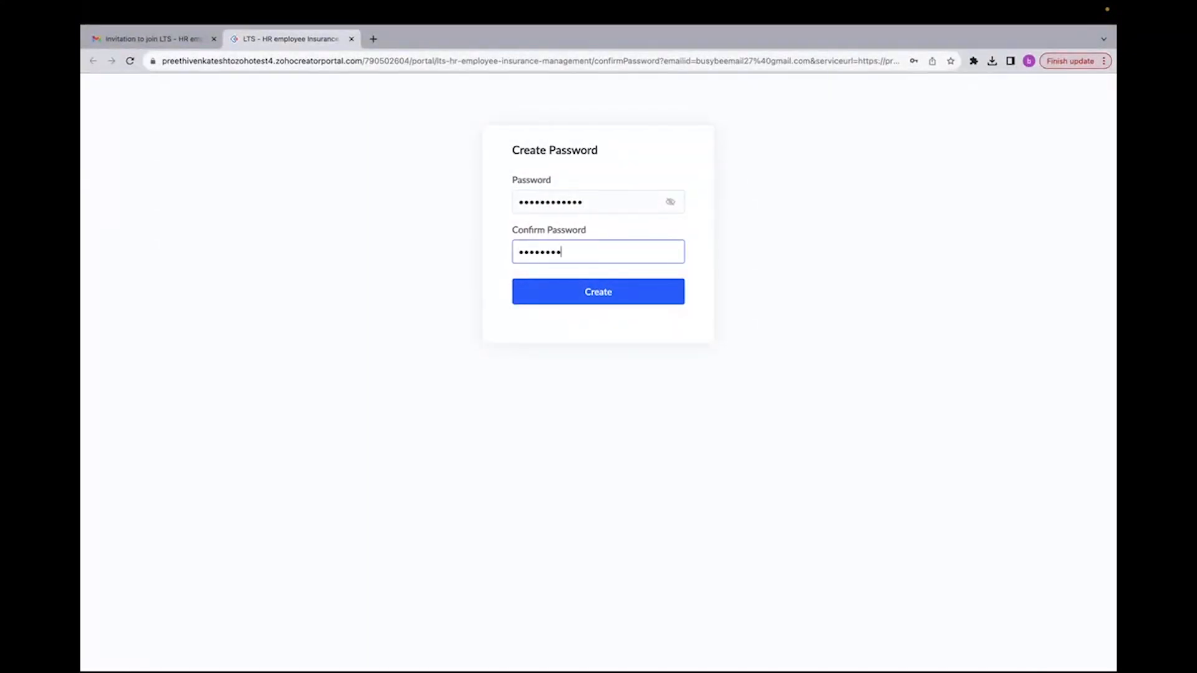
text(•••••••••••)
click(578, 293)
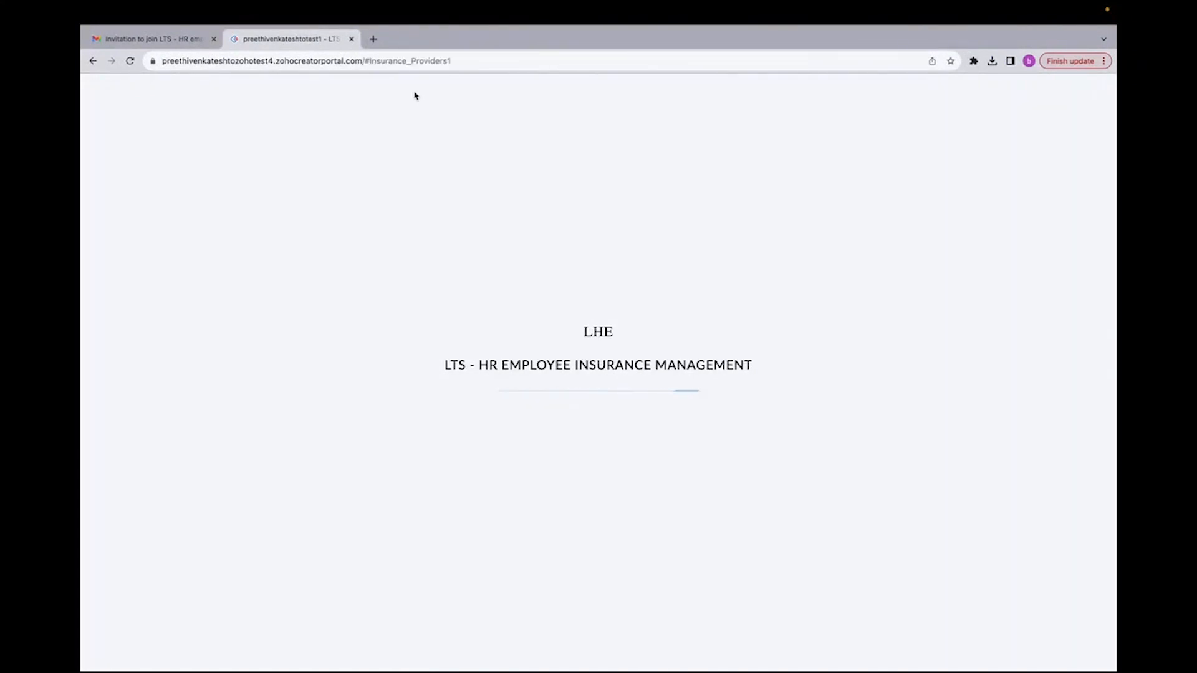
Step: Open the Register form on the portal dashboard and browse its insurance provider detail fields
click(570, 83)
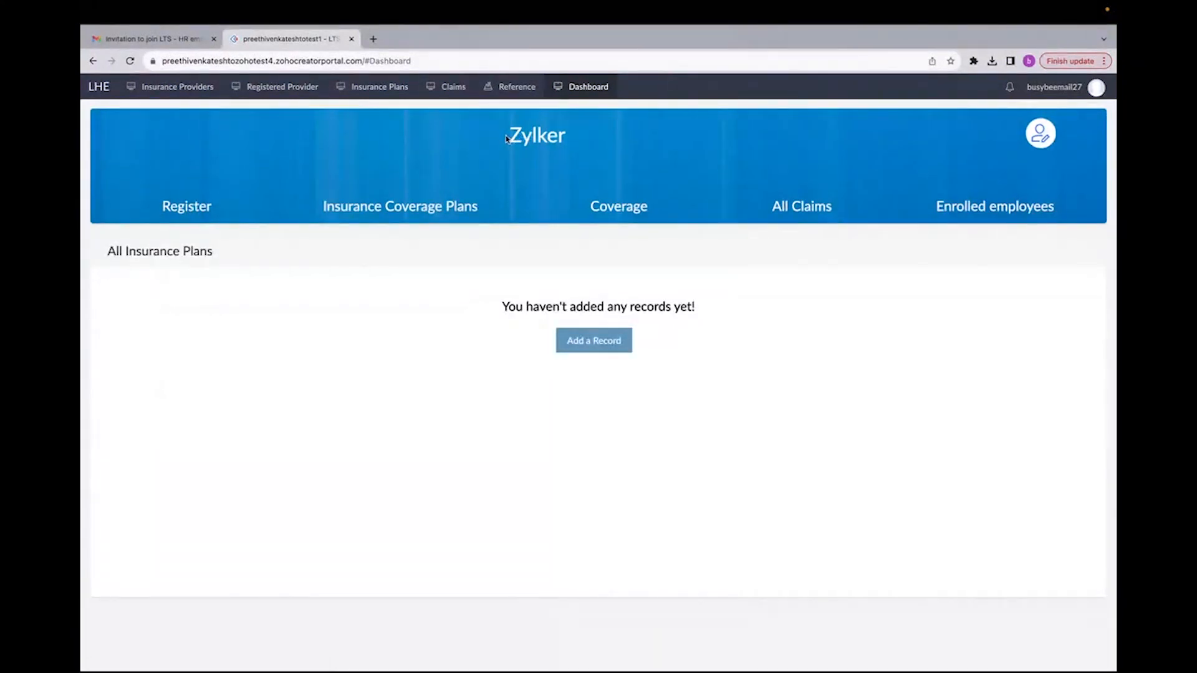
drag(508, 138, 583, 141)
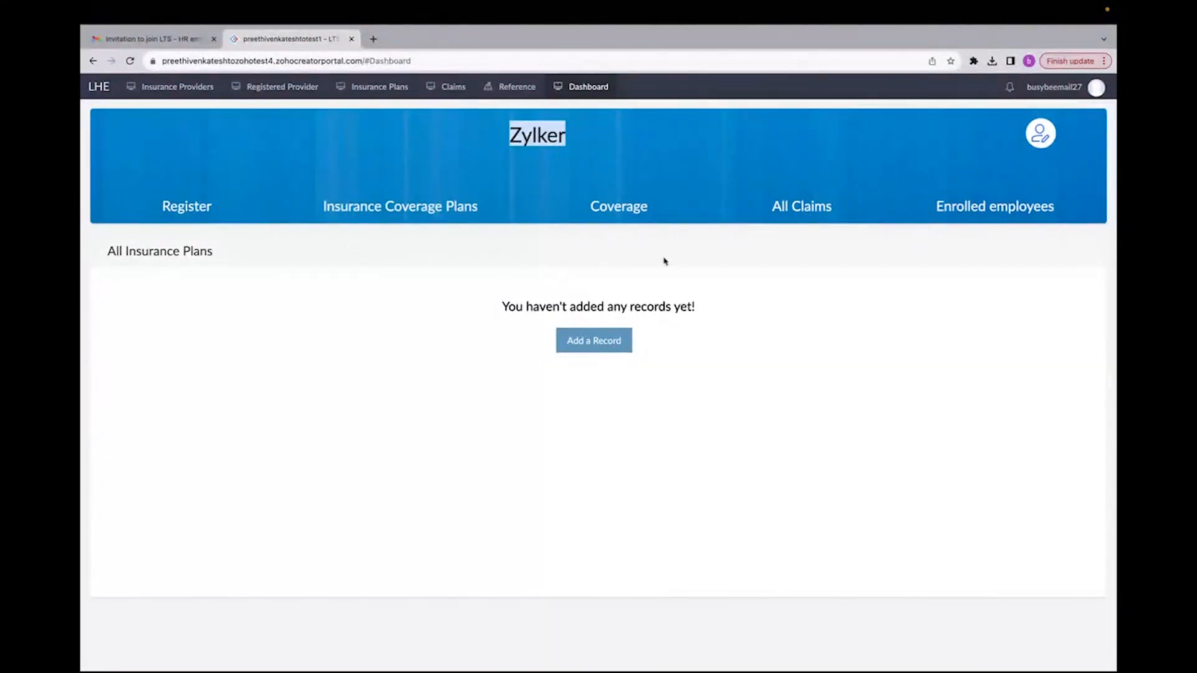
click(186, 209)
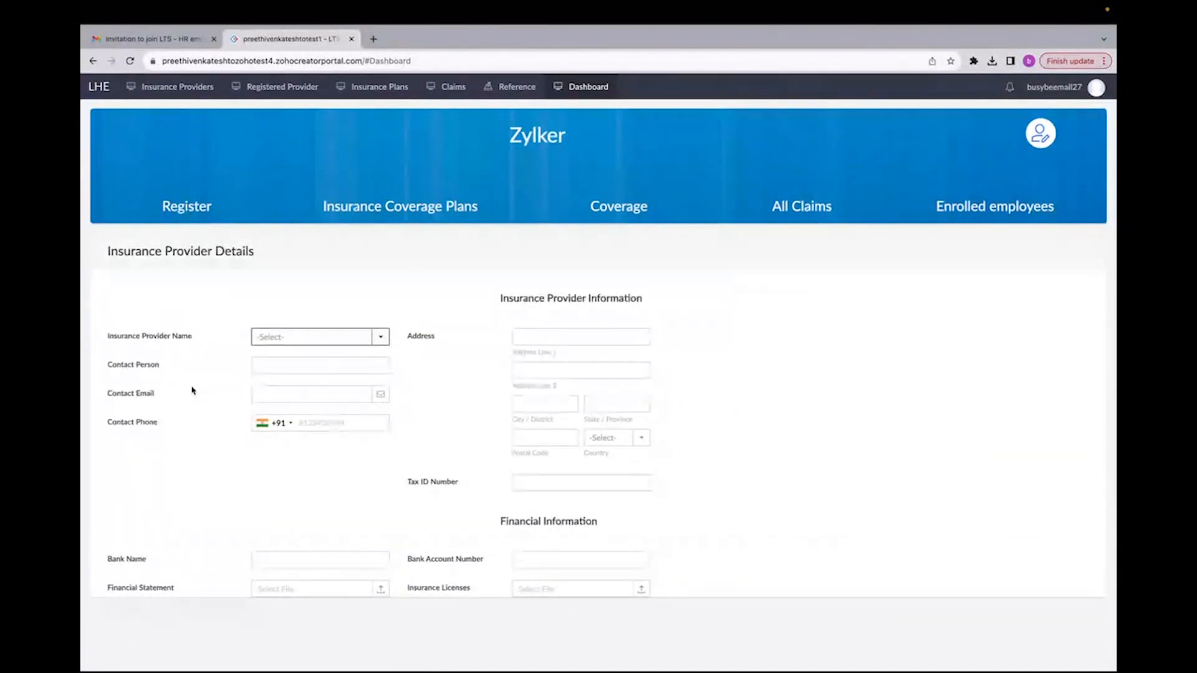
scroll(192, 391, up, 3)
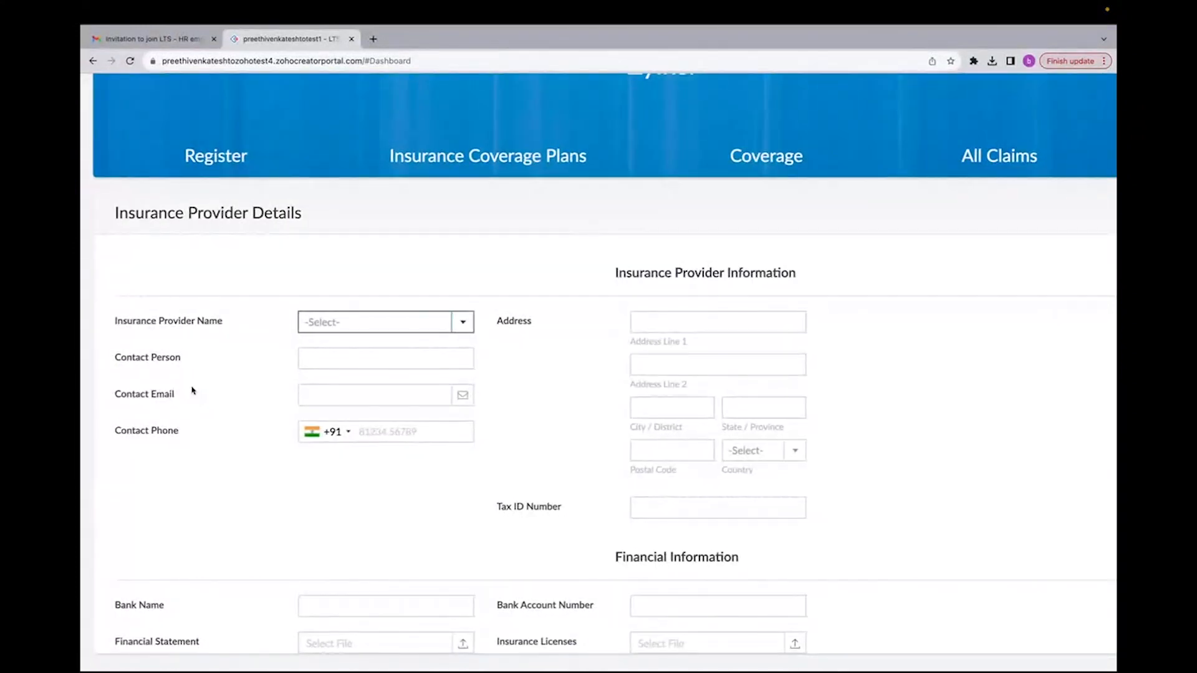
scroll(640, 288, down, 3)
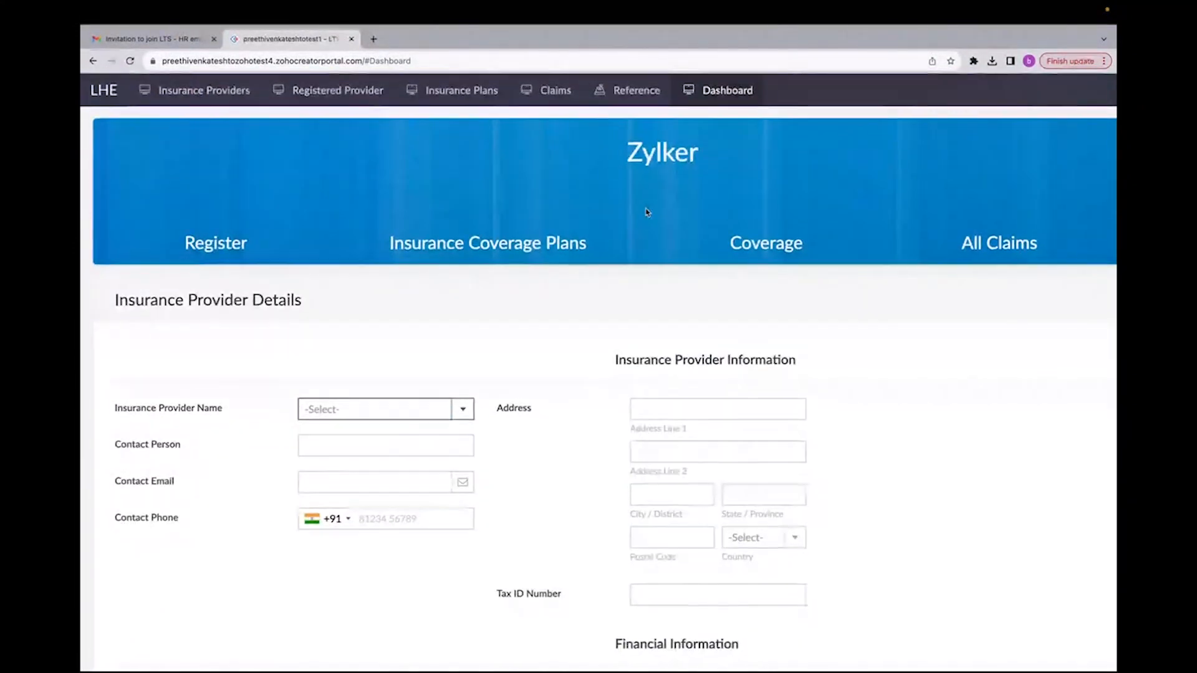
scroll(604, 416, down, 2)
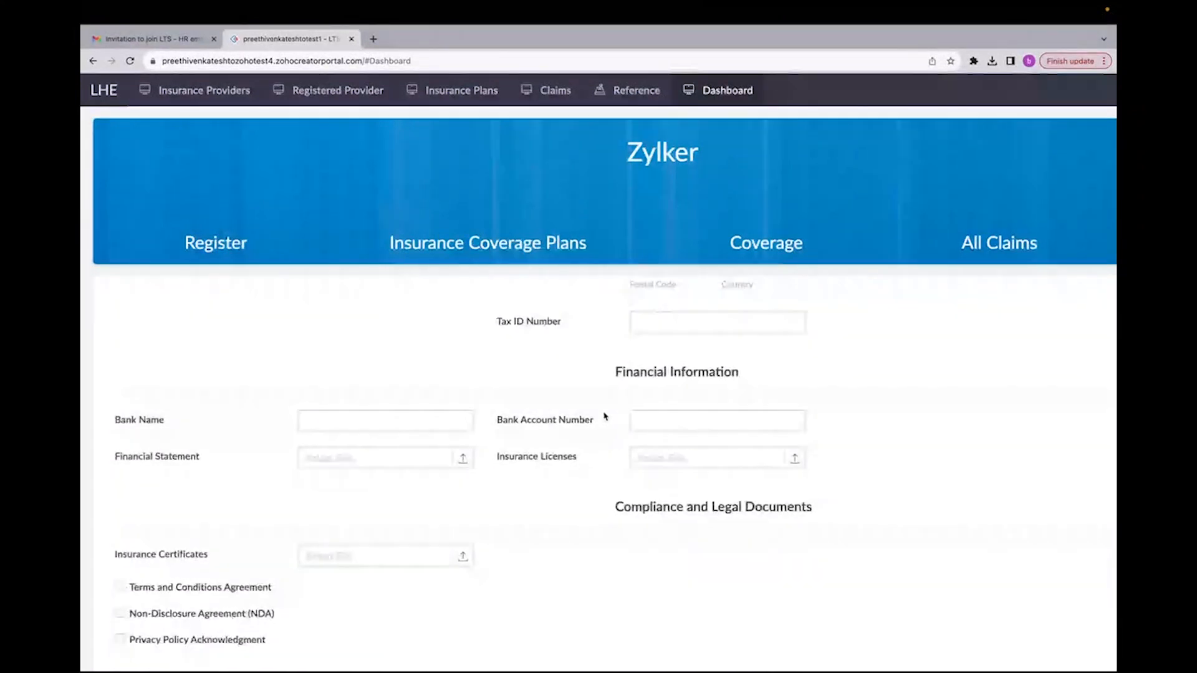
click(377, 412)
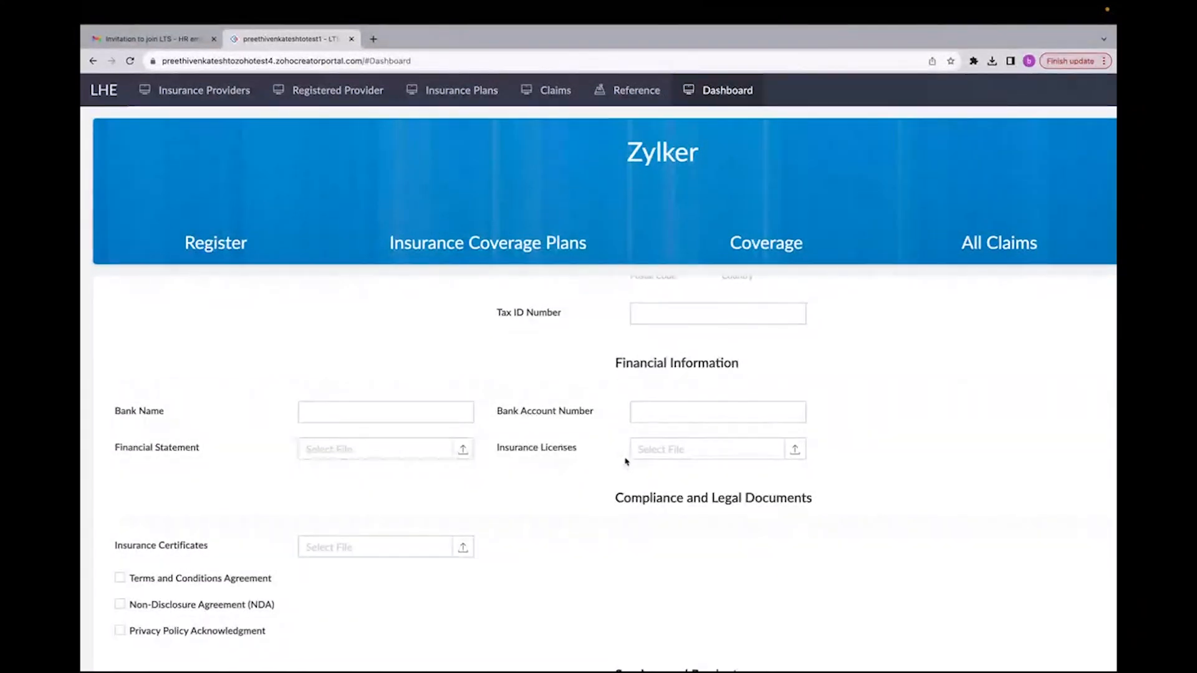
scroll(617, 464, down, 4)
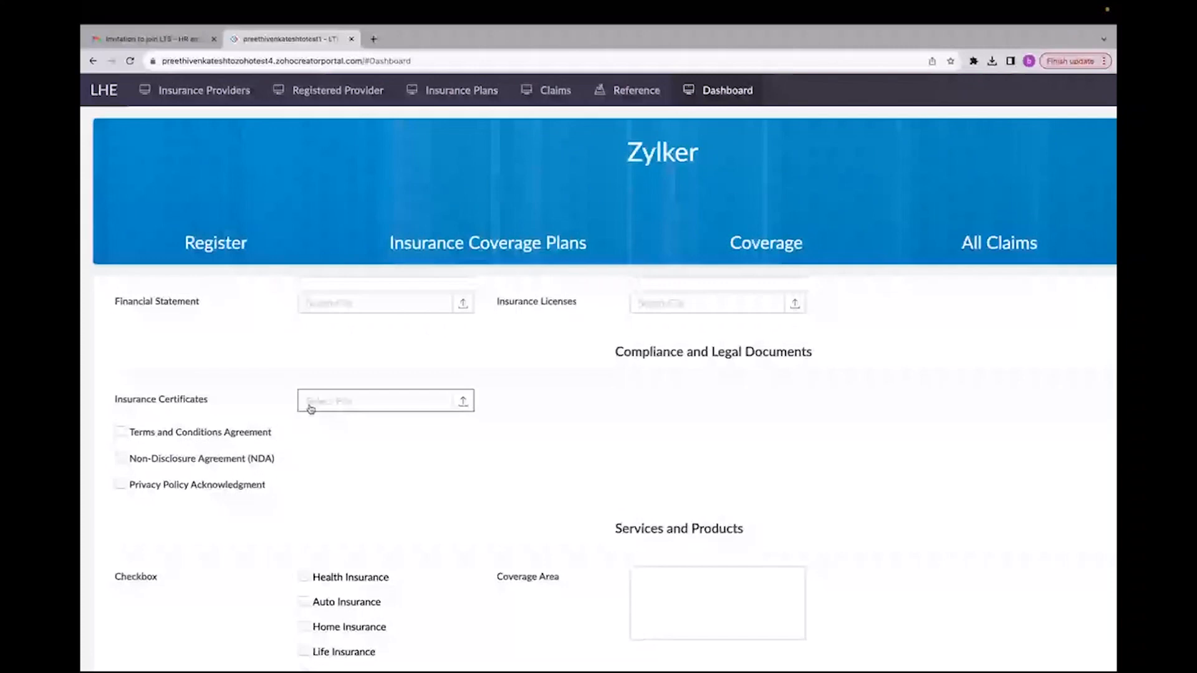
drag(615, 351, 763, 360)
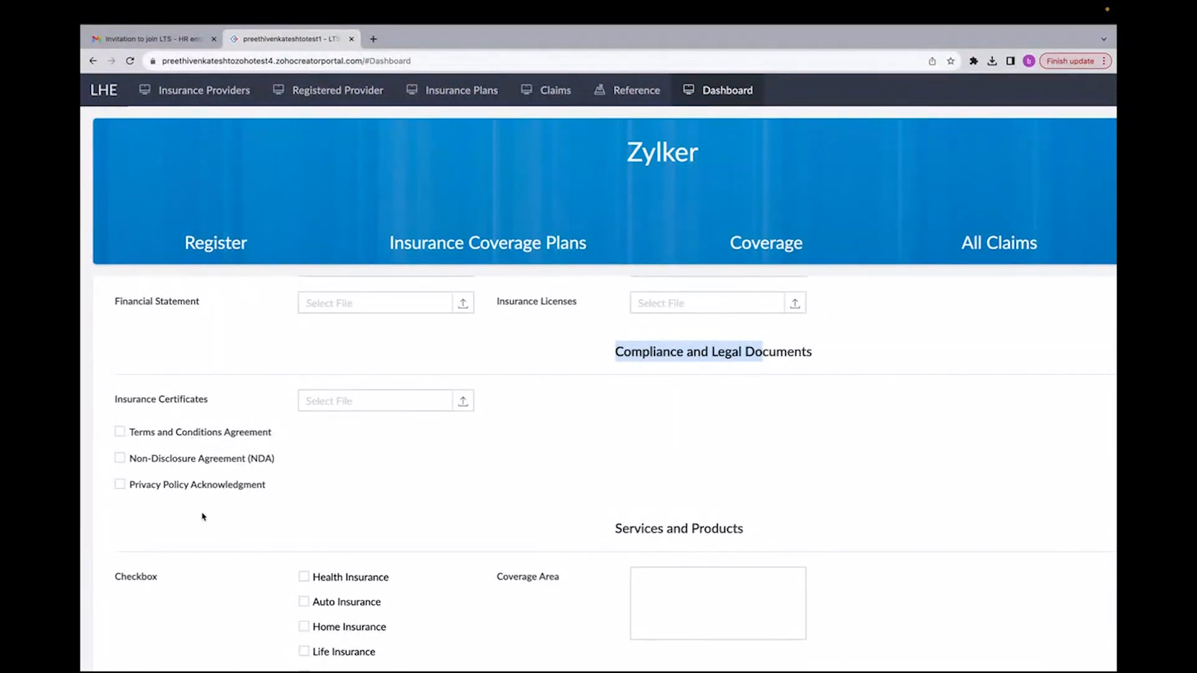
scroll(203, 517, down, 2)
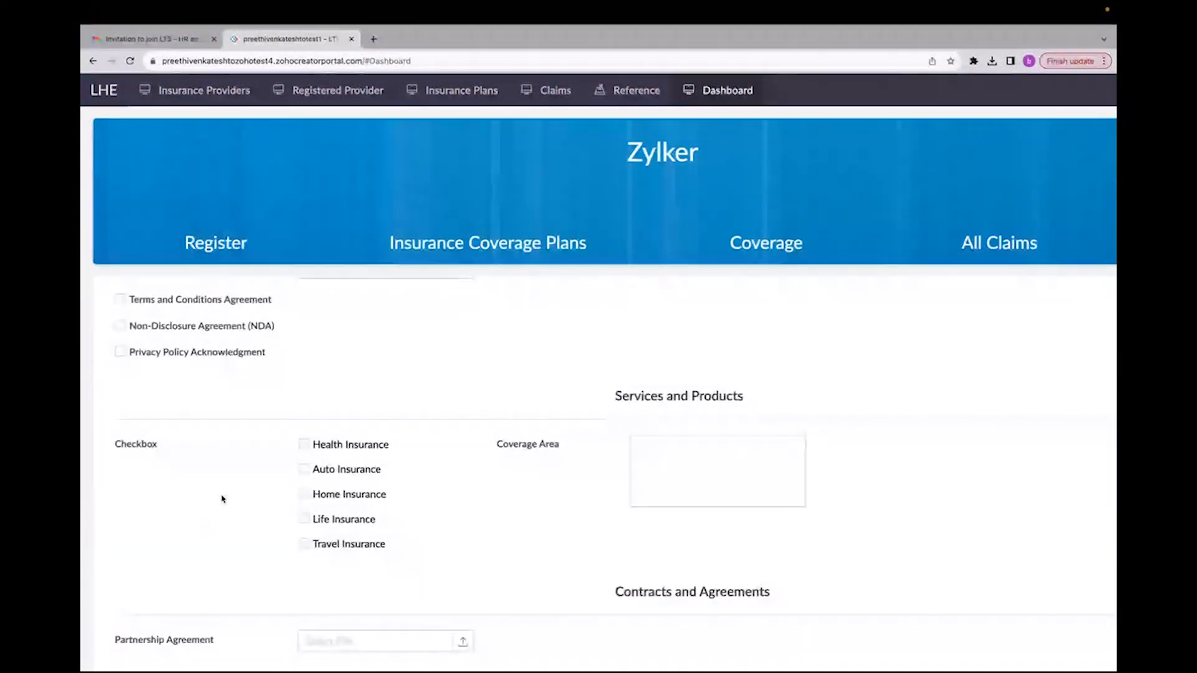
scroll(334, 560, down, 1)
scroll(333, 559, down, 3)
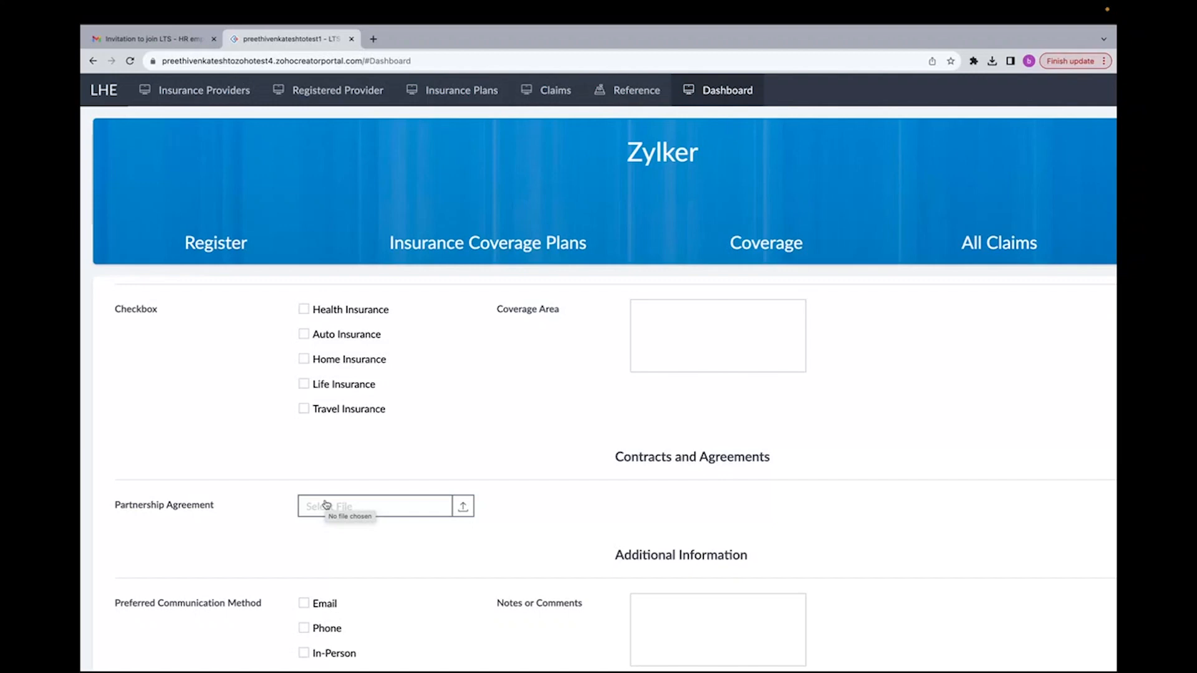
scroll(304, 614, up, 6)
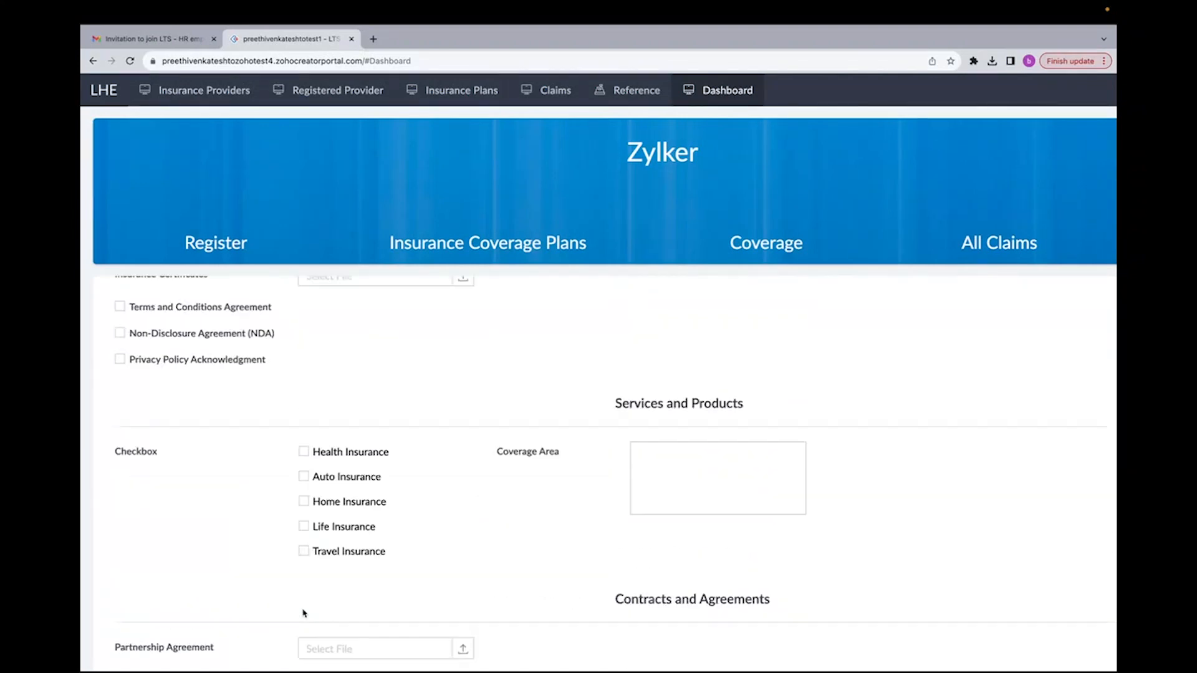
Step: Select MNJ Insurance company as the Insurance Provider Name and enter 9090 as the Tax ID Number
click(350, 396)
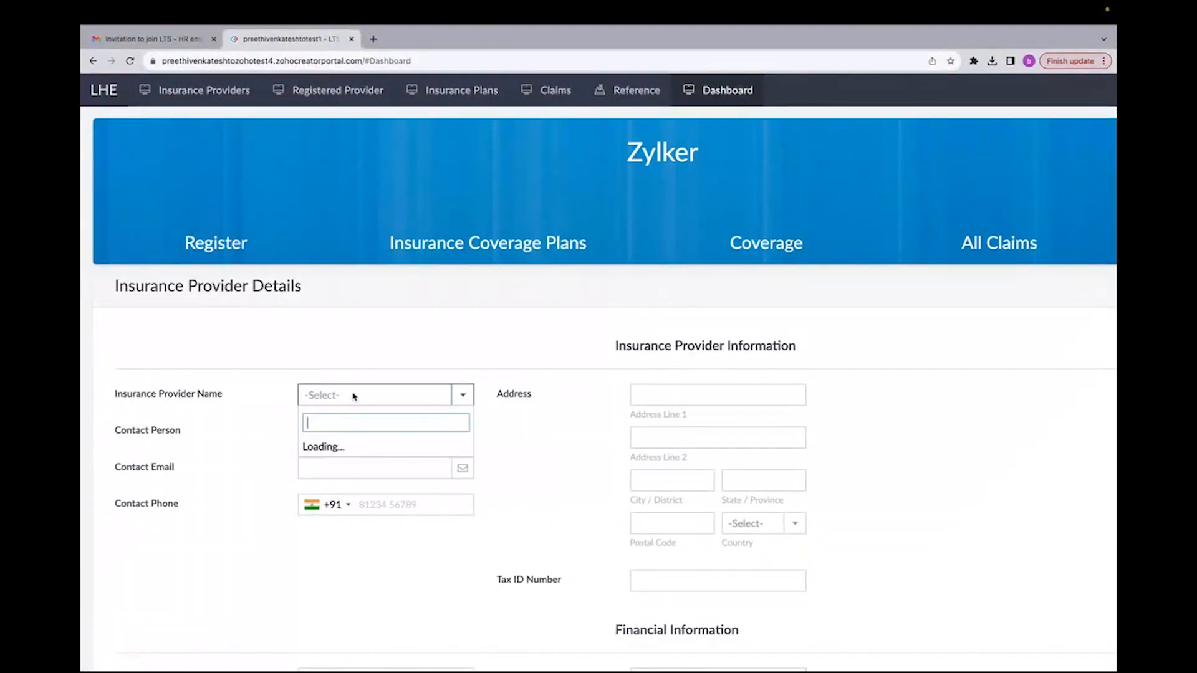
click(348, 420)
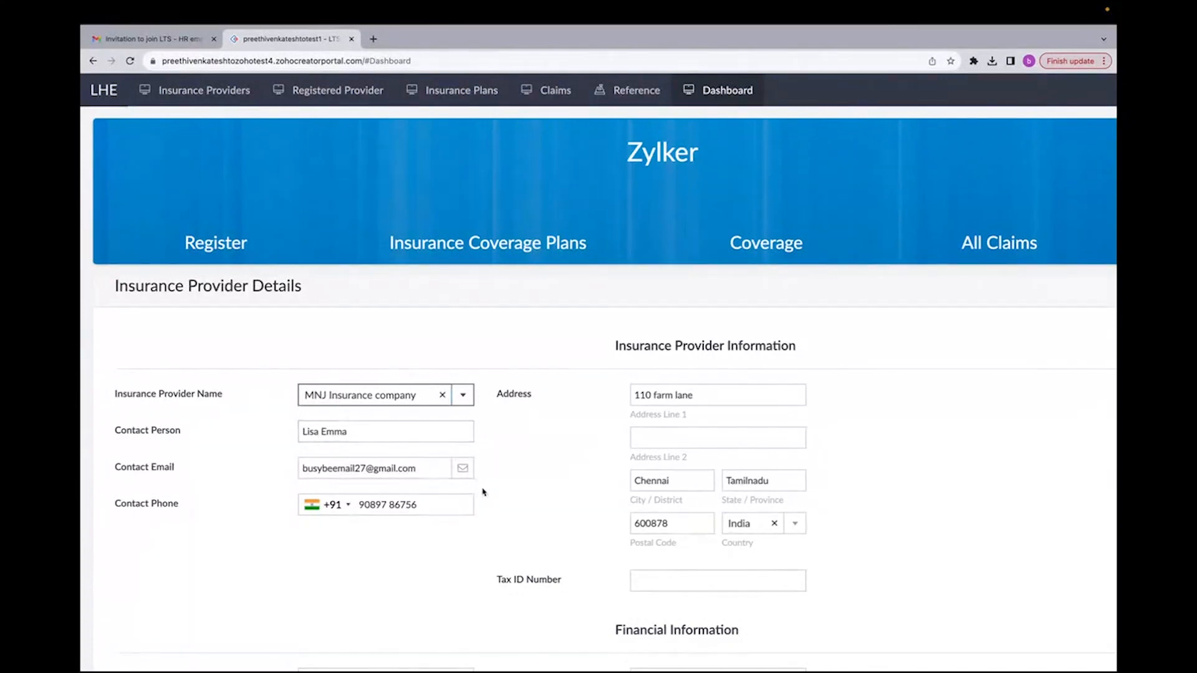
scroll(483, 493, down, 3)
click(636, 424)
text(9090)
Step: Enter JMk as the bank name and upload the Document Signing report PDF as the financial statement
scroll(590, 489, down, 3)
click(422, 367)
text(JMk)
click(409, 406)
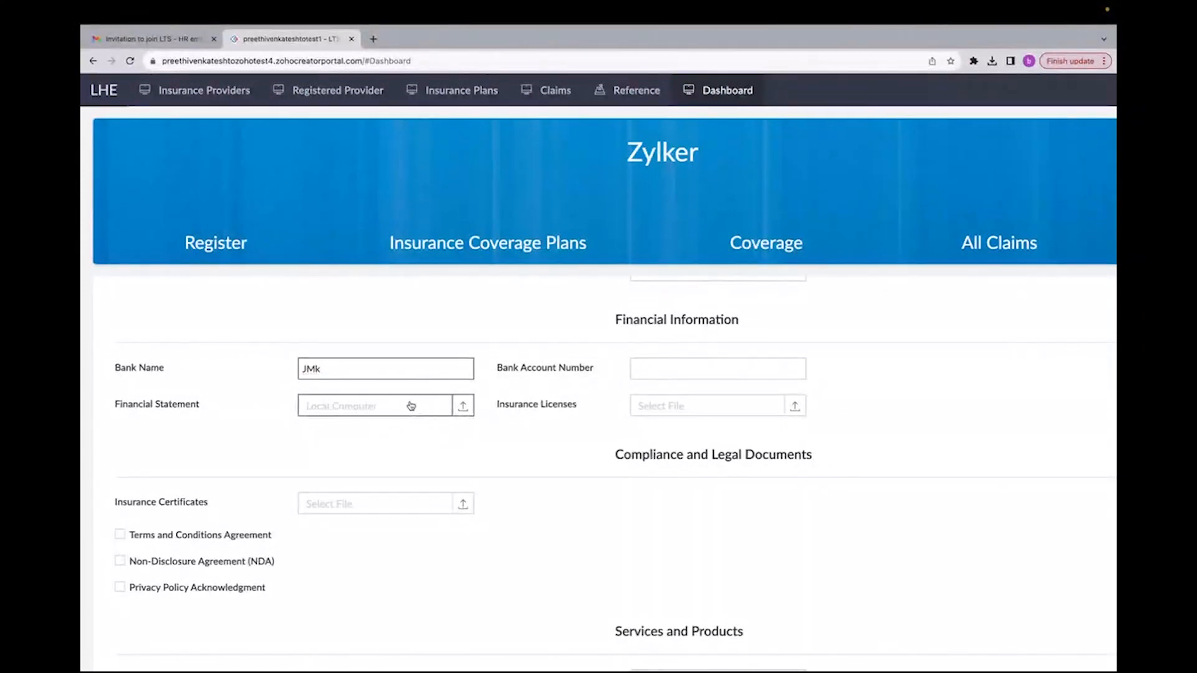
click(566, 342)
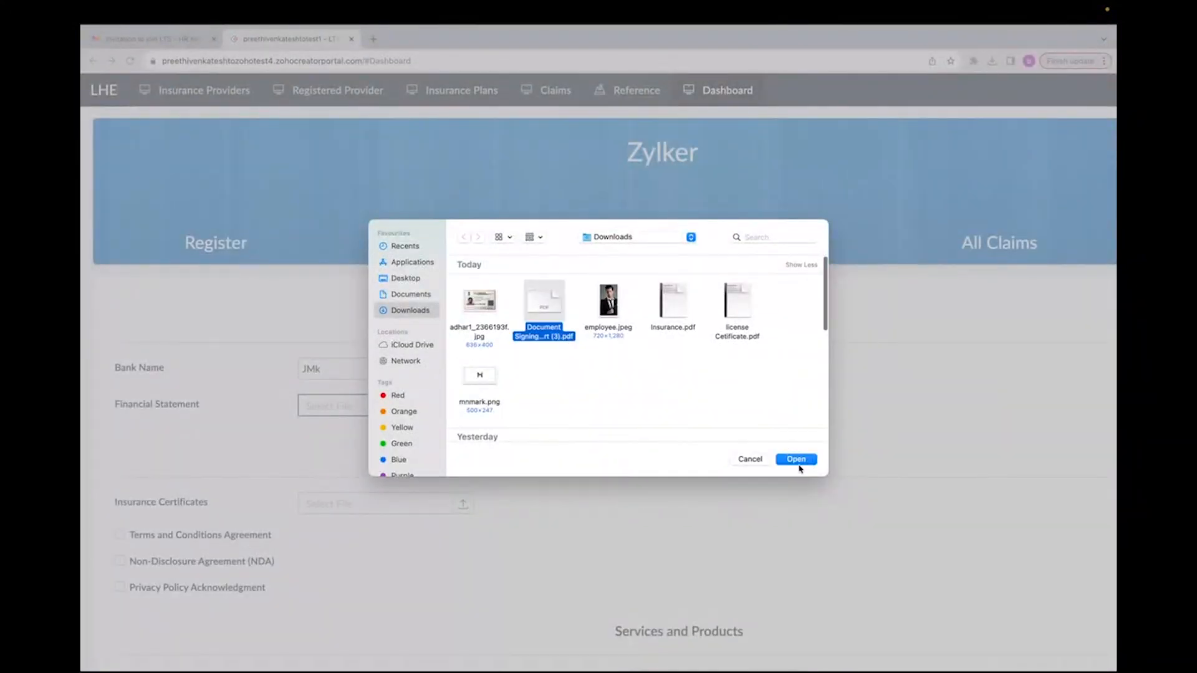
click(797, 459)
Step: Enter the bank account number and upload license Certificate.pdf as the insurance licence
click(722, 412)
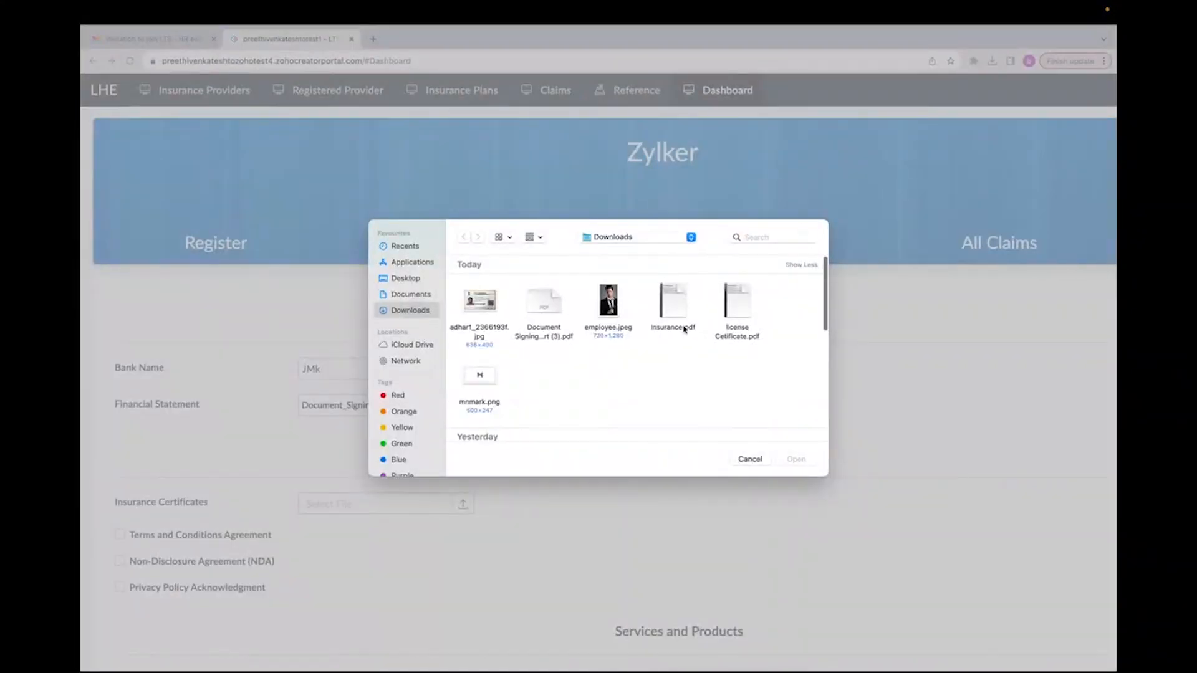
click(684, 329)
click(737, 336)
click(798, 465)
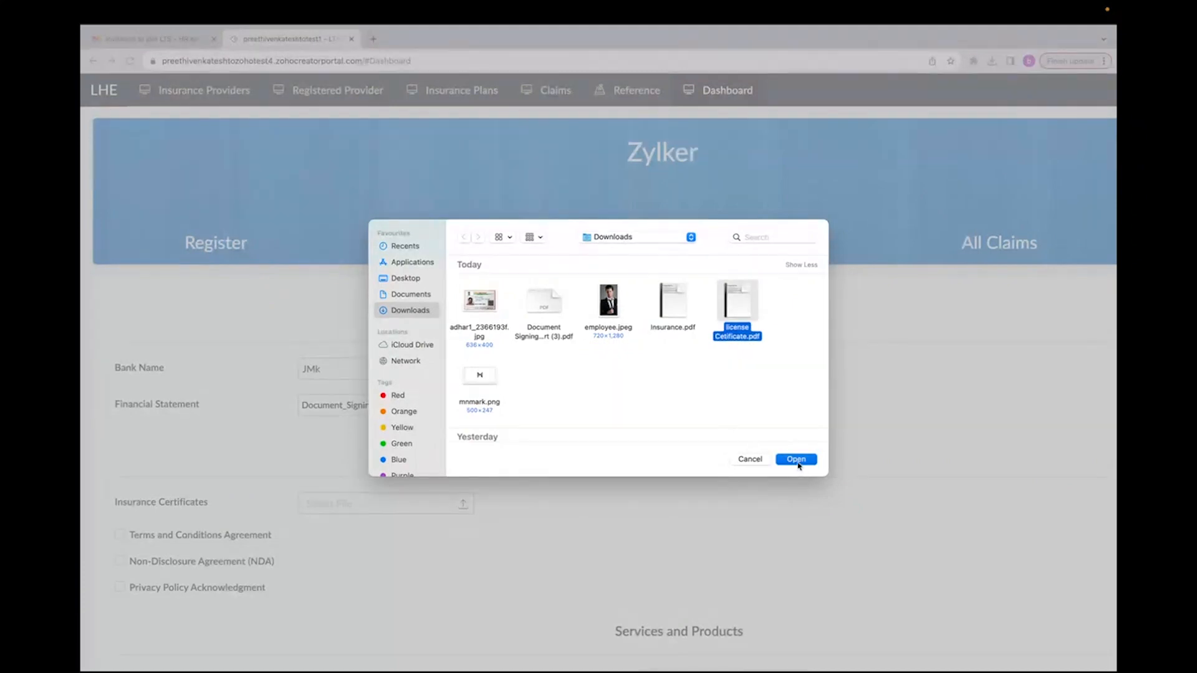
Step: Upload Insurance.pdf as the insurance certificate and tick the compliance agreement checkboxes
click(426, 507)
click(673, 312)
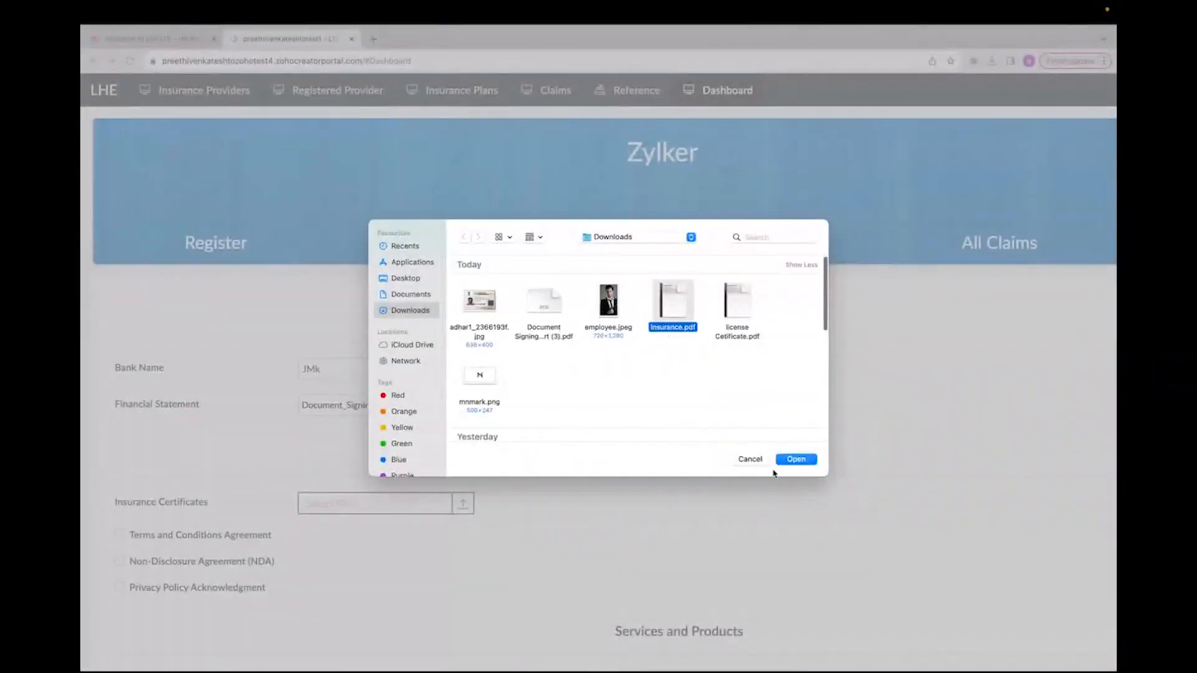
click(797, 459)
click(250, 500)
click(222, 553)
Step: Enter Health and Life as the coverage area
scroll(515, 542, down, 4)
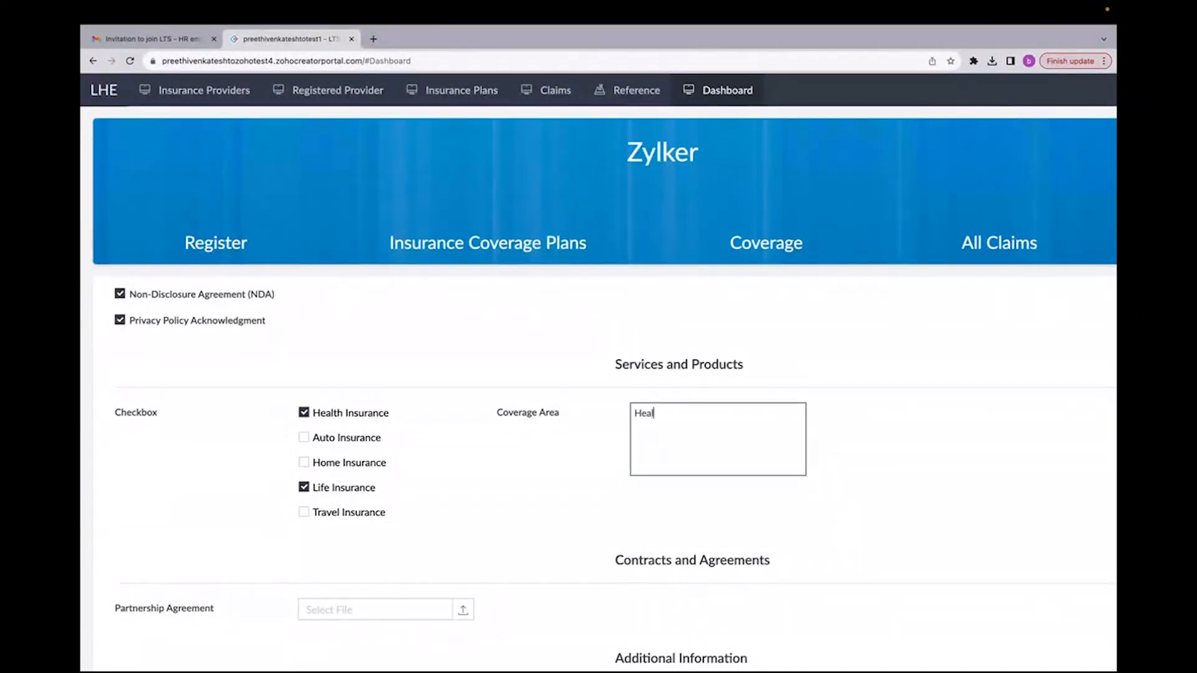
text(and Life)
scroll(644, 458, down, 2)
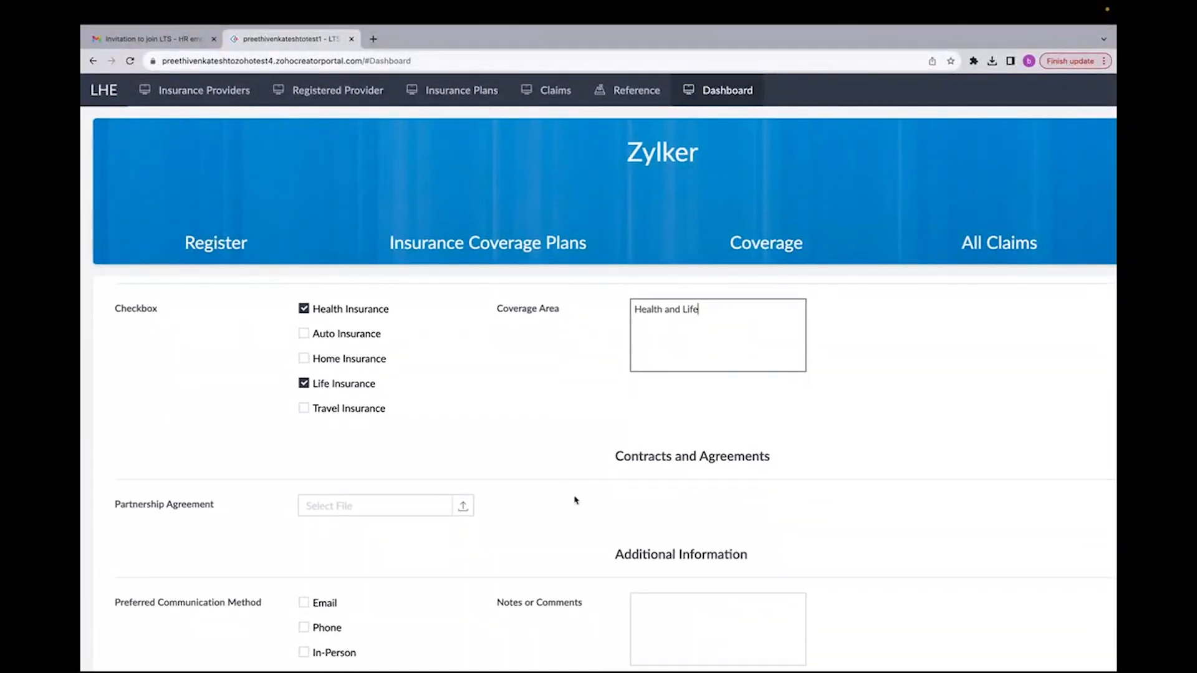
Step: Open the Agreement from Zylker email in Gmail and download its Document Signing attachment
click(178, 39)
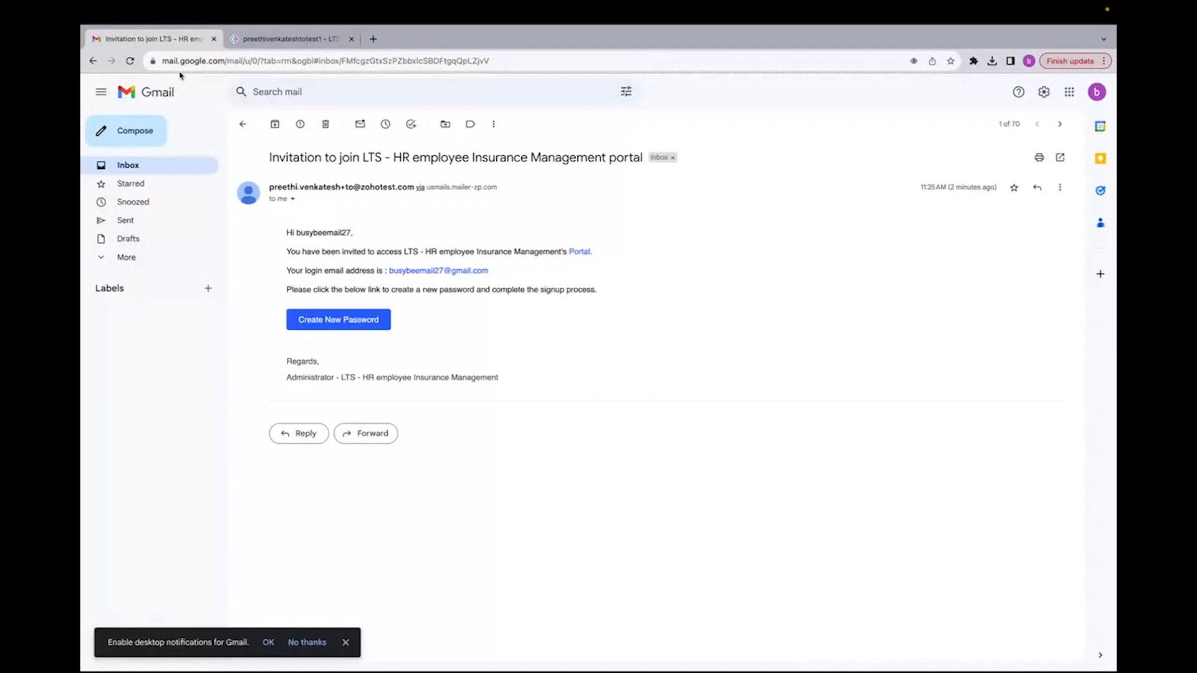
click(239, 124)
click(359, 204)
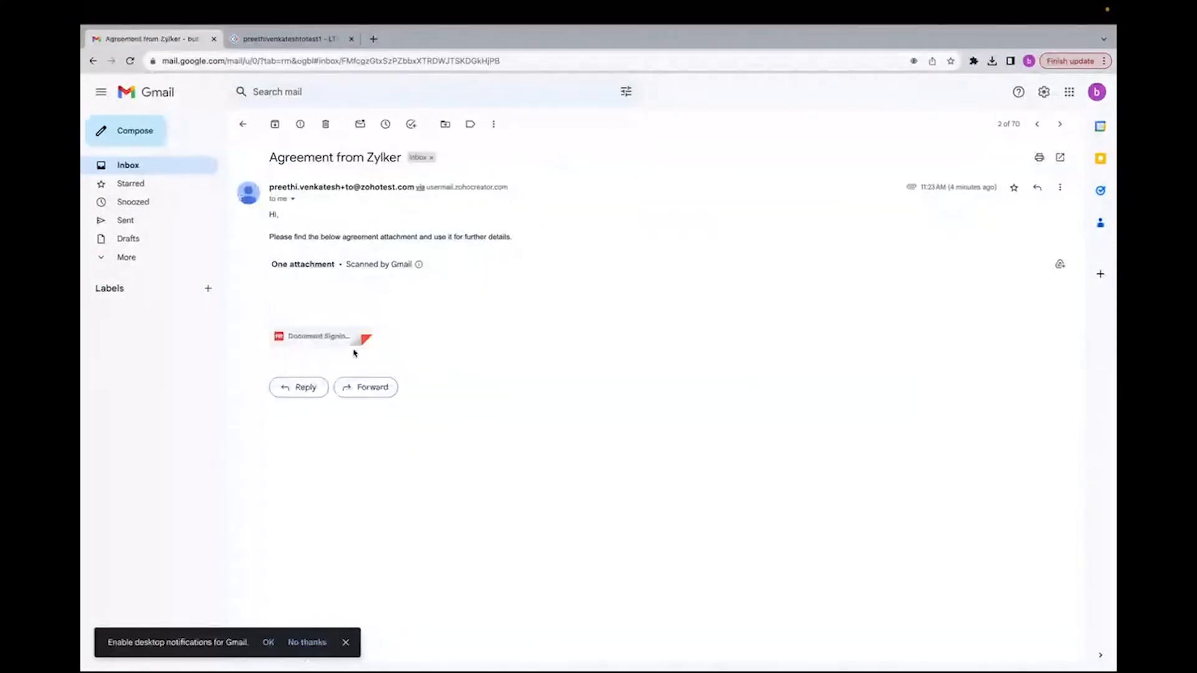
click(295, 331)
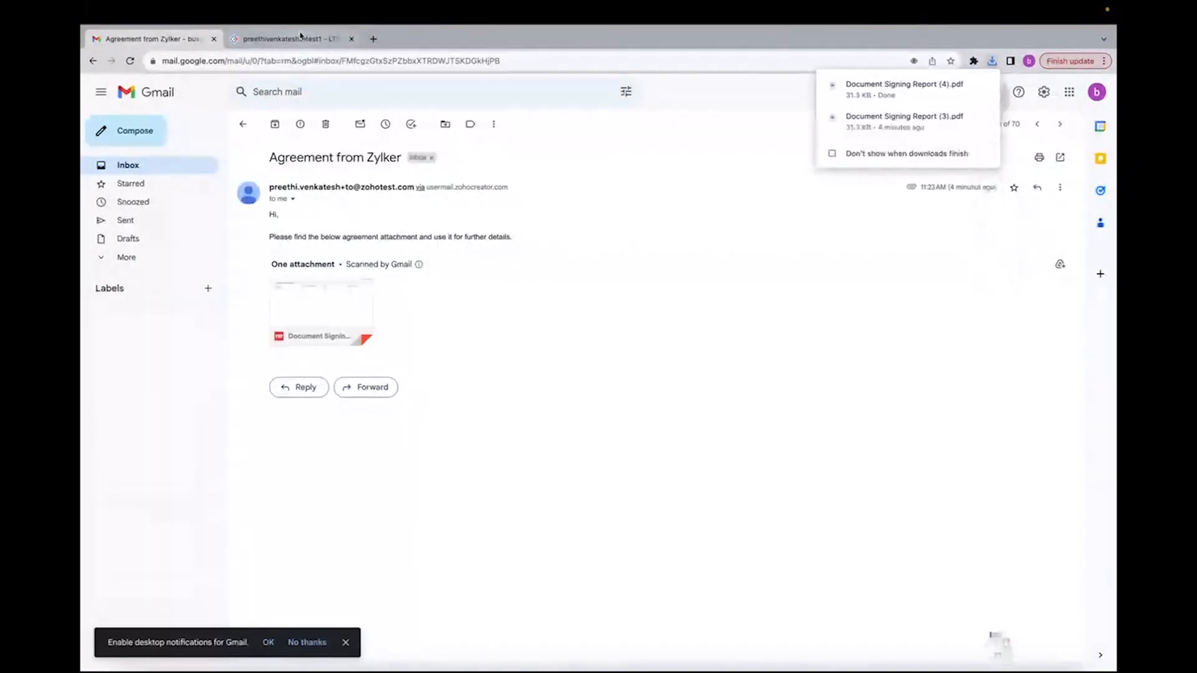
Step: Attach the downloaded Document Signing Report (3).pdf as the partnership agreement in the portal registration form
click(302, 38)
click(338, 514)
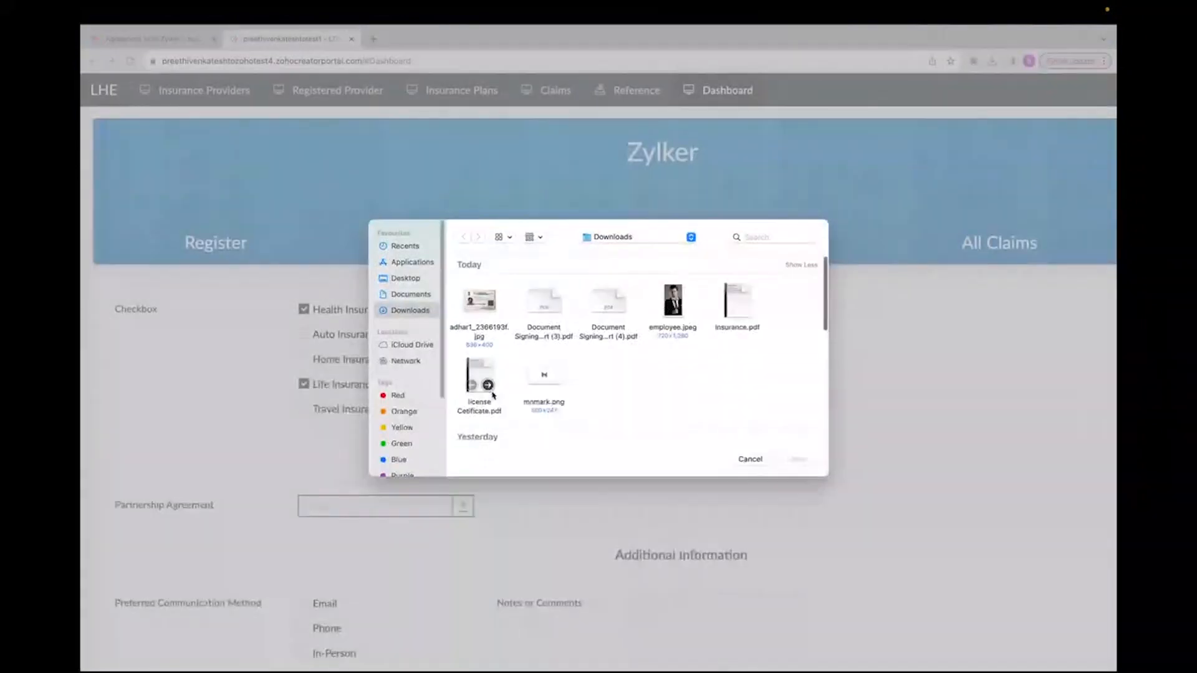
click(787, 459)
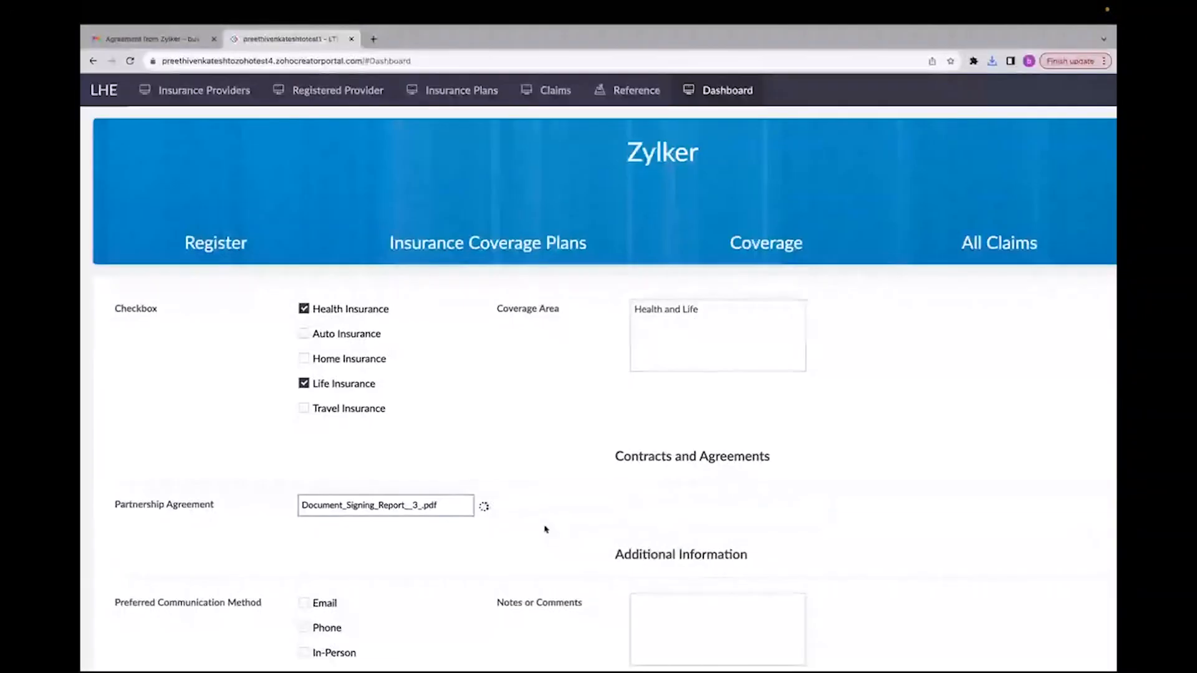
Step: Tick Email, Phone and In-Person as the preferred communication methods
scroll(535, 517, down, 3)
click(303, 504)
click(303, 529)
click(304, 553)
click(751, 555)
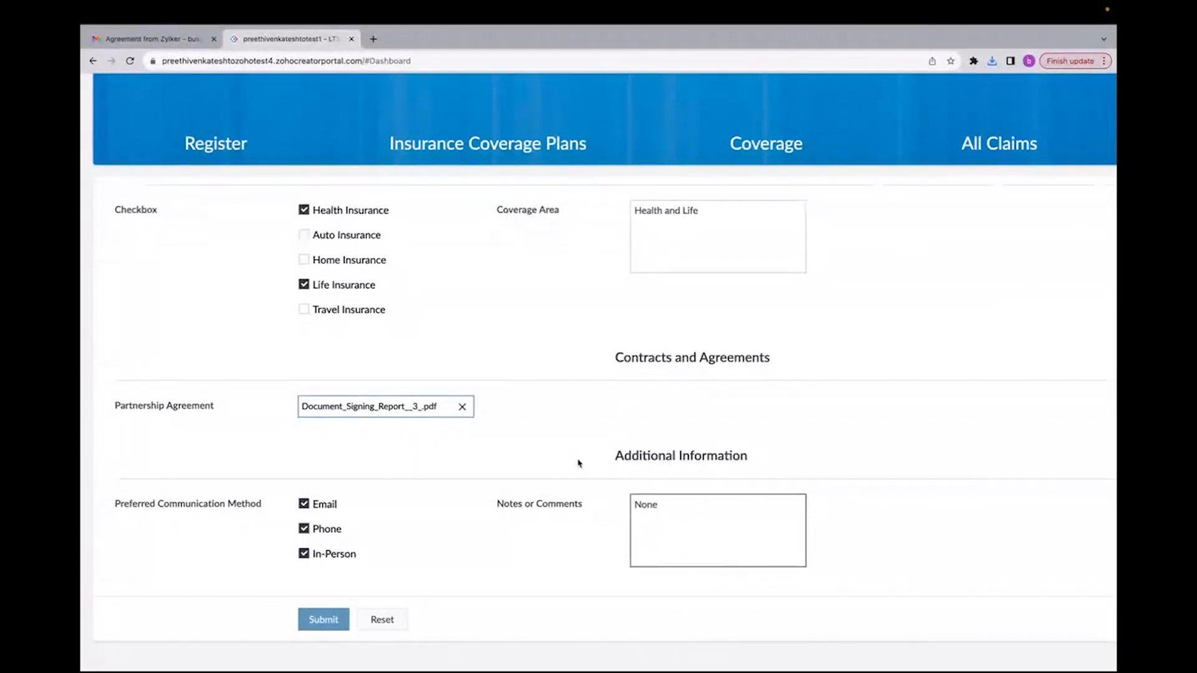
Step: Review the filled registration form, submit it, and decline saving the address in the browser
scroll(579, 463, up, 10)
scroll(579, 464, down, 1)
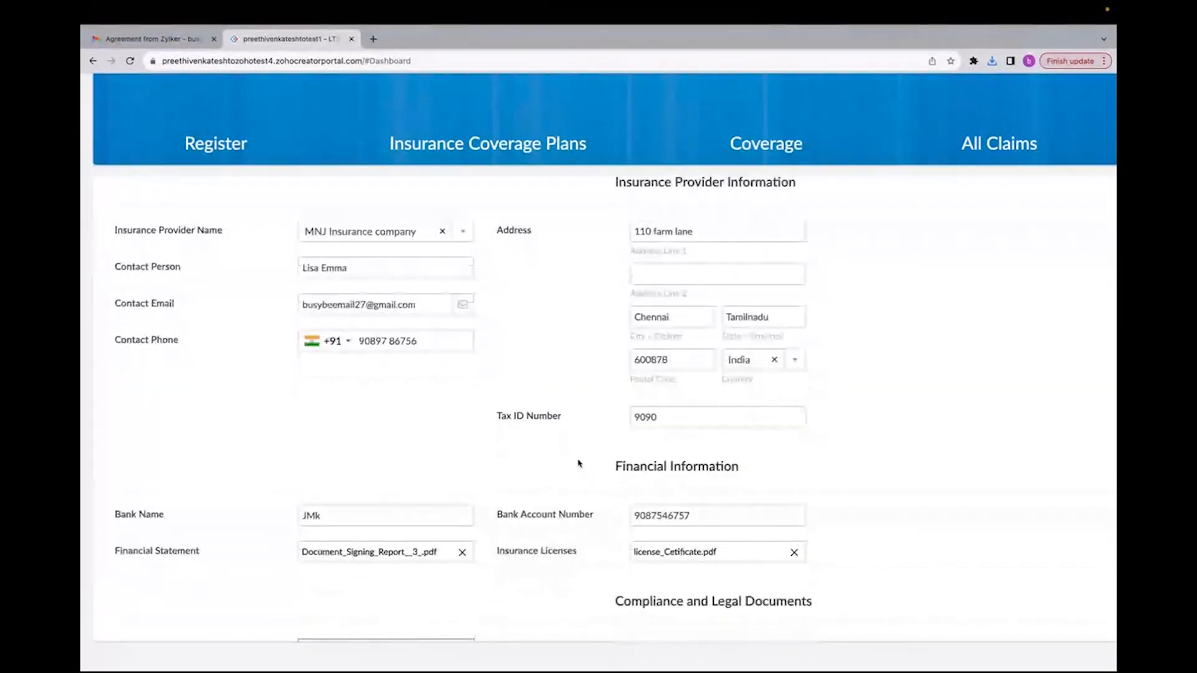
scroll(580, 463, down, 10)
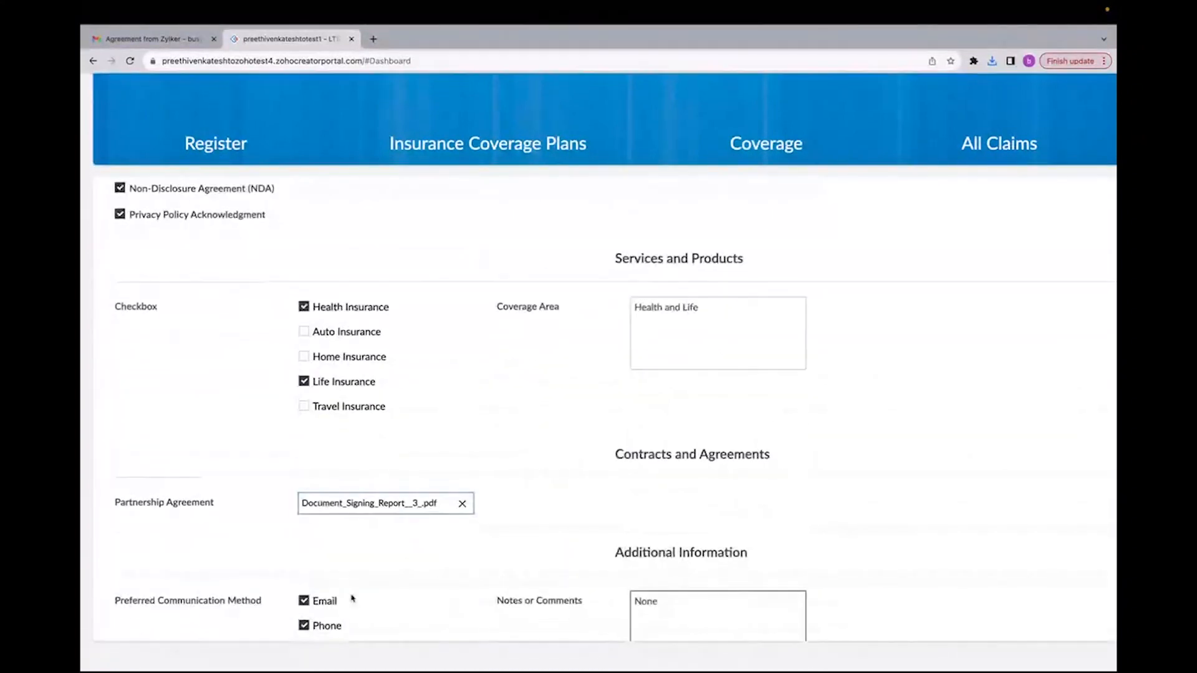
click(314, 619)
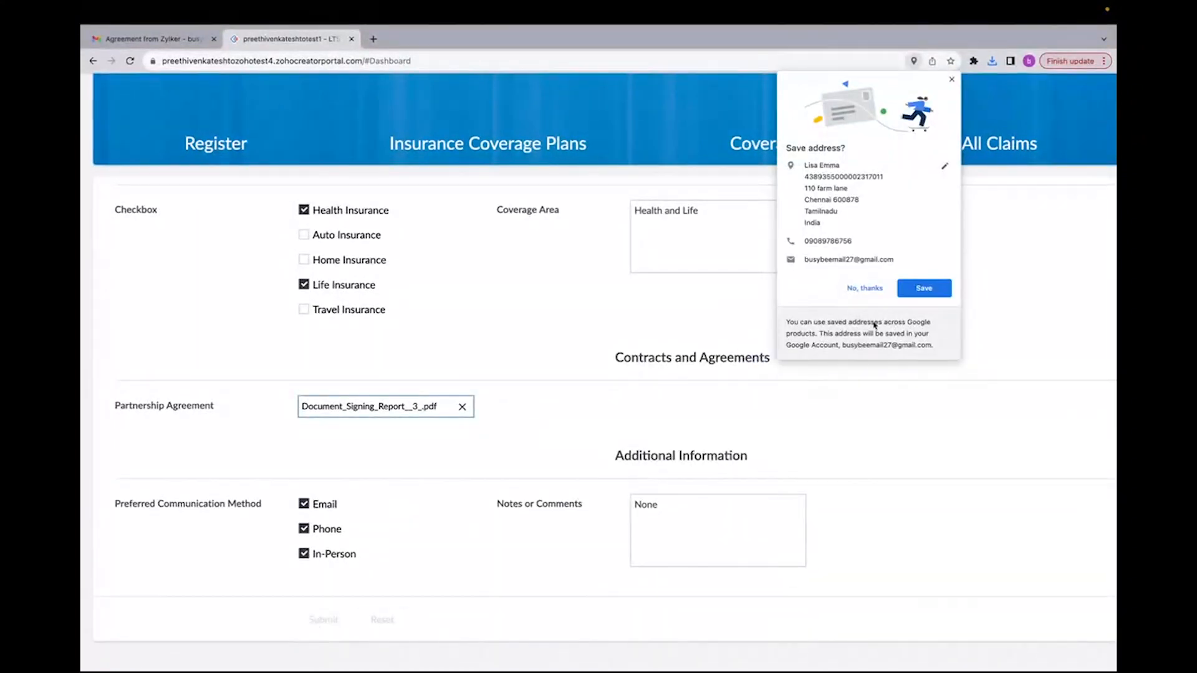
click(865, 288)
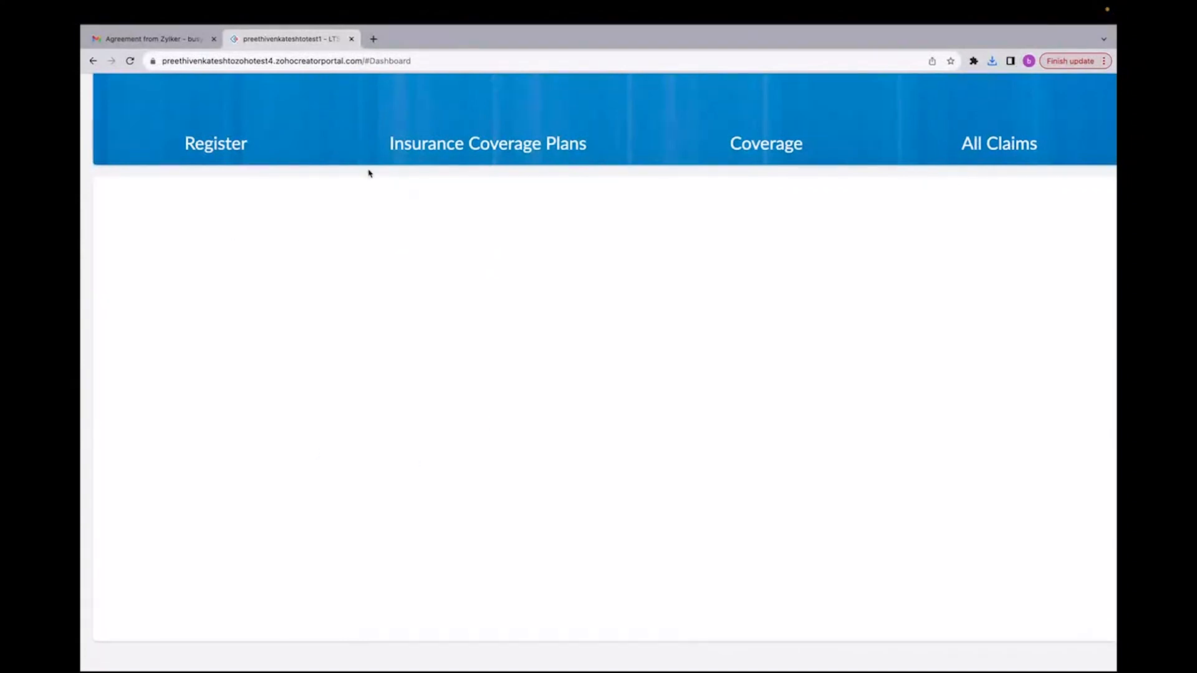
Step: Open the MNJ Insurance company record in the Registered Provider report to review the submitted details
key(ctrl+Left)
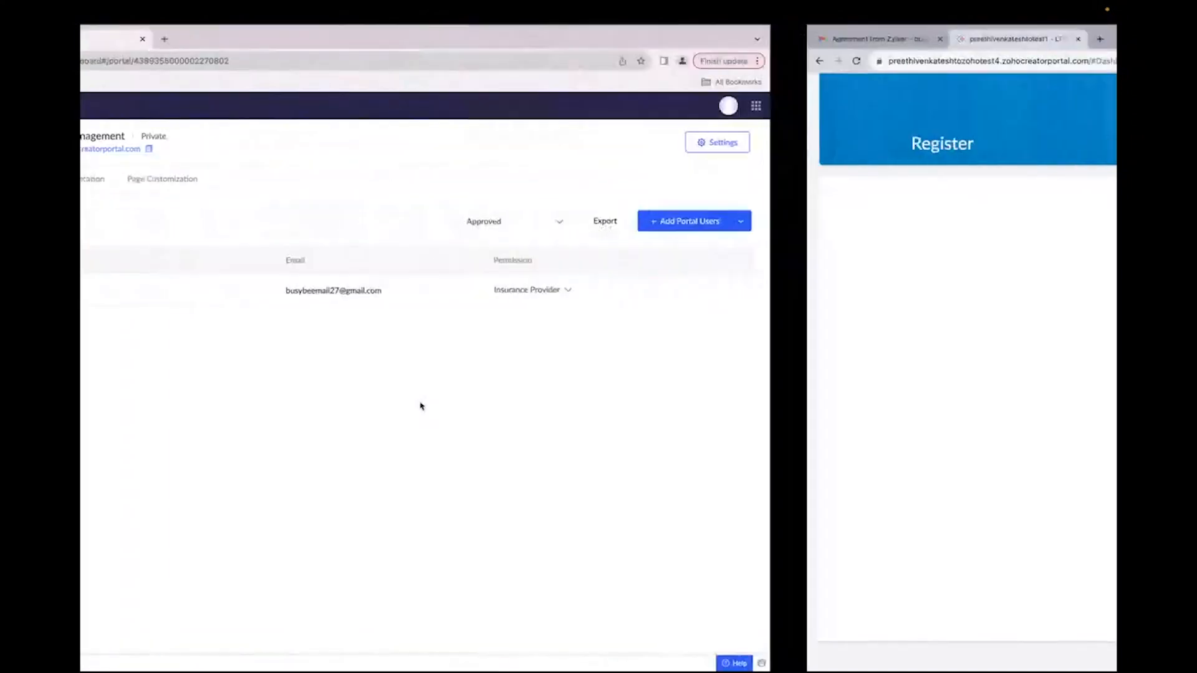
click(133, 40)
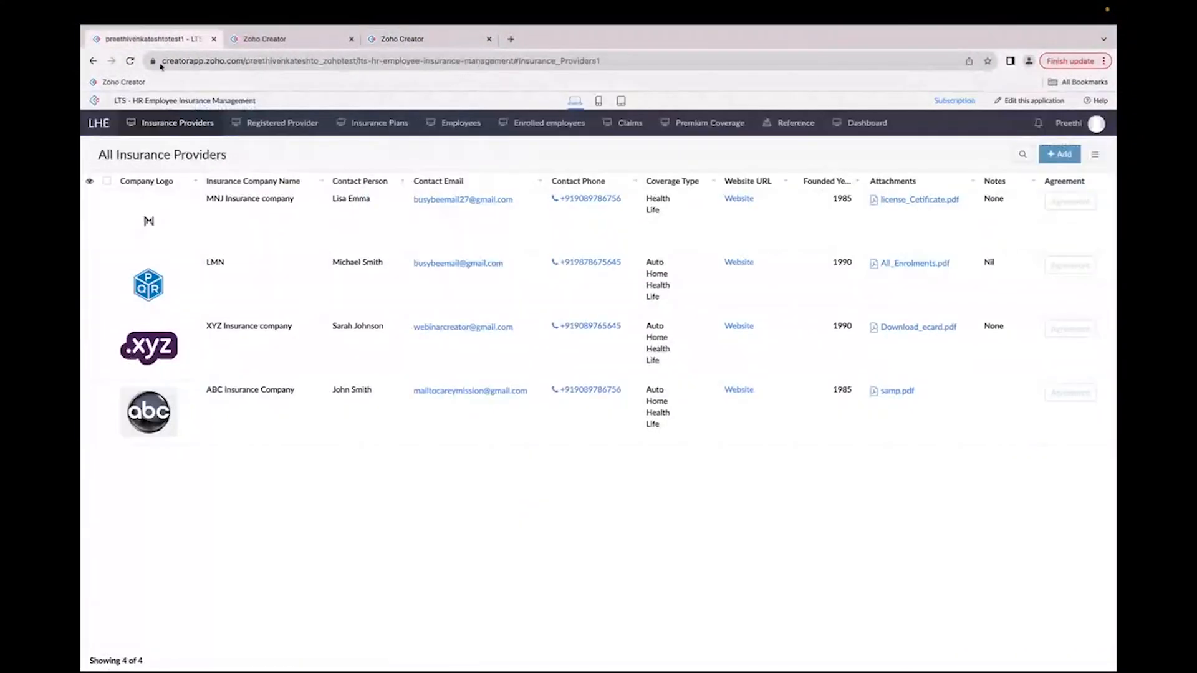
click(261, 125)
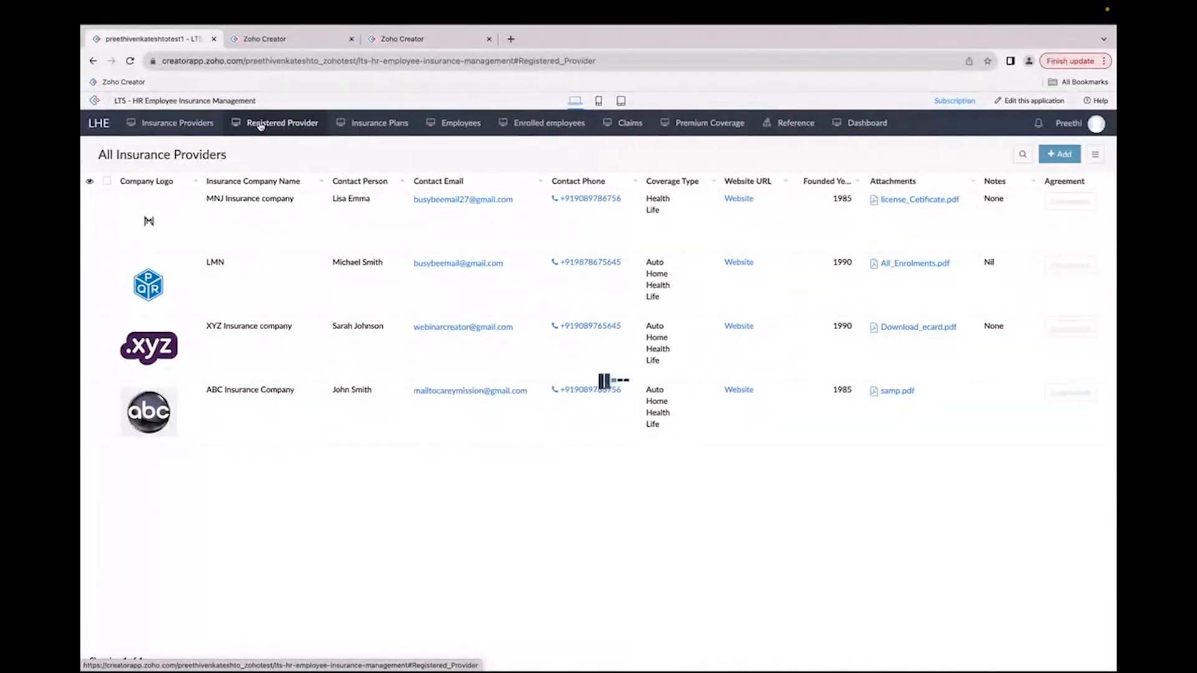
click(131, 61)
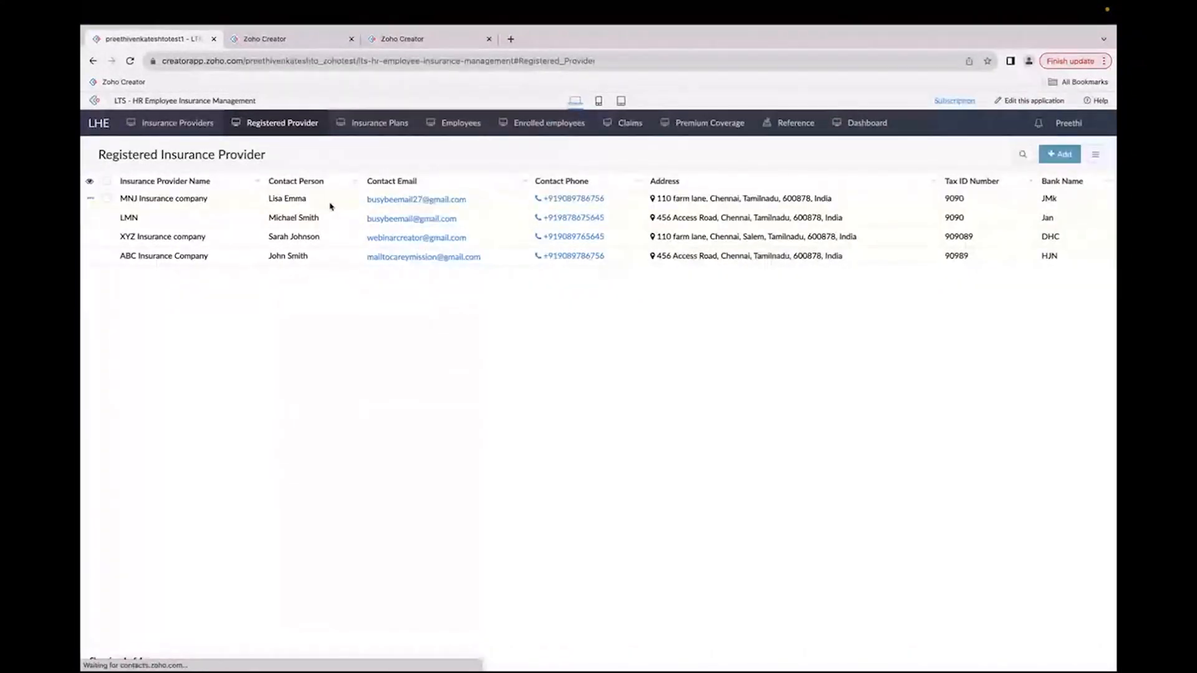
click(331, 205)
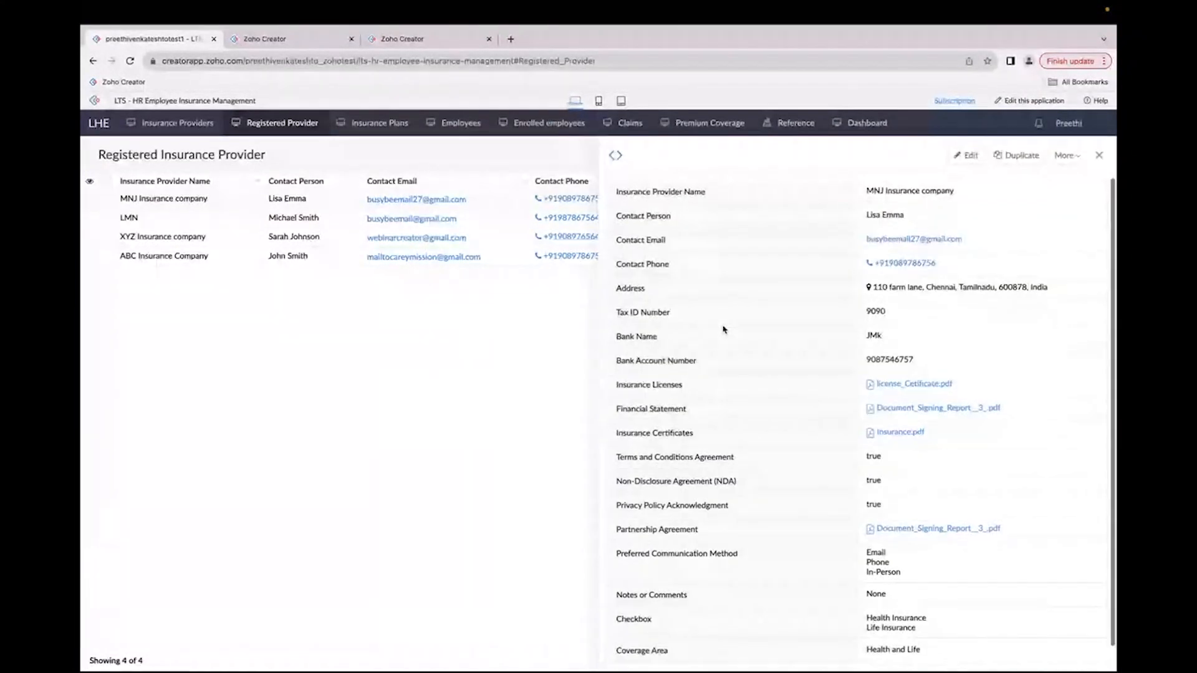
scroll(996, 403, down, 1)
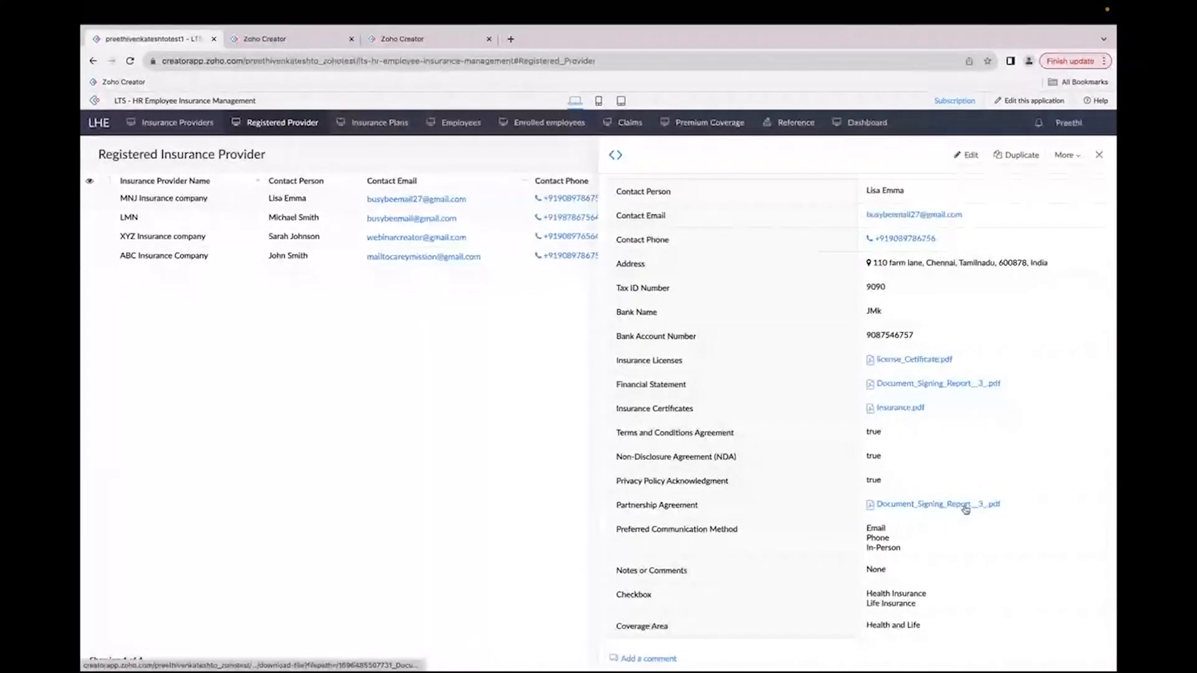
drag(865, 591, 918, 608)
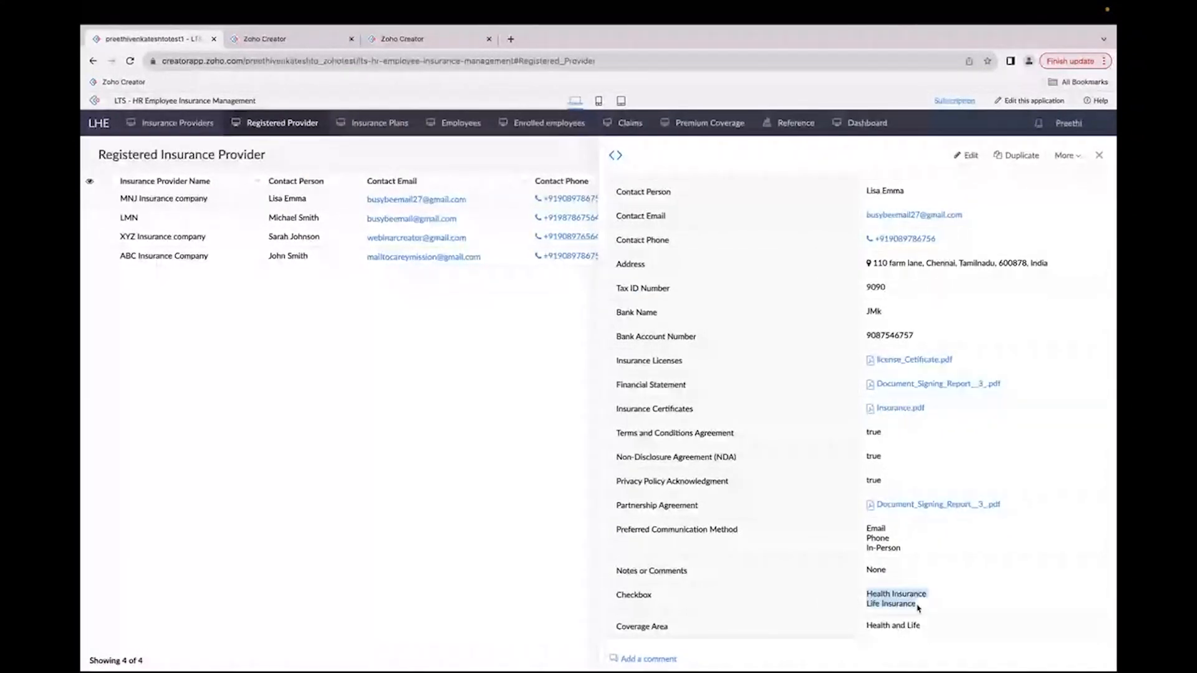
click(1100, 155)
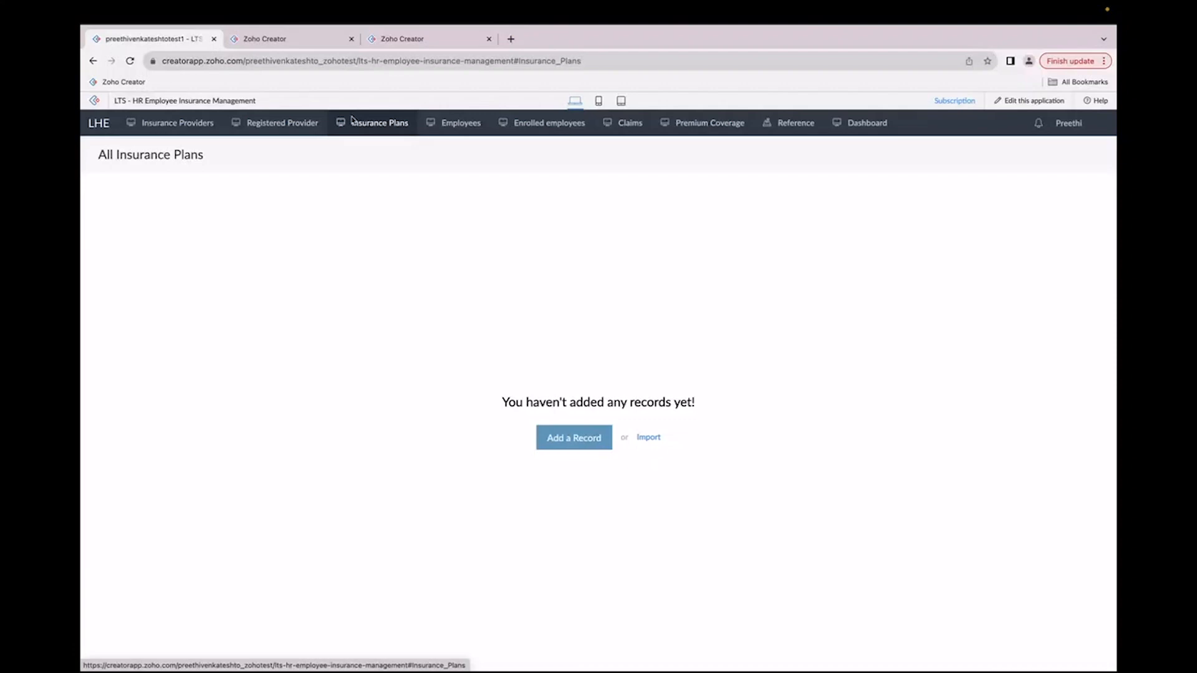
Step: Open the Insurance Coverage Plans form in the portal and examine its fields
key(ctrl+Right)
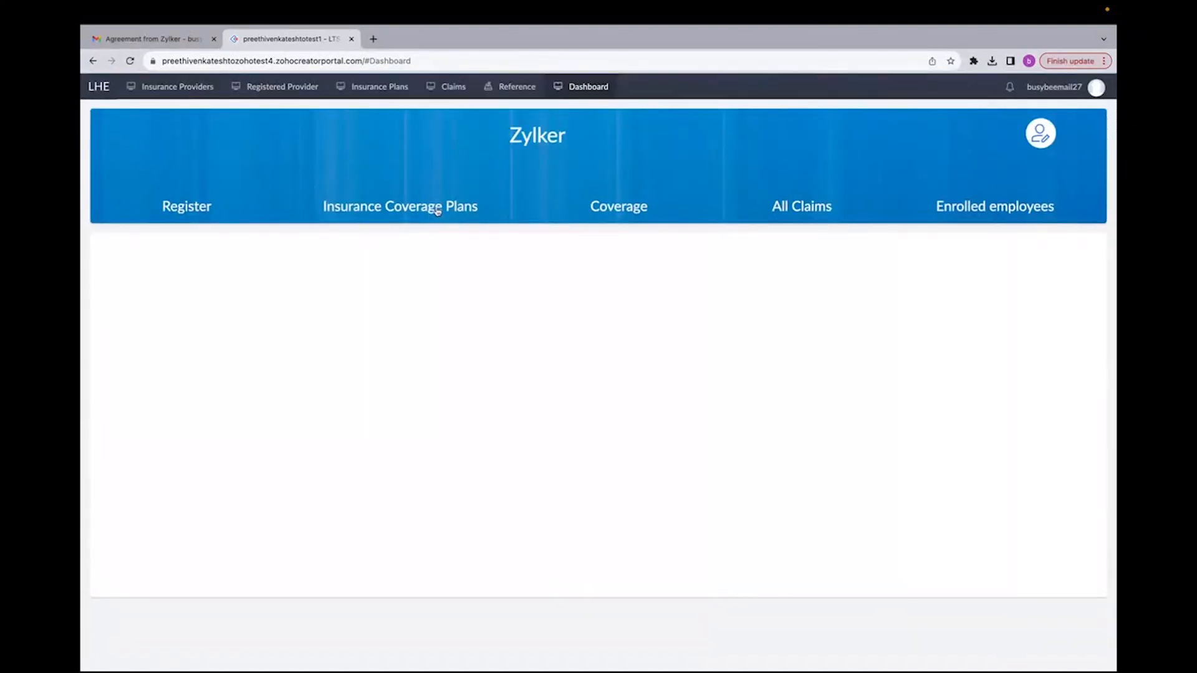
click(434, 210)
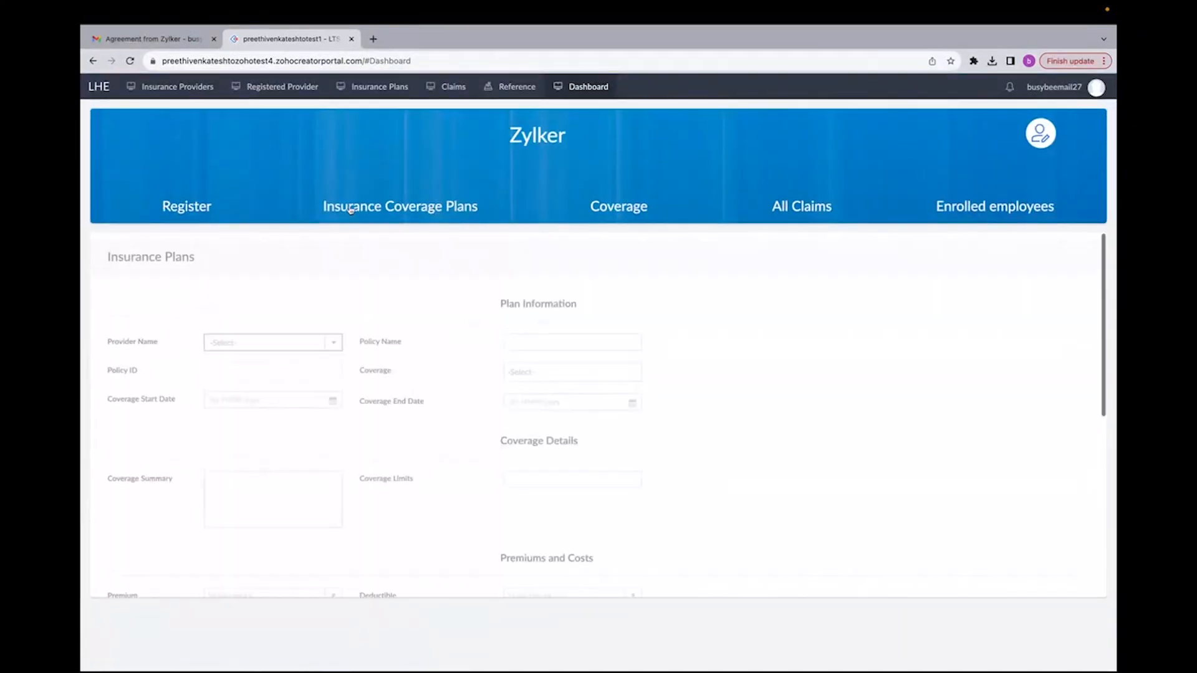
drag(326, 207, 494, 203)
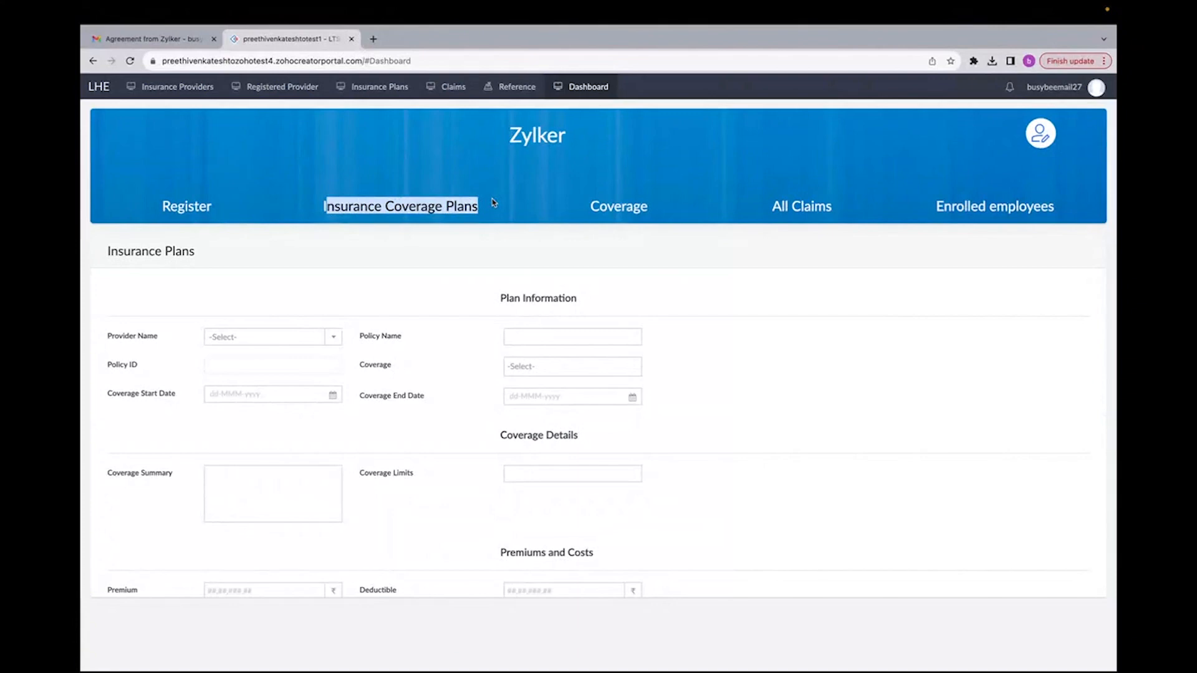
click(467, 230)
click(380, 211)
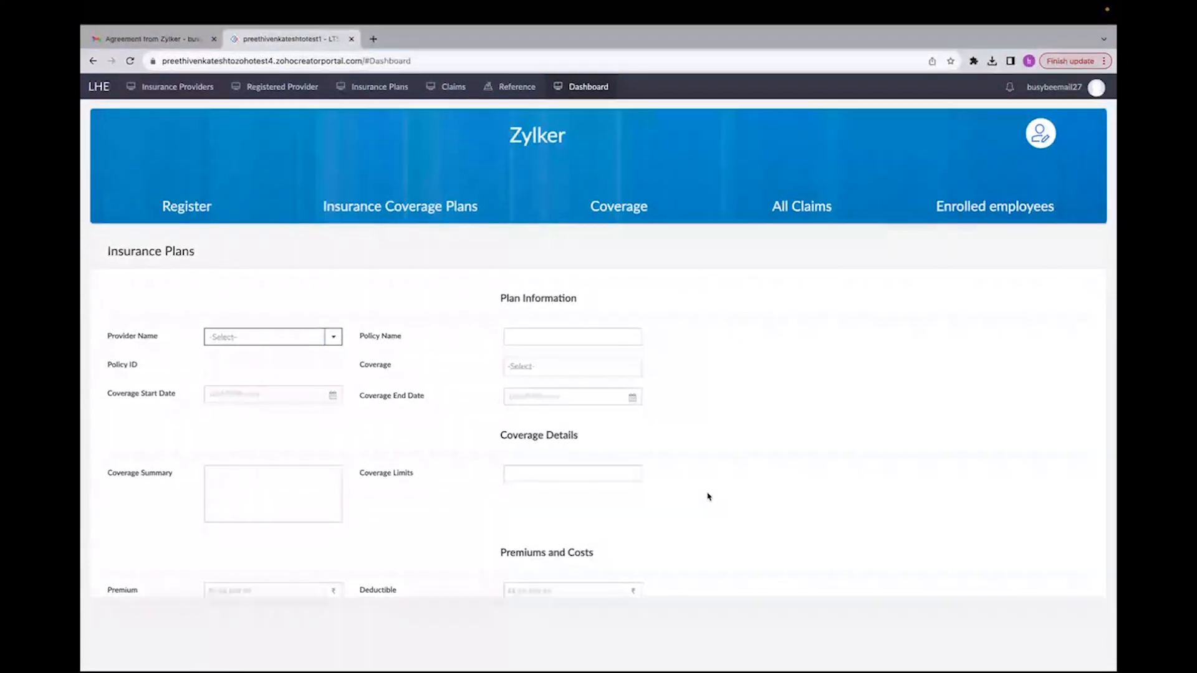
scroll(337, 358, down, 4)
scroll(337, 358, up, 4)
click(638, 212)
click(497, 215)
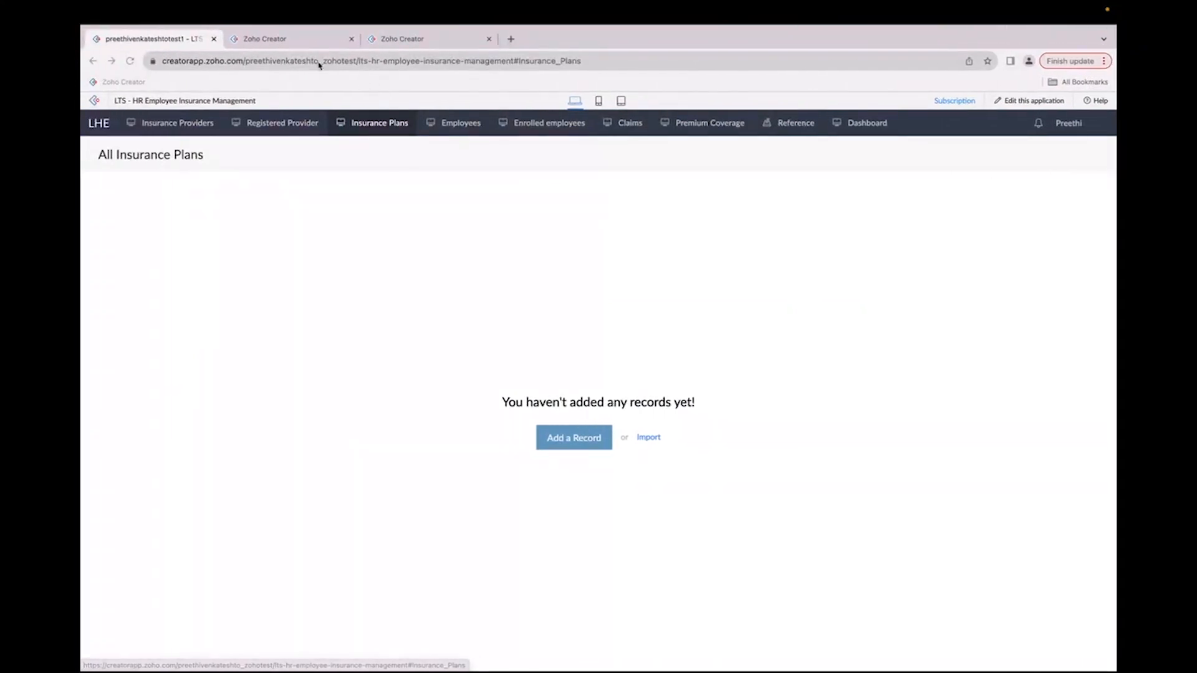
Step: Open the Insurance Provider page in the builder and inspect the Insurance Coverage Plans element's action settings
click(306, 44)
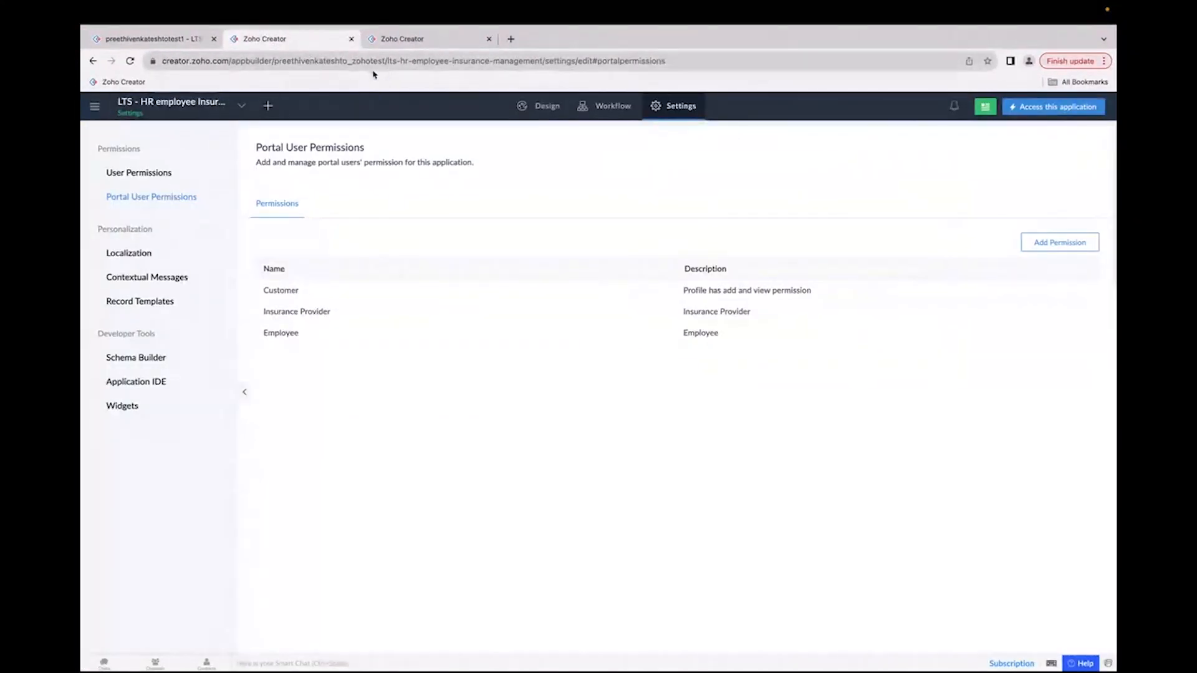
click(245, 105)
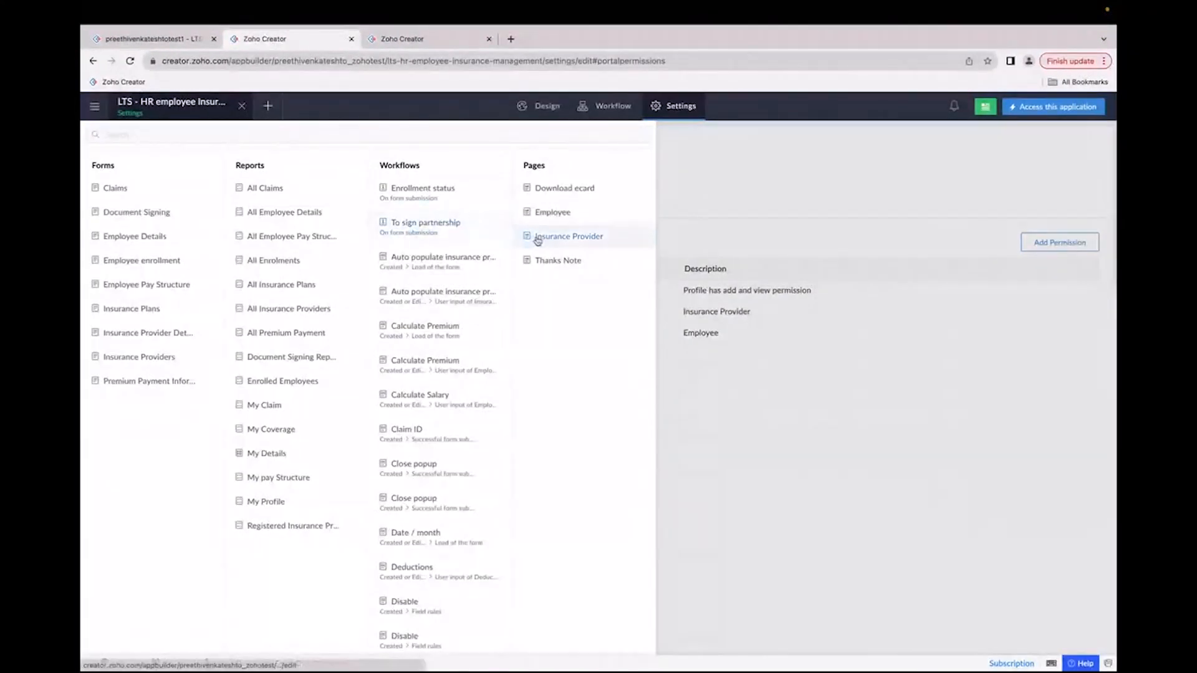
click(545, 245)
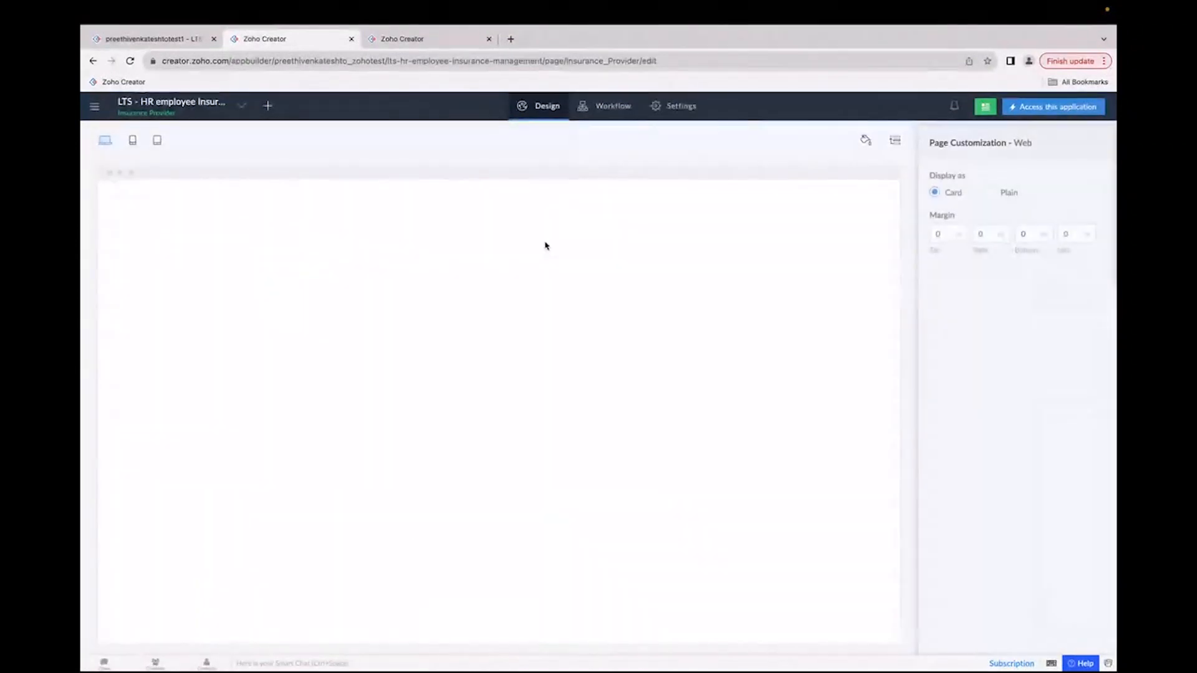
click(541, 406)
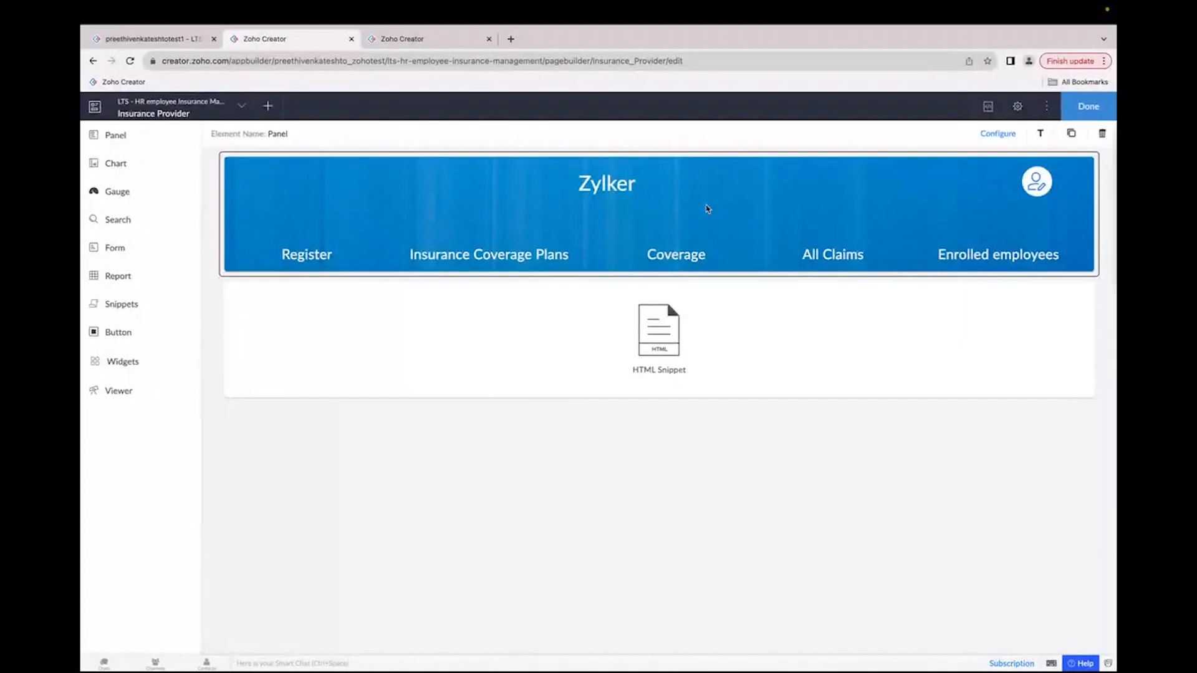
click(988, 138)
click(537, 287)
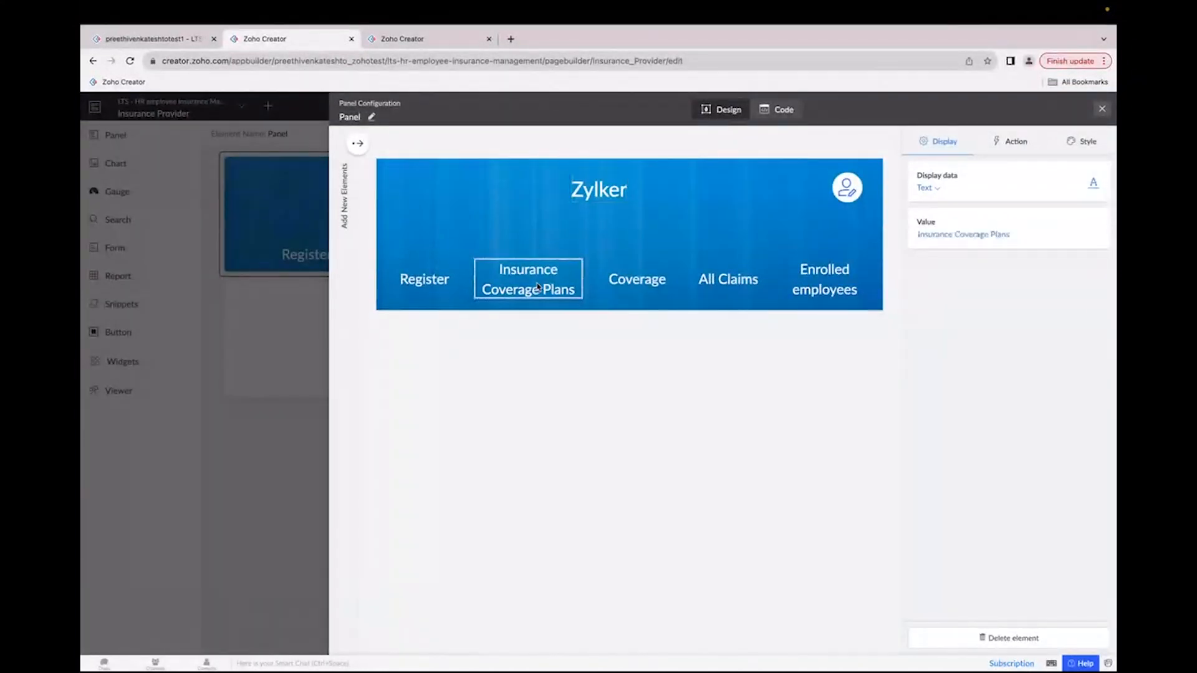
click(1016, 142)
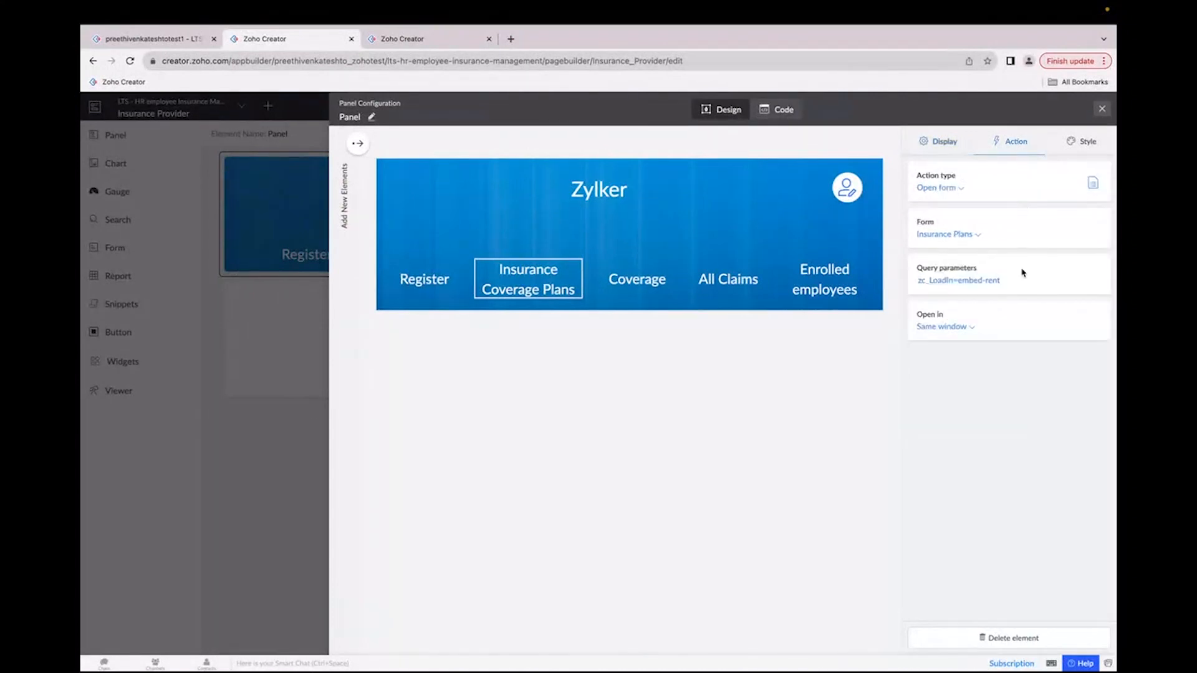
scroll(1024, 273, up, 5)
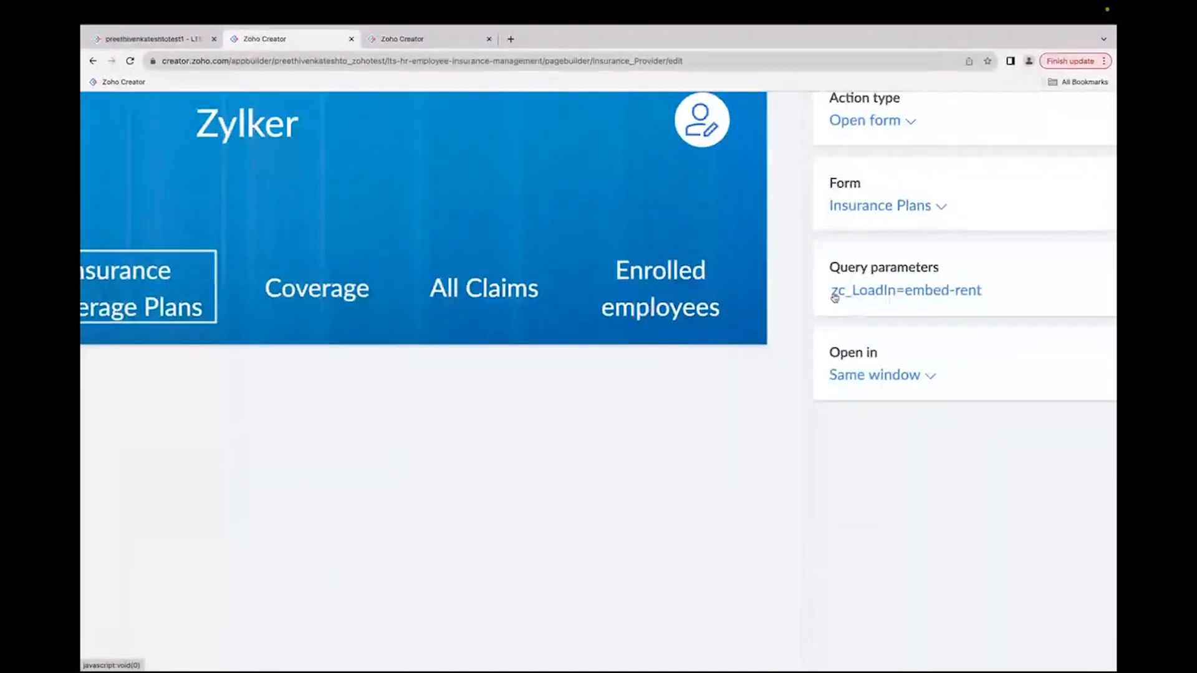
scroll(927, 312, down, 5)
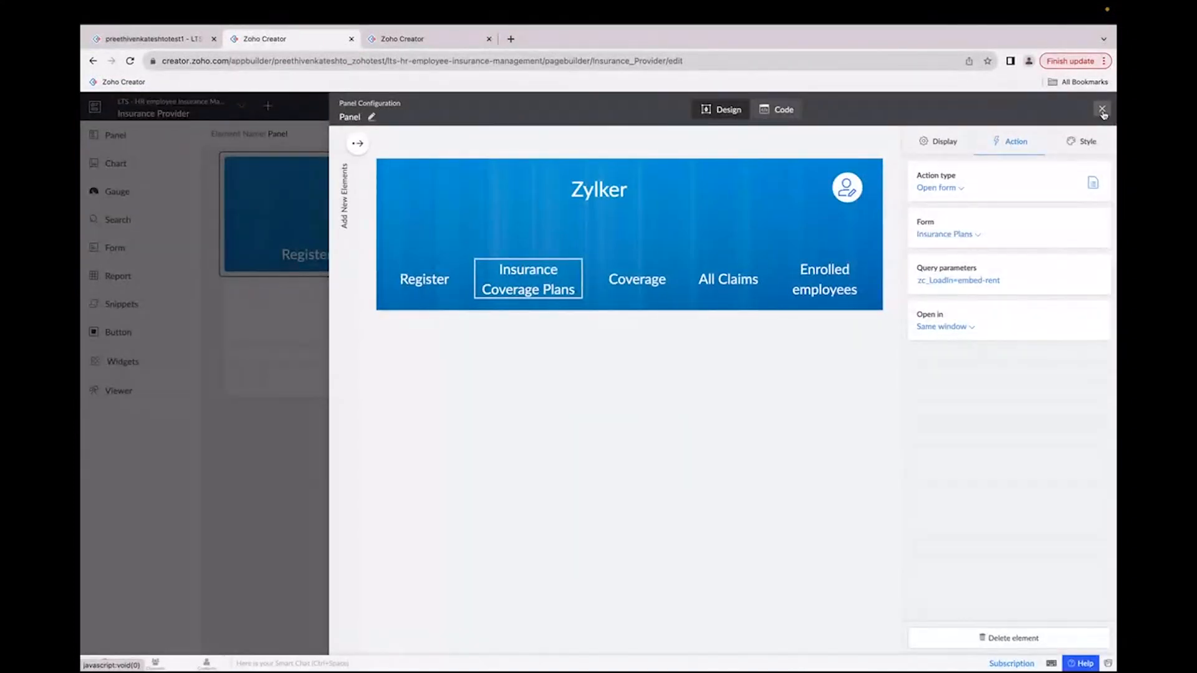
click(1103, 110)
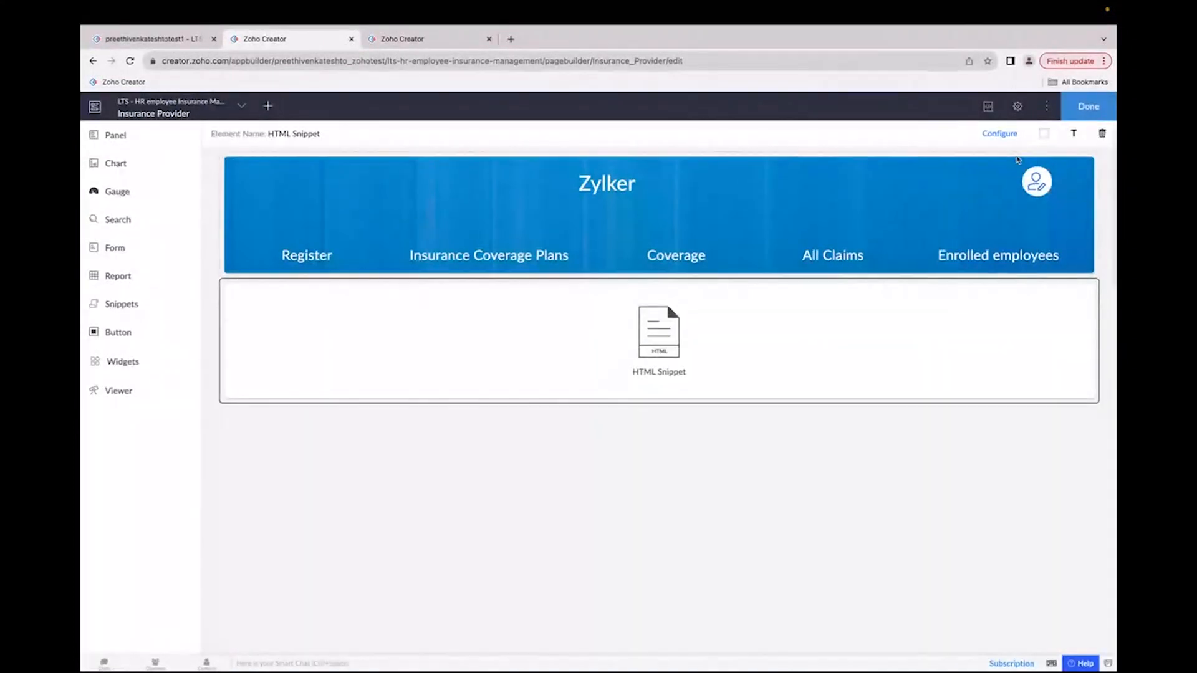
Step: Open the HTML Snippet's configuration and examine its code, especially the header component div line, then close the editor
click(1007, 136)
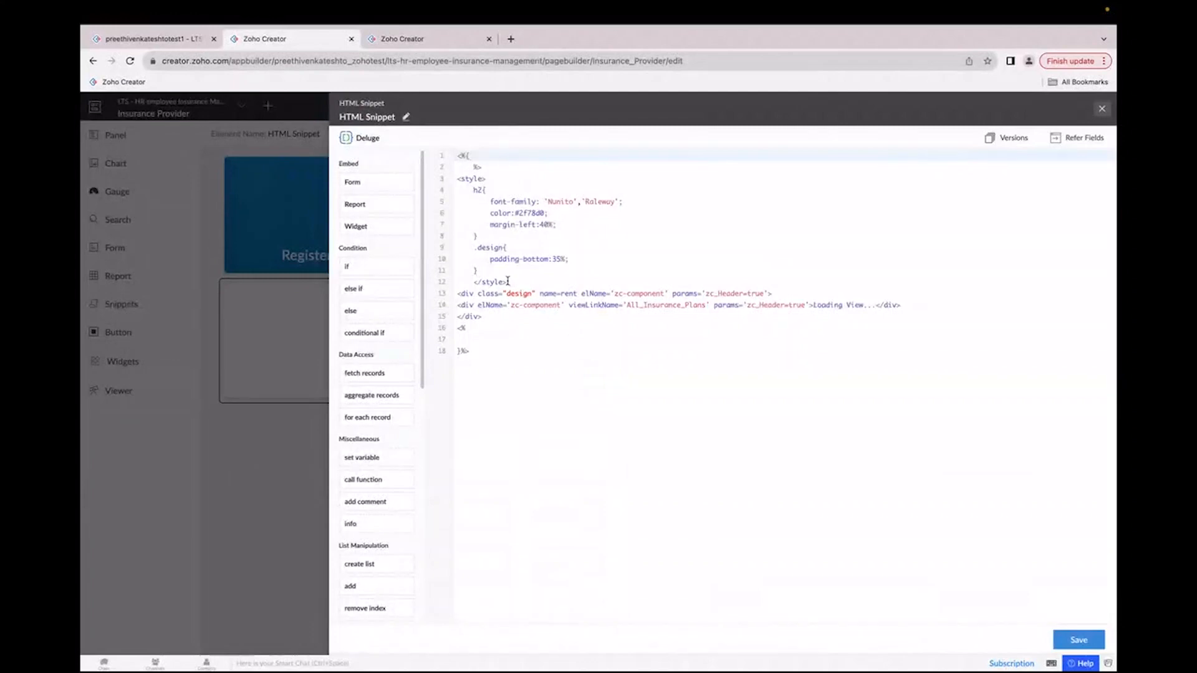
scroll(508, 281, up, 3)
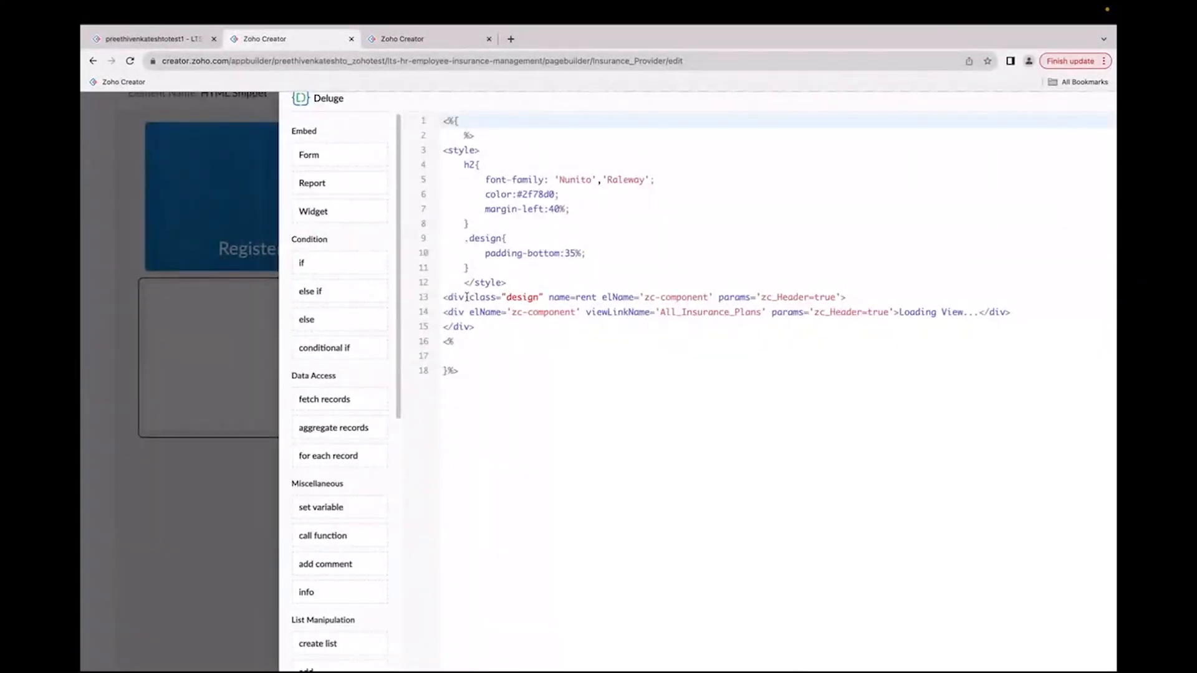
double_click(512, 298)
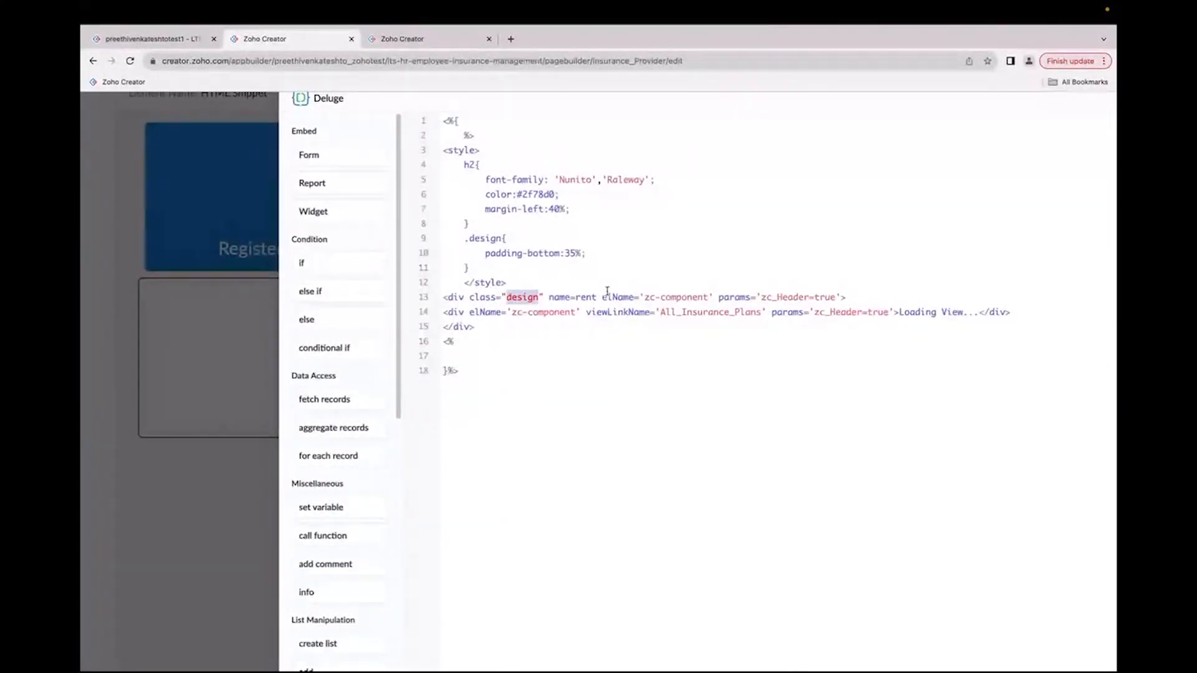
double_click(581, 296)
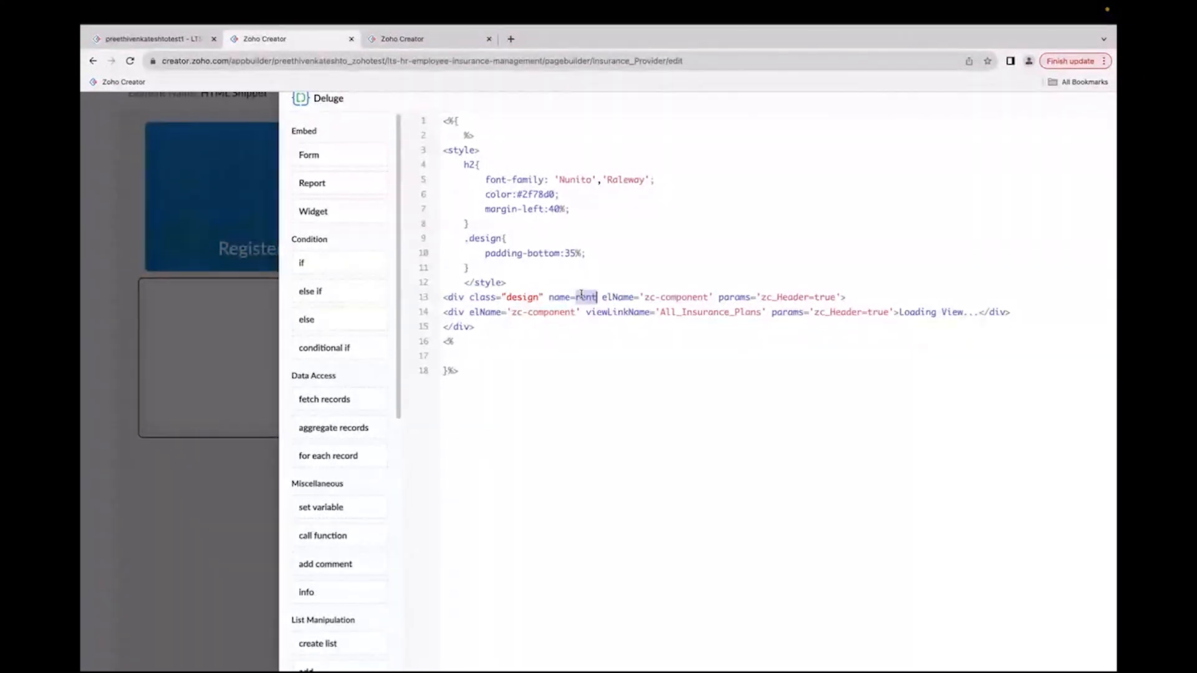
double_click(670, 297)
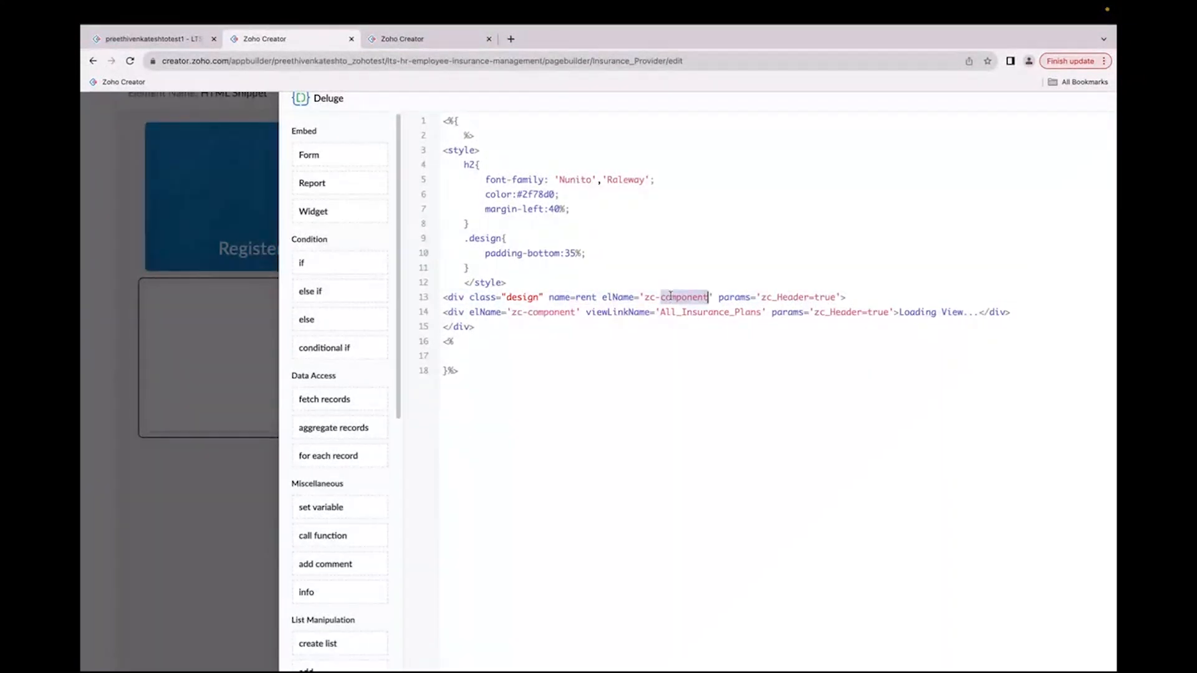
drag(444, 298, 878, 300)
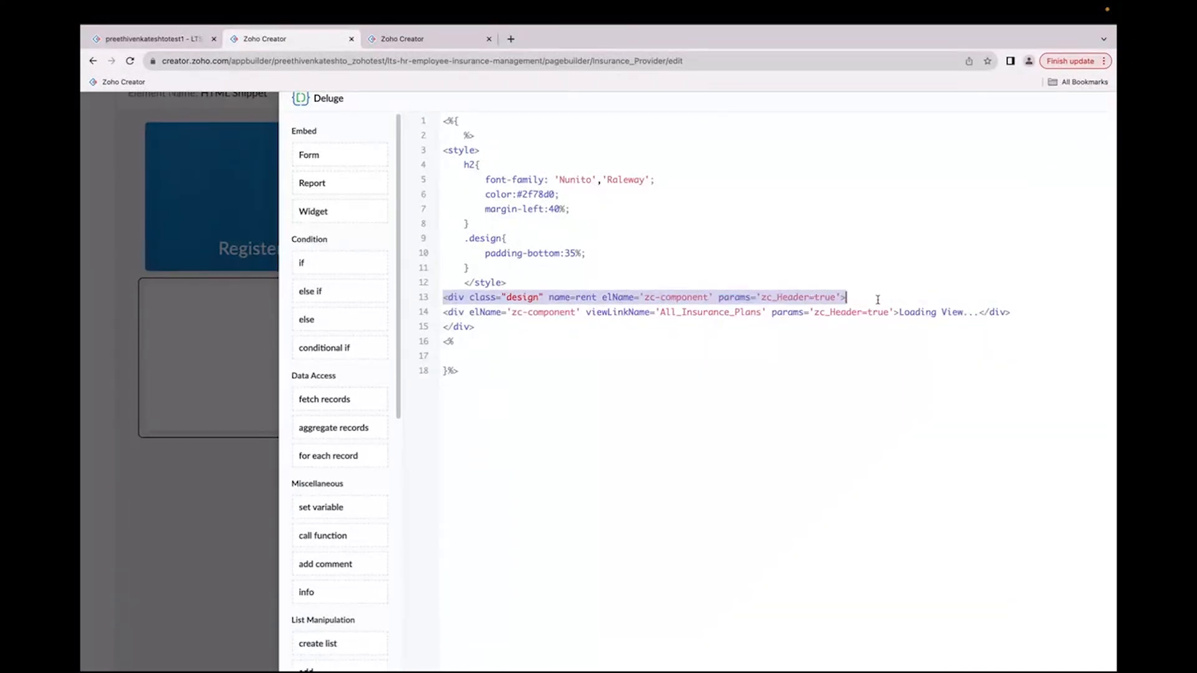
scroll(878, 300, down, 3)
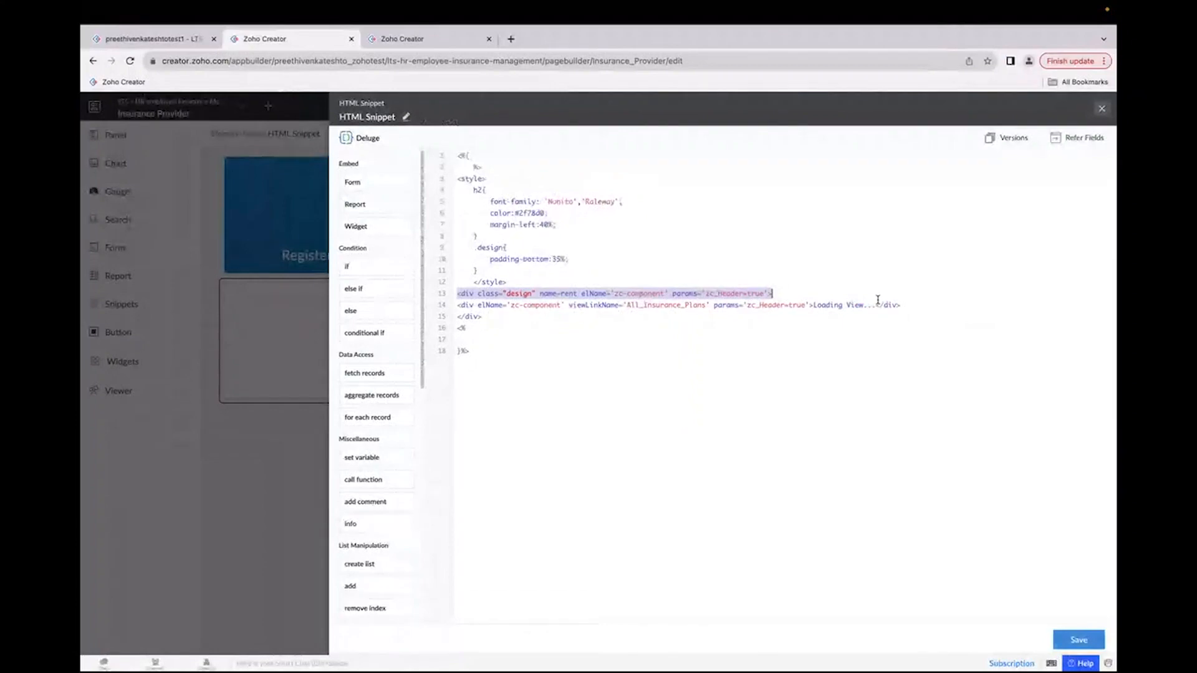
click(1102, 108)
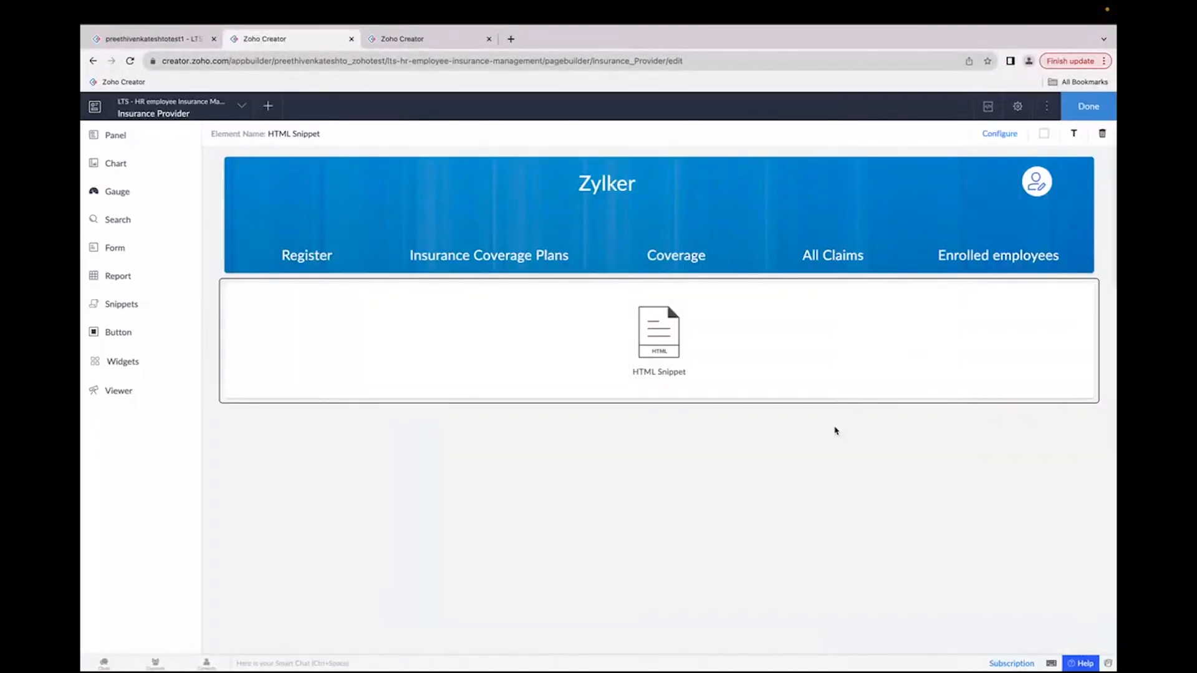
Step: Switch to the portal and check the Coverage page, then return to the Insurance Coverage Plans form
key(ctrl+Right)
click(413, 207)
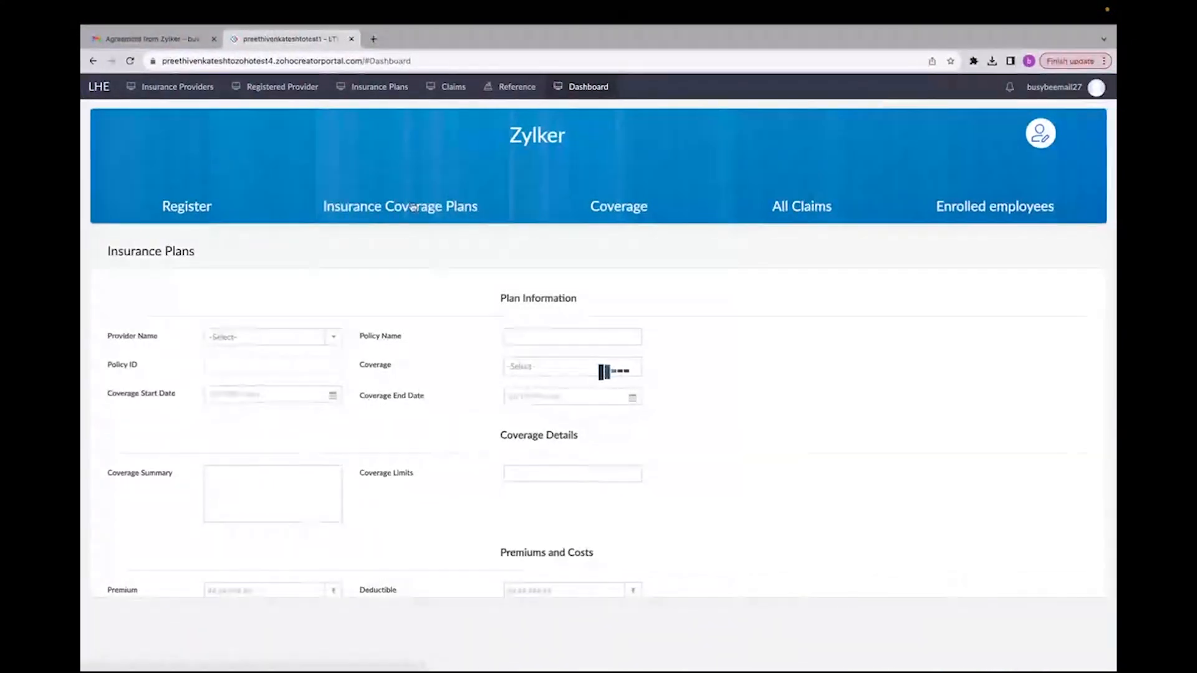
click(618, 204)
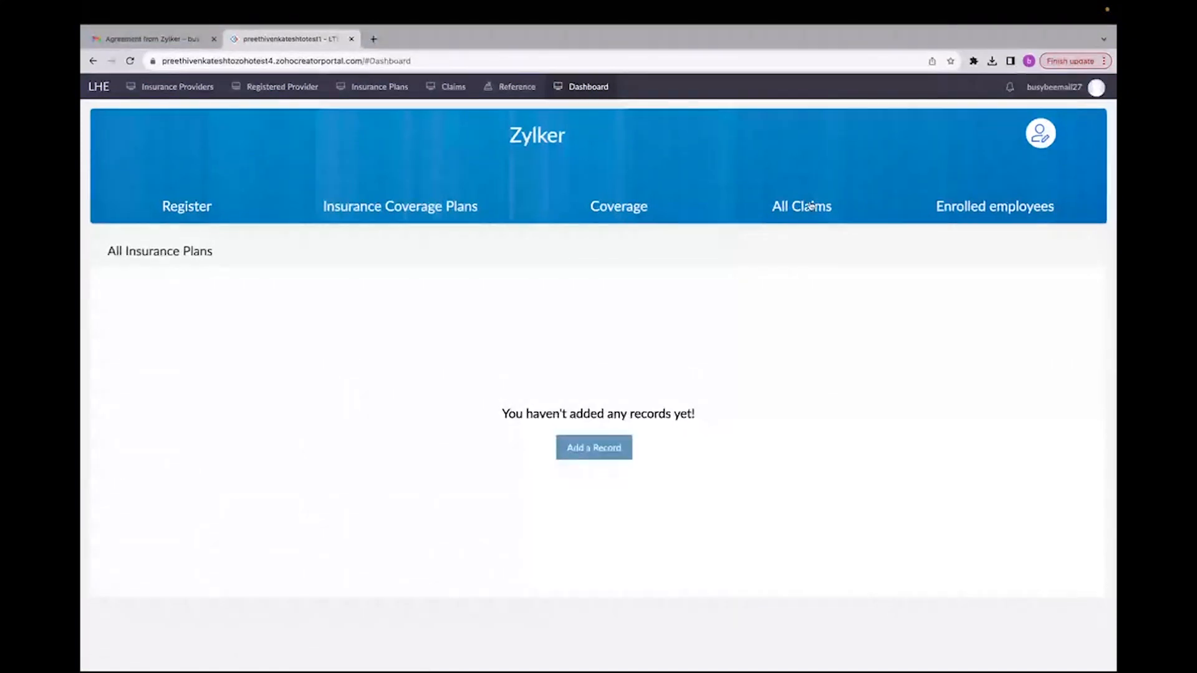
click(408, 209)
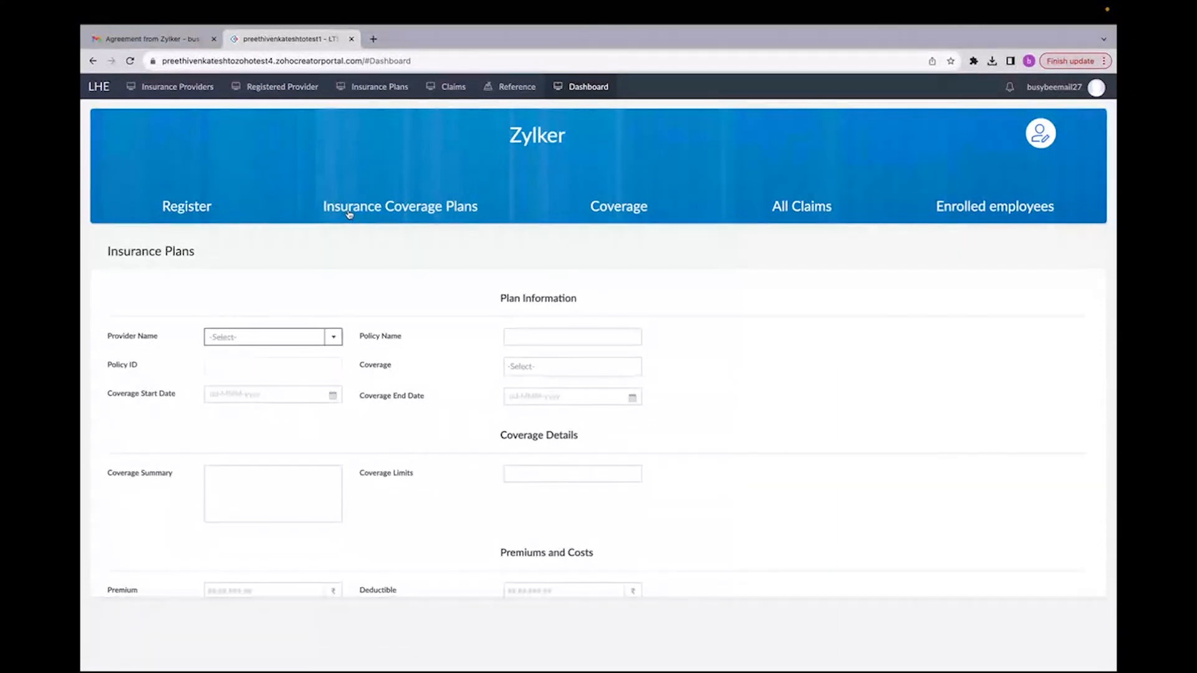
Step: Select MNJ Insurance company as the provider and set the coverage start date to 05-Oct-2023
scroll(293, 293, down, 1)
click(274, 319)
click(267, 341)
click(260, 376)
click(303, 442)
Step: Set the coverage end date to 07-Mar-2024
click(530, 379)
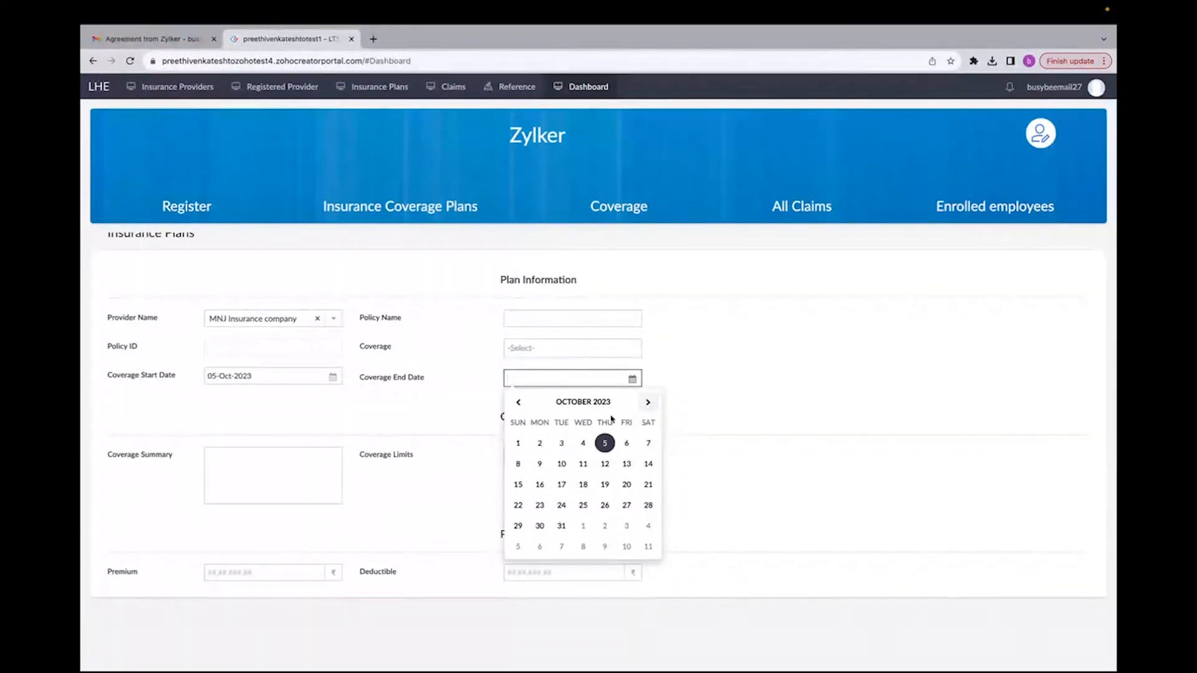
click(583, 402)
click(600, 521)
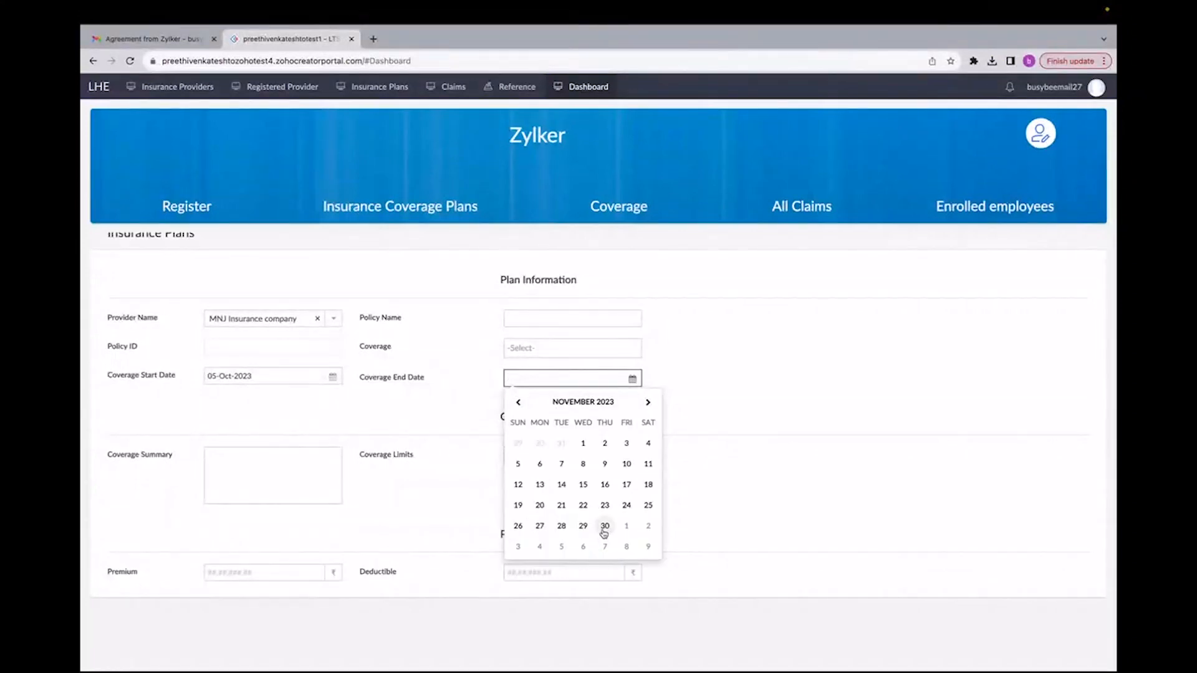
click(583, 401)
click(649, 403)
click(600, 429)
click(605, 466)
Step: Name the policy Silver Plan and choose Health and Life as its coverage
click(557, 315)
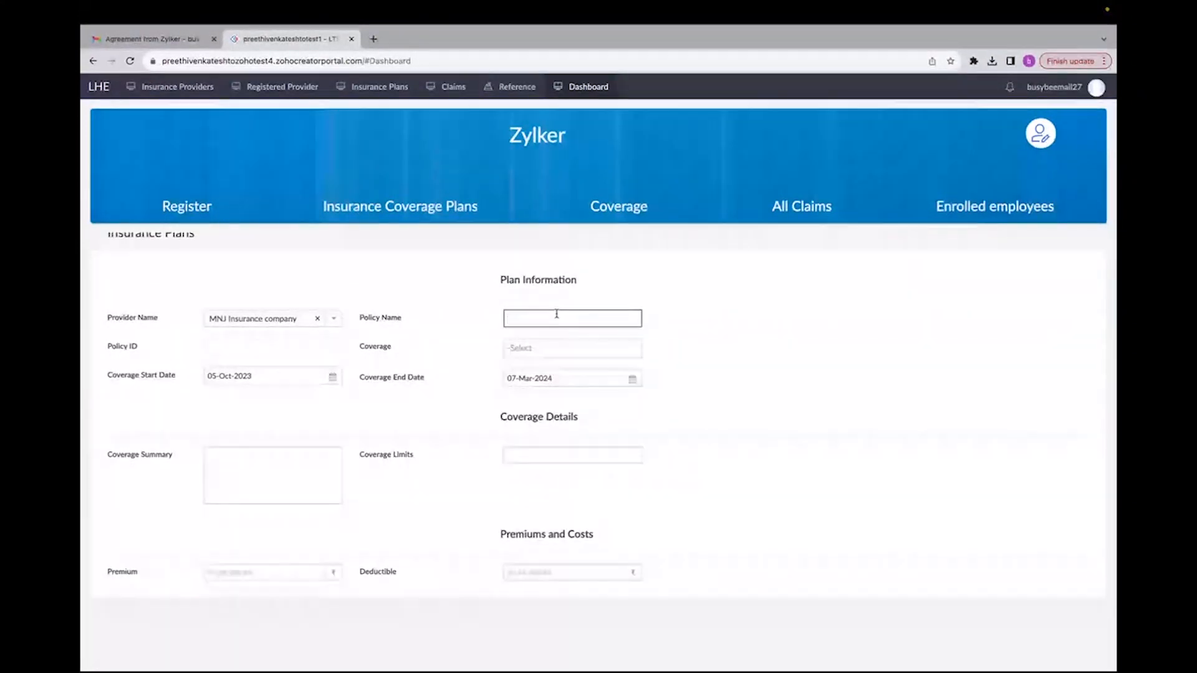
text(Silver Plan)
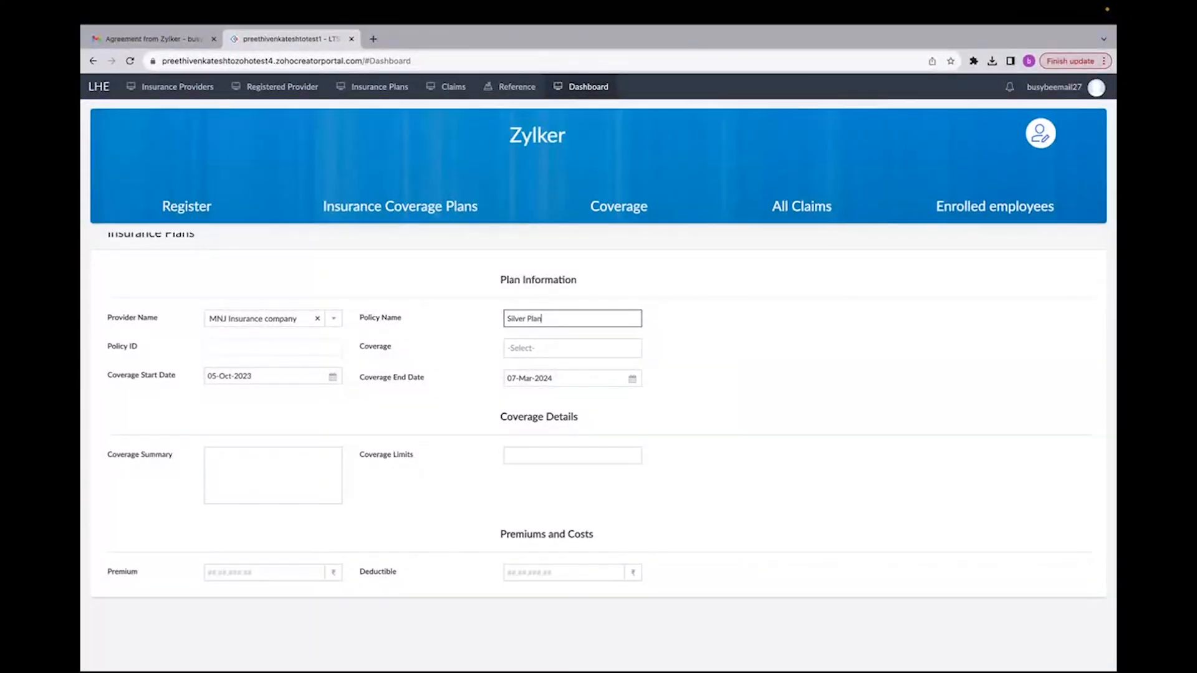
click(546, 345)
click(541, 370)
click(525, 420)
click(417, 431)
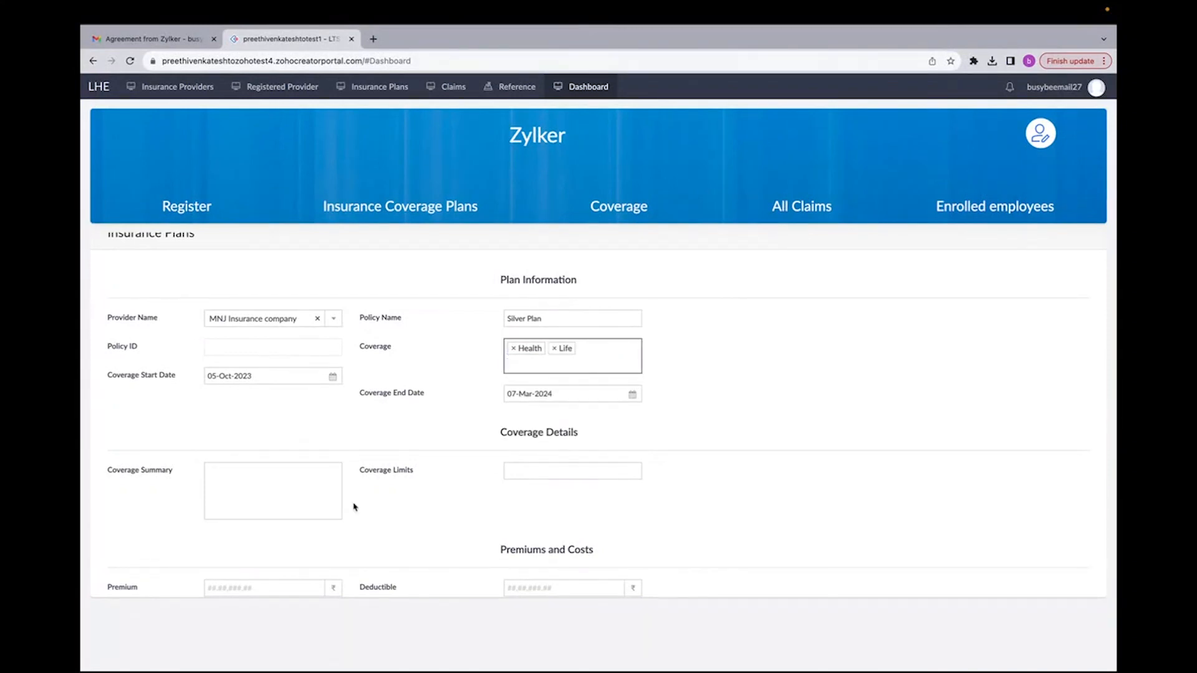
Step: Enter "Health and Life" as the coverage summary
scroll(227, 492, down, 1)
scroll(228, 493, up, 2)
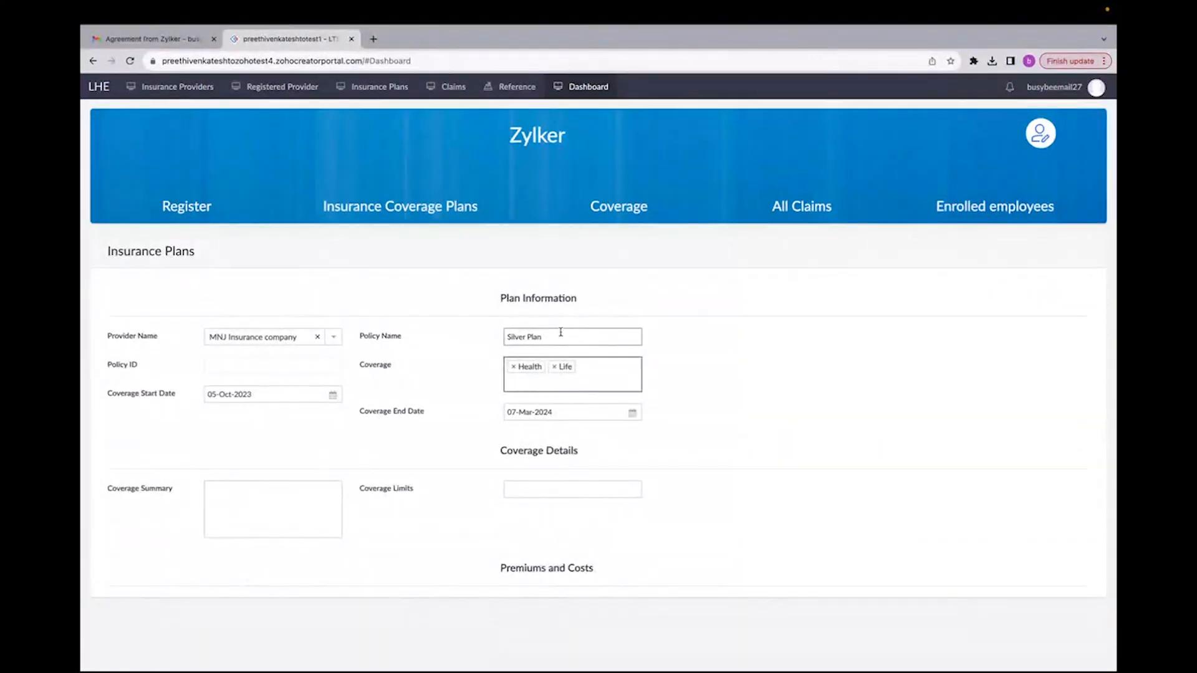
scroll(255, 535, down, 2)
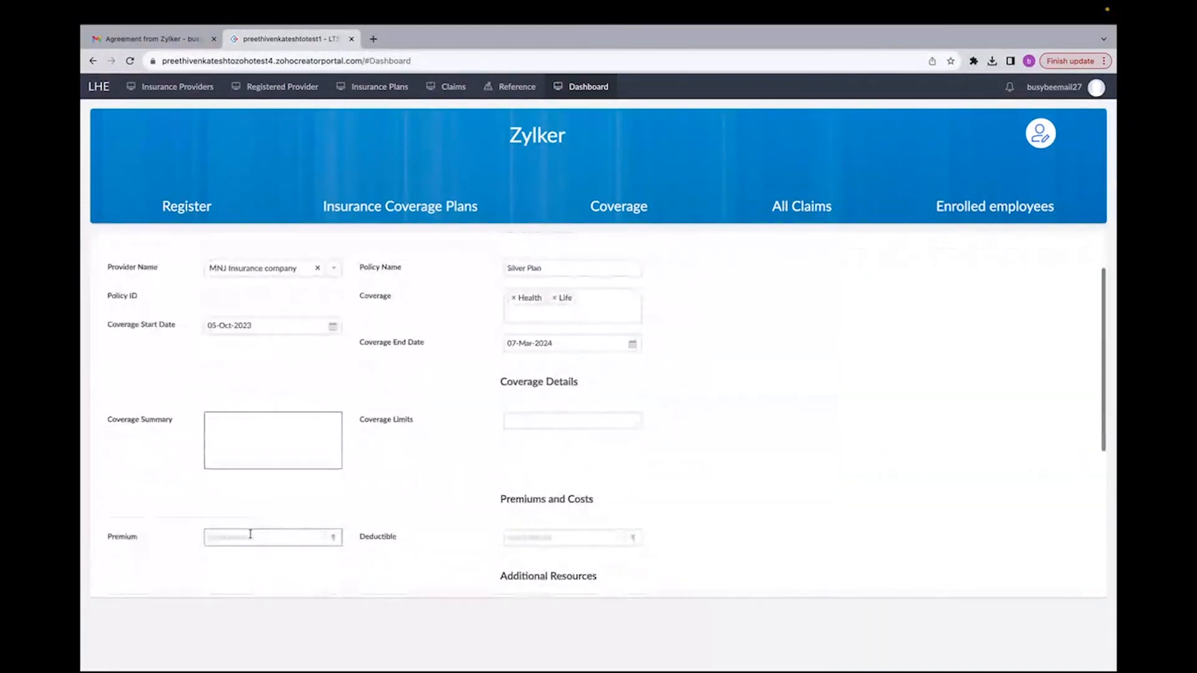
scroll(138, 457, up, 2)
click(270, 420)
text(Health and Life)
Step: Set the coverage limits to 600000
click(589, 416)
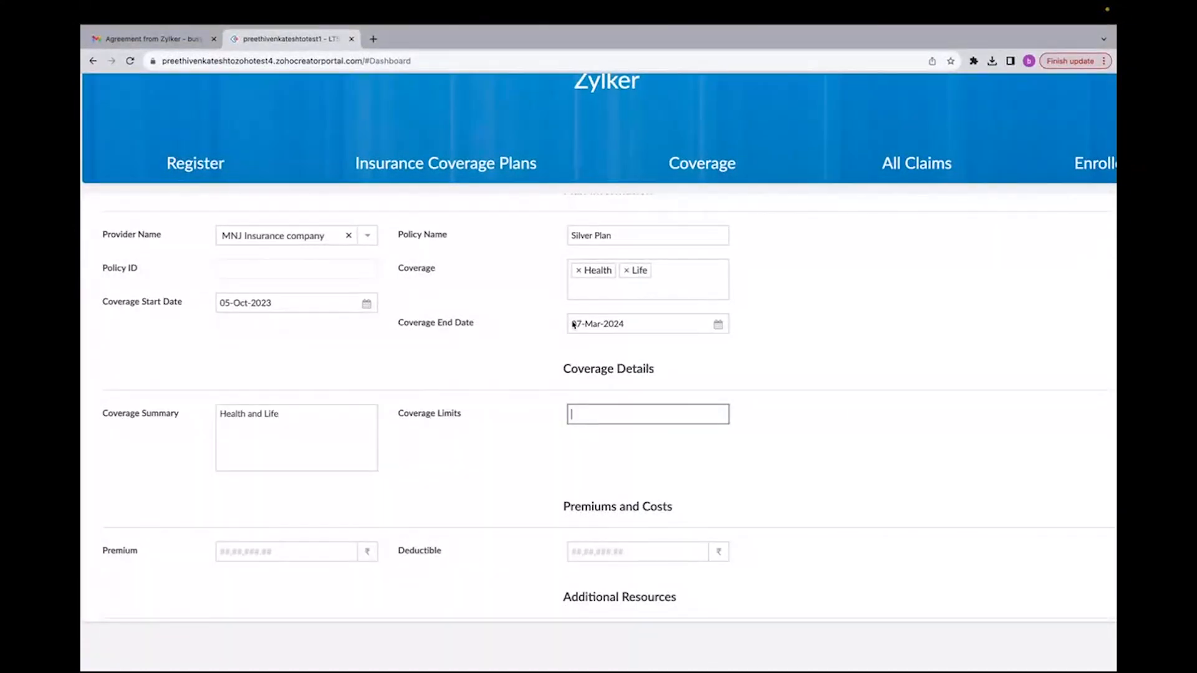
click(620, 235)
click(577, 414)
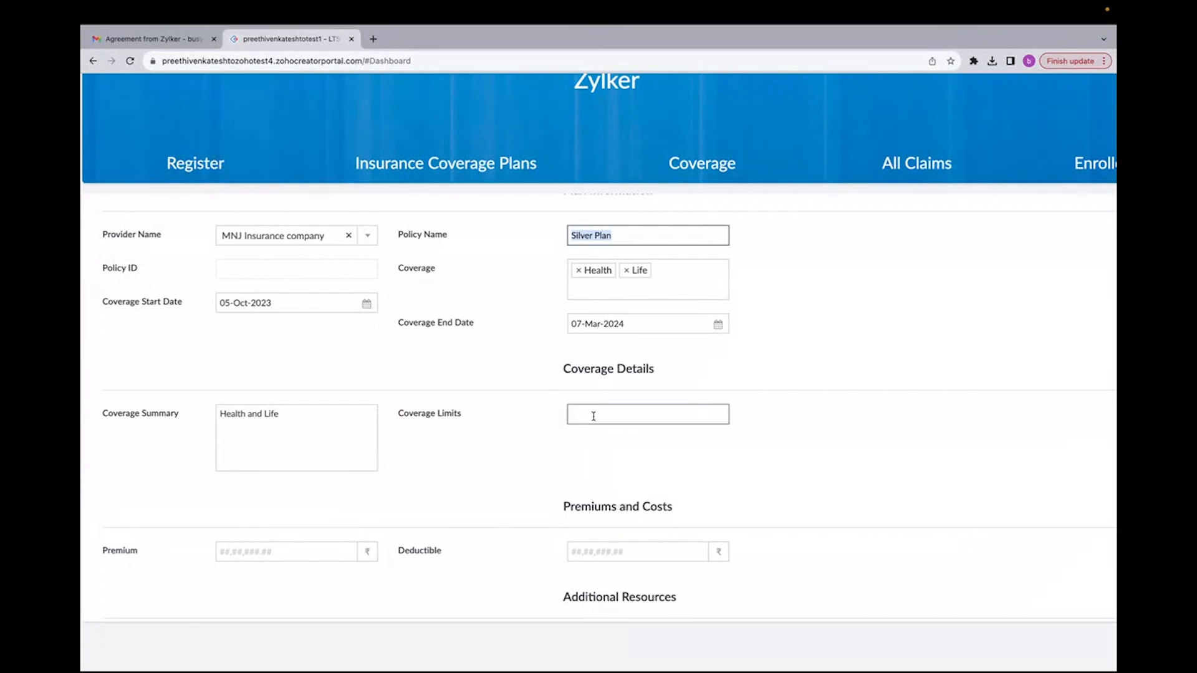
text(600000)
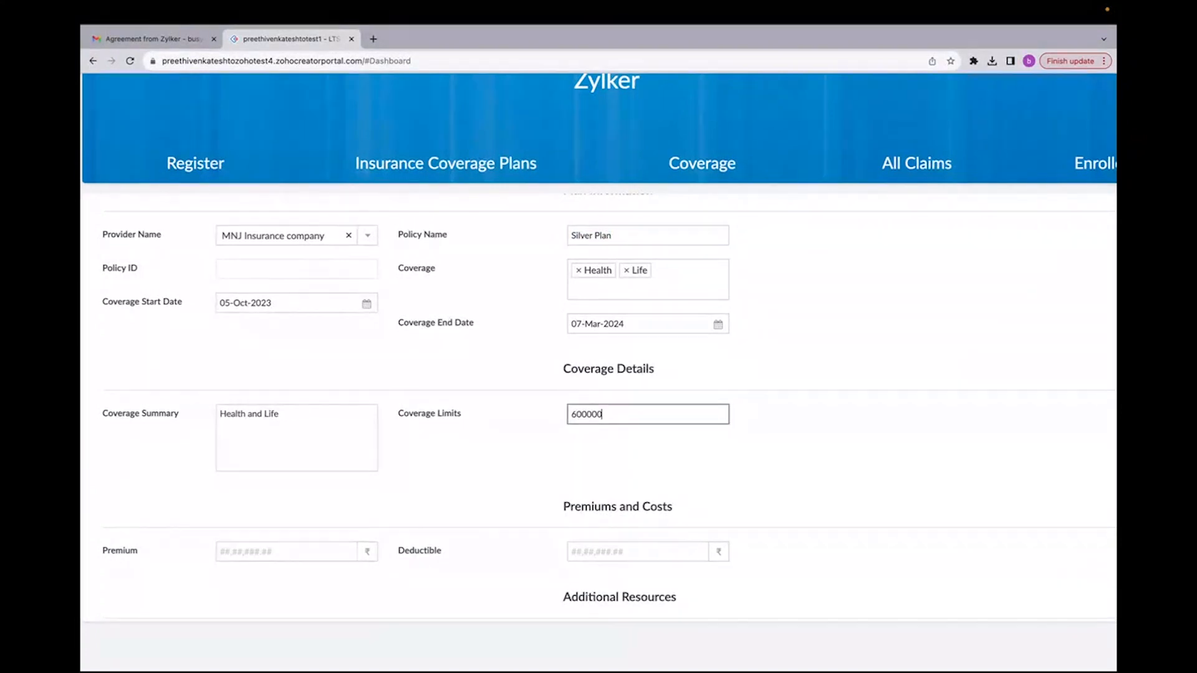
click(552, 504)
Step: Choose 60,000 as the premium and 5,40,000 as the deductible
scroll(427, 513, down, 1)
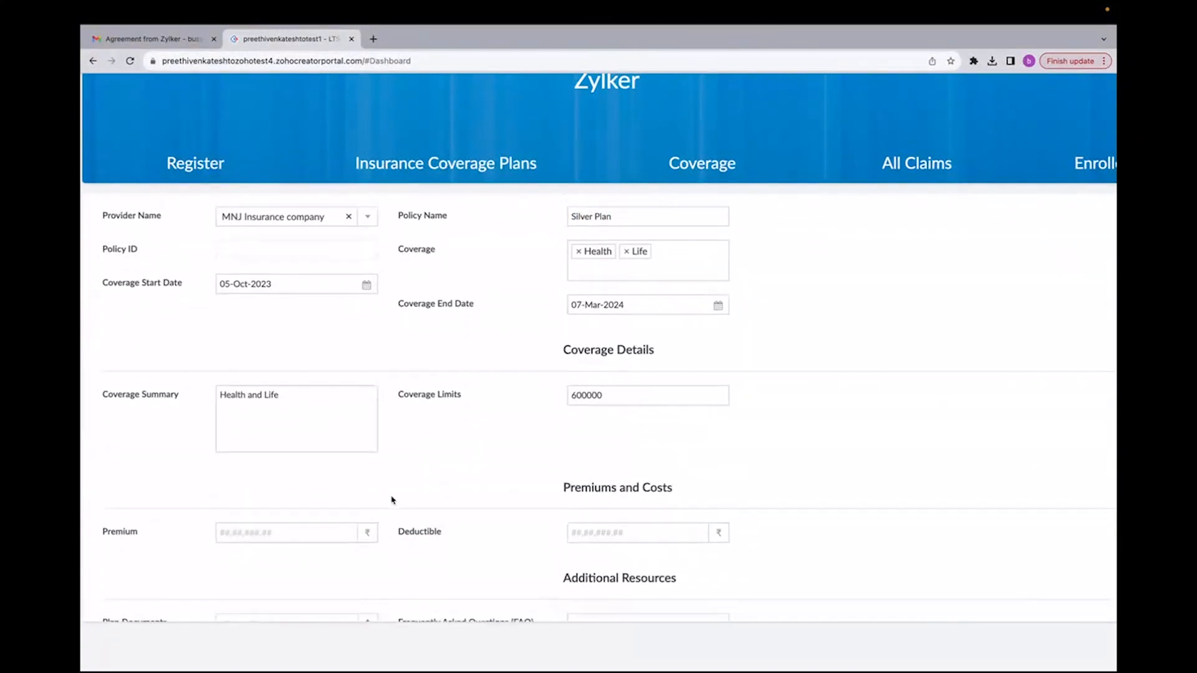
scroll(499, 411, down, 1)
click(569, 337)
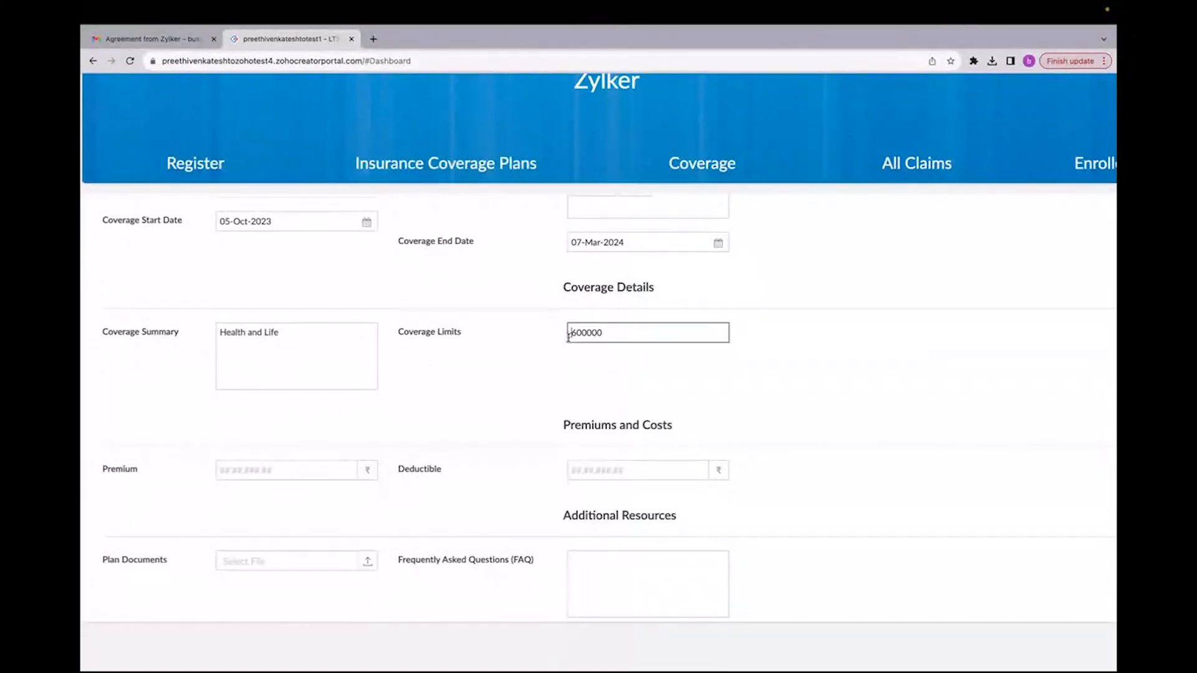
click(245, 477)
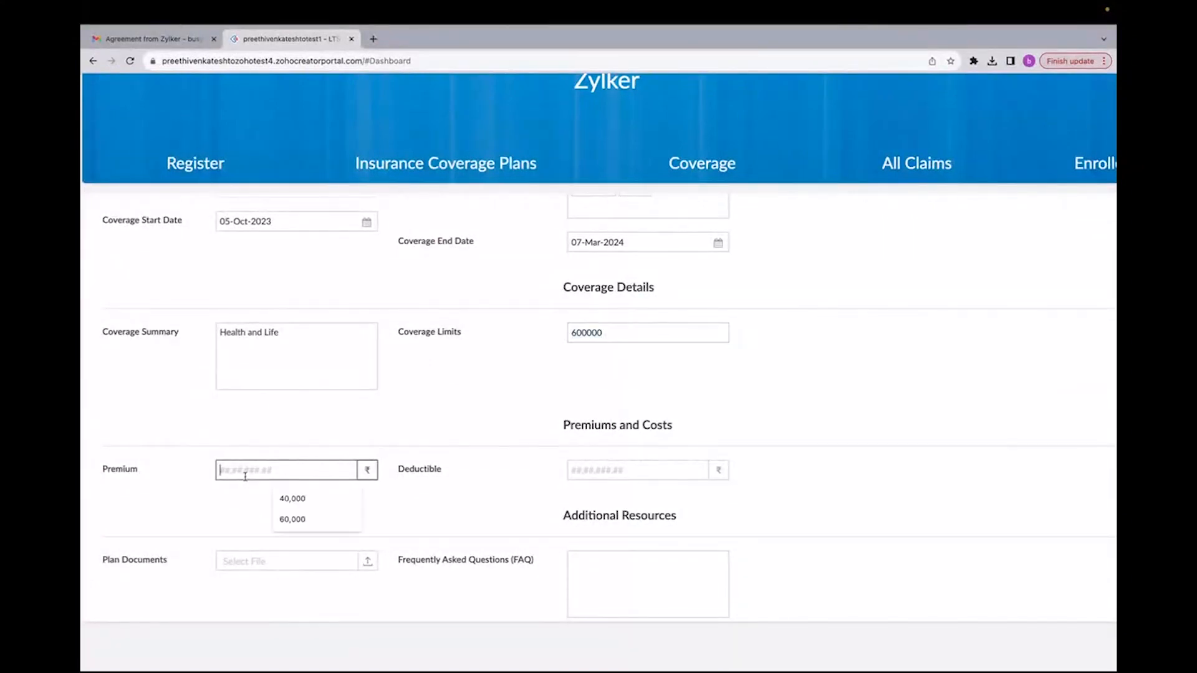
click(281, 520)
click(387, 511)
click(661, 477)
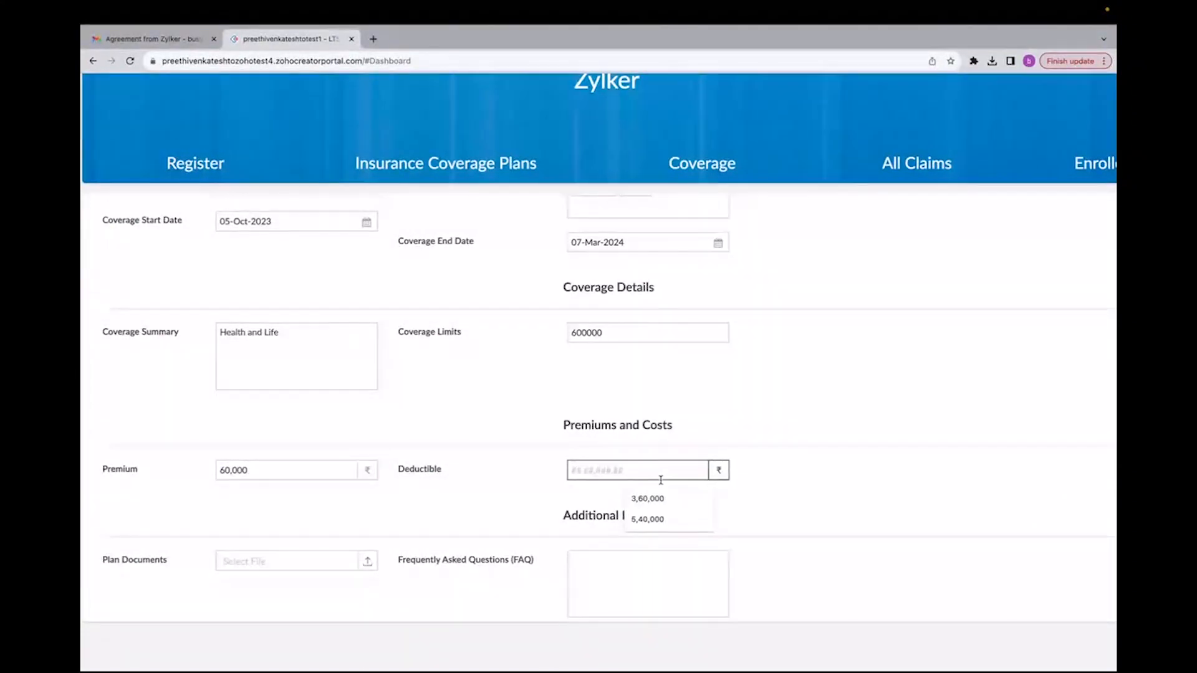
click(660, 521)
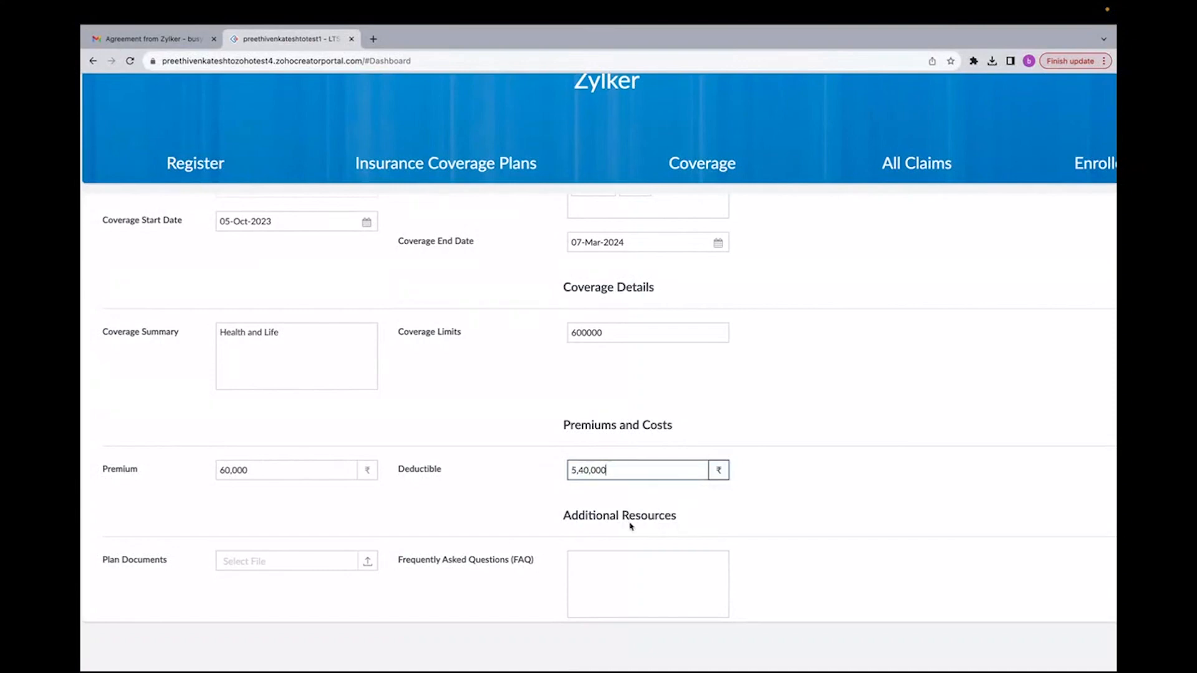
Step: Attach Document_Signing_Report_3_.pdf from Downloads as the plan document
scroll(500, 502, down, 2)
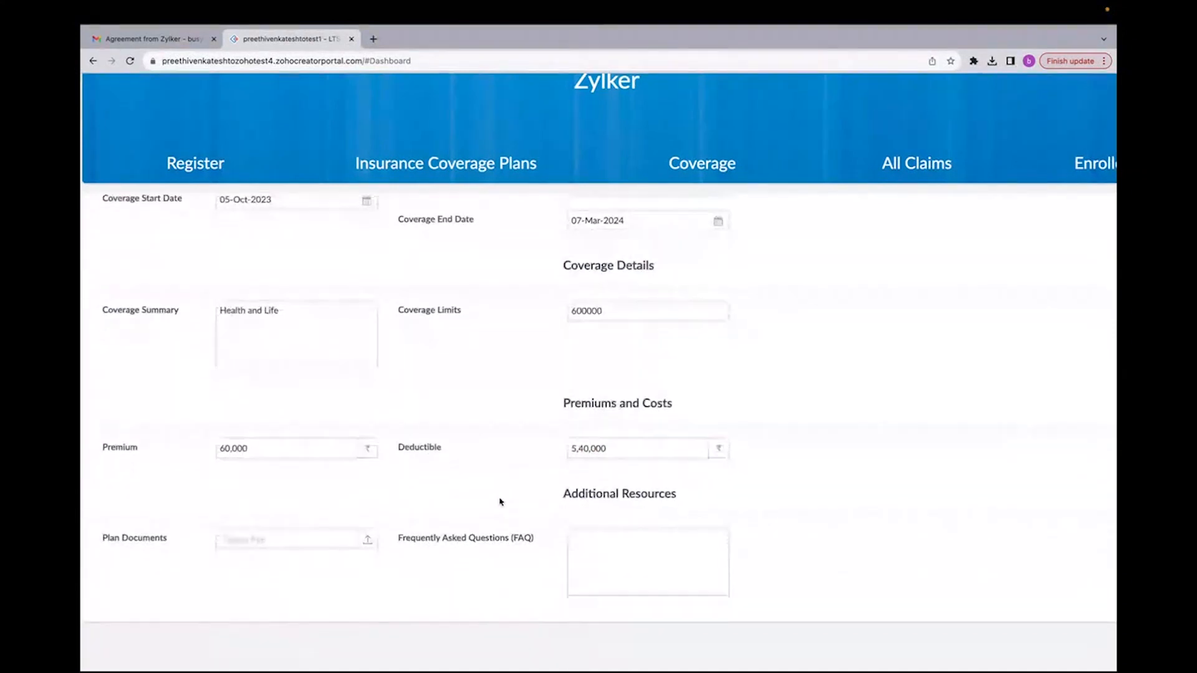
click(314, 461)
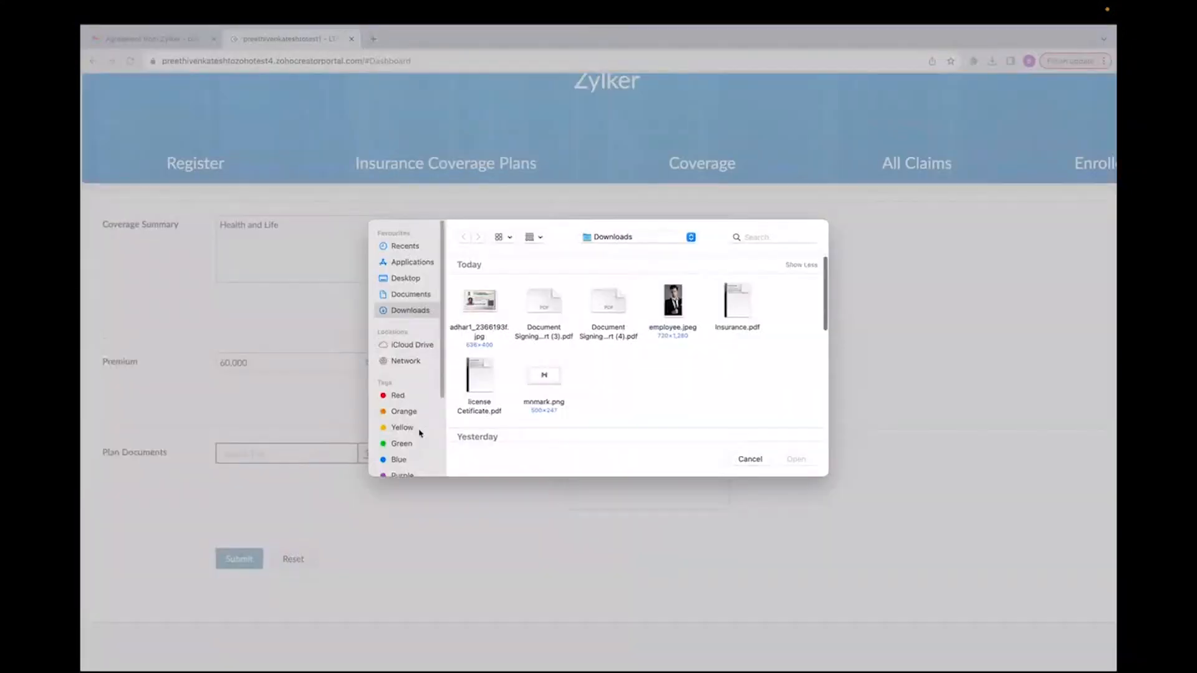
click(546, 330)
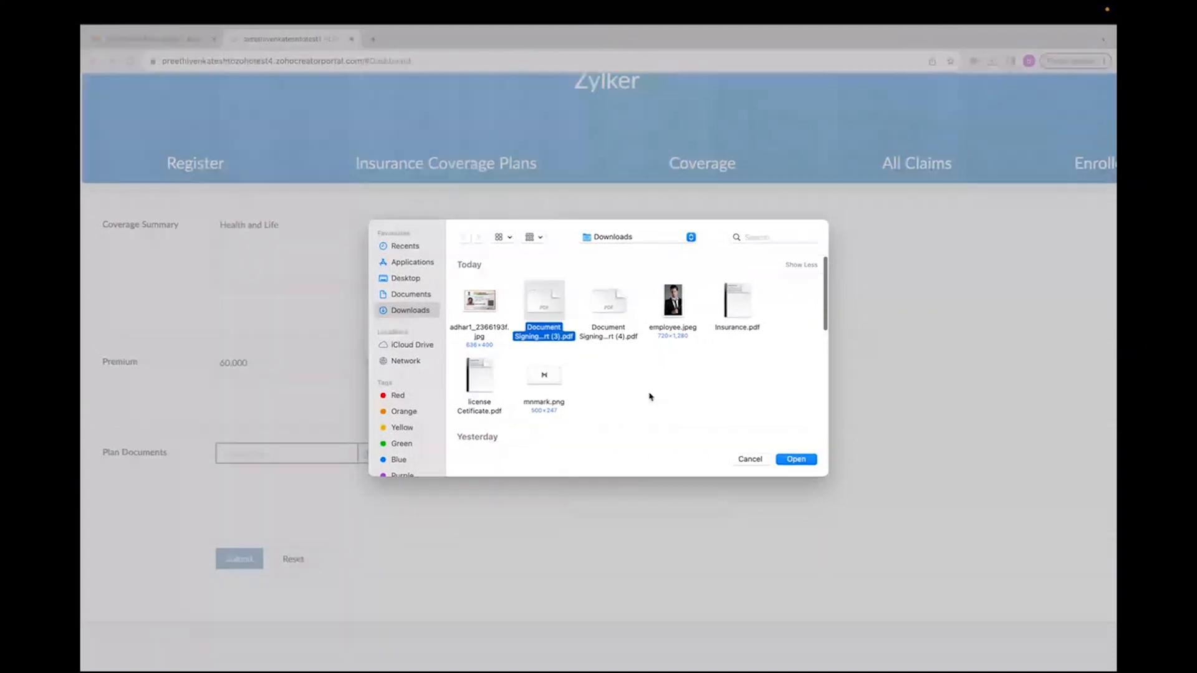
click(795, 462)
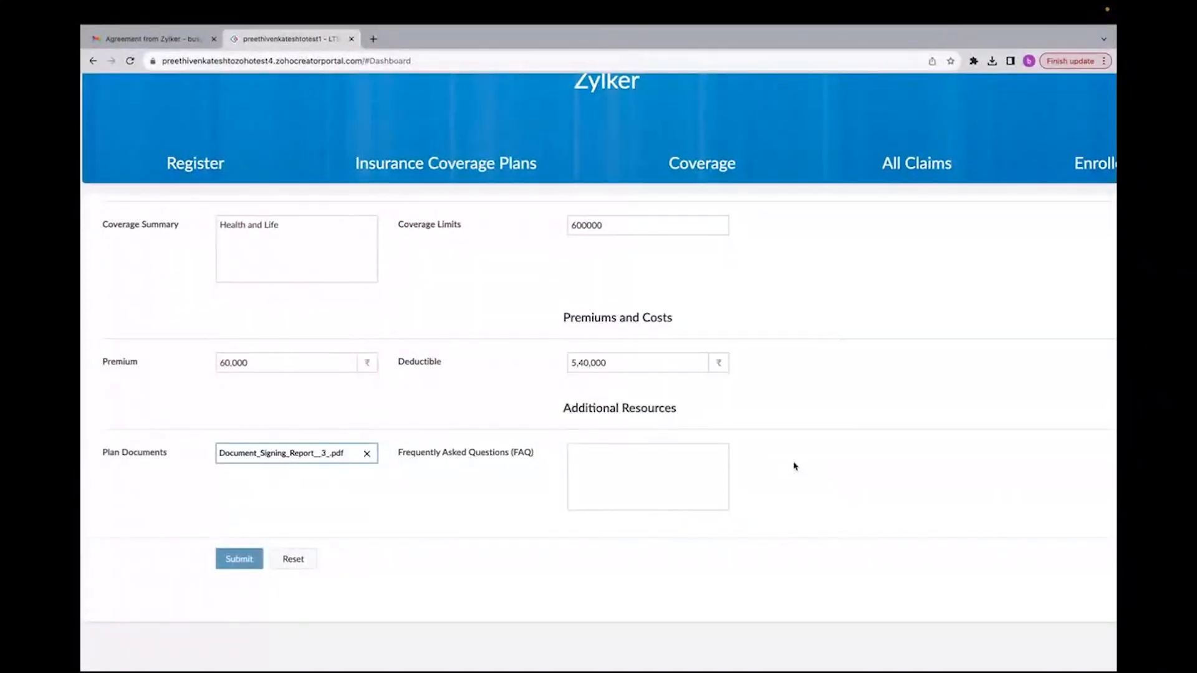
Step: Review the filled Silver Plan form and submit it
scroll(604, 478, up, 5)
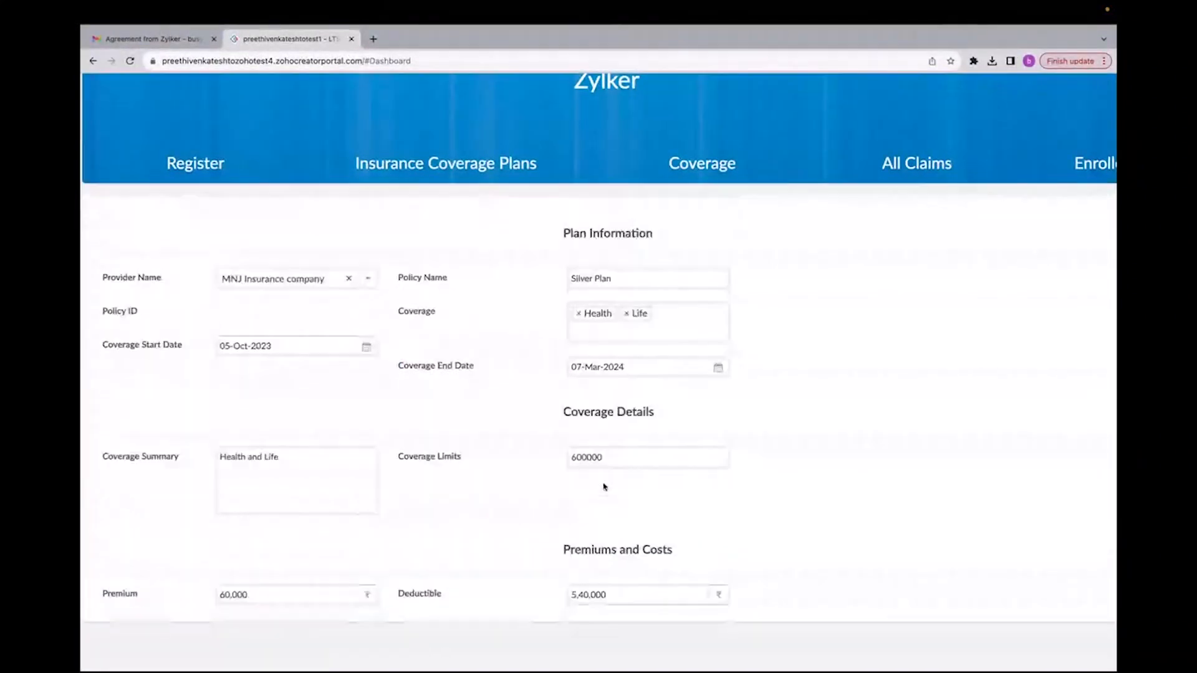
scroll(605, 487, up, 1)
scroll(454, 481, down, 3)
scroll(391, 443, down, 2)
scroll(391, 443, down, 2)
click(222, 587)
Step: Start a new plan for MNJ Insurance company with the policy name Golden
click(286, 336)
click(275, 359)
click(520, 336)
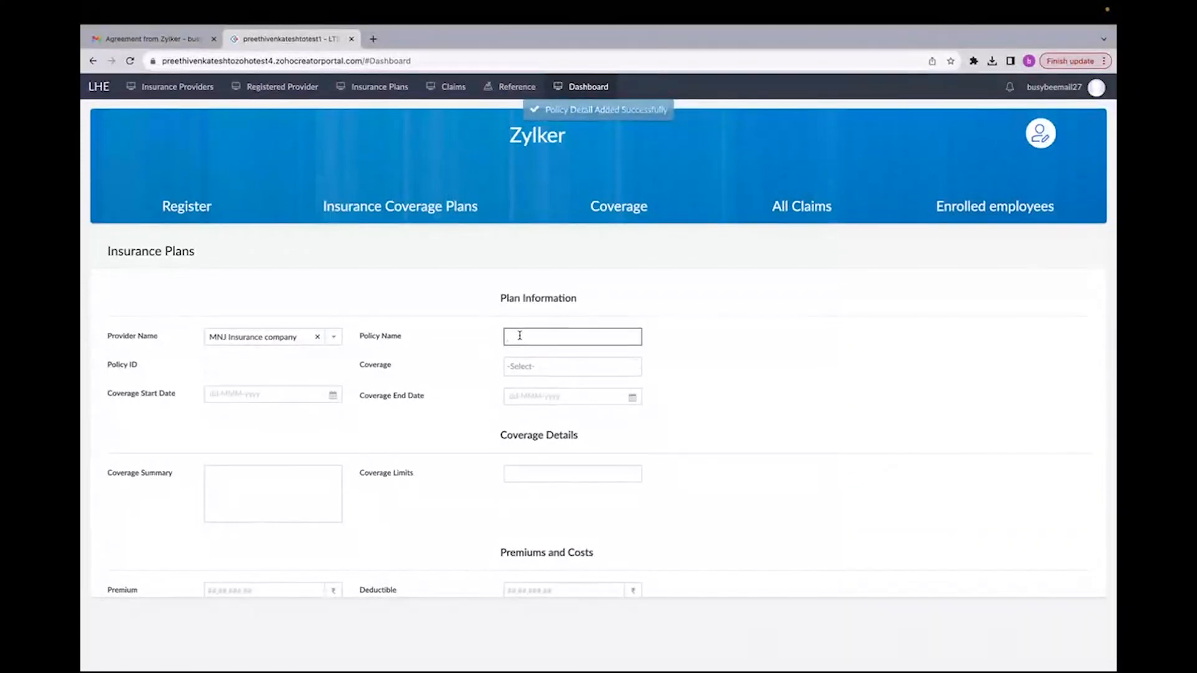
text(Golden)
Step: Choose Health coverage and set the coverage start date to 05-Oct-2023
click(548, 367)
click(527, 383)
click(298, 391)
click(299, 392)
click(306, 460)
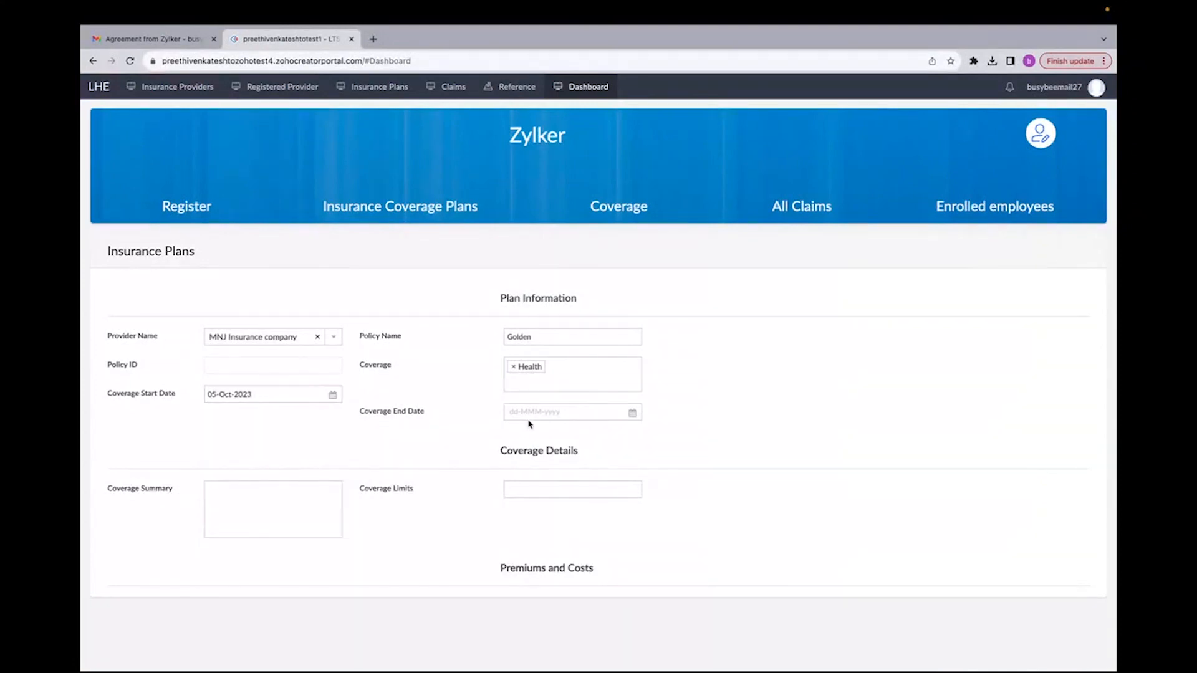
Step: Set the coverage end date to 08-Aug-2025
click(536, 413)
click(604, 436)
click(648, 436)
click(648, 437)
click(631, 505)
click(626, 498)
Step: Enter Health as the plan's coverage summary
click(282, 530)
text(HGe)
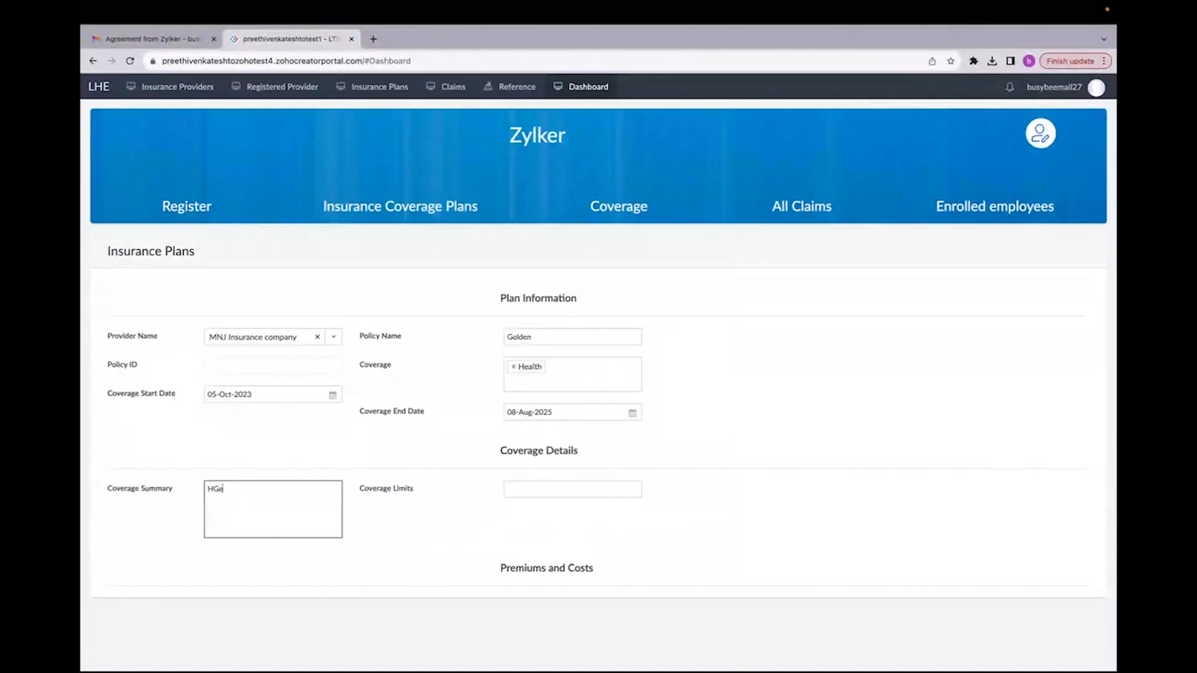
text(alth)
key(BackSpace)
key(BackSpace)
key(BackSpace)
key(BackSpace)
key(BackSpace)
key(BackSpace)
text(ealth)
Step: Set the coverage limits to 700000 and pick 60,000 as the premium
click(522, 490)
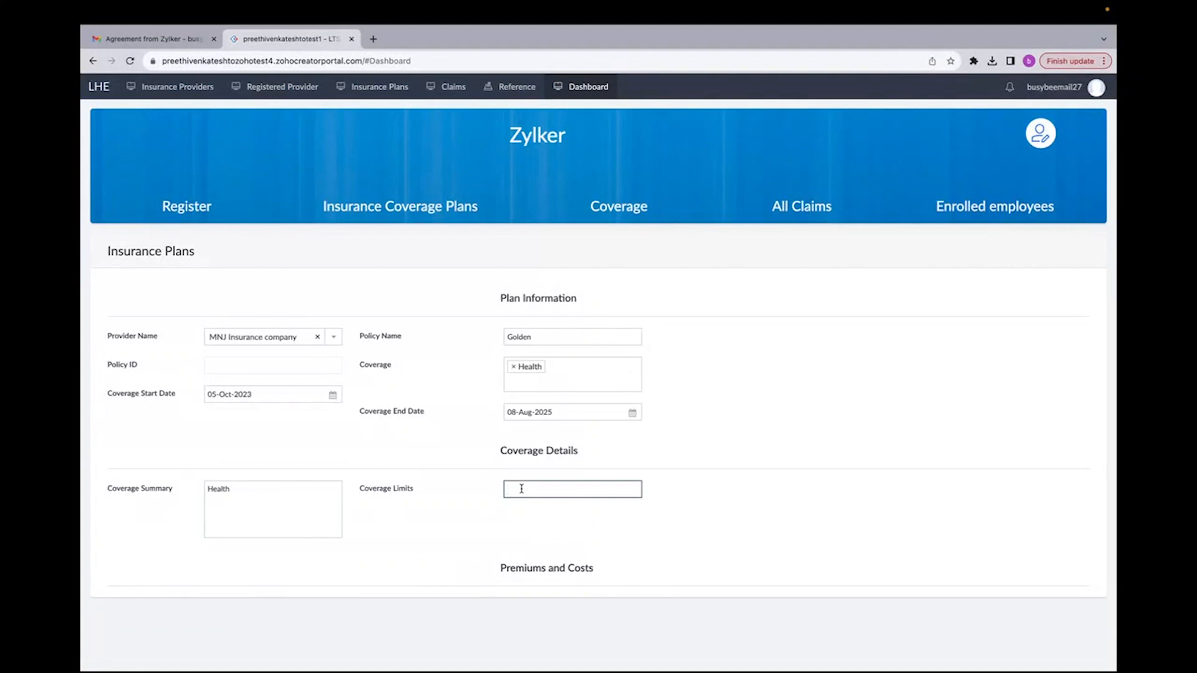
text(700000)
scroll(453, 562, down, 3)
click(294, 449)
click(286, 479)
Step: Set the deductible to 6,40,000
click(507, 449)
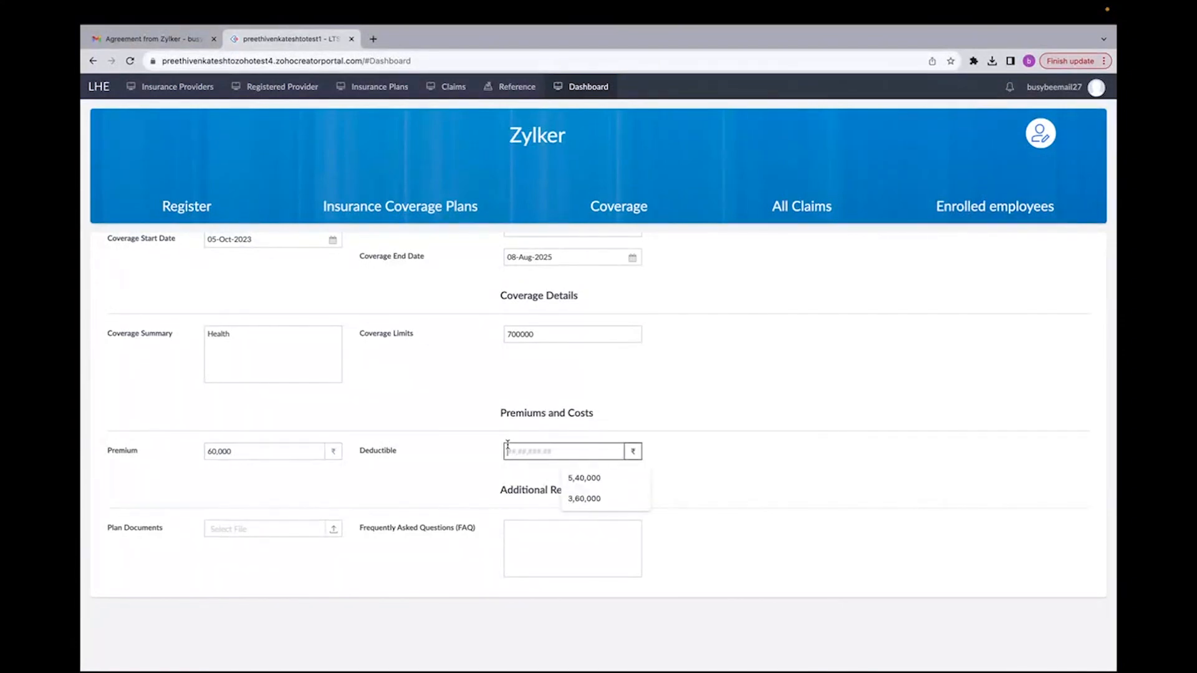
text(640000)
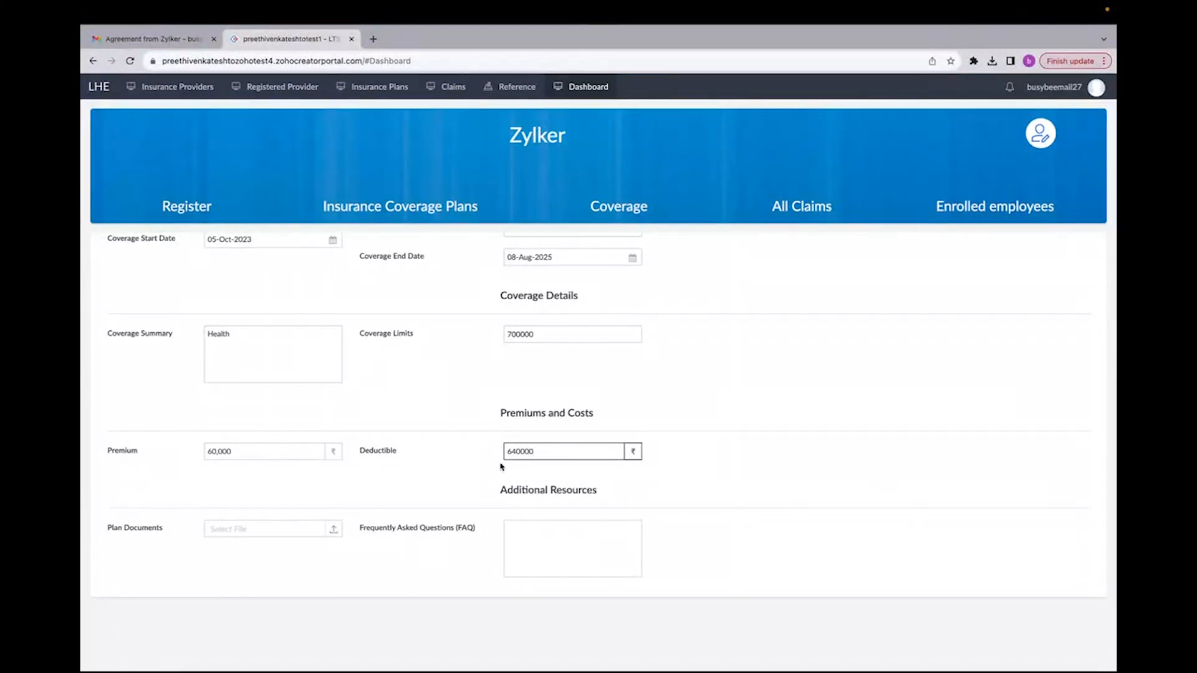
click(461, 485)
scroll(462, 485, down, 3)
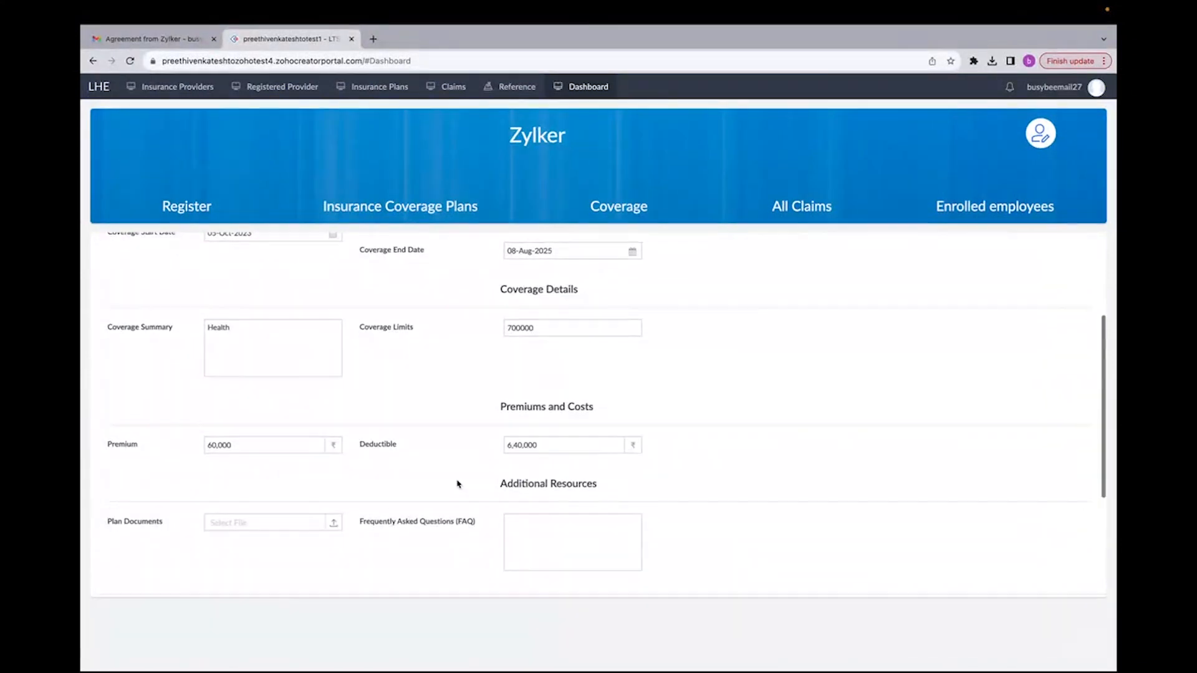
Step: Attach the Document Signing (4) PDF as the plan document and submit the Golden plan
click(267, 374)
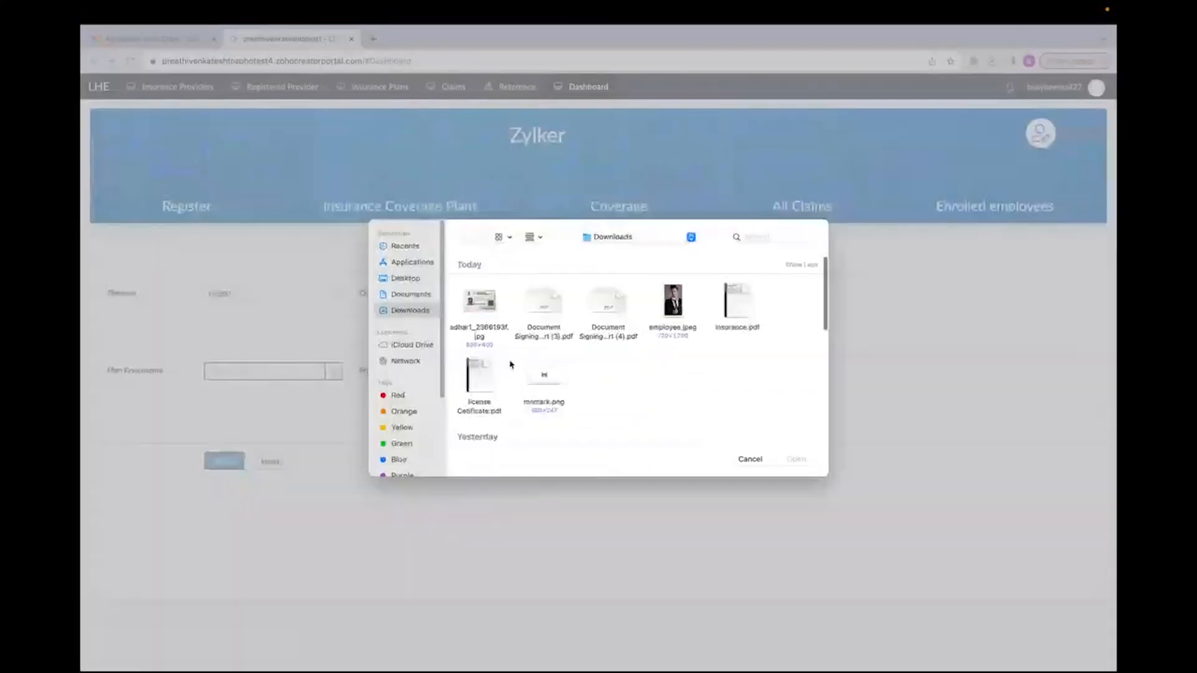
click(596, 332)
click(796, 459)
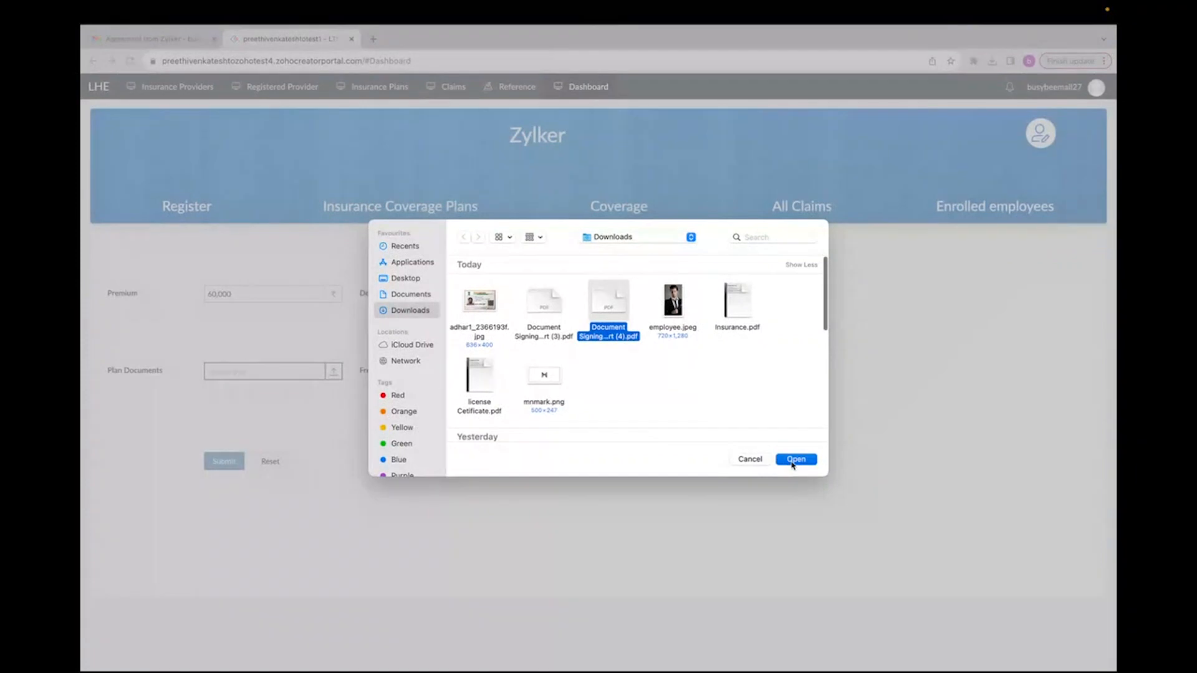
scroll(404, 479, down, 5)
click(225, 419)
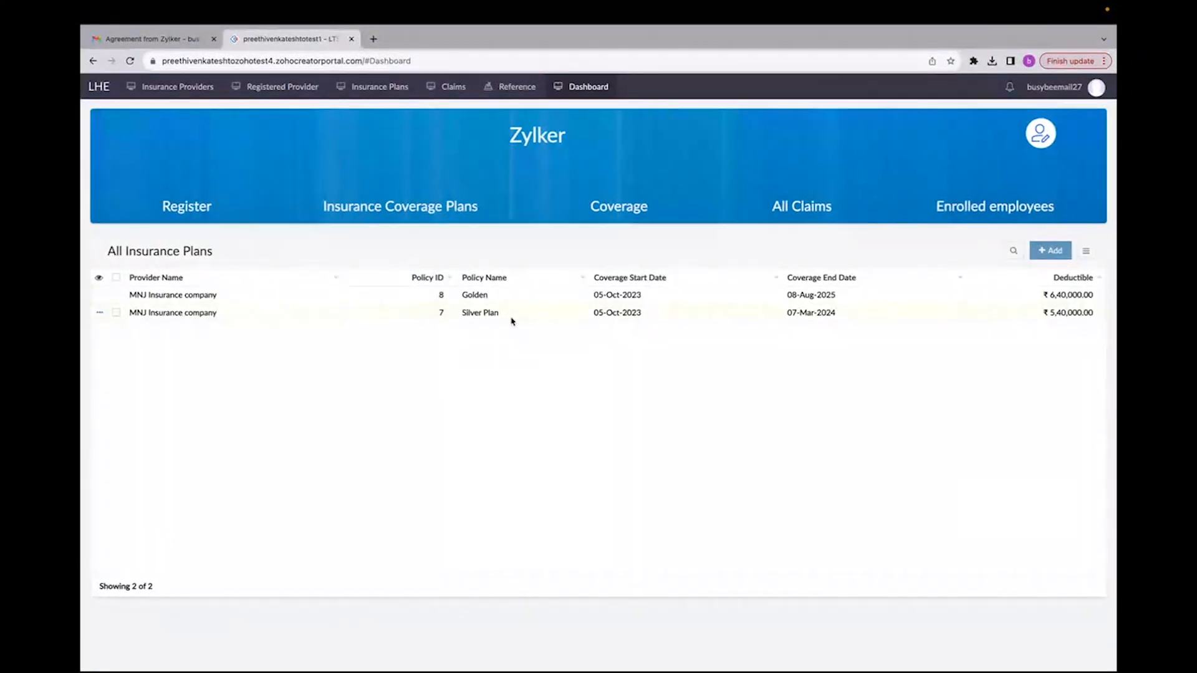
Step: Switch to the Zoho Creator app tab and open the Insurance Plans report to review the plan records
key(ctrl+Left)
click(188, 37)
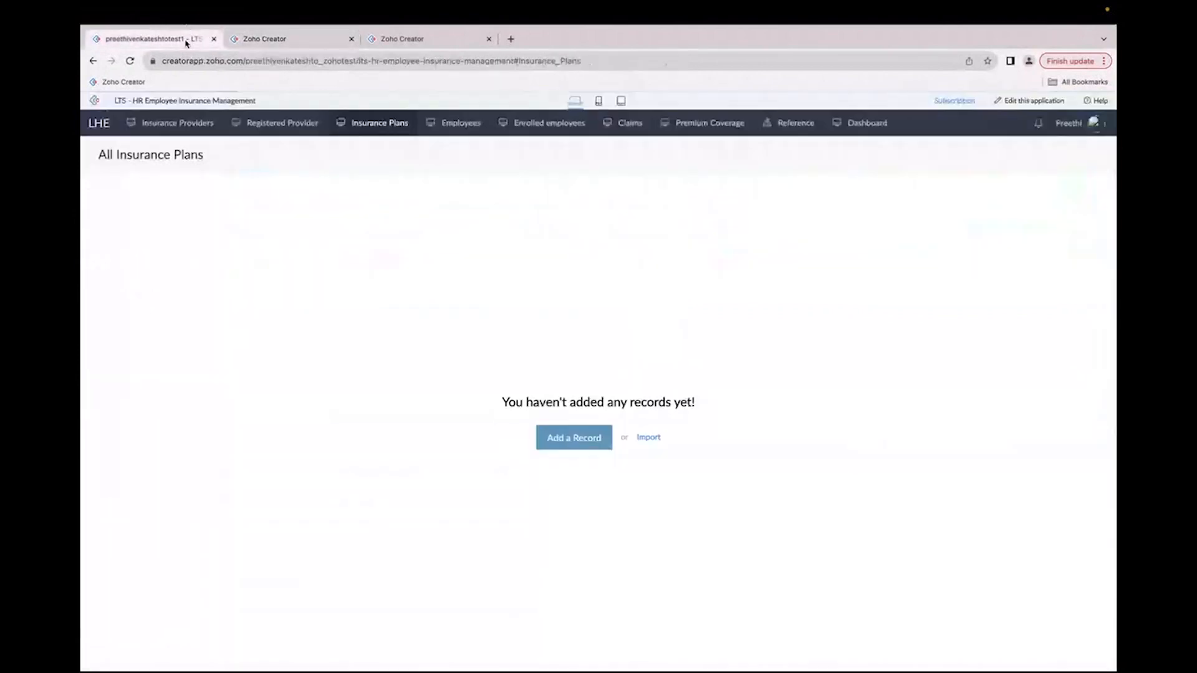
click(369, 123)
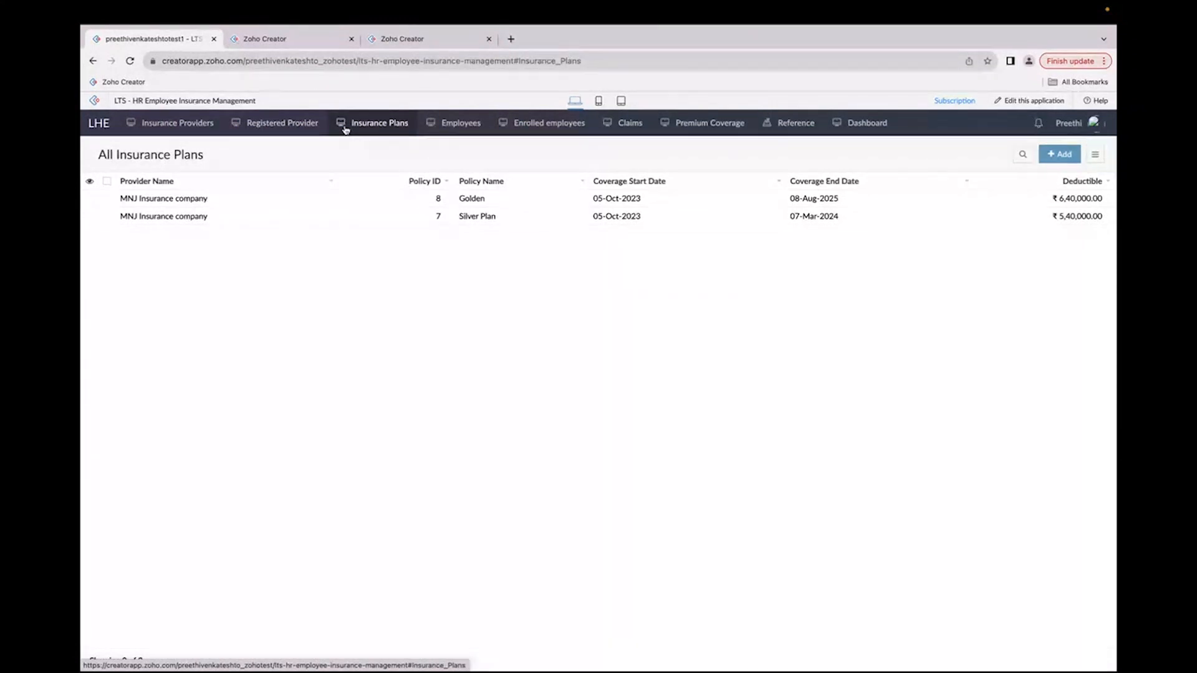
Step: Open the Employees report and start adding a new employee record
click(435, 124)
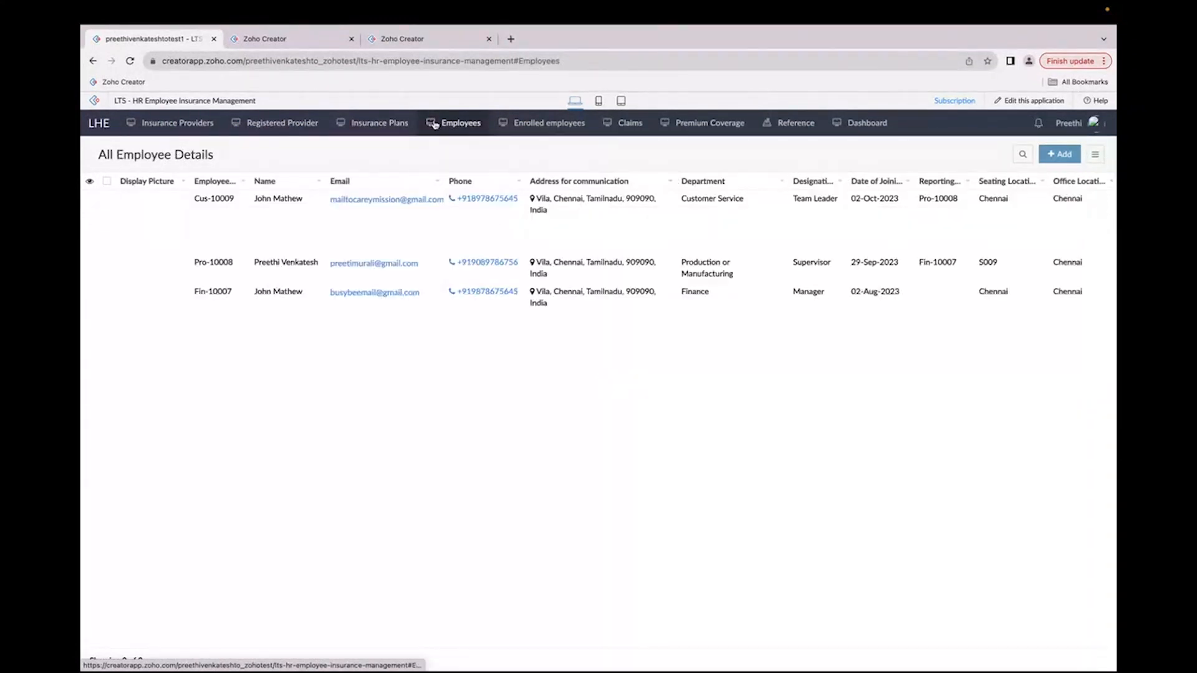
key(ctrl+Left)
key(Right)
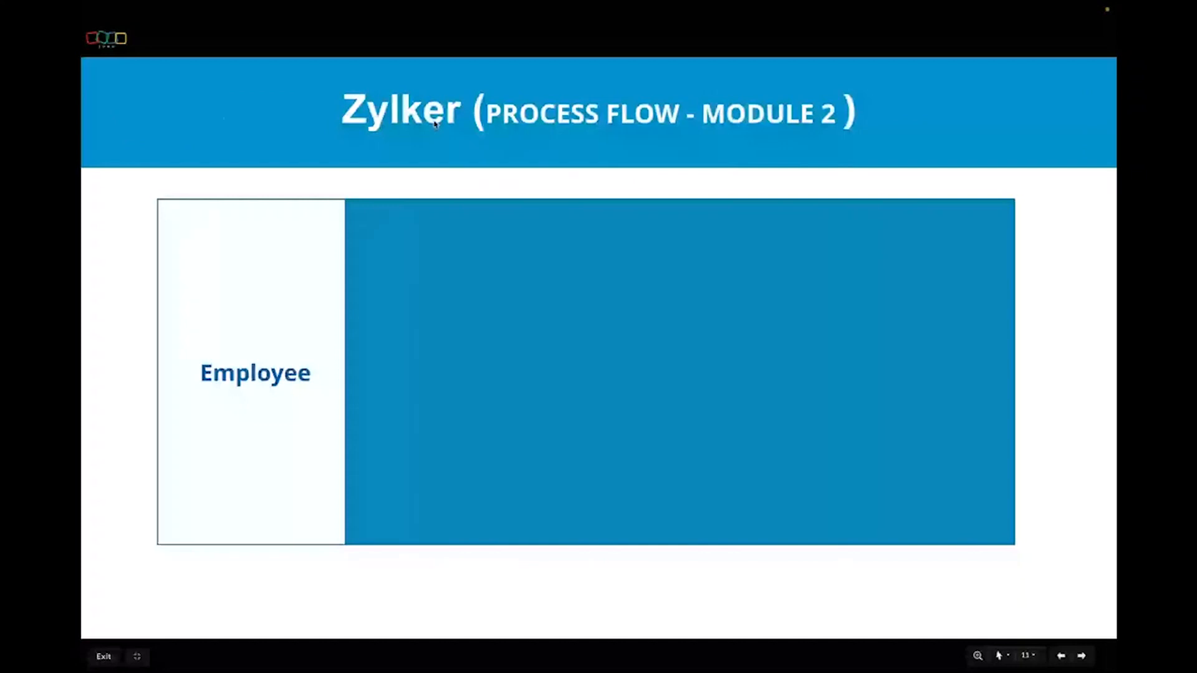
key(ctrl+Right)
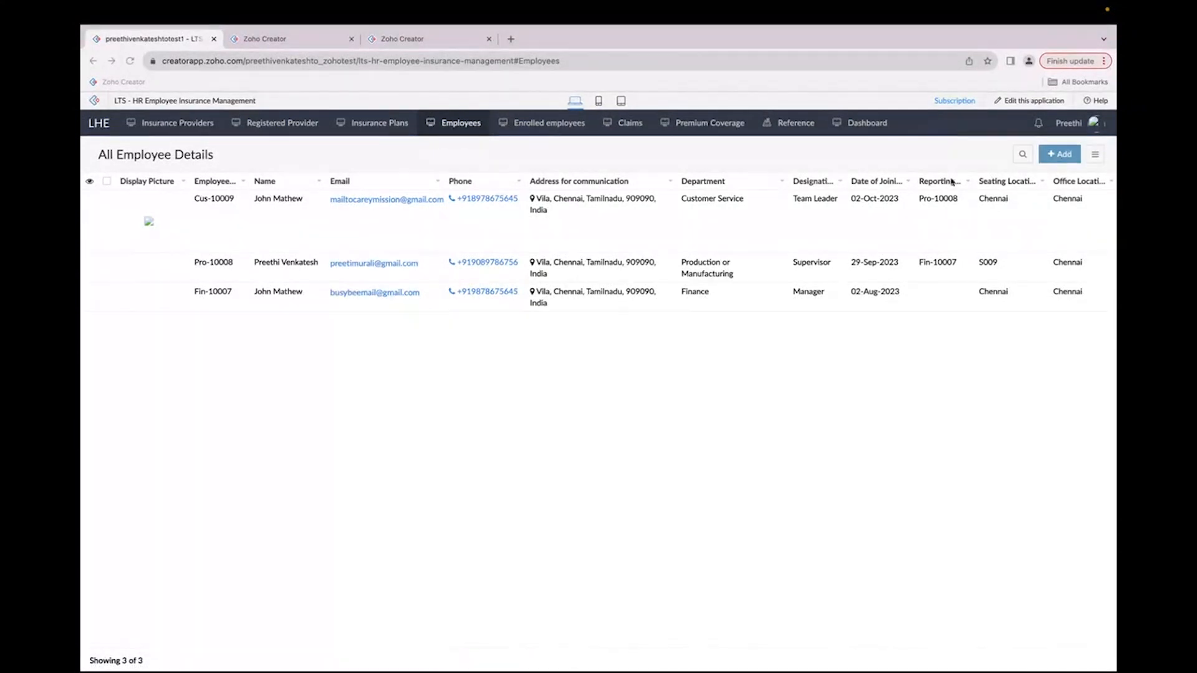
click(1062, 154)
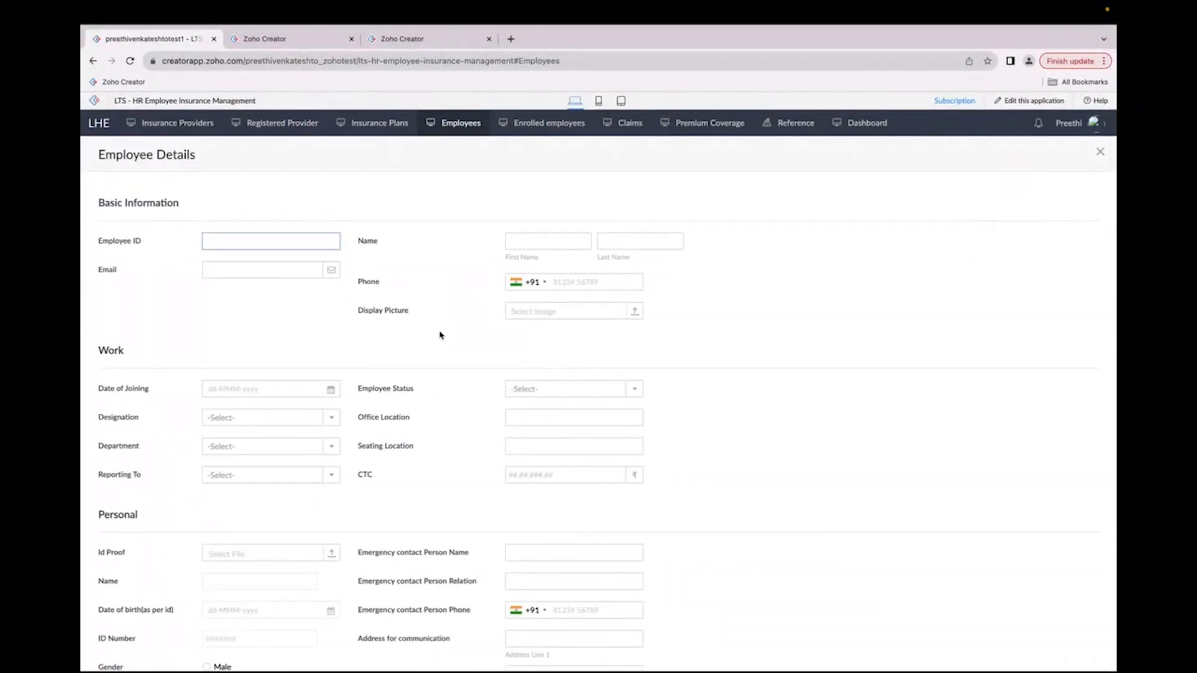
Step: Copy the employee's e-mail address from Gmail and paste it into the new employee's Email field
key(ctrl+Right)
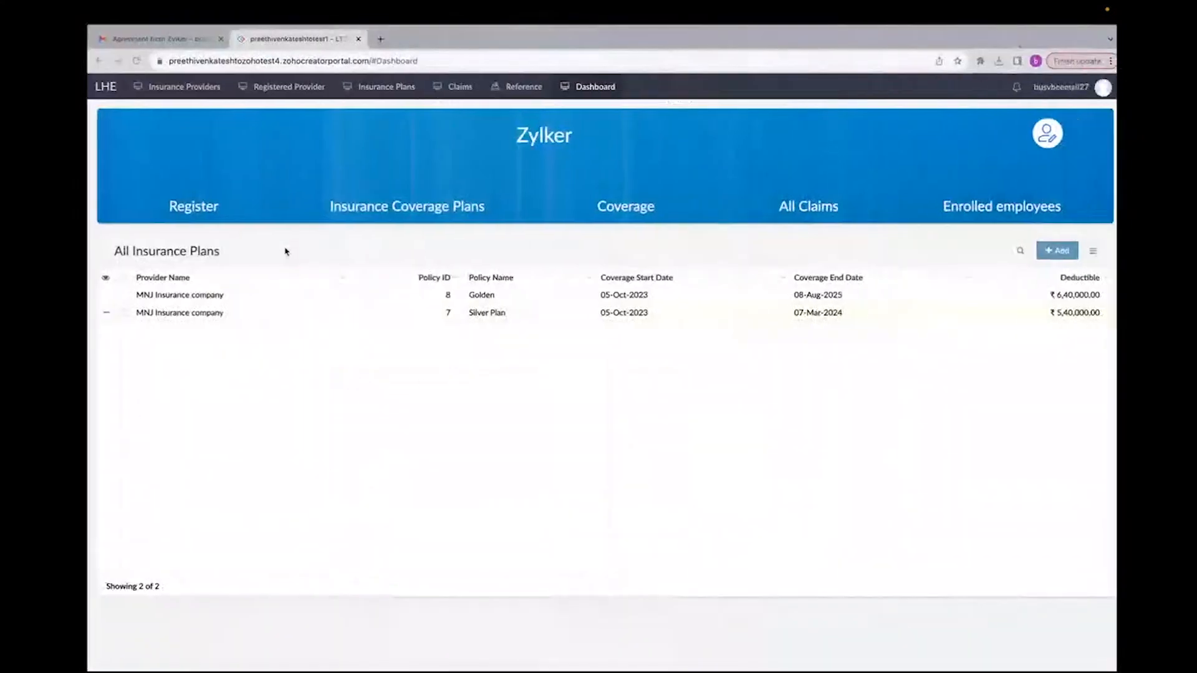
key(ctrl+Up)
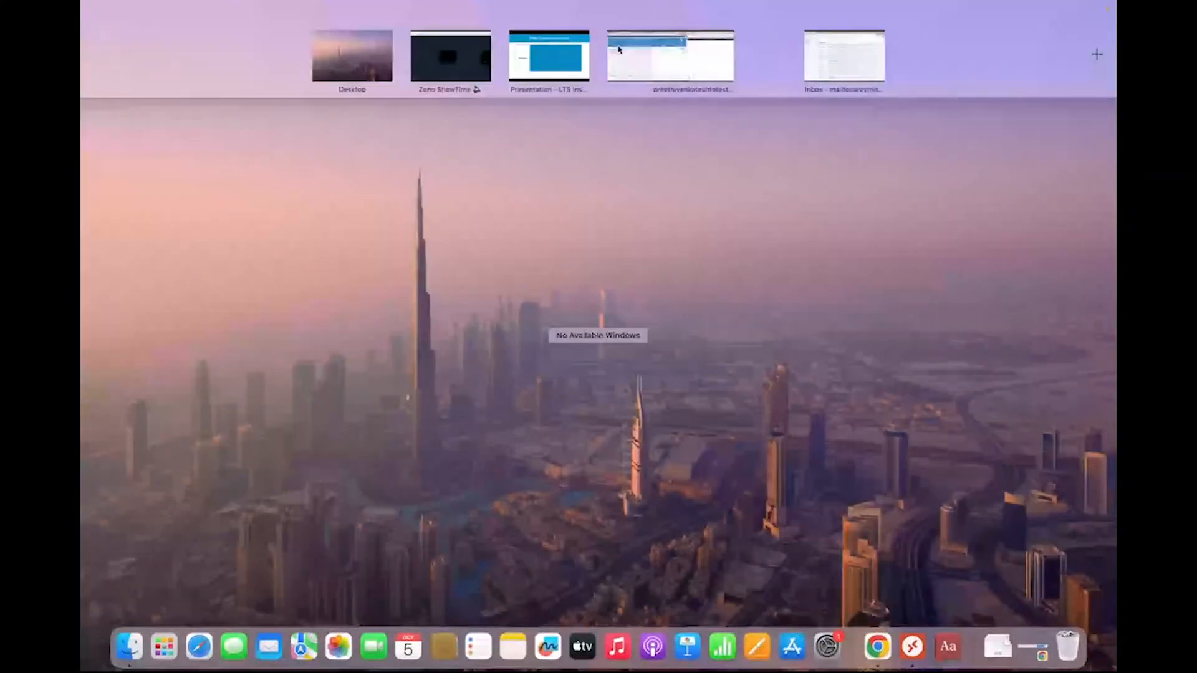
click(714, 48)
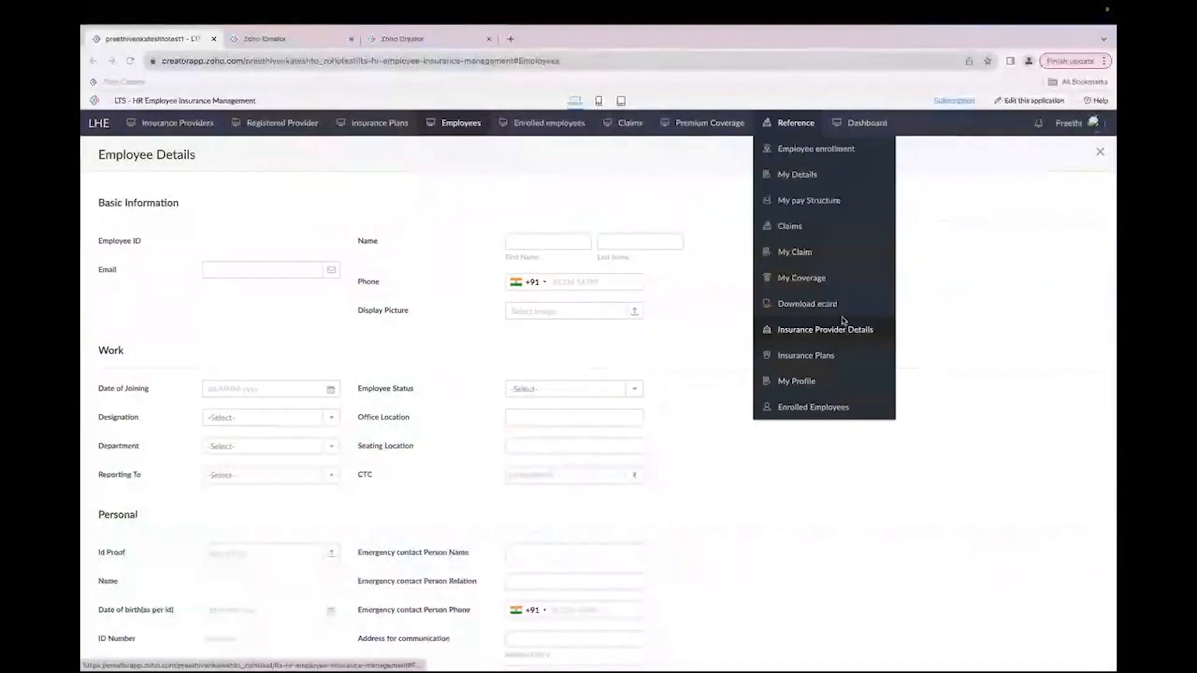
key(ctrl+Right)
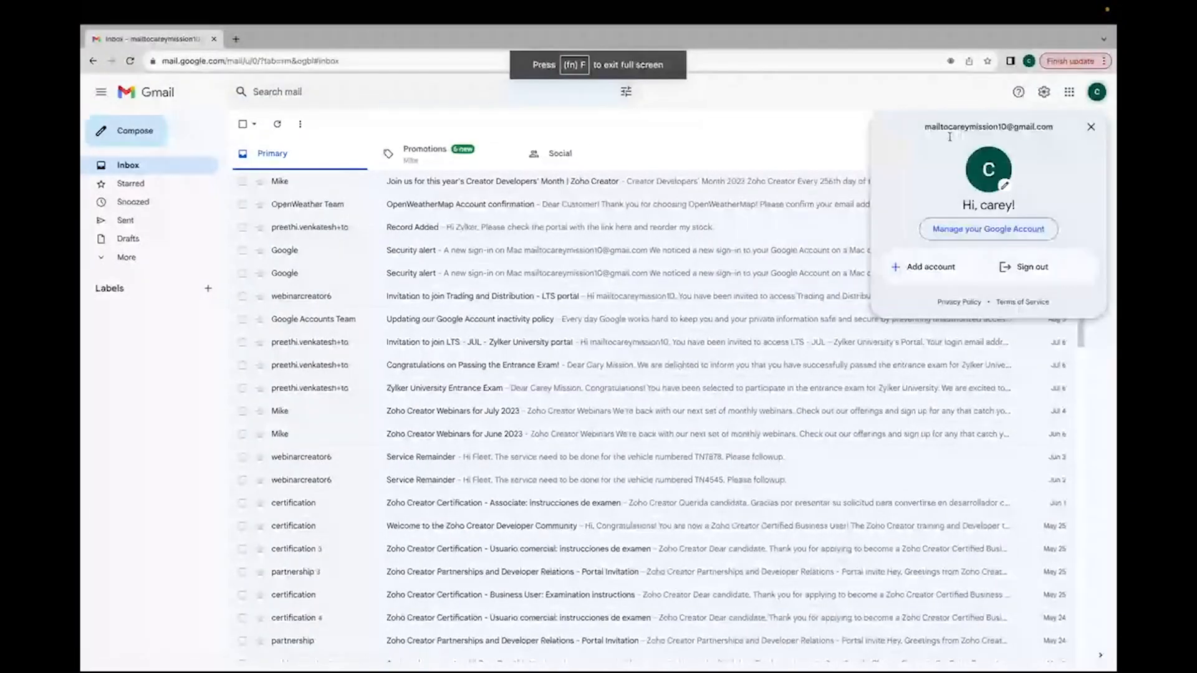
drag(1054, 127, 924, 129)
key(super+c)
key(ctrl+Left)
key(ctrl+Right)
key(ctrl+Left)
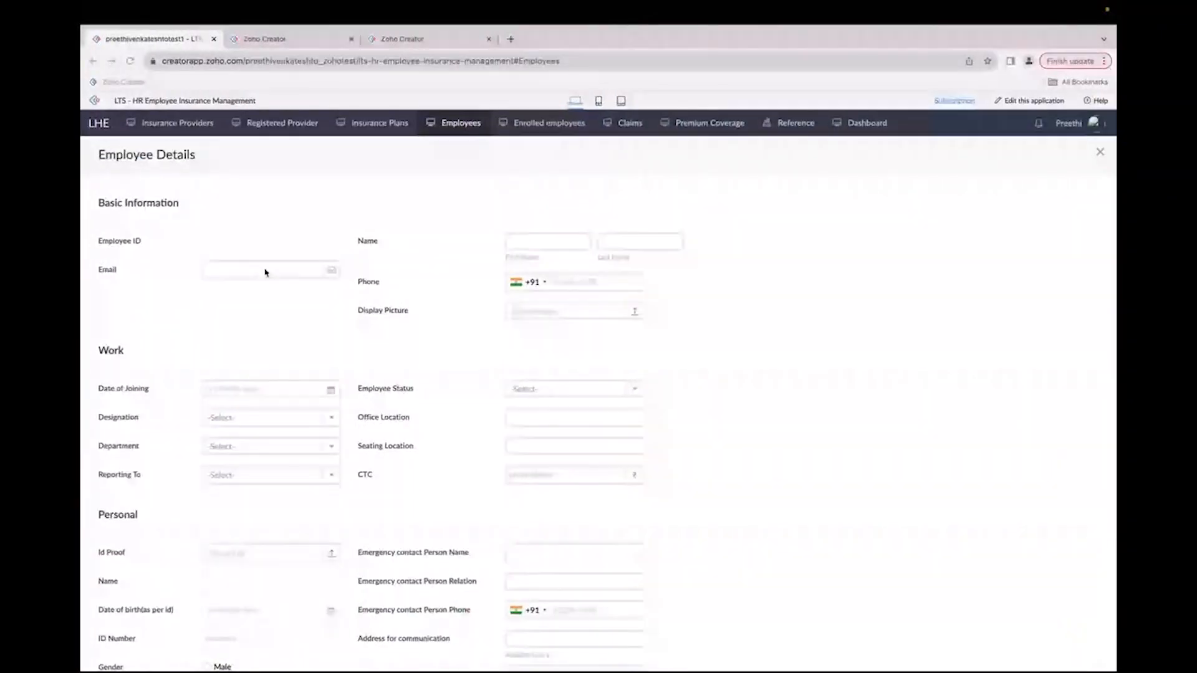
click(267, 270)
key(super+v)
Step: Fill in the employee's first name, last name and phone number
click(546, 241)
text(Sriram)
key(Tab)
text(M)
click(554, 281)
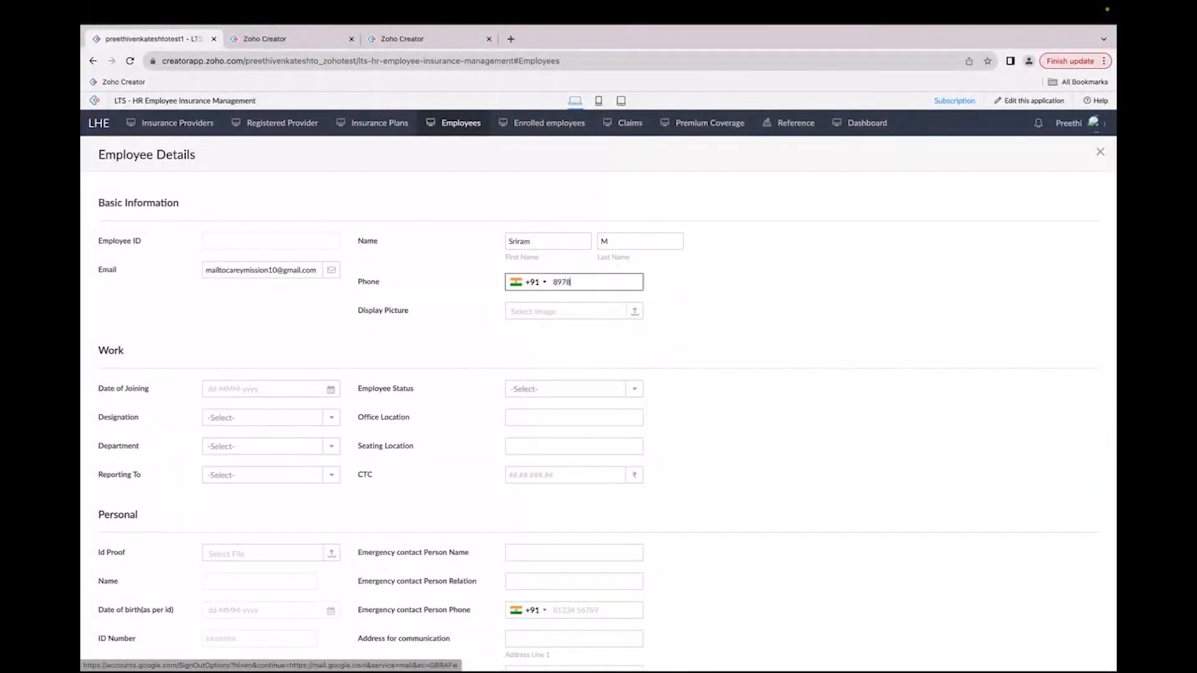
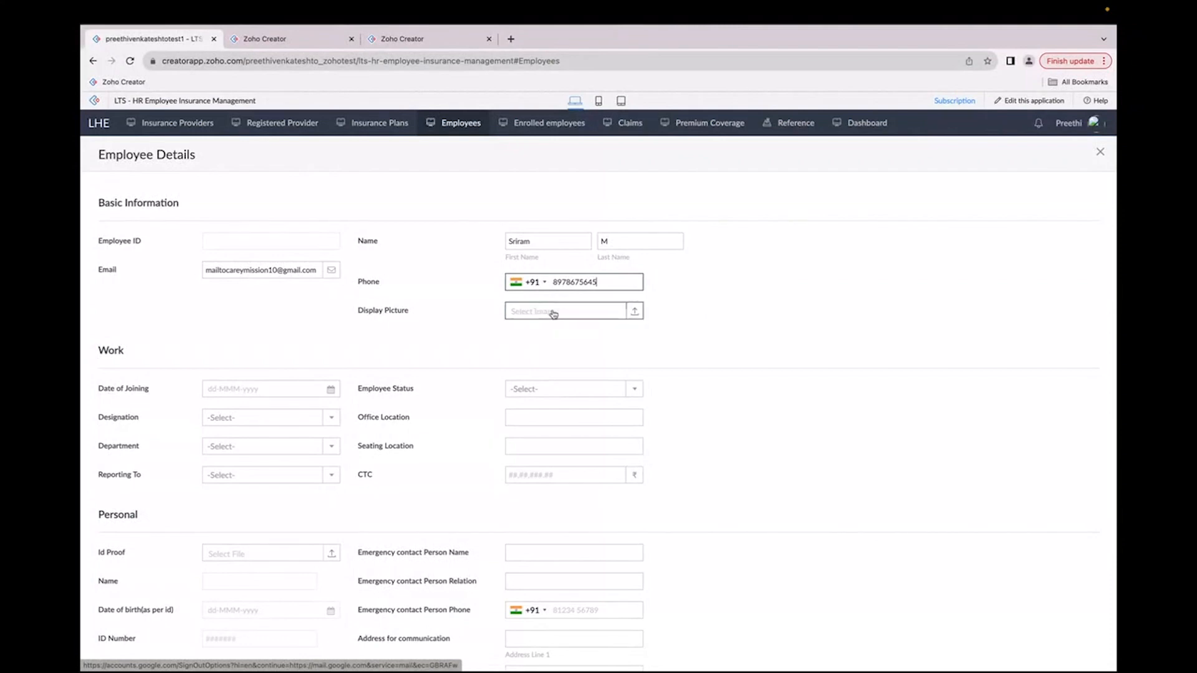
Step: Upload employee.jpeg from Downloads as the display picture
click(552, 312)
click(663, 333)
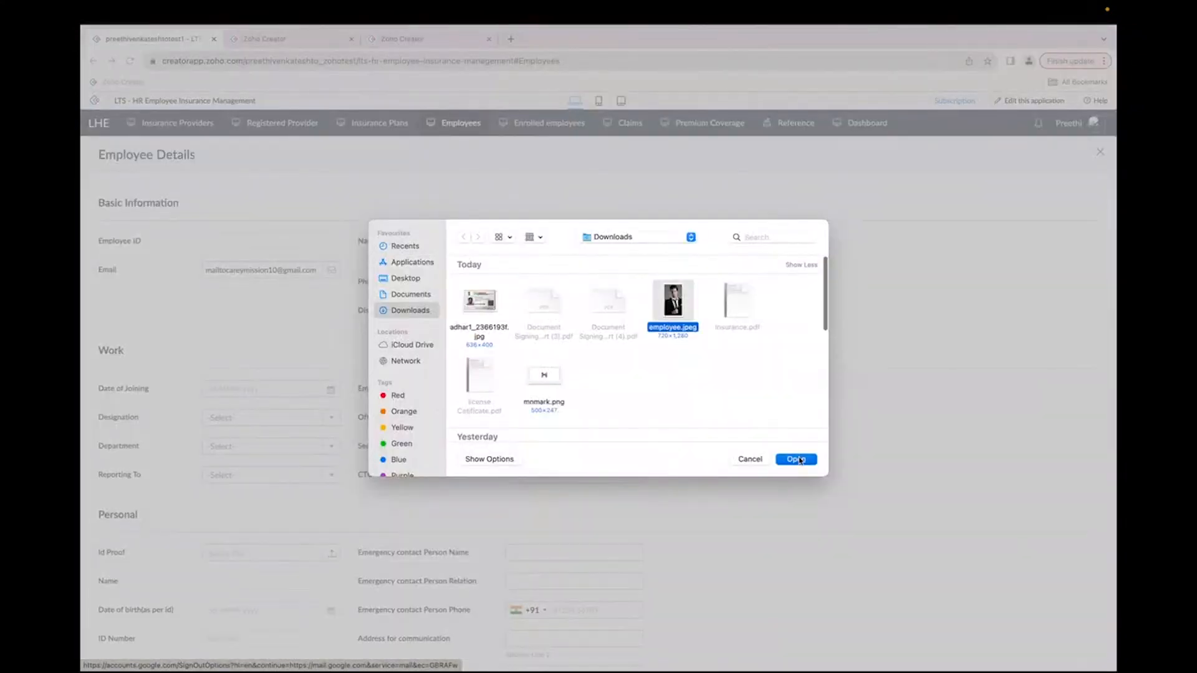
click(796, 460)
Step: Set the date of joining to 02-Oct-2023 and the employee status to Active
scroll(423, 455, down, 3)
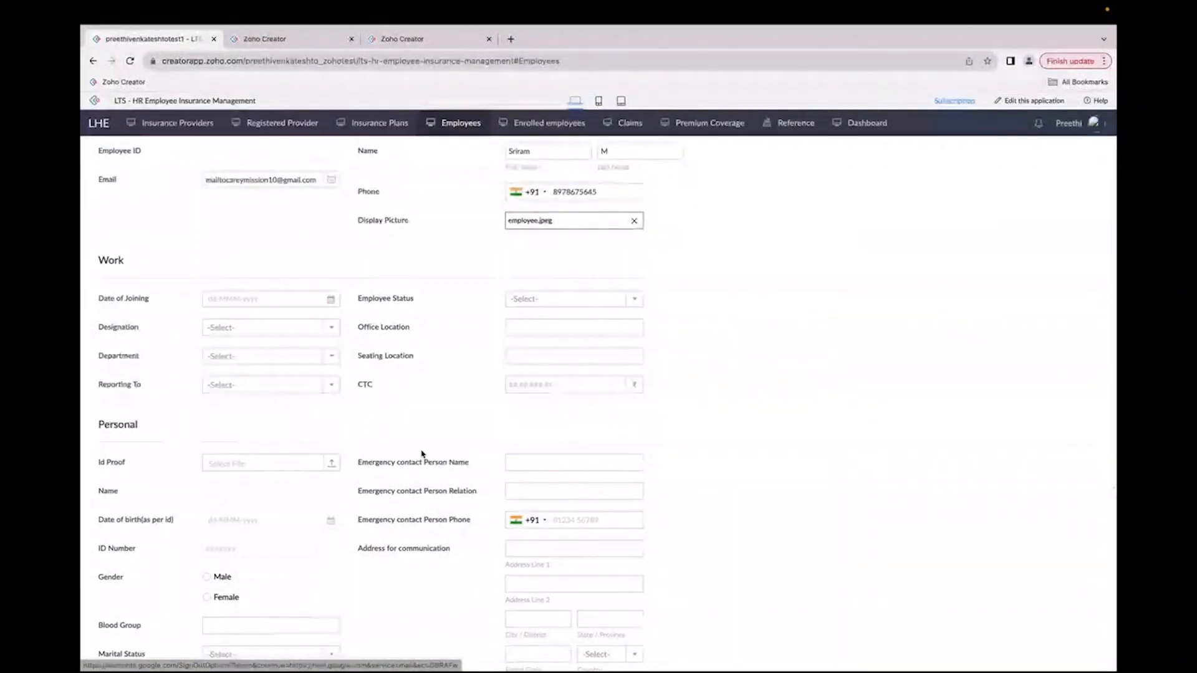
click(212, 275)
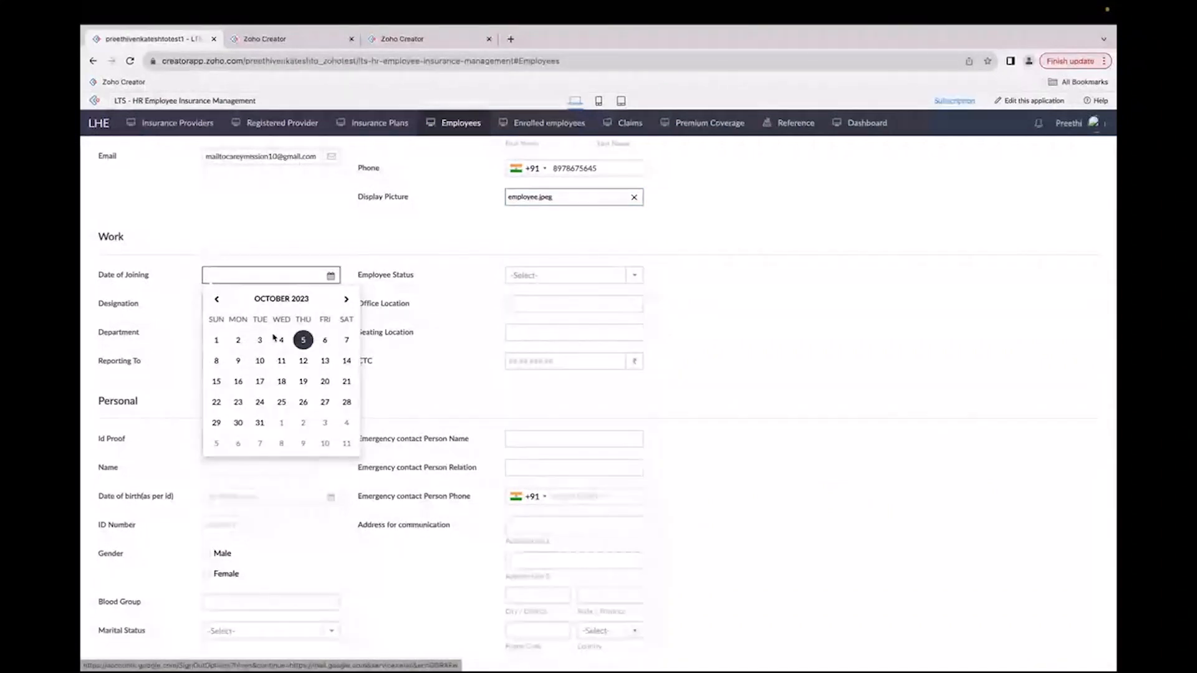
click(238, 340)
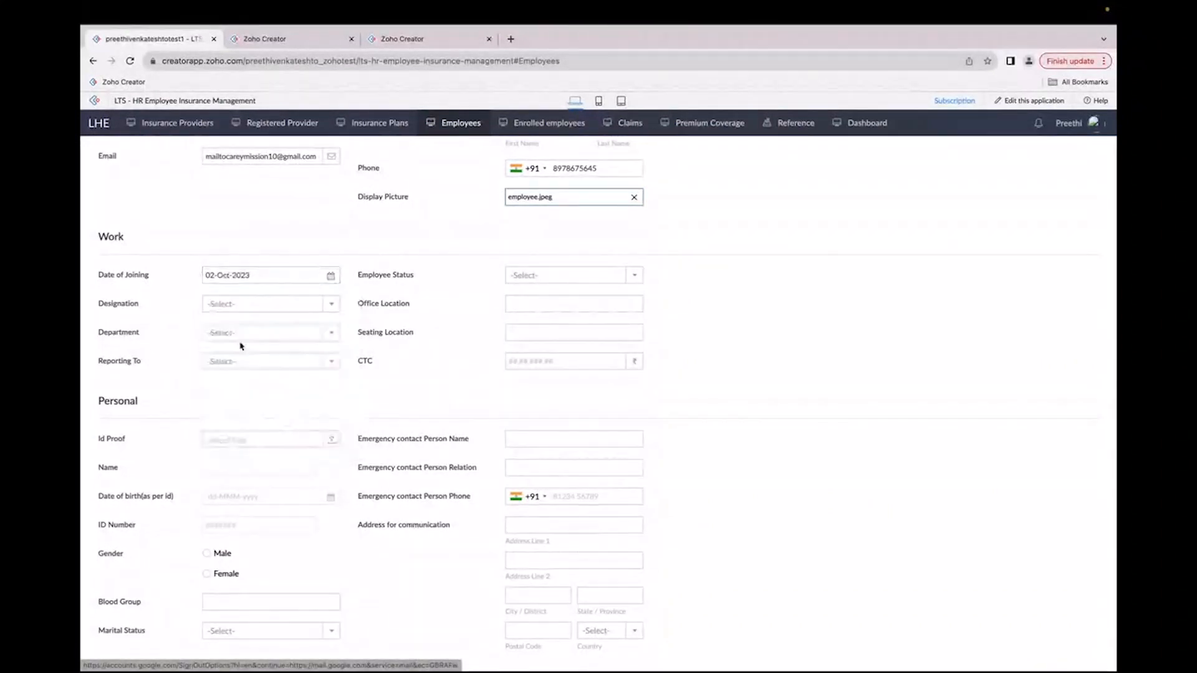
click(549, 275)
click(527, 311)
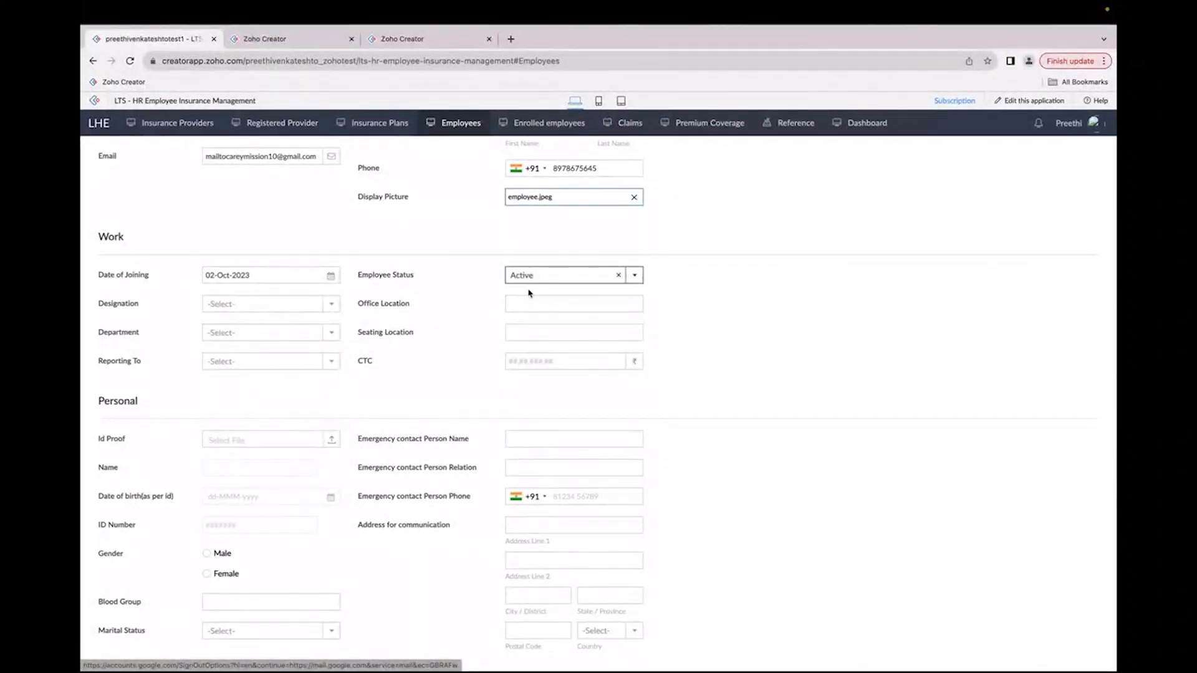
Step: Set the designation to Trainer and the department to Training and Development
click(218, 304)
scroll(220, 379, down, 3)
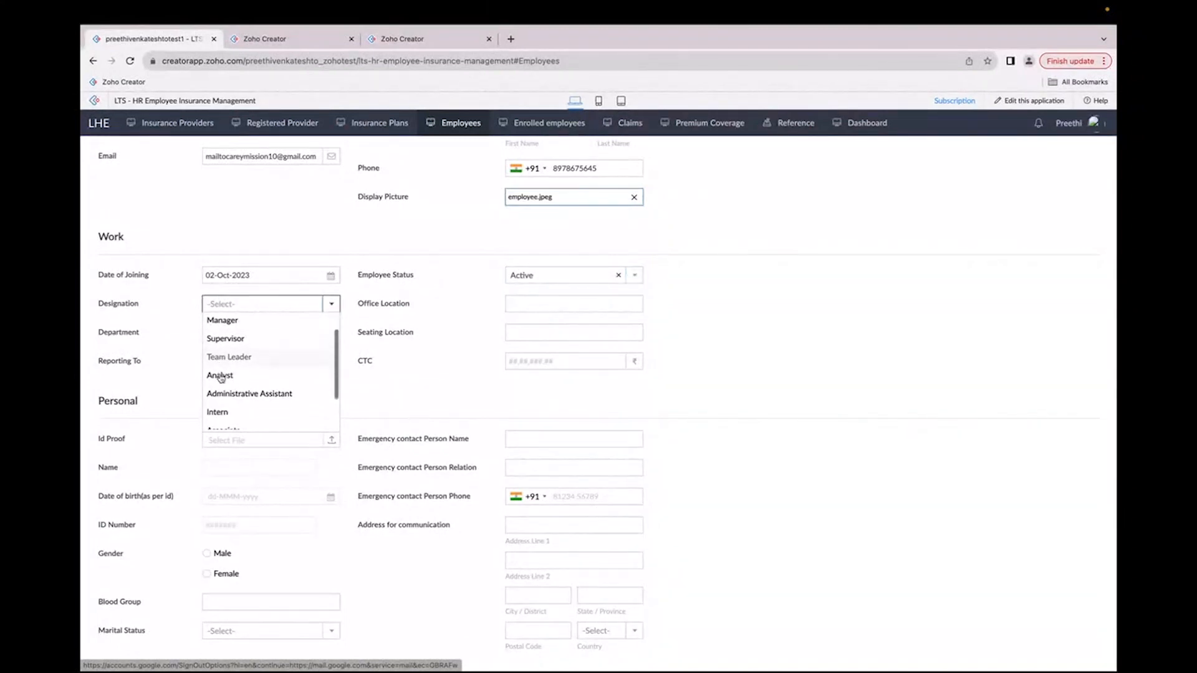
click(224, 402)
click(225, 334)
scroll(228, 440, down, 5)
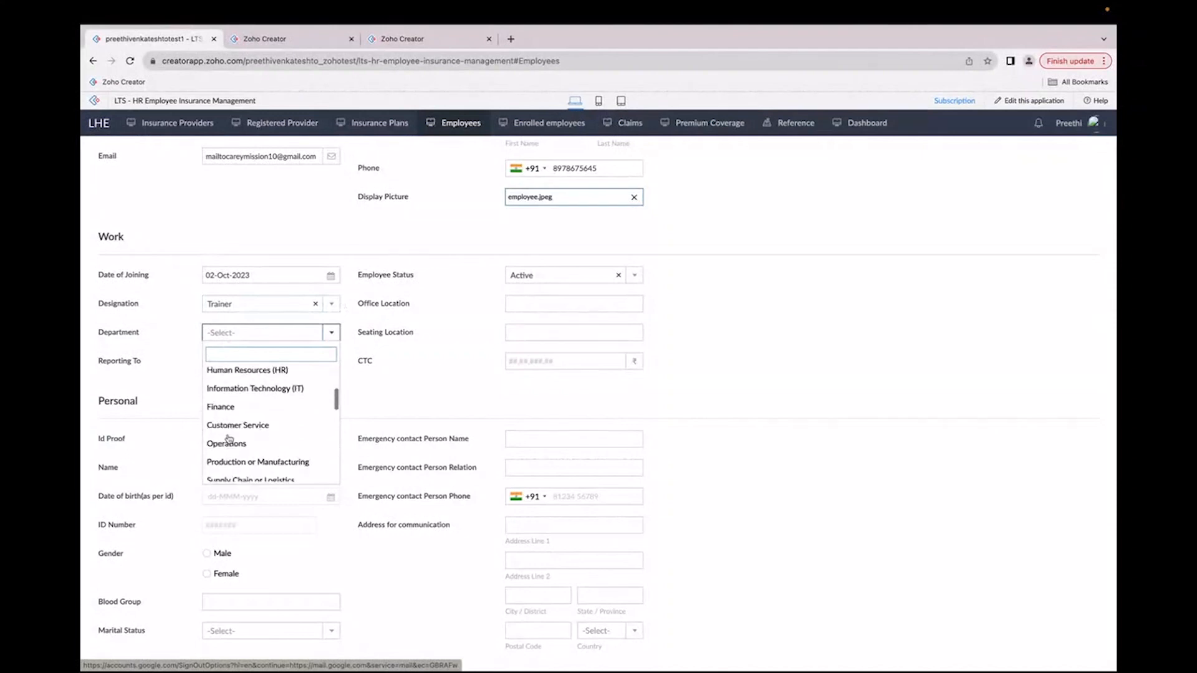
scroll(228, 440, down, 1)
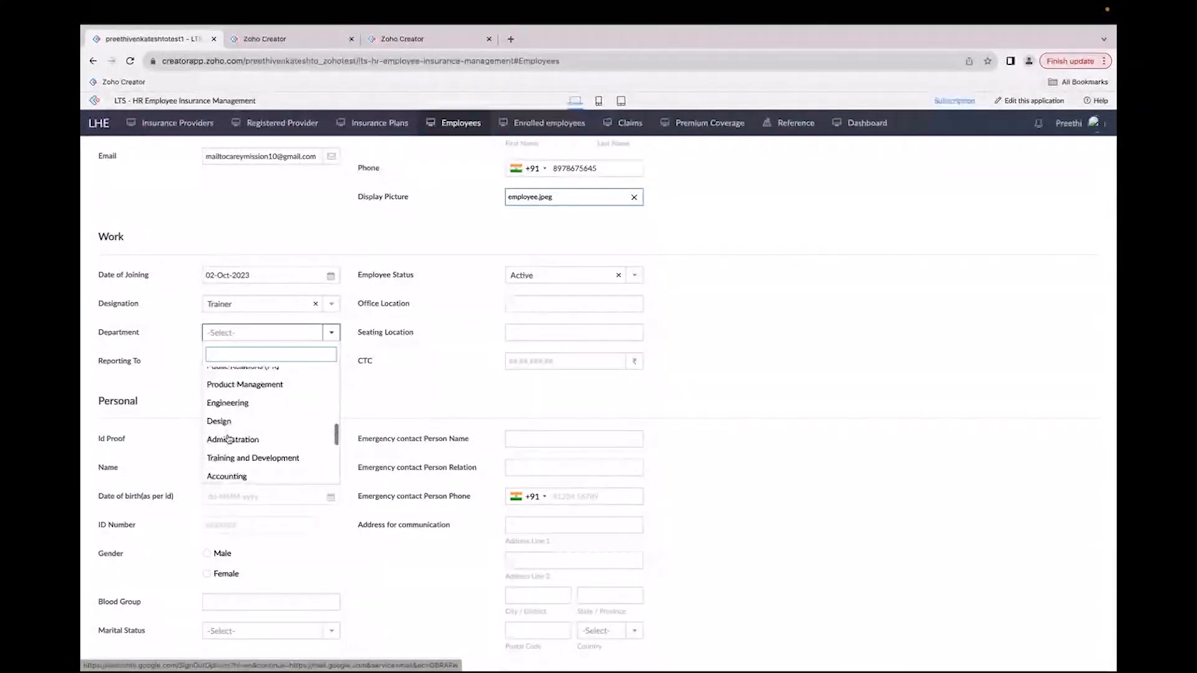
click(232, 459)
Step: Set Reporting To as Fin-10007 and the office location to Chennai
click(217, 364)
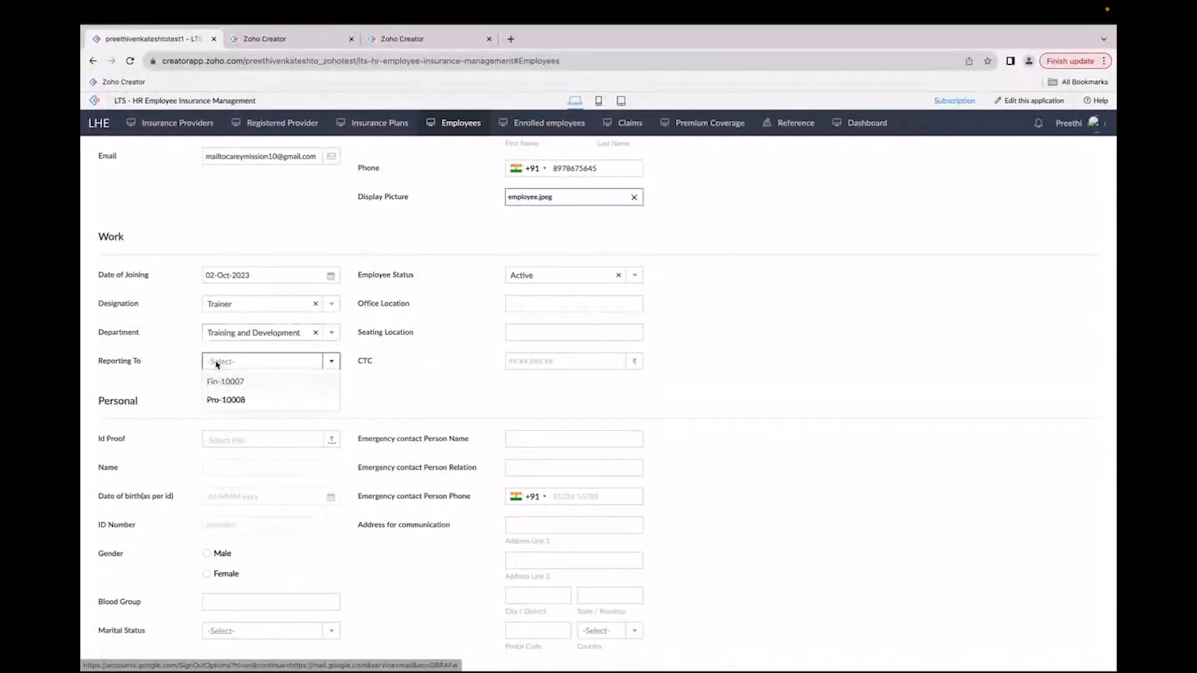
click(224, 398)
click(588, 303)
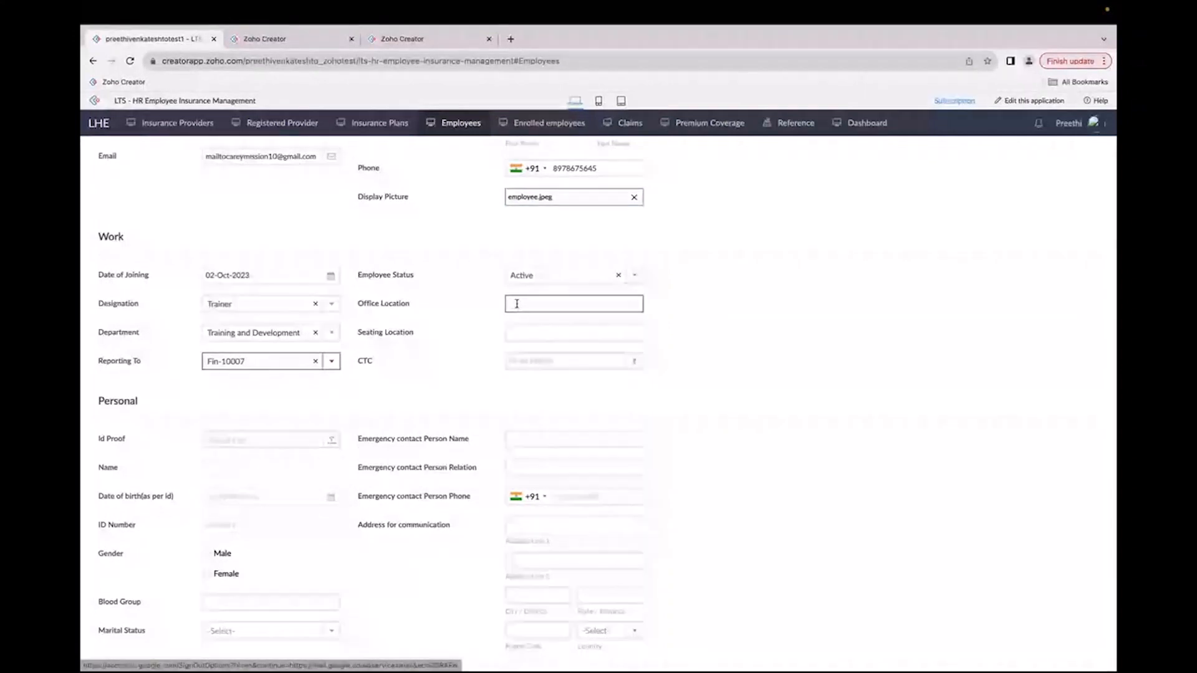
text(Chennai)
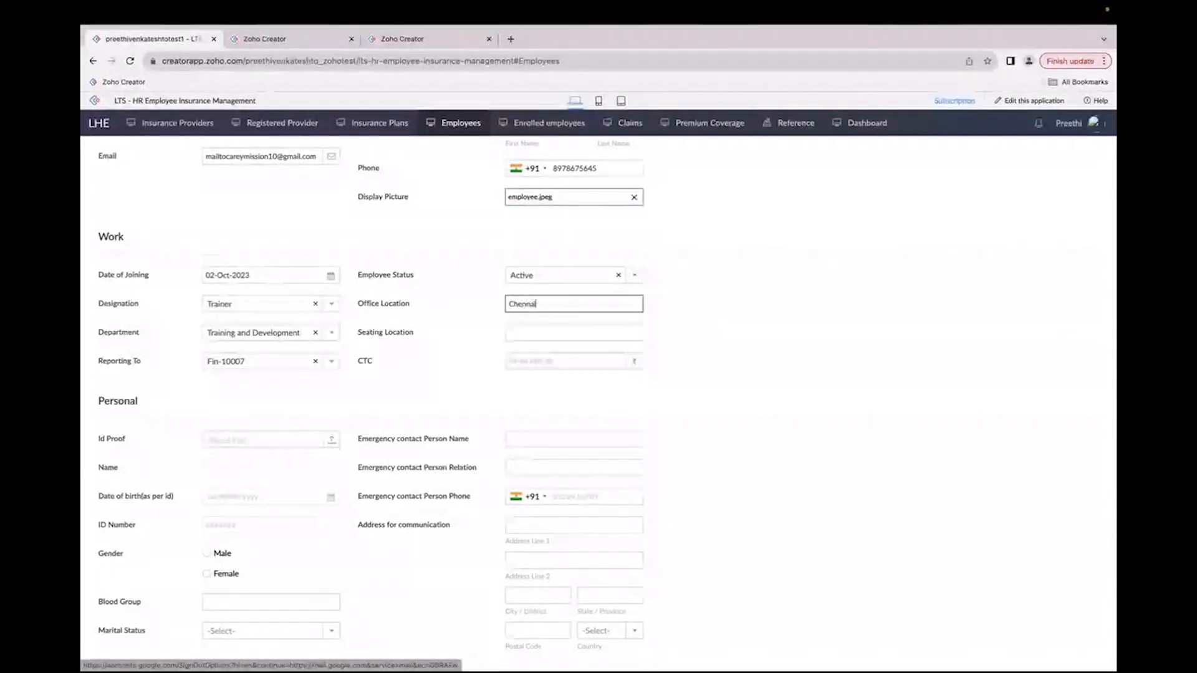
Step: Set the seating location to Chennai and pick 7,00,000 as the CTC
key(Tab)
text(C)
click(549, 358)
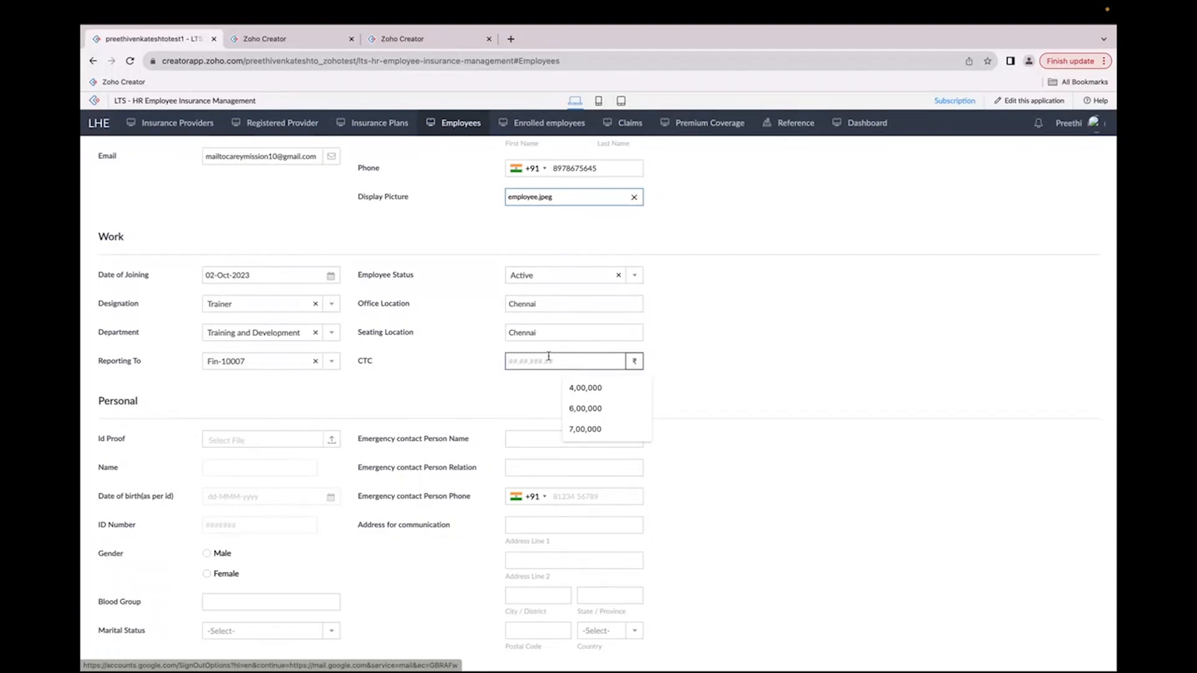
click(584, 429)
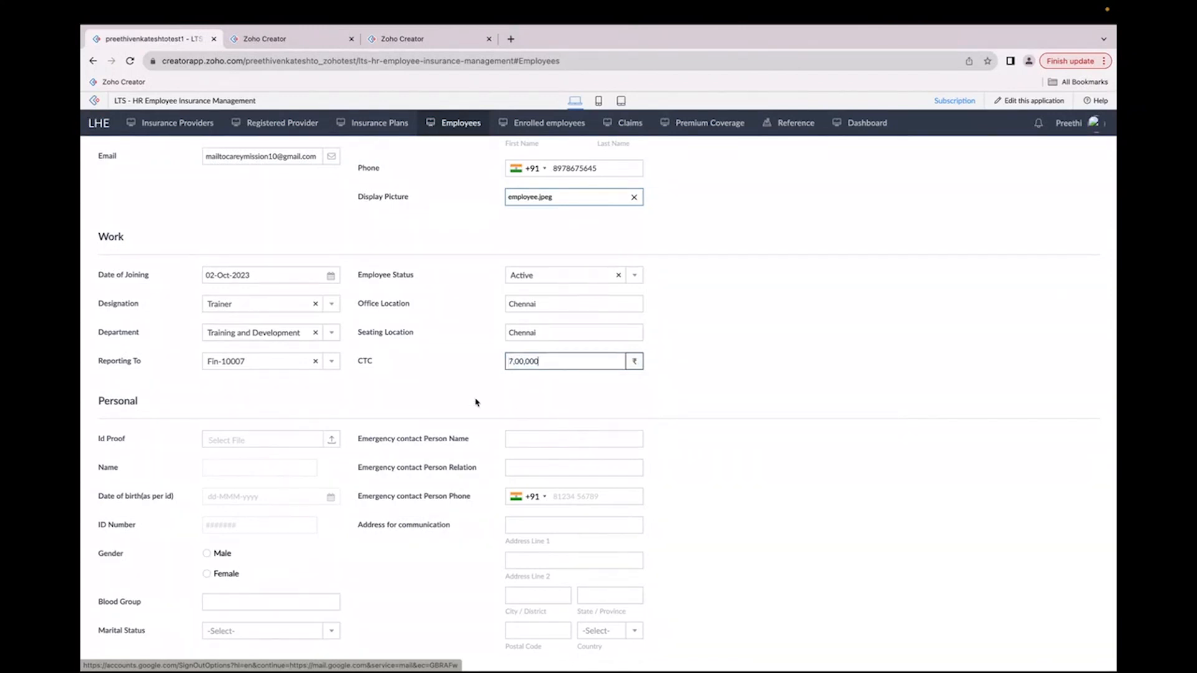
scroll(464, 401, down, 2)
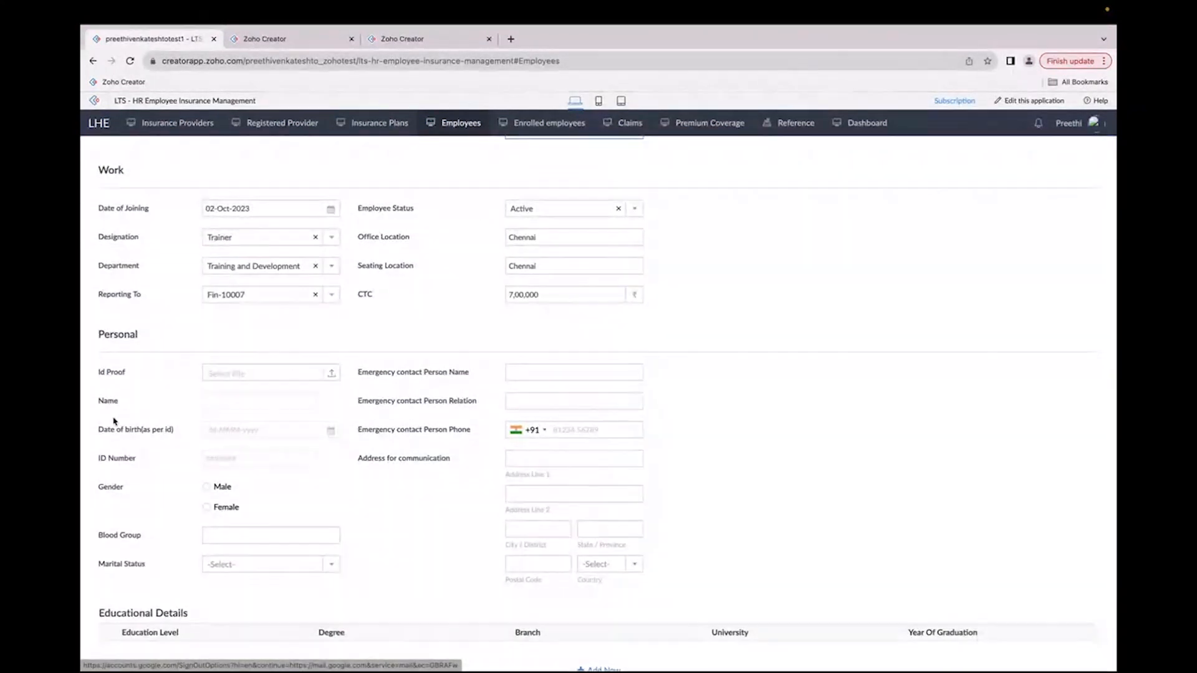
scroll(187, 374, down, 1)
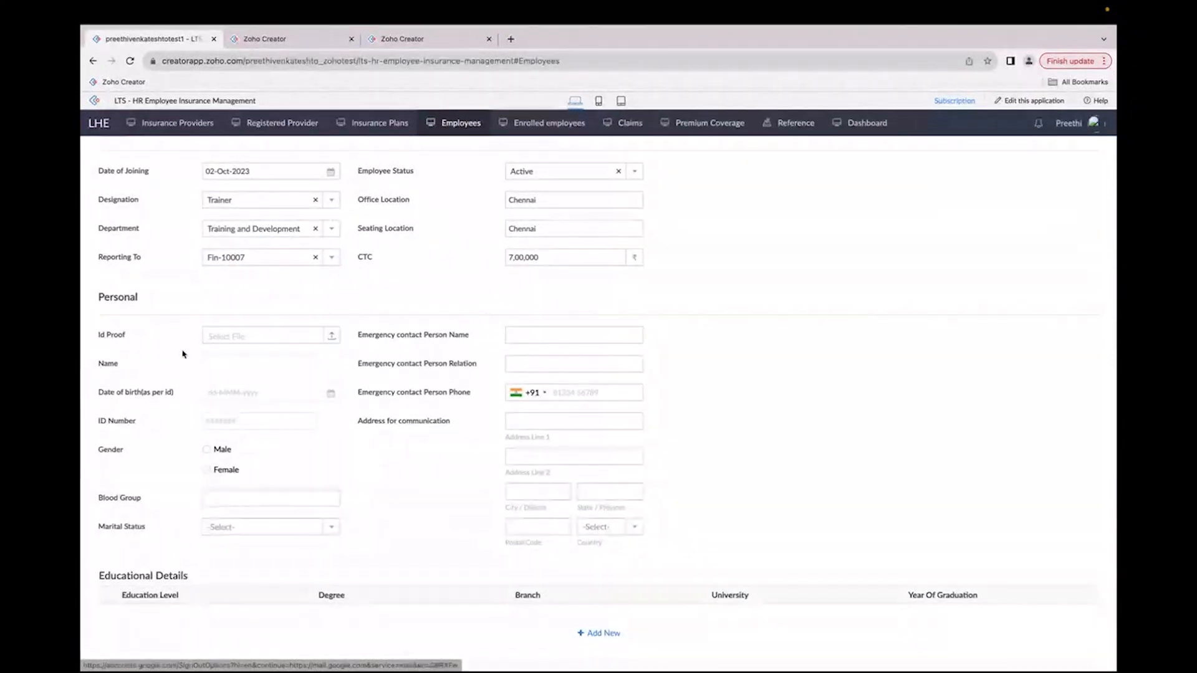
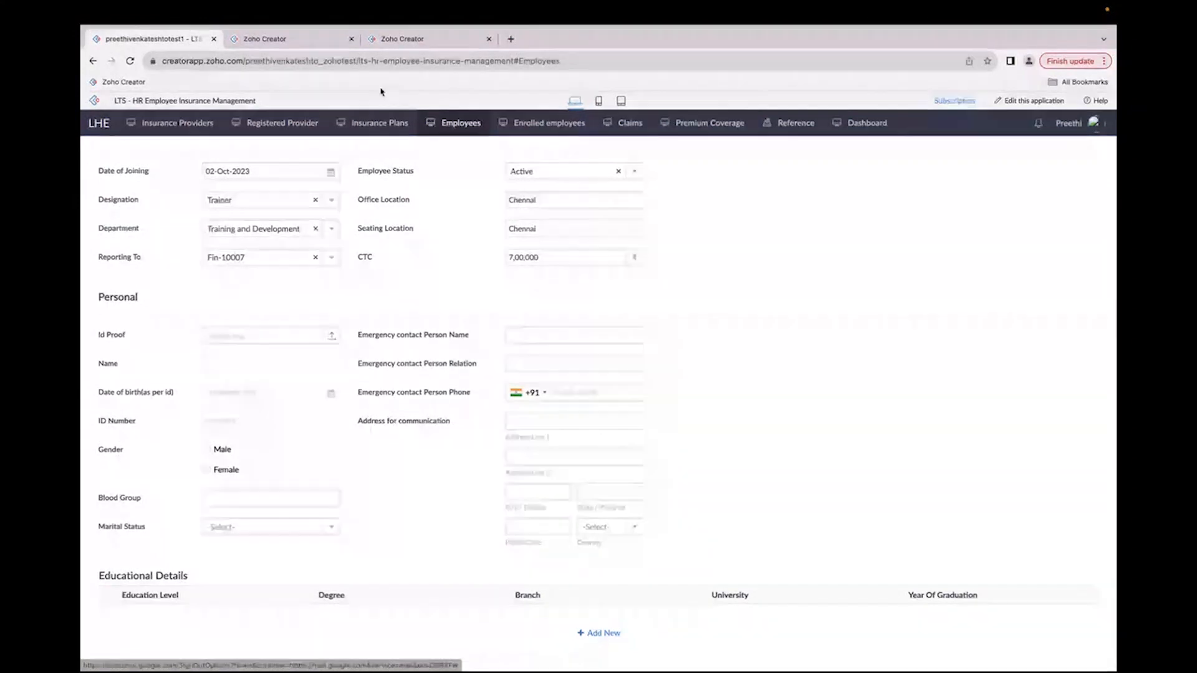
Step: Inspect the ID proof OCR model among the Creator microservices, then return to the employee form
click(402, 39)
click(145, 203)
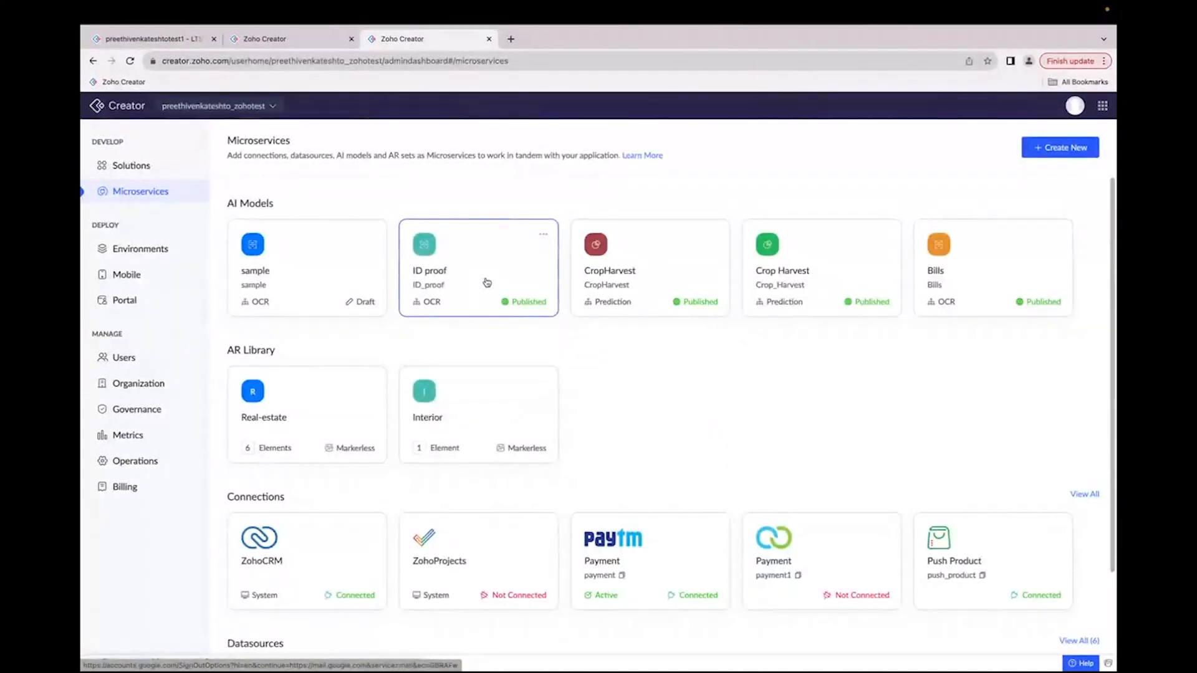
click(487, 282)
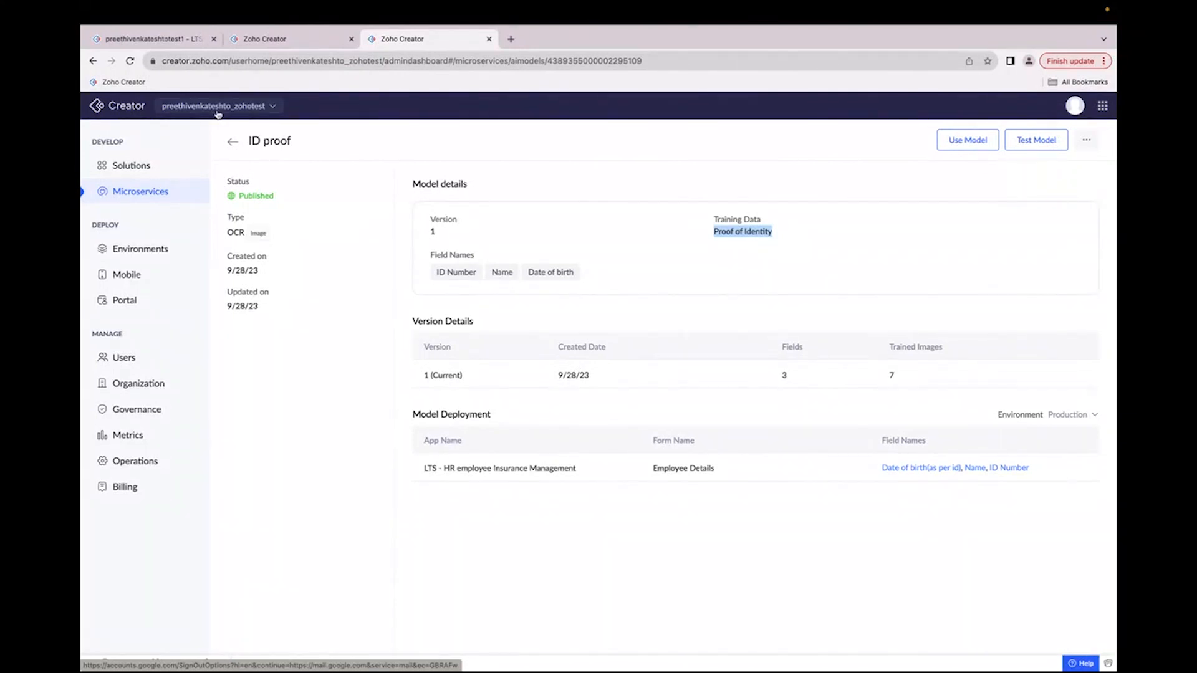
click(151, 39)
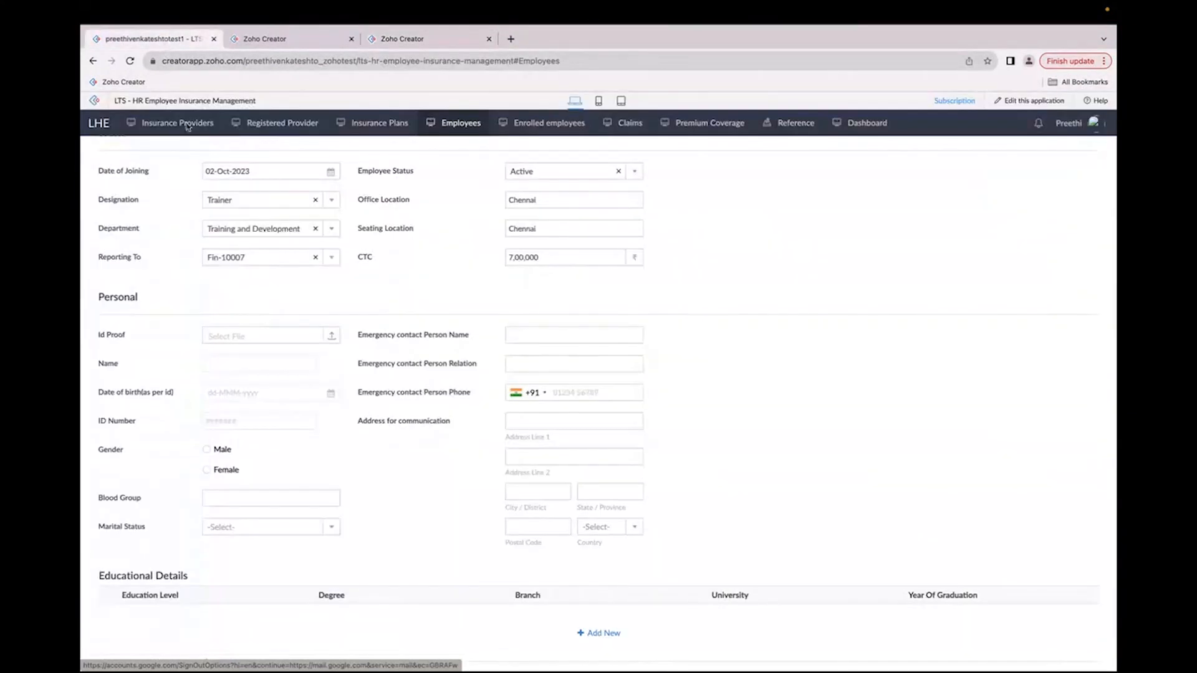
Step: Upload adhar1_2366193f.jpg as the employee's ID proof
click(250, 343)
click(480, 305)
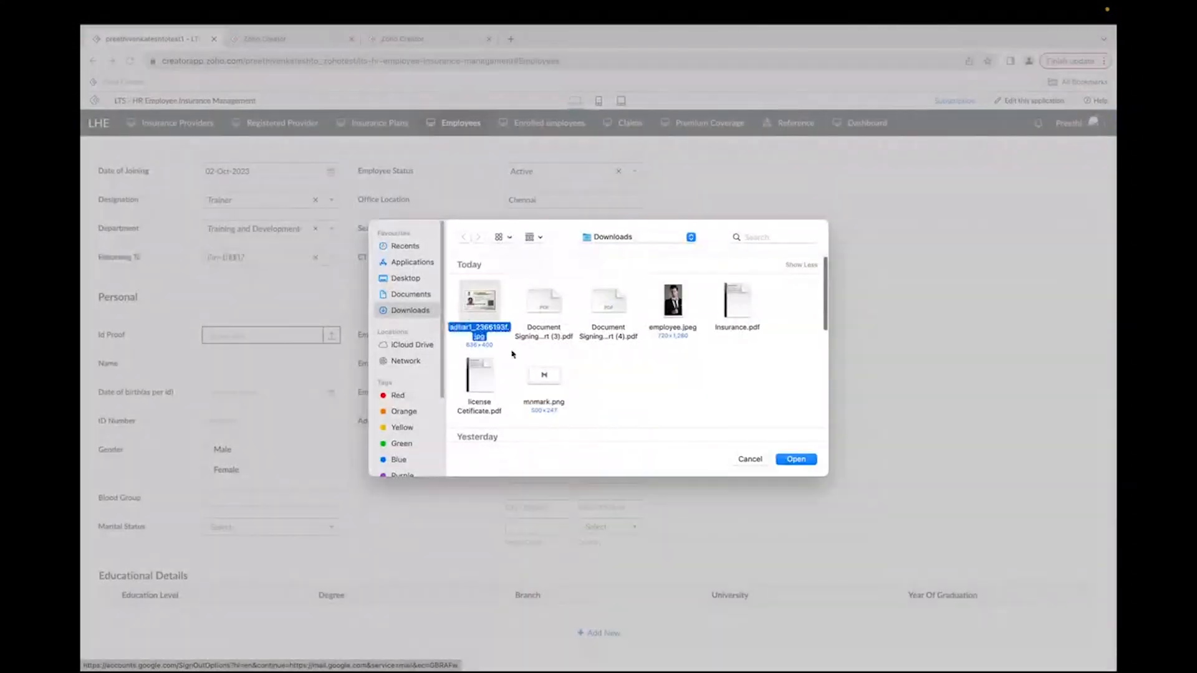
click(792, 464)
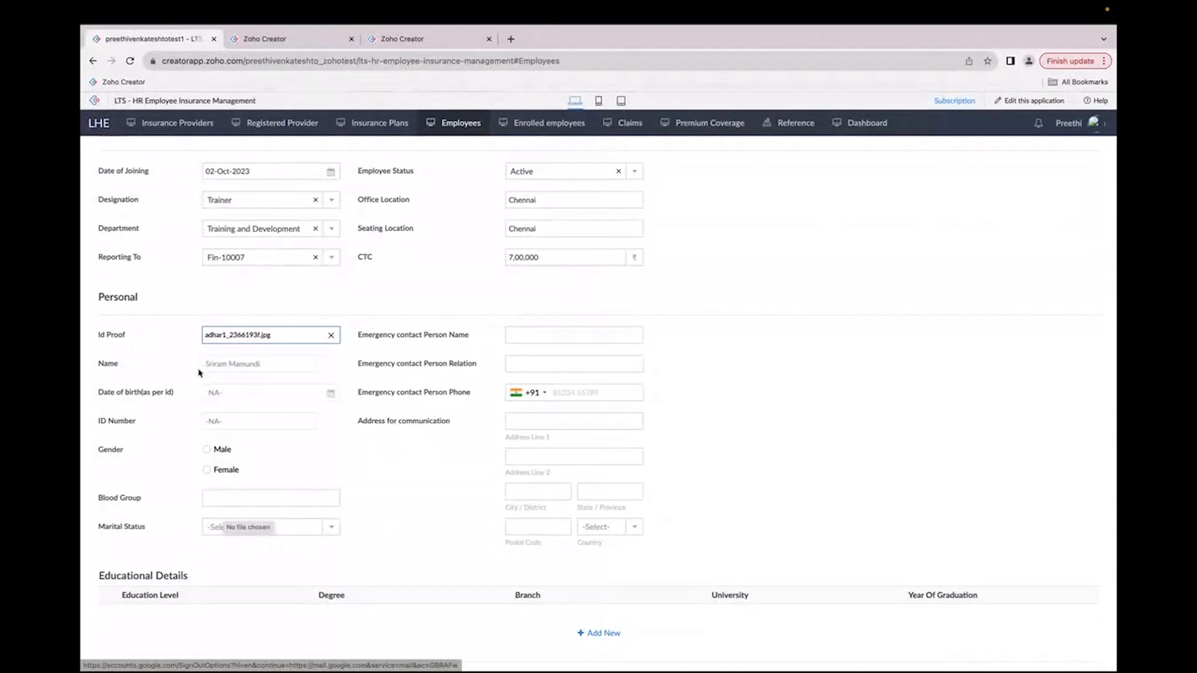
Step: Enter the emergency contact's name, relation Spouse and the contact's phone number
click(401, 468)
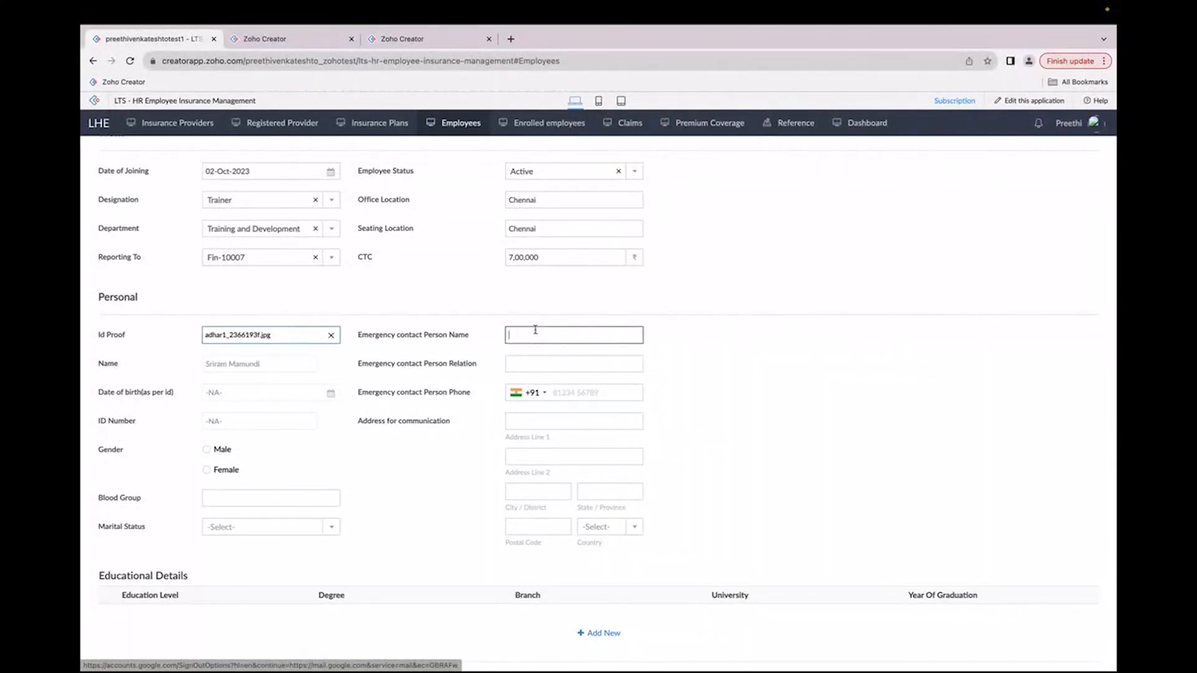
text(Jessica M)
click(552, 368)
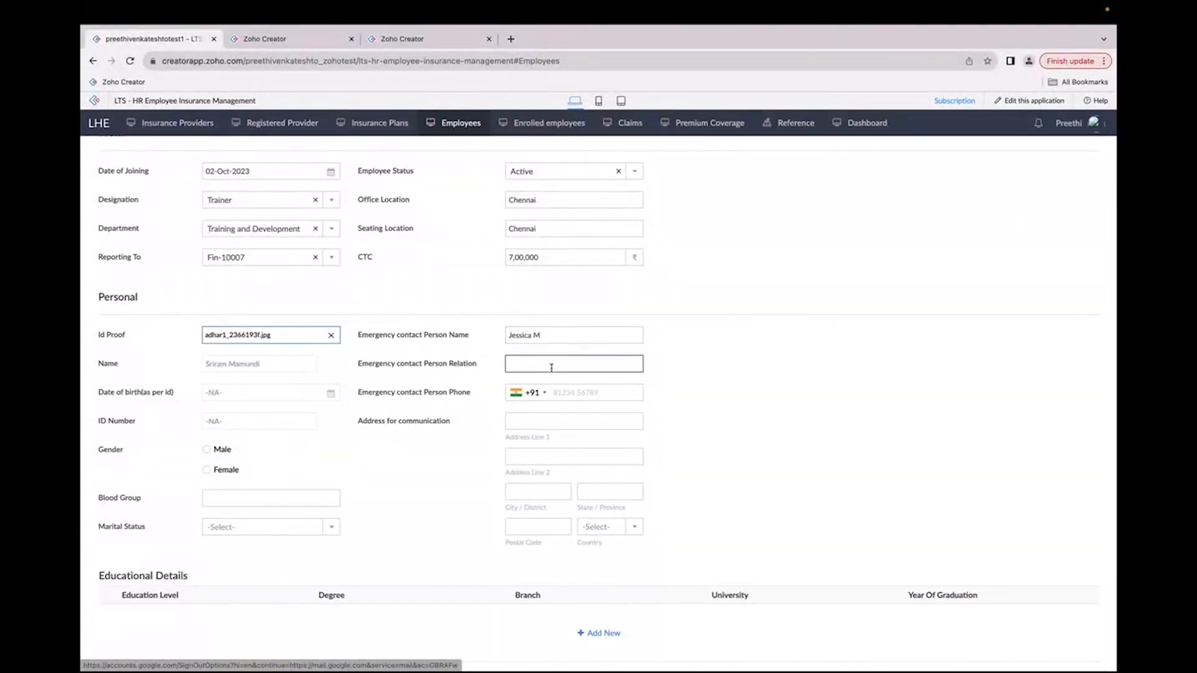
click(577, 388)
Step: Fill in the address for communication with street, city, state, postal code and India as country
click(574, 421)
text(Vila)
click(538, 490)
click(548, 518)
click(589, 493)
click(598, 518)
click(559, 527)
click(559, 553)
click(595, 531)
text(ind)
click(591, 489)
scroll(228, 458, down, 1)
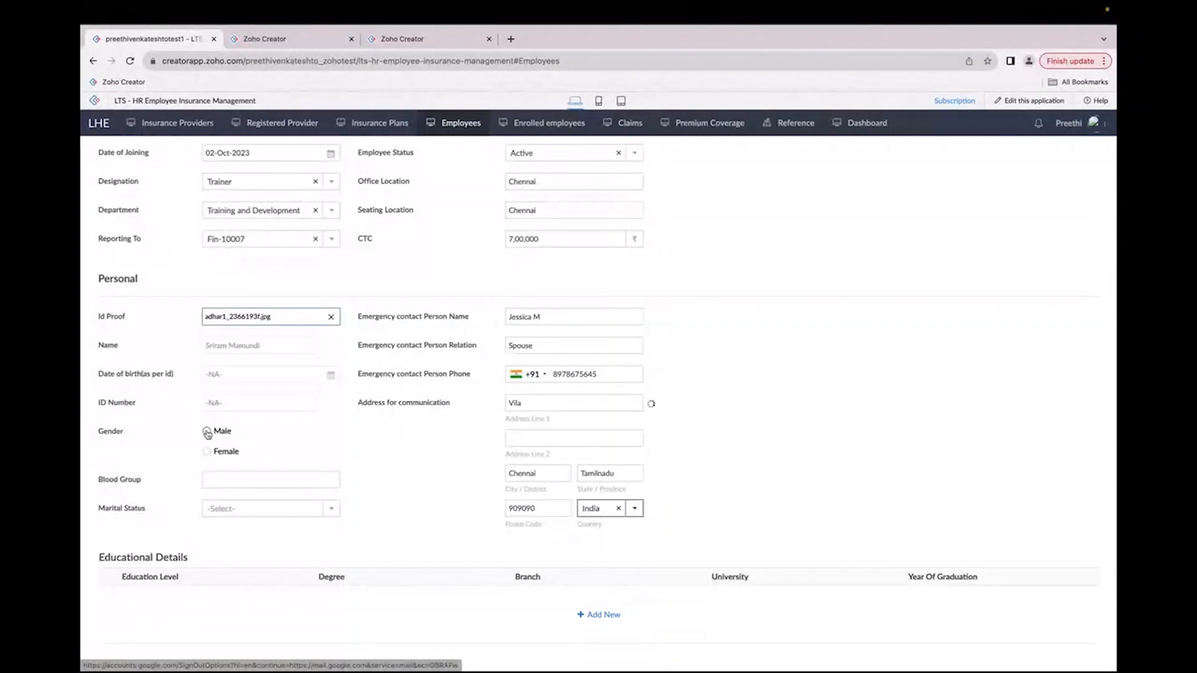
Step: Set gender to Male, blood group to o+ve and marital status to Married
click(206, 431)
click(210, 481)
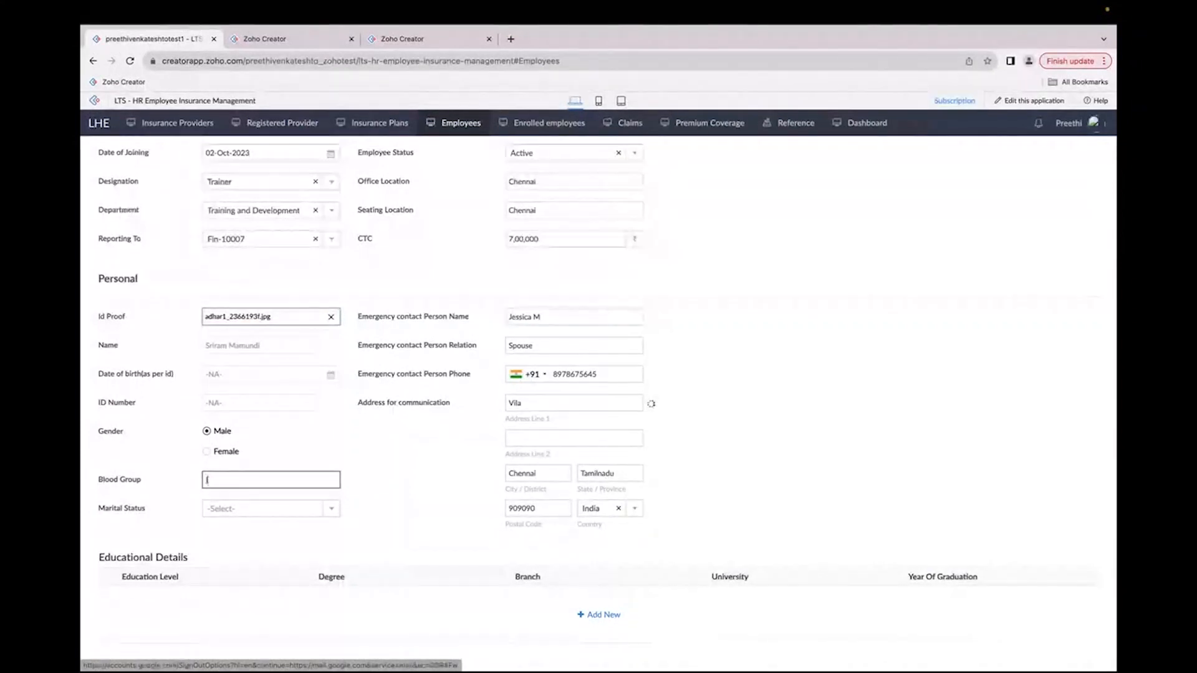
text(o+ve)
click(210, 510)
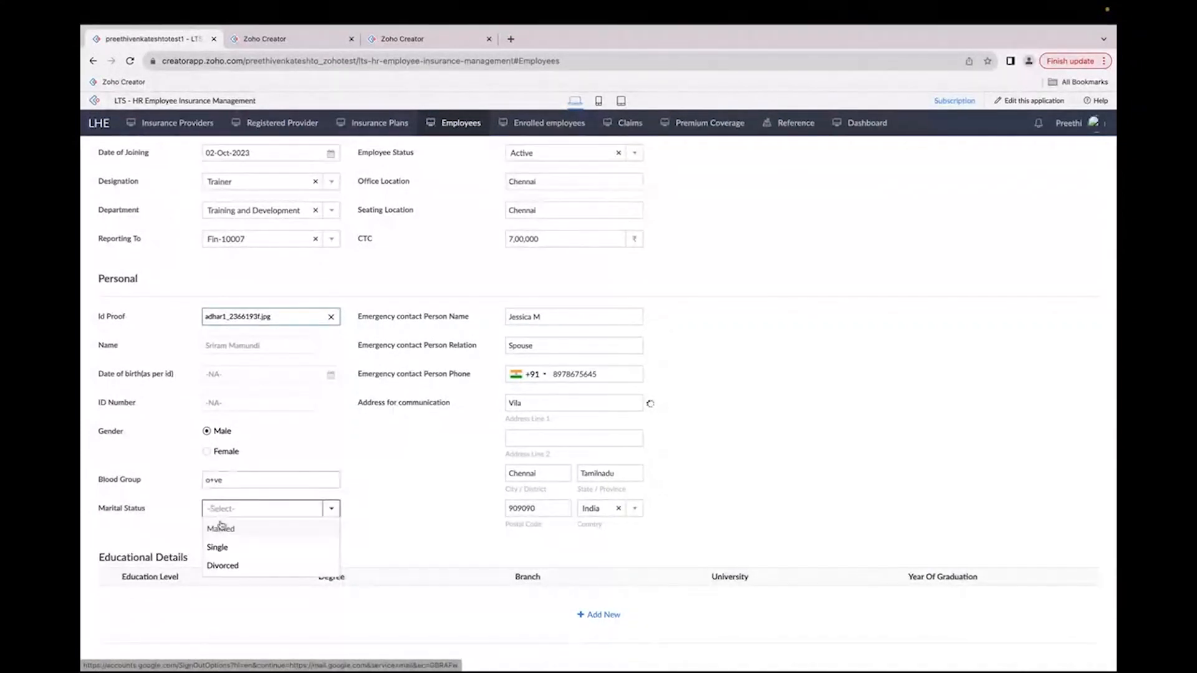
click(224, 528)
scroll(419, 530, down, 3)
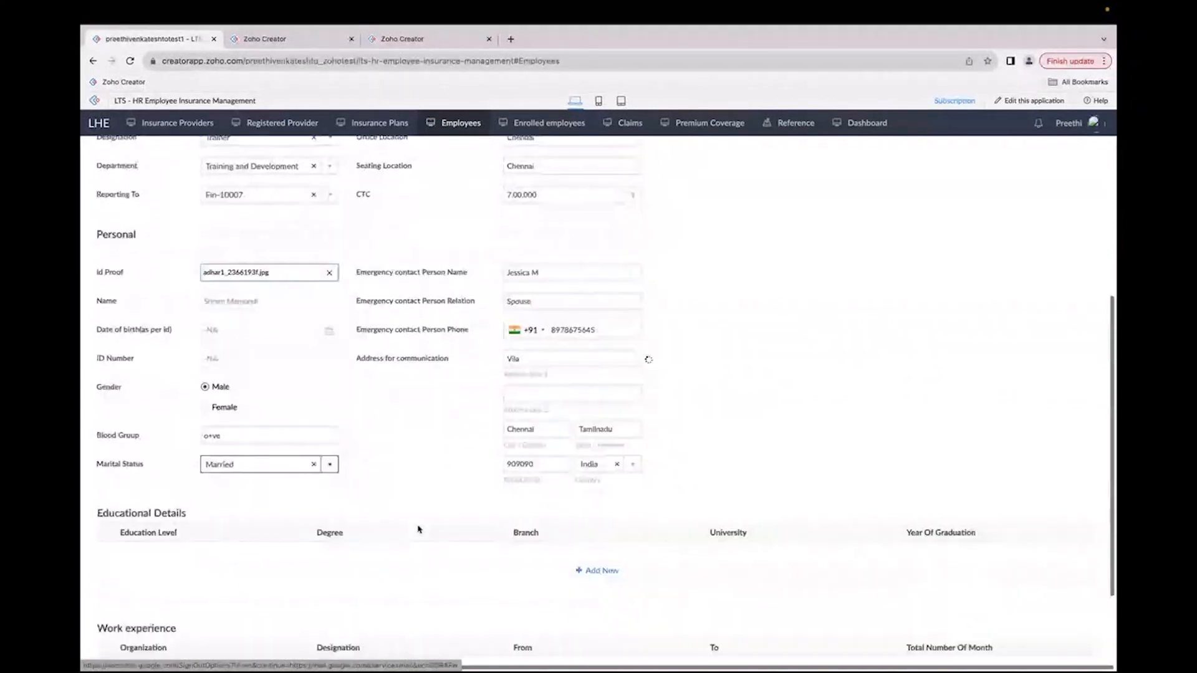
Step: Try to add an education row with level UG, degree BE, branch ECE, university APEC, graduation year 2017
click(593, 443)
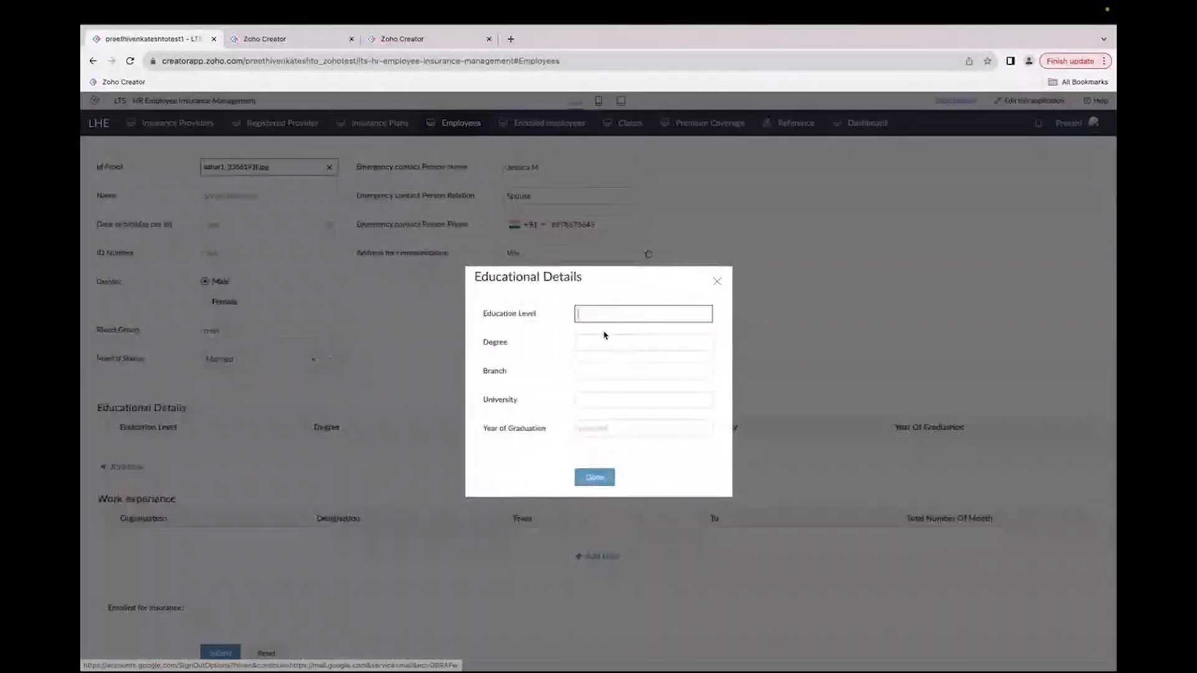
text(UG)
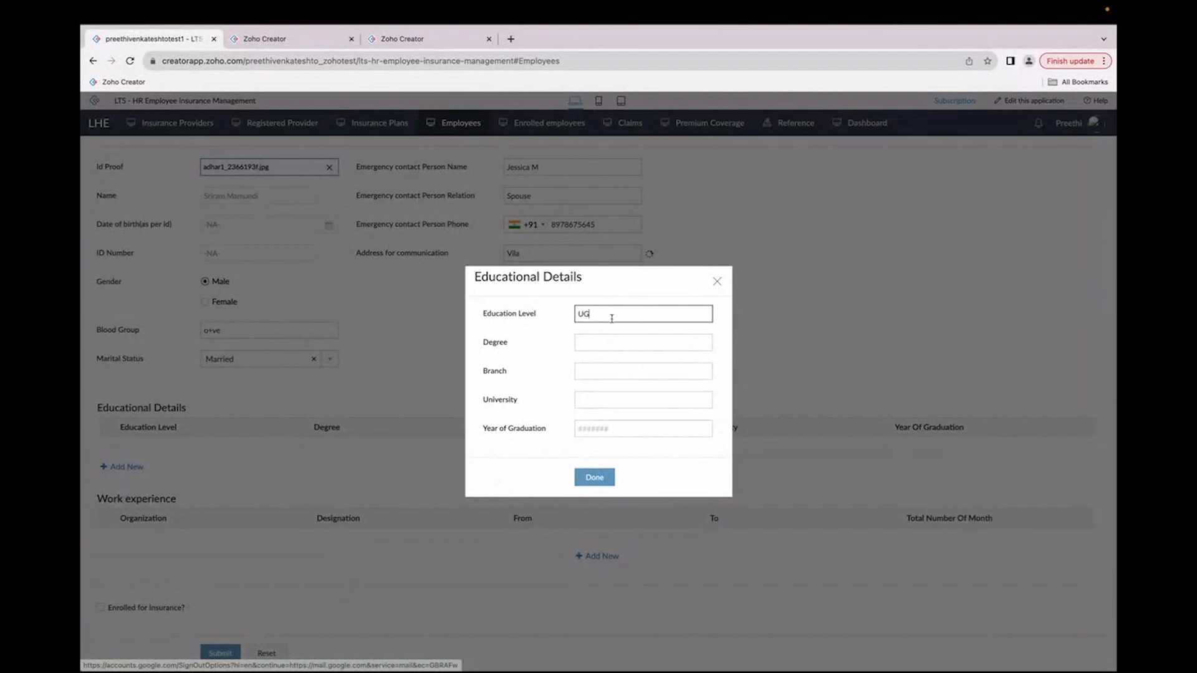
click(614, 343)
text(BE)
click(611, 372)
text(ECE)
click(608, 401)
text(APEC)
click(608, 425)
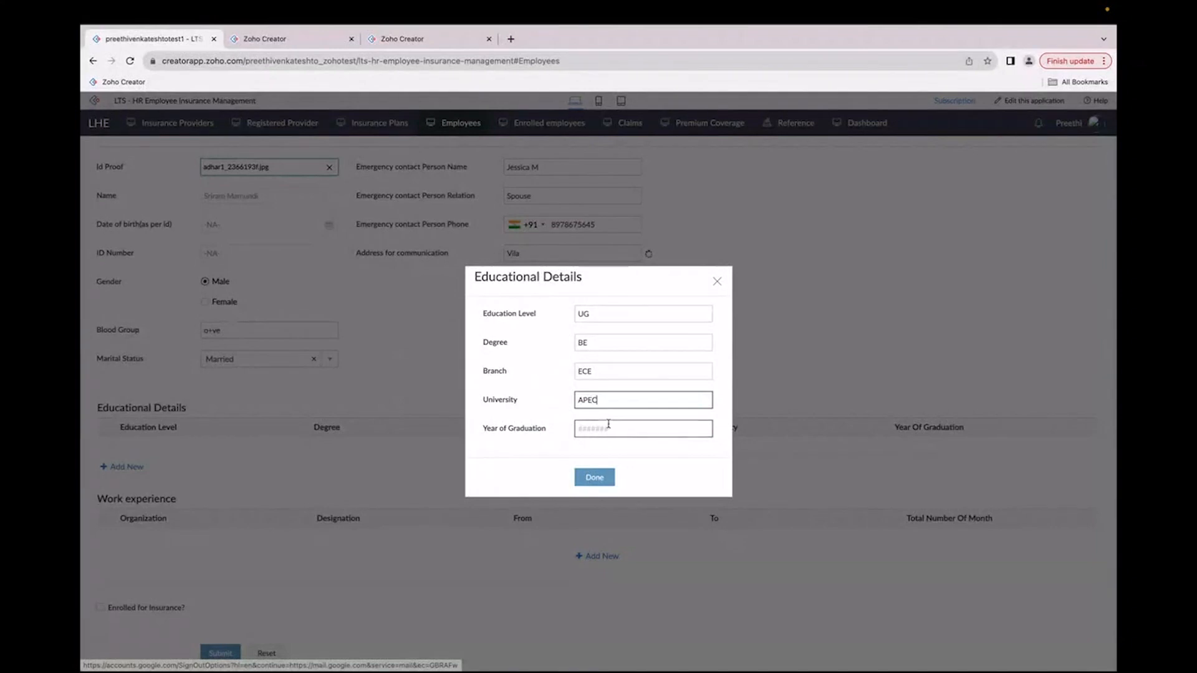
text(199)
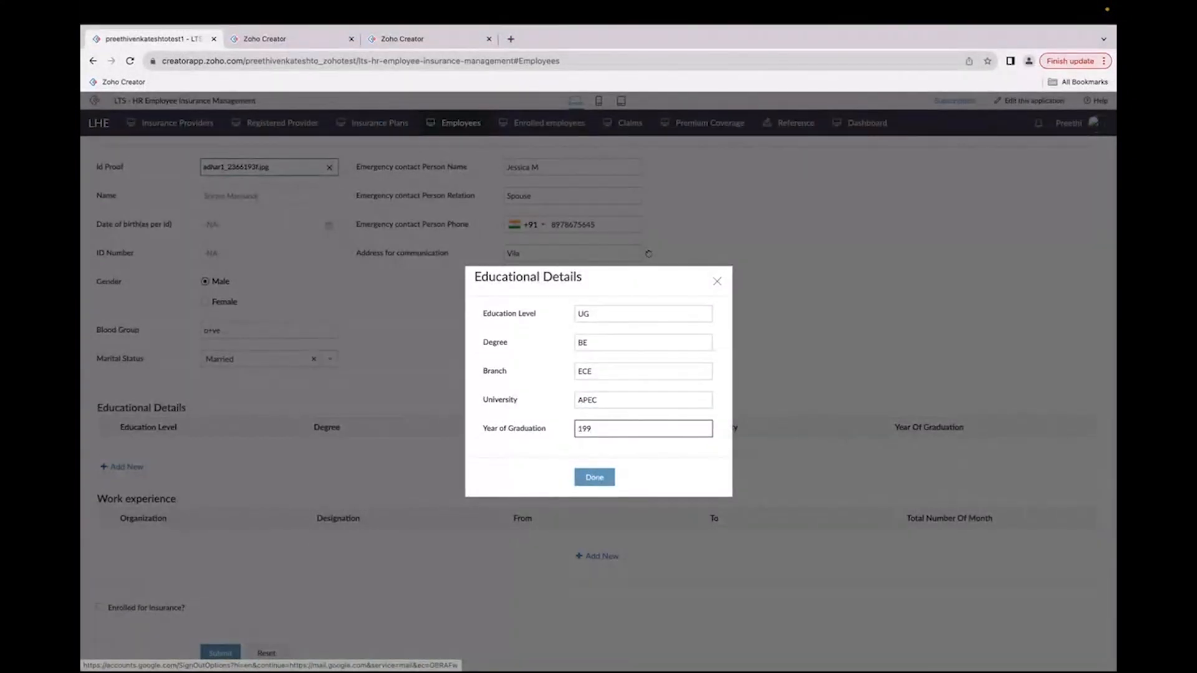
key(BackSpace)
key(BackSpace)
key(BackSpace)
click(595, 479)
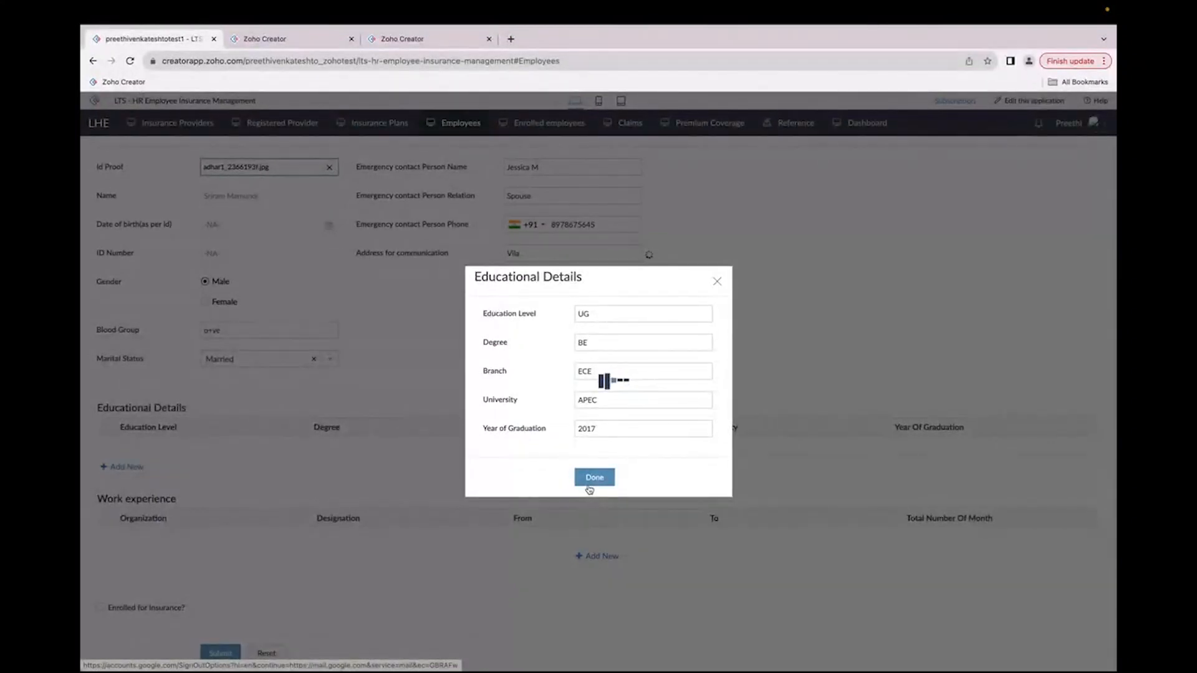
click(683, 308)
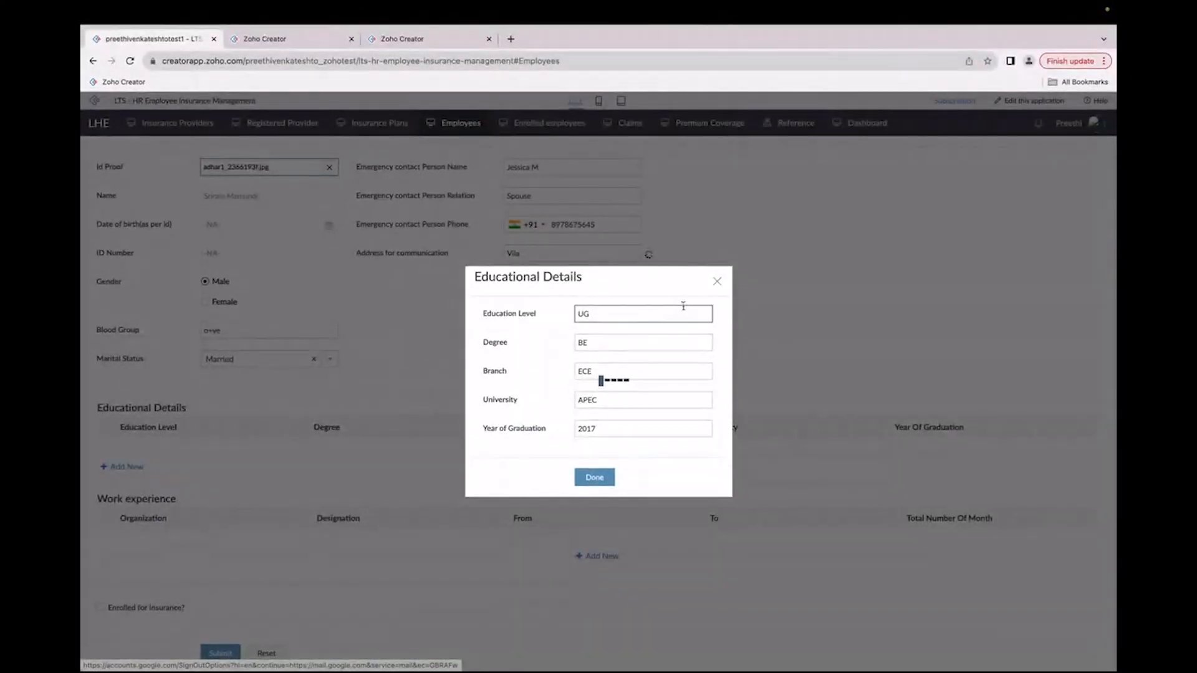
click(717, 282)
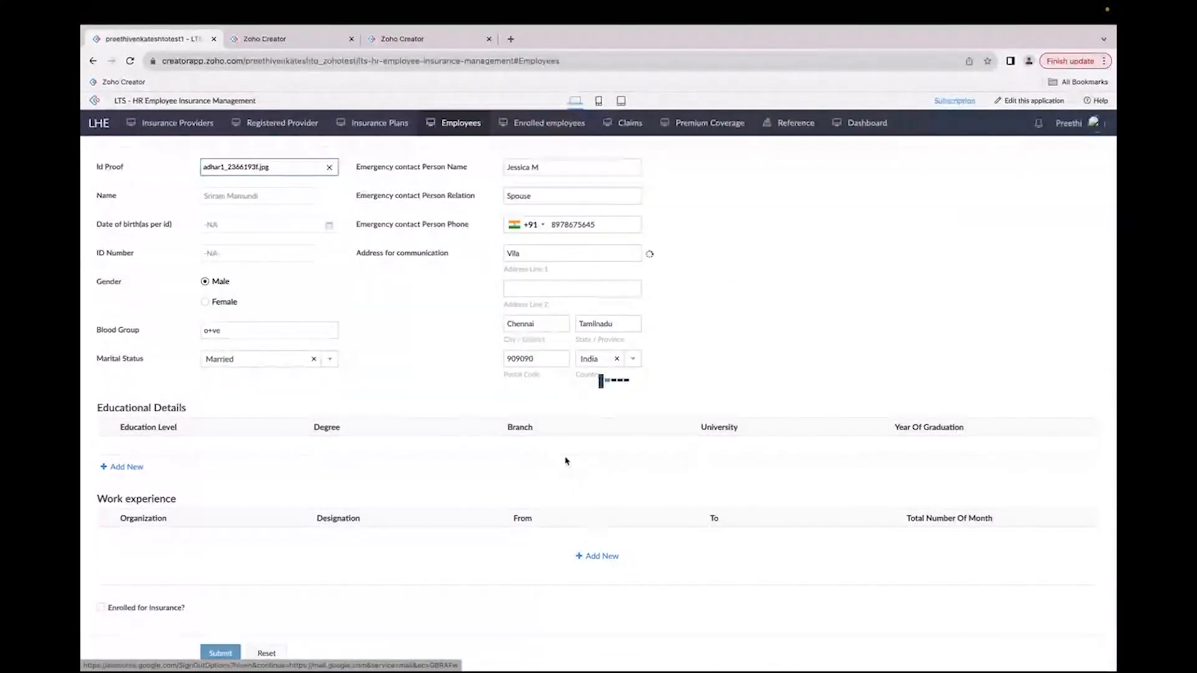
Step: Open the Employees page in the second app tab, then return to the first tab
click(265, 39)
click(1086, 106)
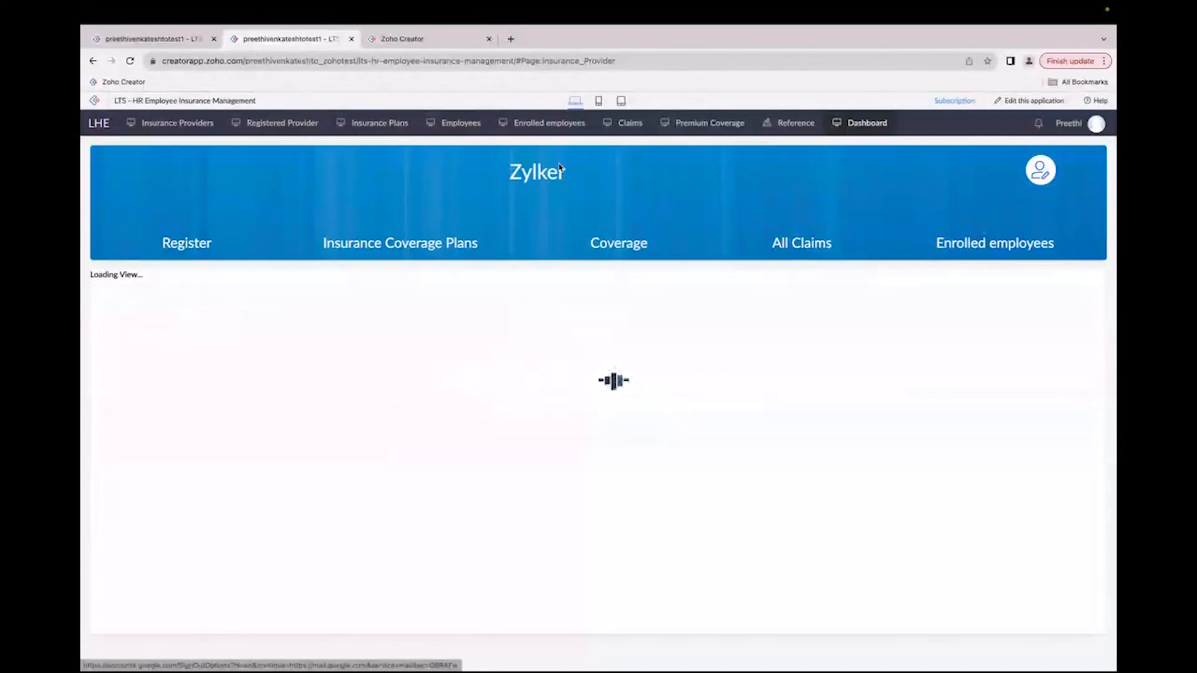
click(458, 123)
click(192, 36)
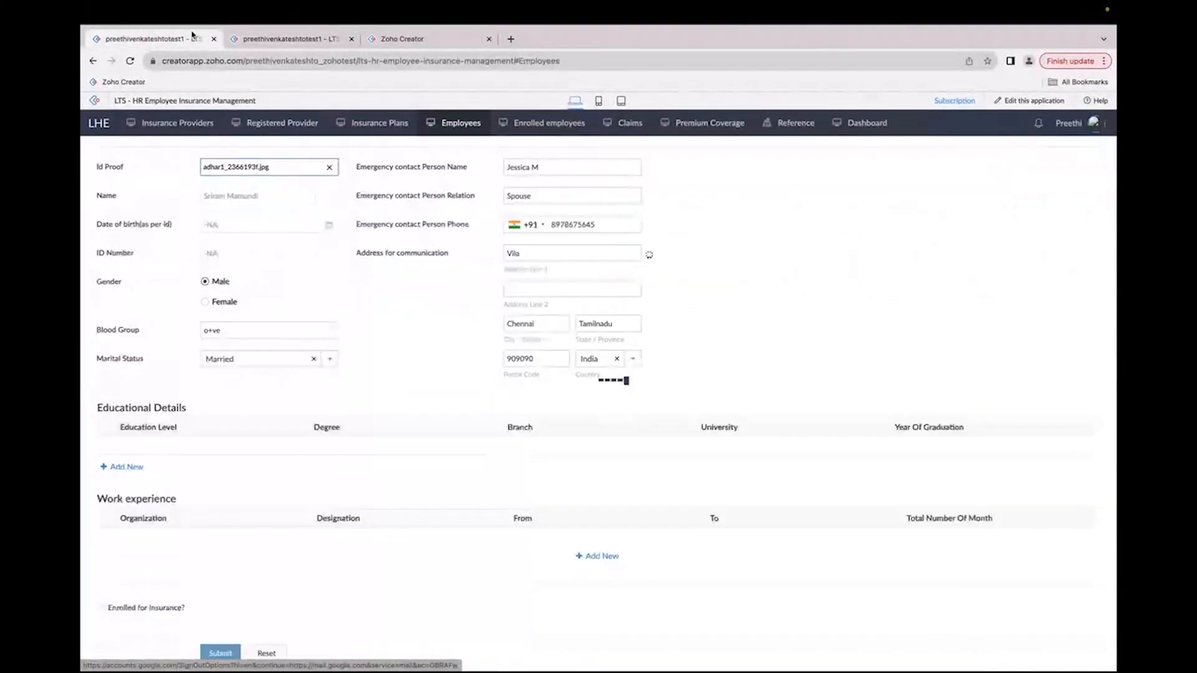
Step: Submit the employee form, then reload the app page
click(223, 653)
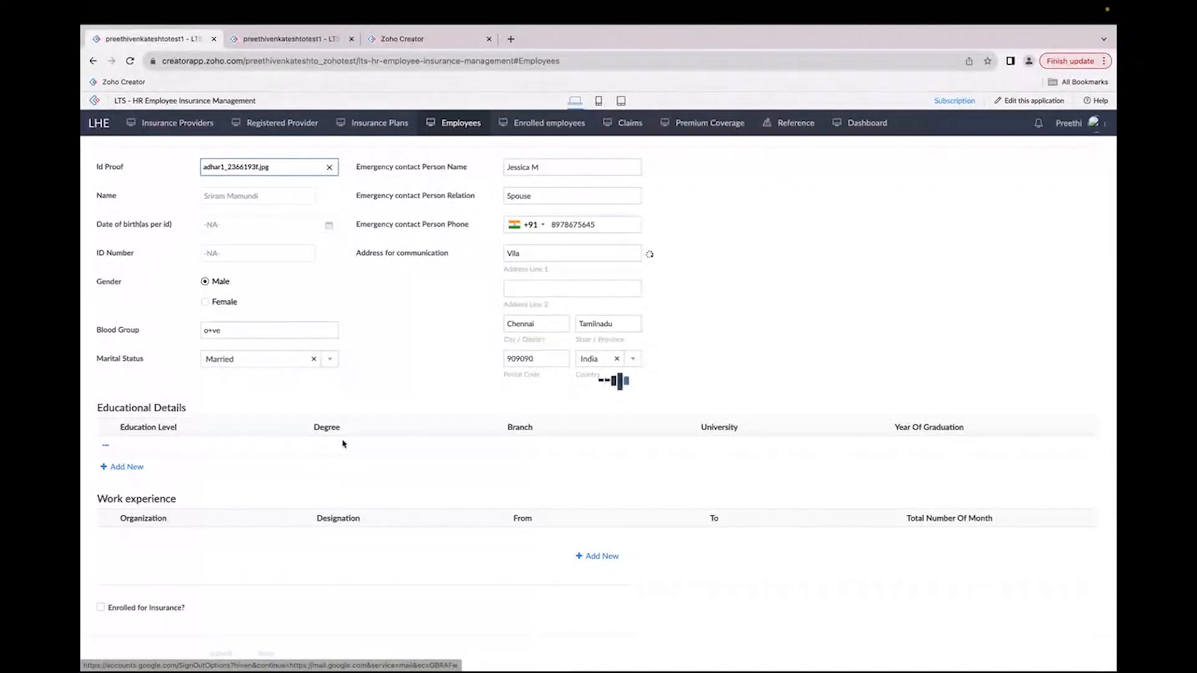
click(130, 61)
click(638, 265)
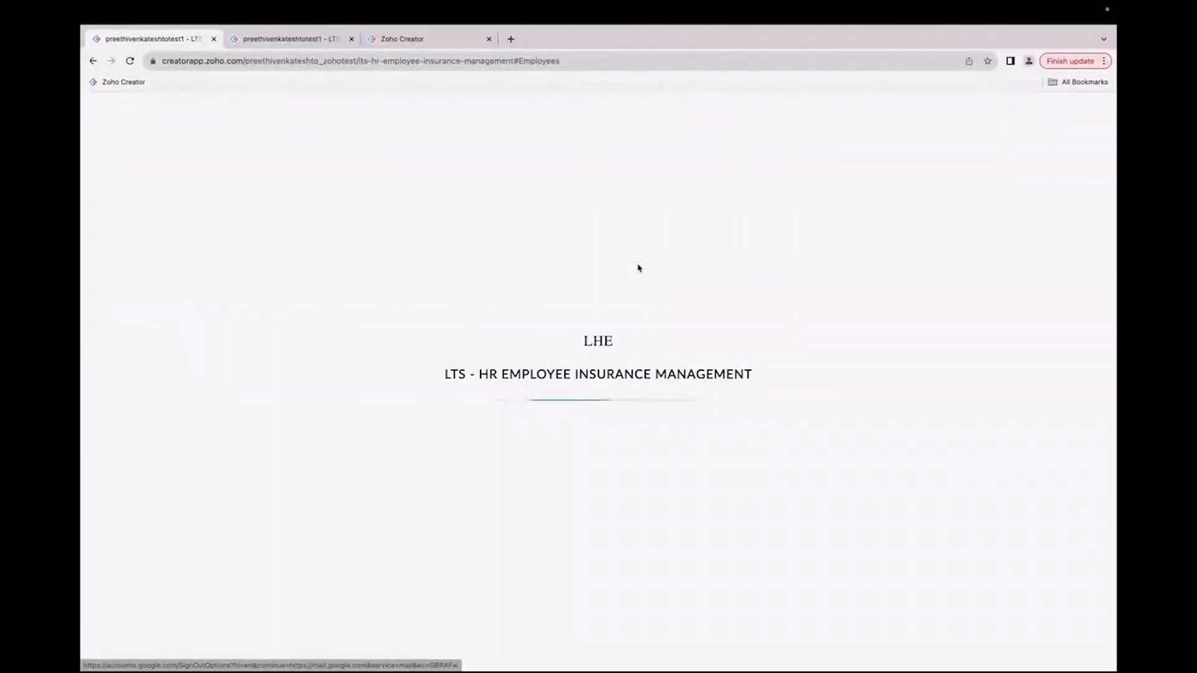
Step: Open a new employee form and paste the employee's e-mail address
click(1060, 154)
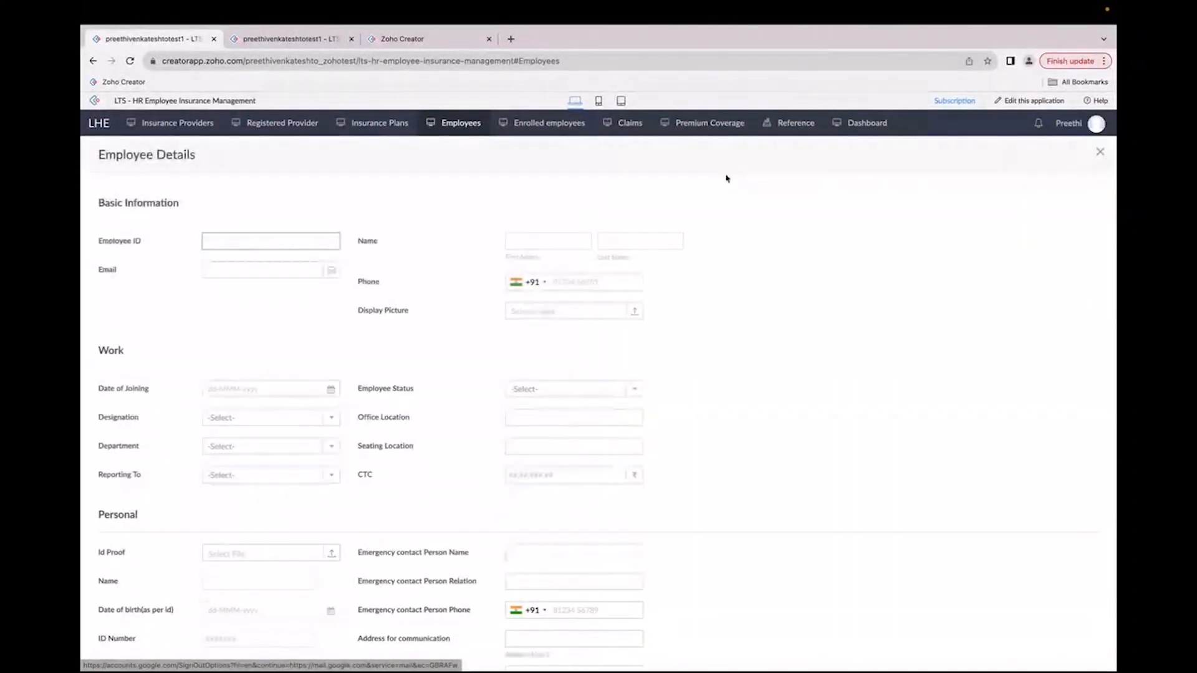
click(247, 263)
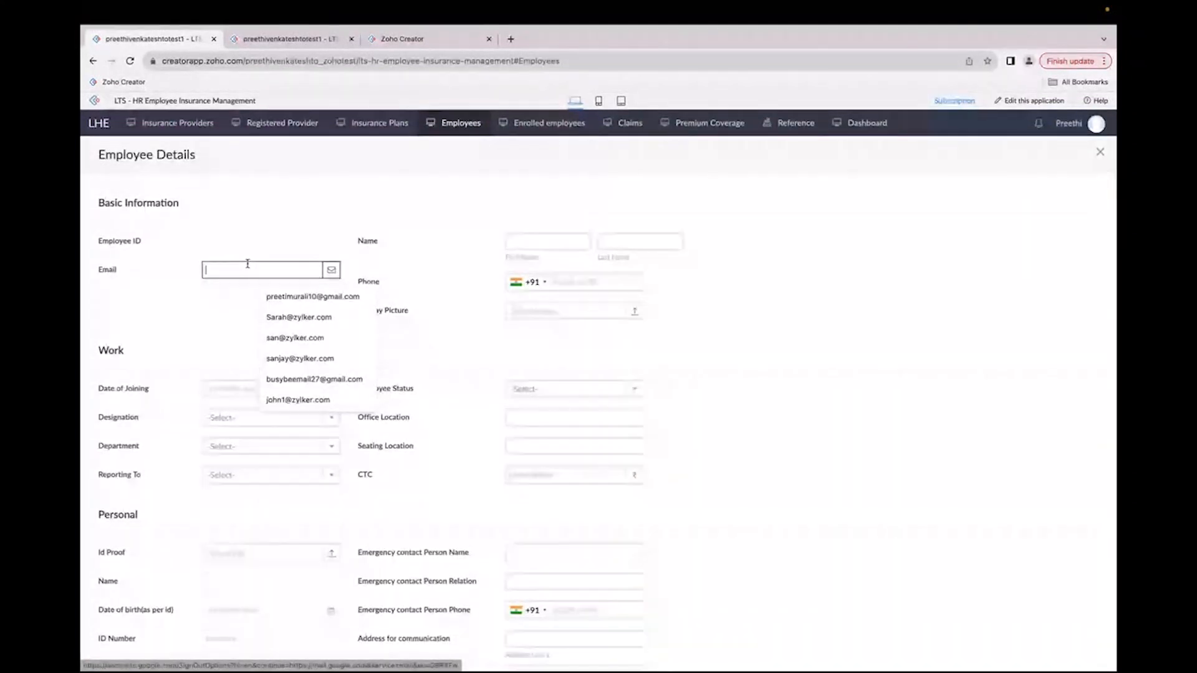
key(super+v)
Step: Enter the employee's first name, last name and phone number
click(549, 245)
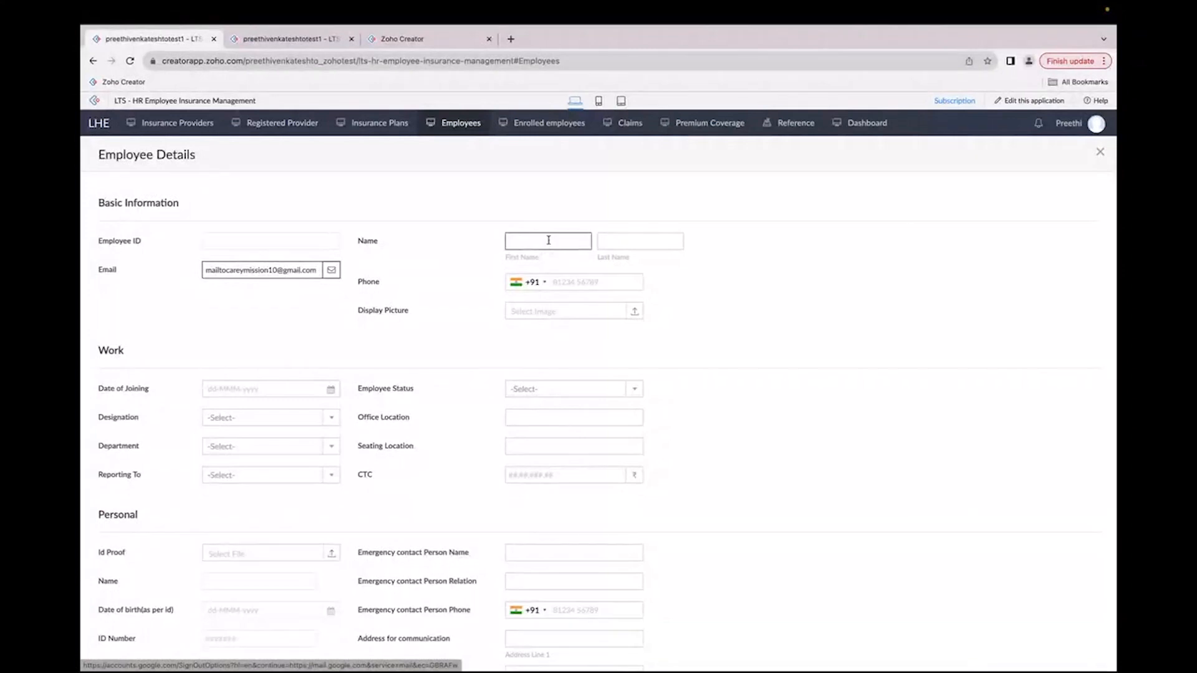
click(564, 330)
click(617, 244)
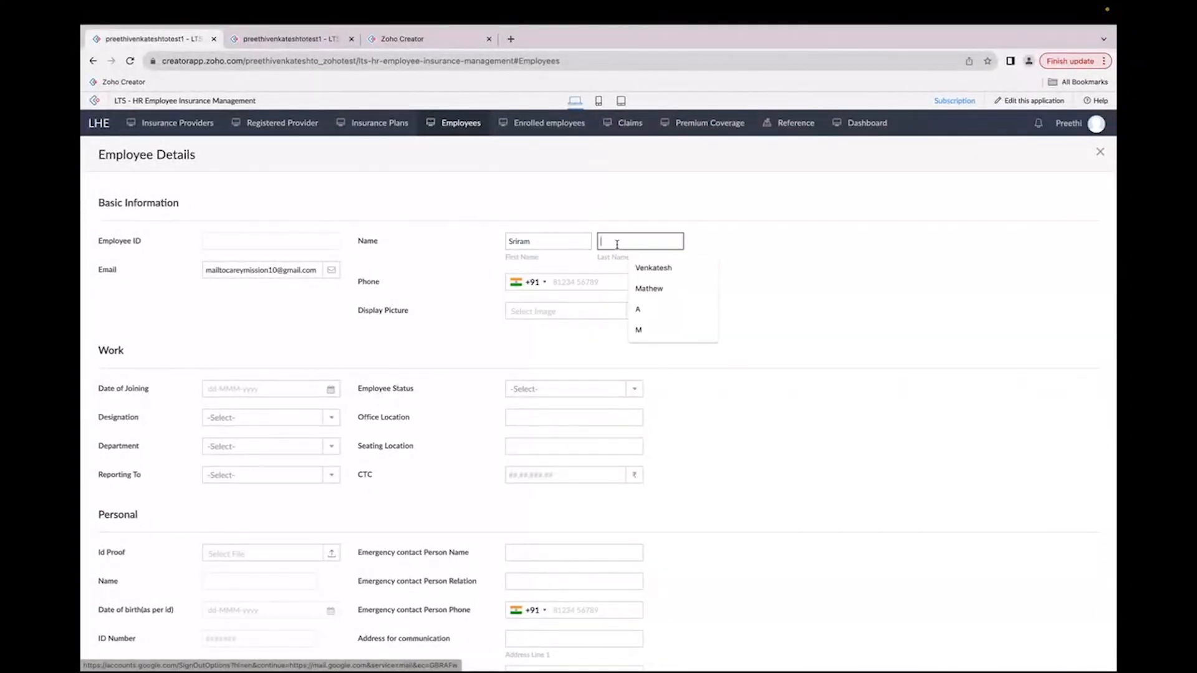
text(M)
key(Tab)
Step: Upload employee.jpeg as the display picture
click(554, 314)
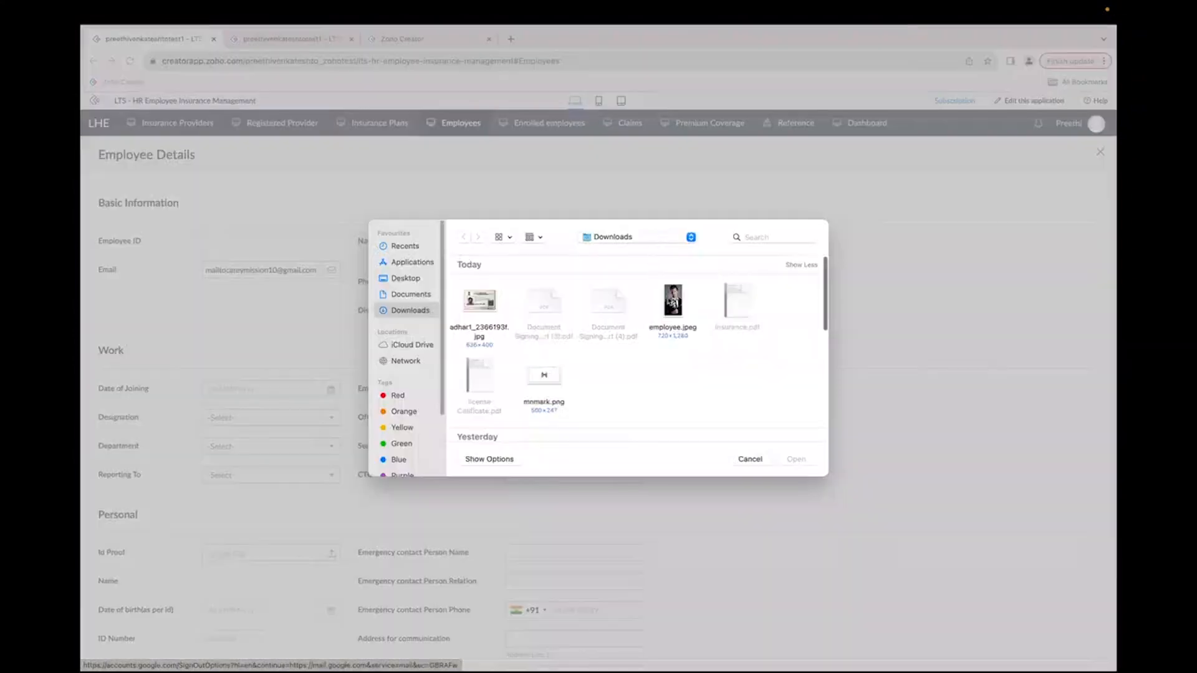
click(673, 302)
click(796, 459)
Step: Set the date of joining to 02-Oct-2023 and the employee status to Active
scroll(225, 409, down, 1)
click(256, 329)
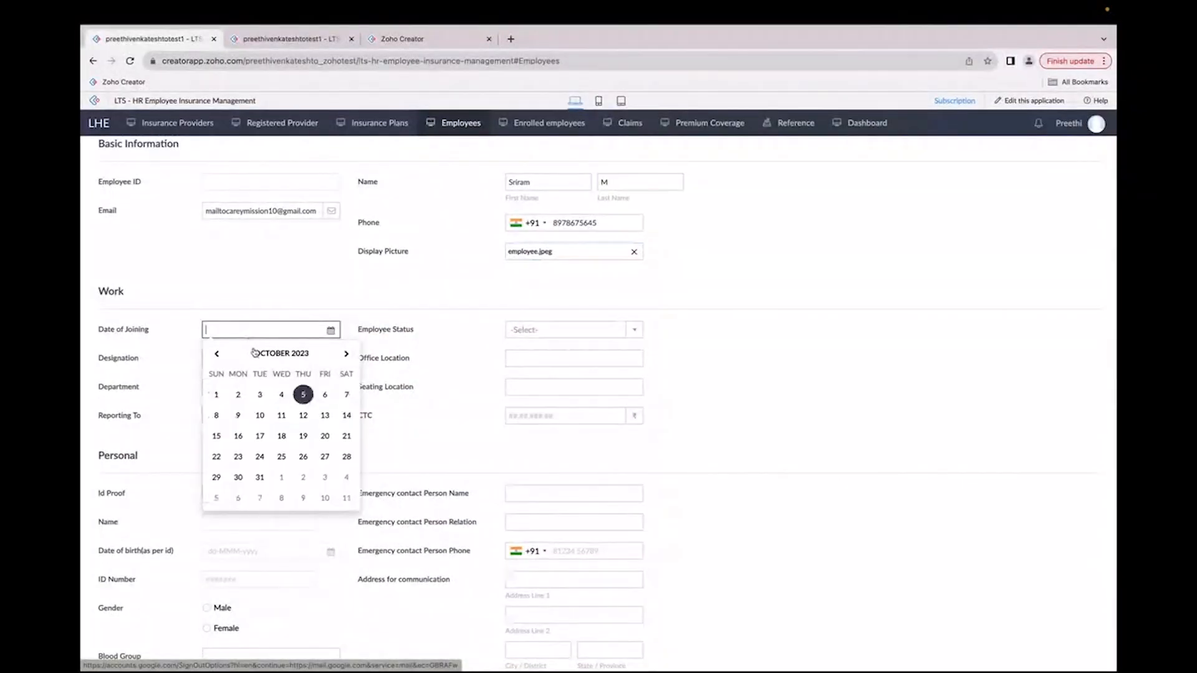
click(238, 395)
click(553, 332)
click(521, 369)
Step: Set the designation to Trainer and the department to Training and Development
click(271, 360)
scroll(250, 422, down, 2)
click(222, 396)
click(300, 387)
text(tar)
key(BackSpace)
key(BackSpace)
text(ra)
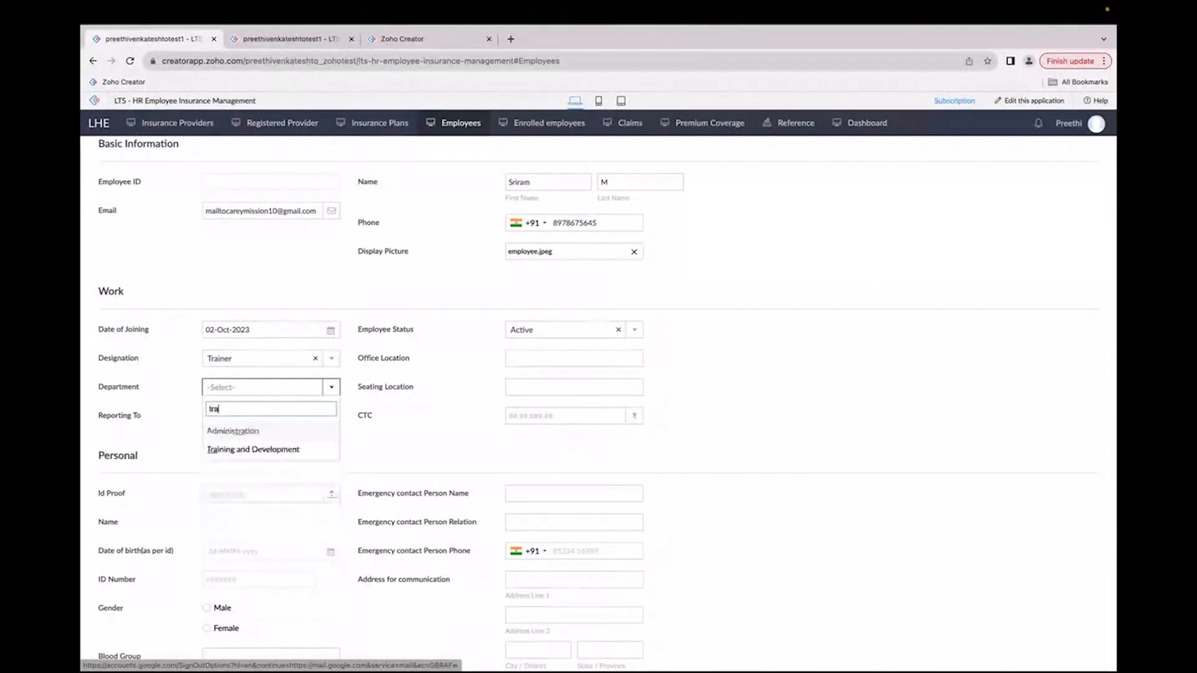
click(237, 449)
Step: Set Reporting To as Fin-10007 and the office location to Chennai
click(249, 416)
click(238, 439)
click(546, 356)
text(nnai)
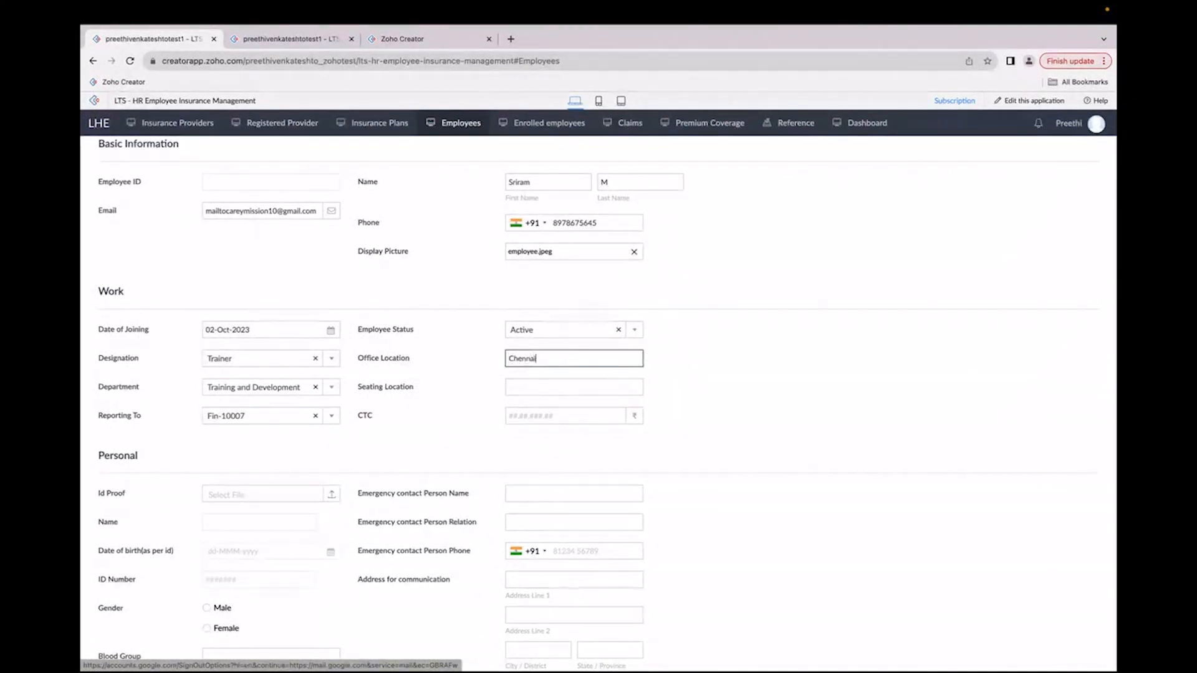
Step: Set the seating location to Chennai and pick 7,00,000 as the CTC
click(553, 386)
text(Chennai)
click(548, 416)
click(580, 483)
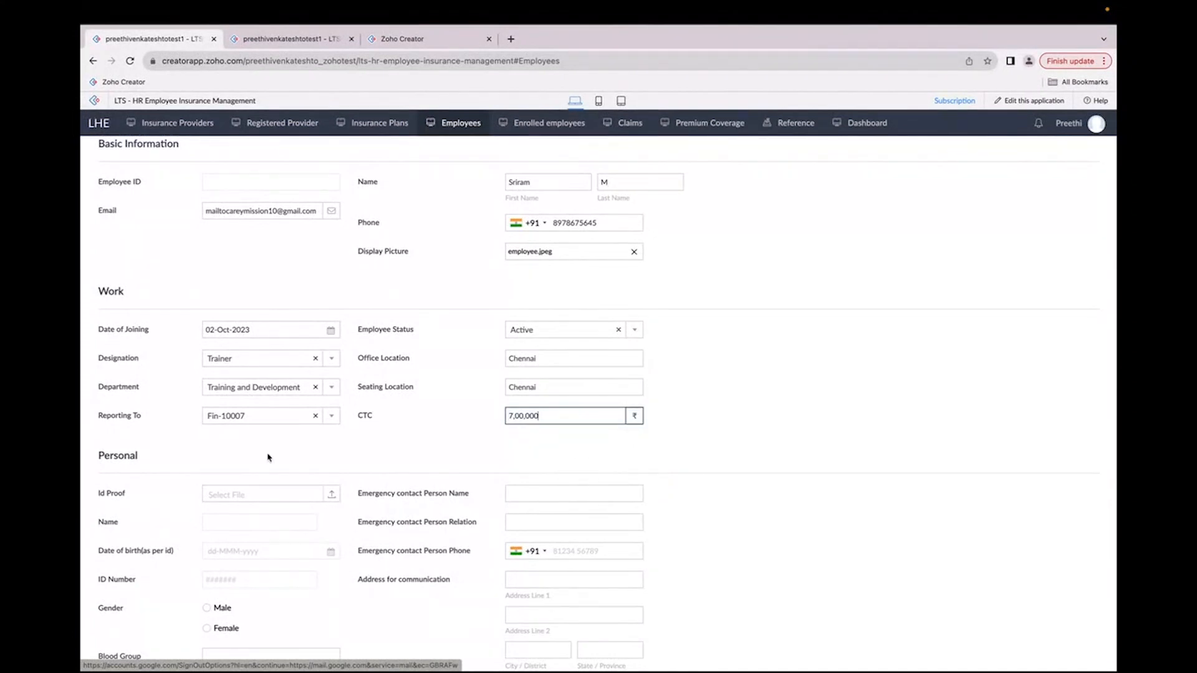
Step: Upload adhar1_2366193f.jpg as the ID proof
scroll(268, 457, down, 2)
click(266, 396)
click(792, 462)
Step: Enter the emergency contact's name, relation Spouse and phone number
click(559, 392)
text(Je)
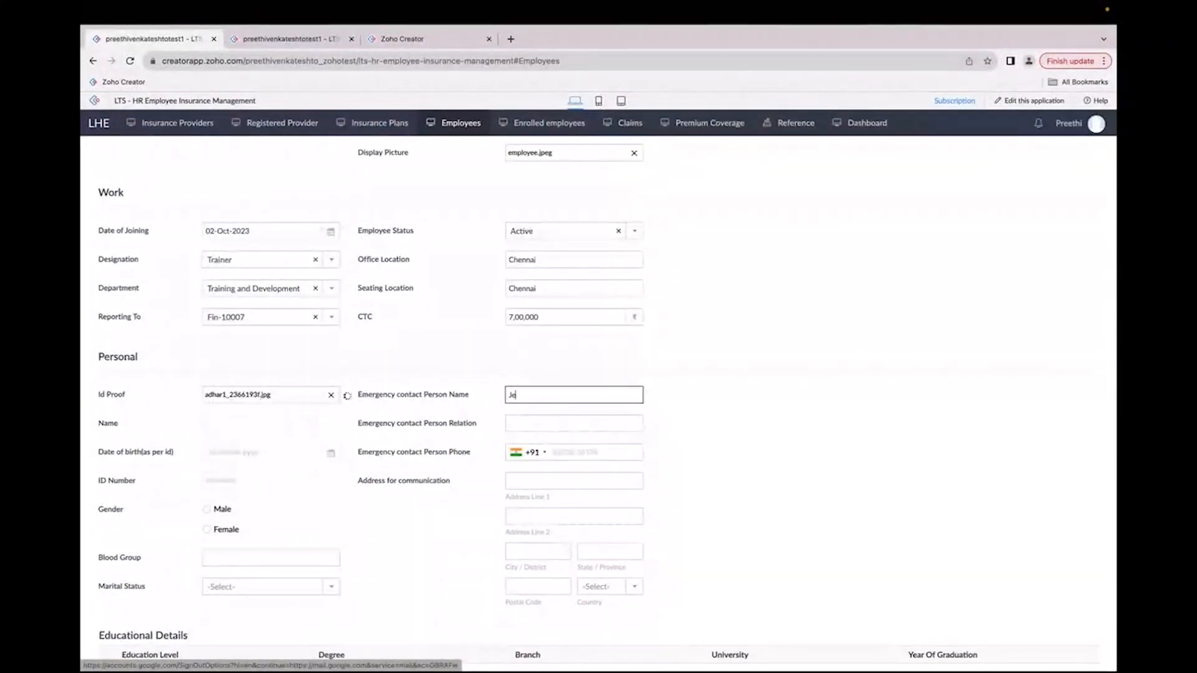
text(ssica)
key(Tab)
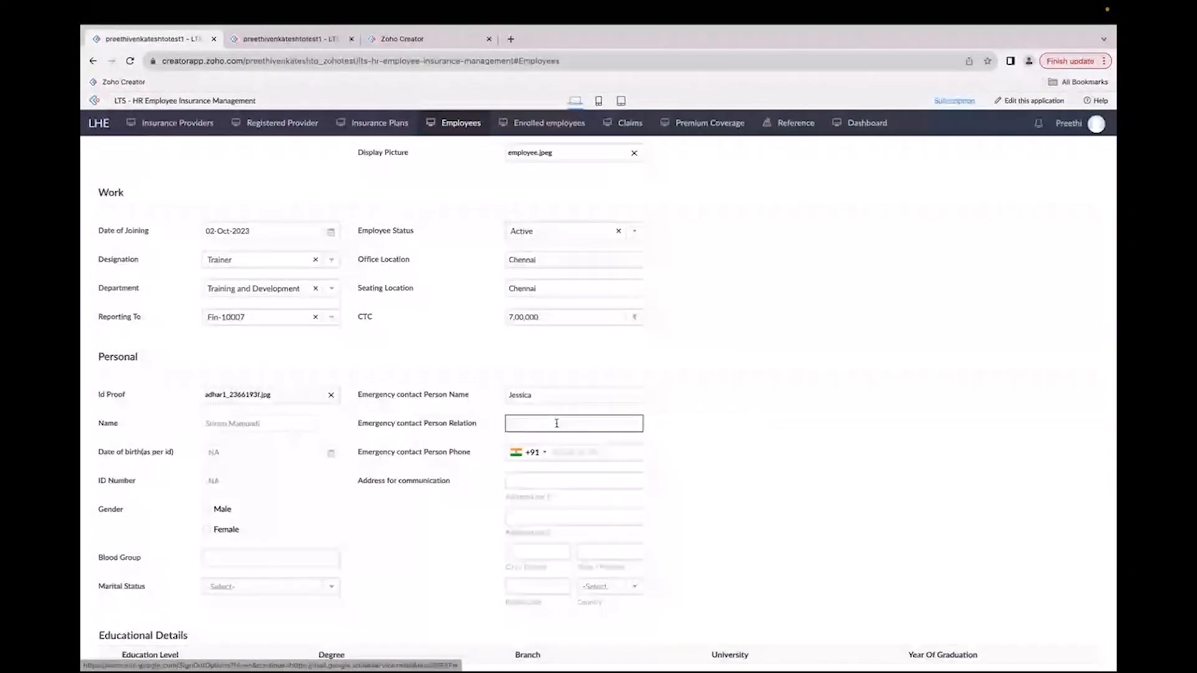
text(Spouse)
key(Tab)
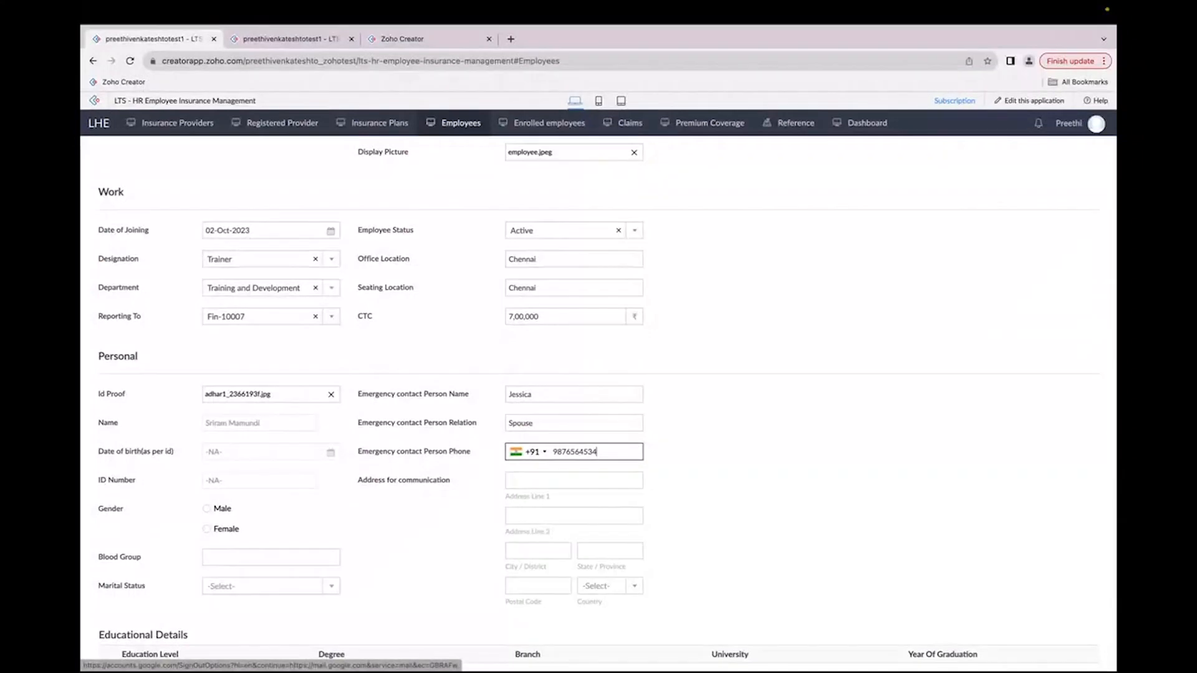
Step: Fill in the communication address with street, city, state, postal code and India as the country
scroll(558, 372, down, 2)
click(558, 369)
click(575, 396)
click(547, 437)
click(546, 466)
click(595, 438)
click(614, 465)
click(537, 474)
click(549, 498)
click(602, 473)
text(ind)
click(600, 537)
Step: Select Male as gender and enter O+ve as the blood group
click(205, 396)
click(232, 445)
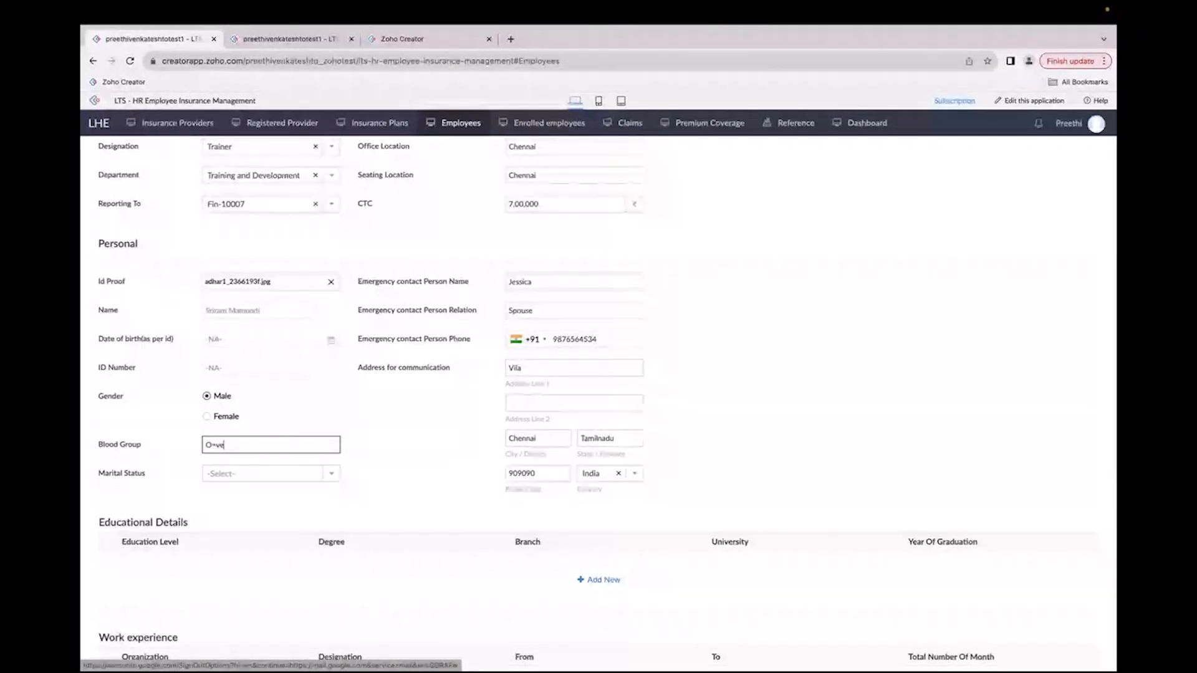
Step: Complete the blood group as O+ve and set the marital status to Married
text(O+ve)
click(237, 474)
click(240, 493)
scroll(393, 556, down, 2)
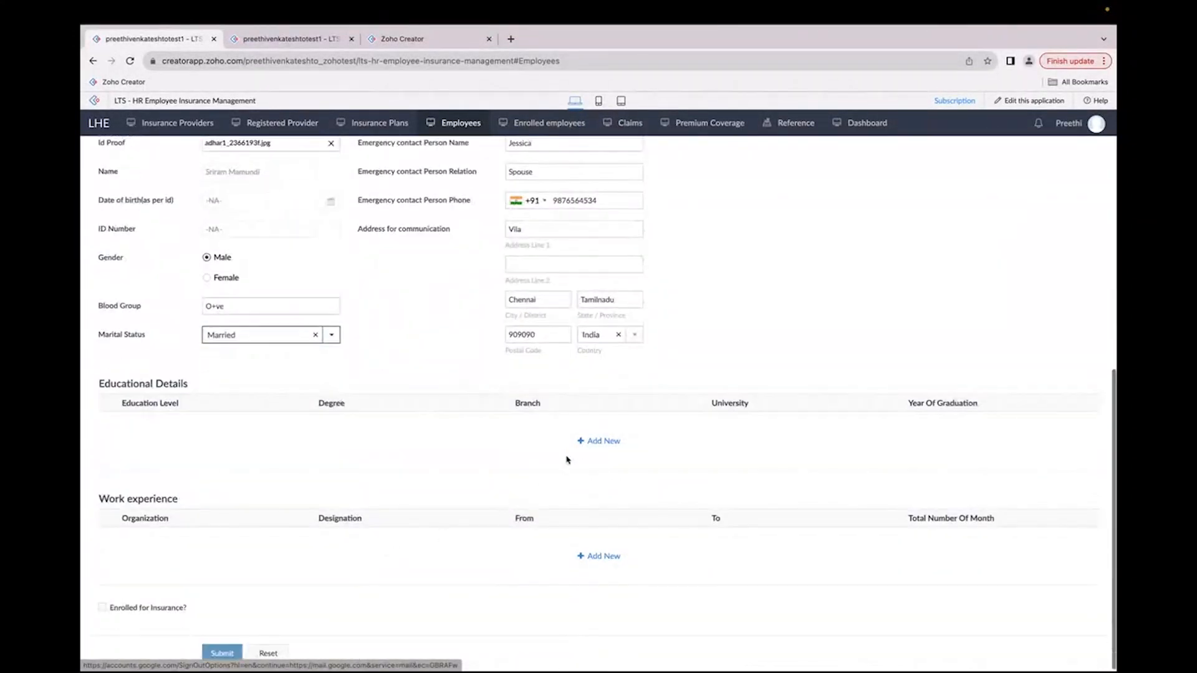
Step: Add an educational details entry with education level UG
click(599, 465)
text(UG)
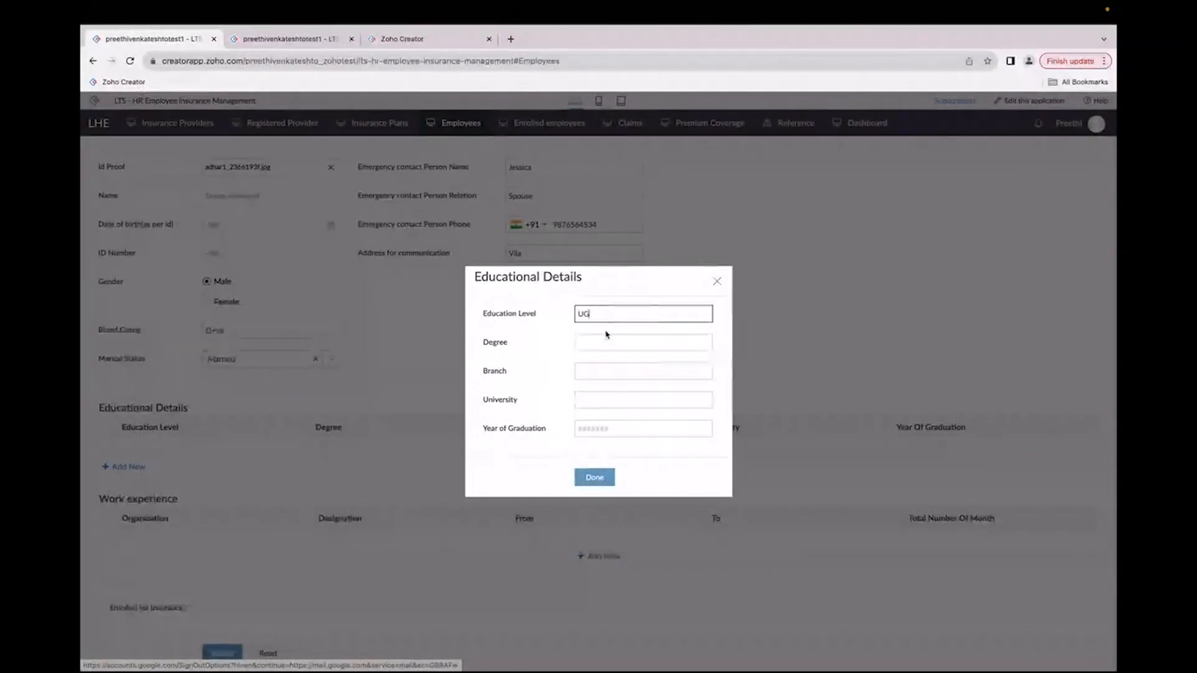
click(595, 478)
Step: Add a work experience entry with organization XYX and submit the employee record
click(597, 556)
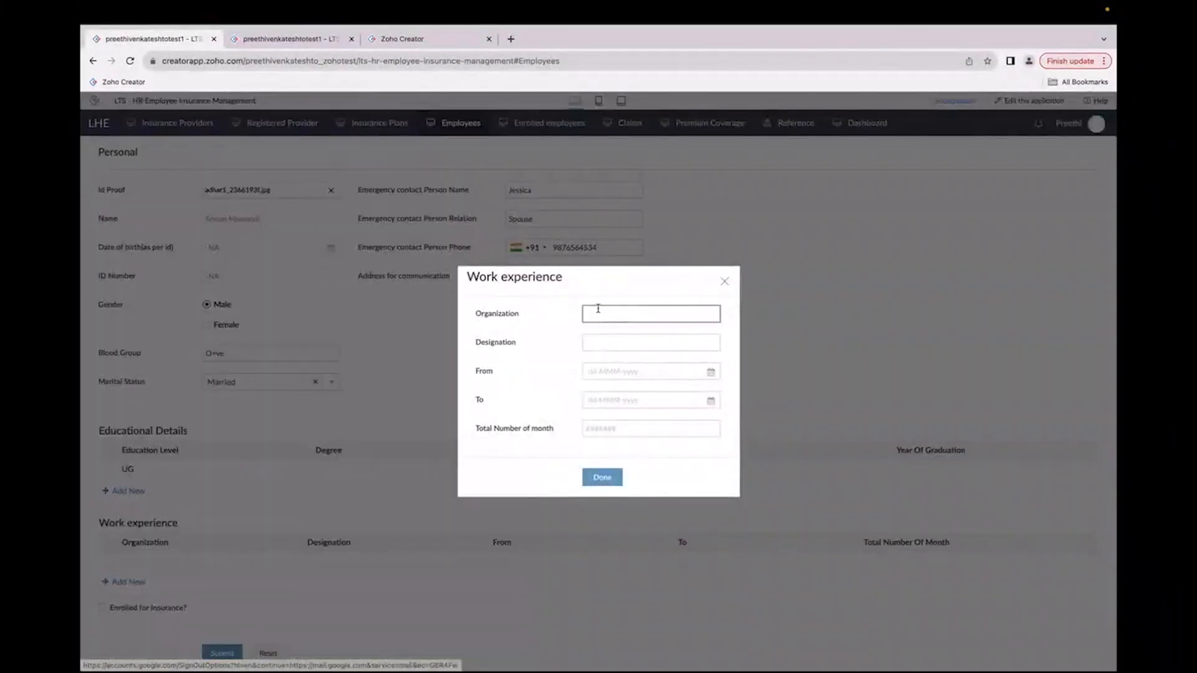
text(XYX)
click(601, 482)
click(224, 652)
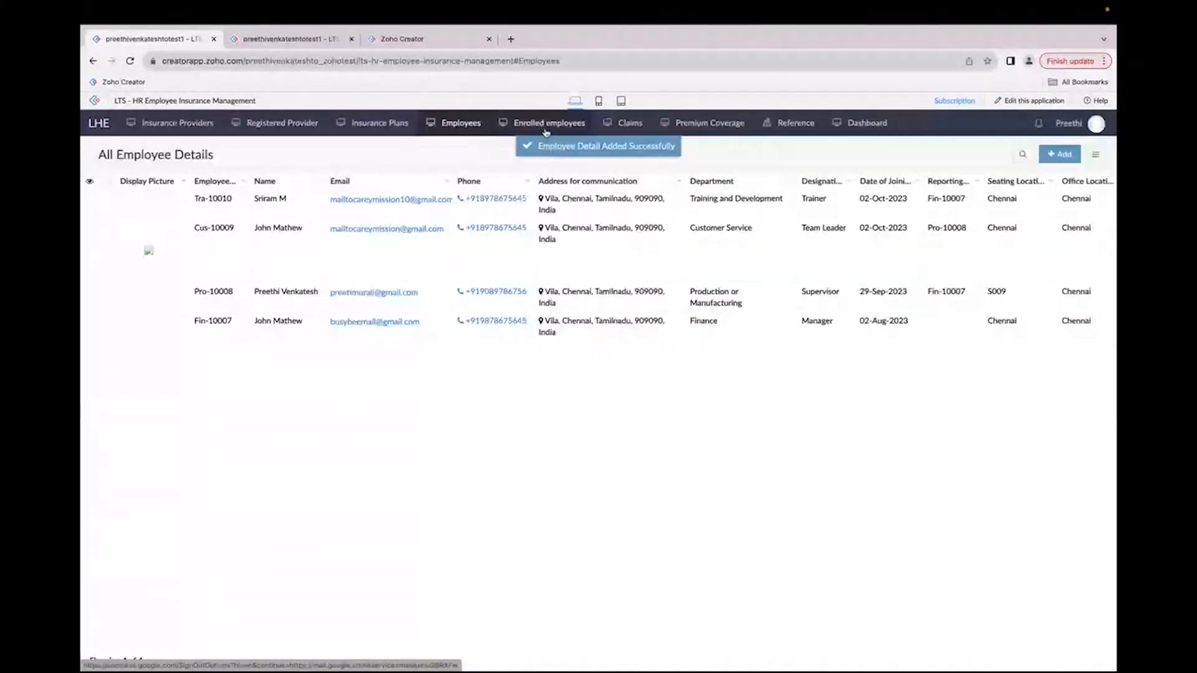
Step: Review the new employee's record and the app's portal users list in the Creator admin console
click(677, 207)
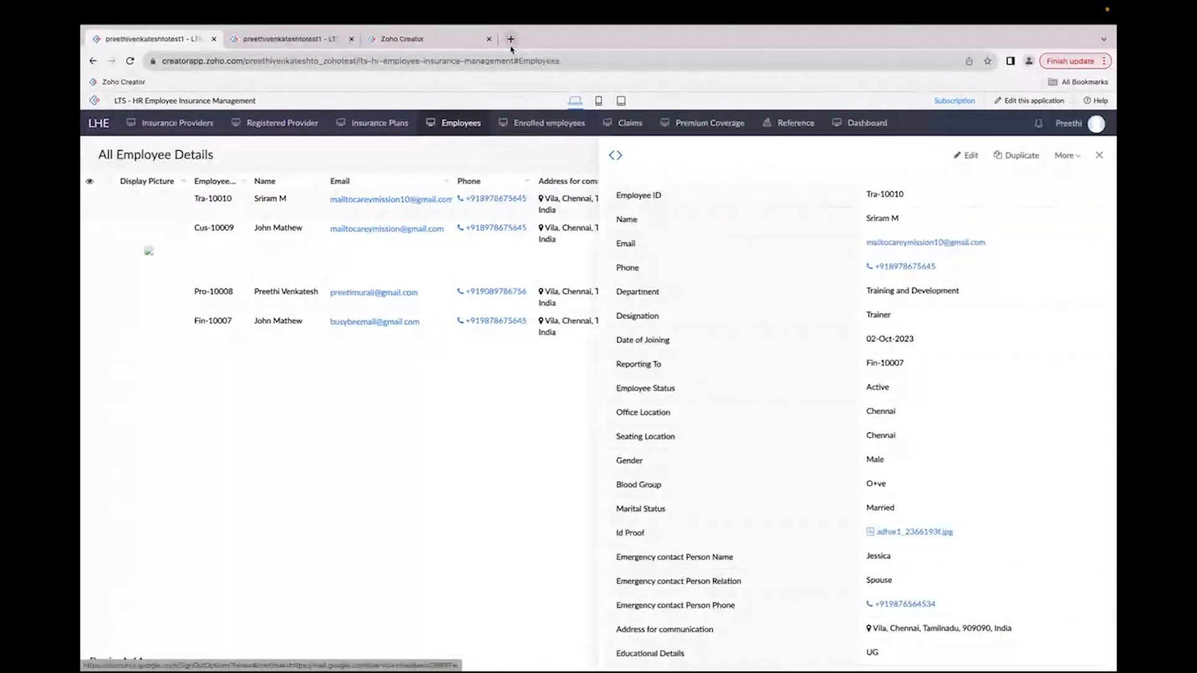
click(462, 39)
click(124, 300)
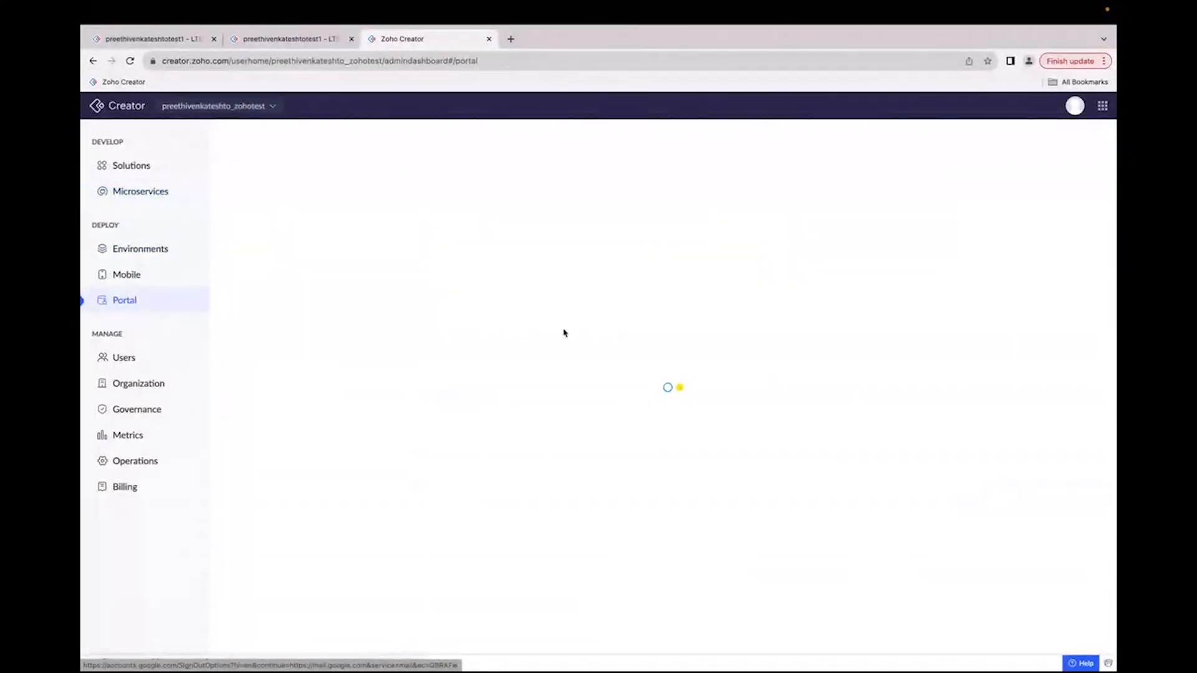
click(386, 372)
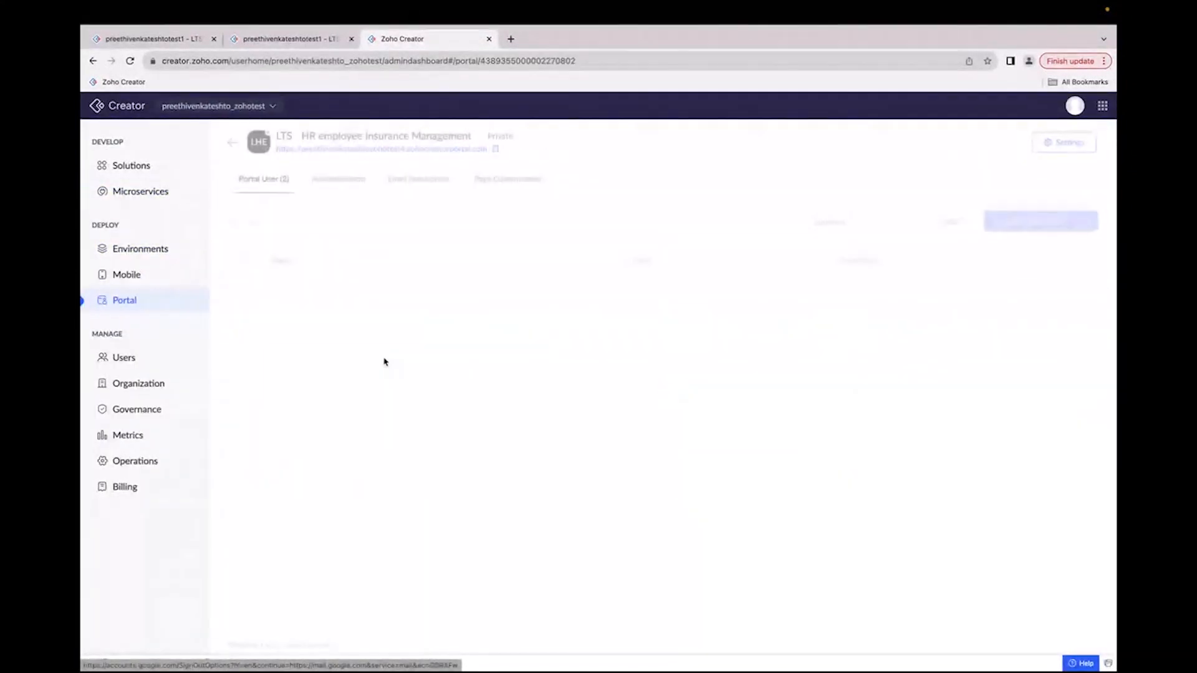
drag(630, 328, 854, 322)
click(878, 353)
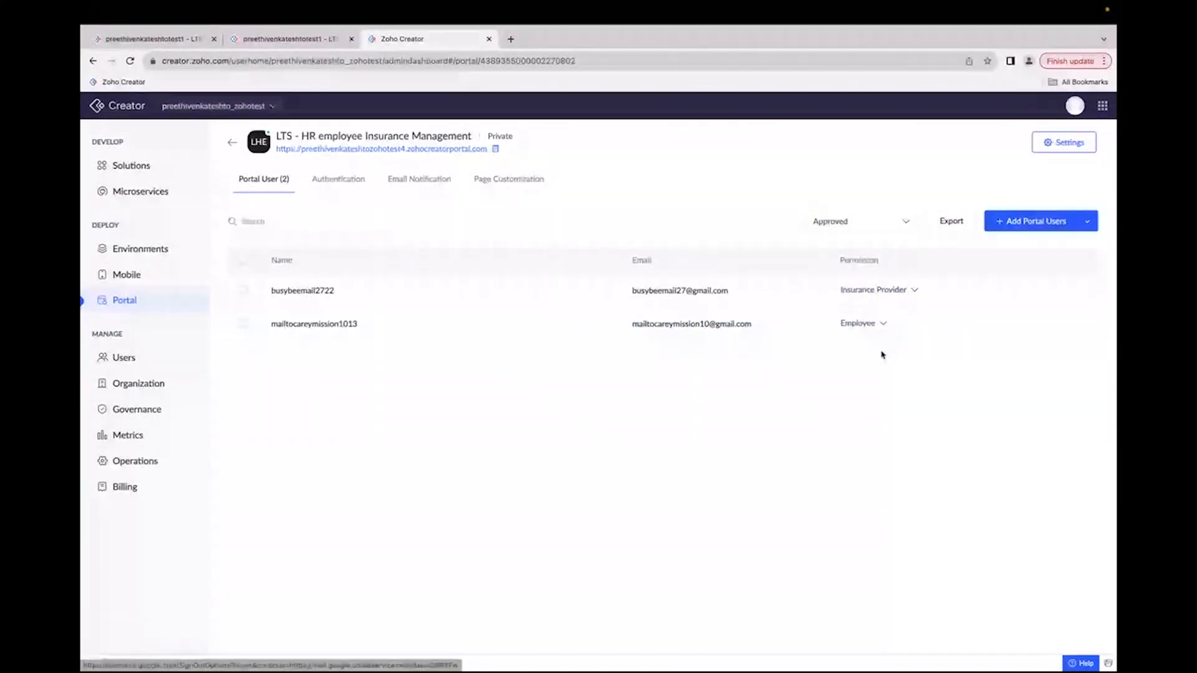
Step: Switch to the employee's mailbox and open the portal invitation's create-password link
key(ctrl+Right)
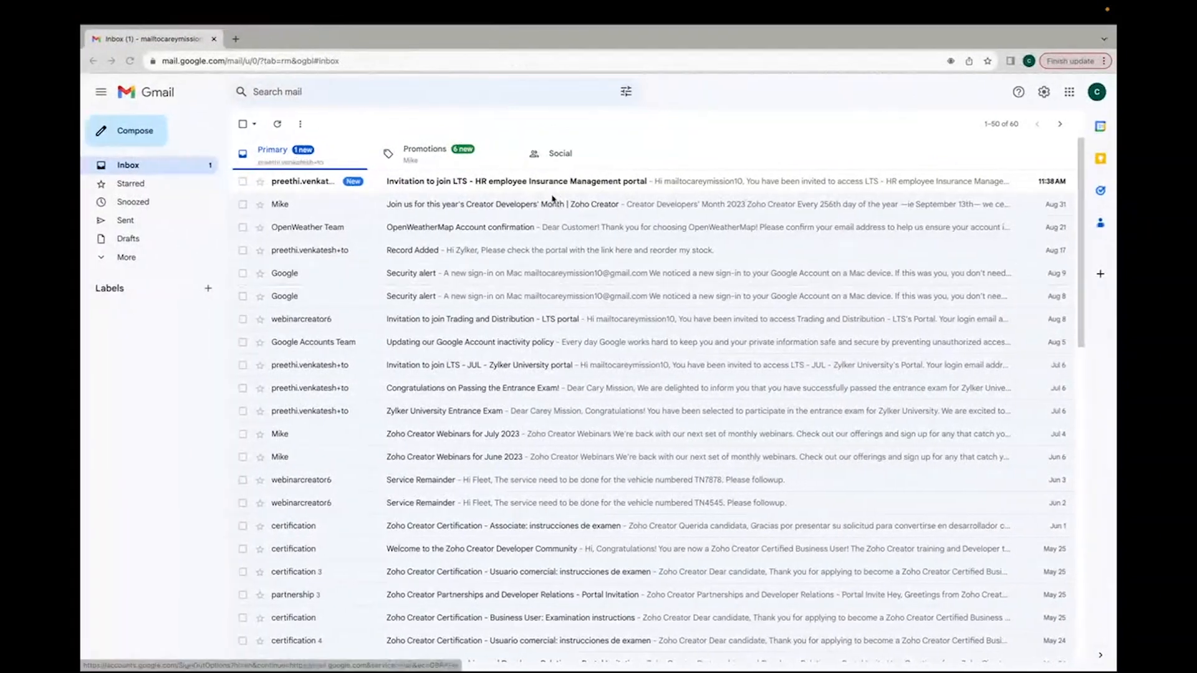
click(549, 182)
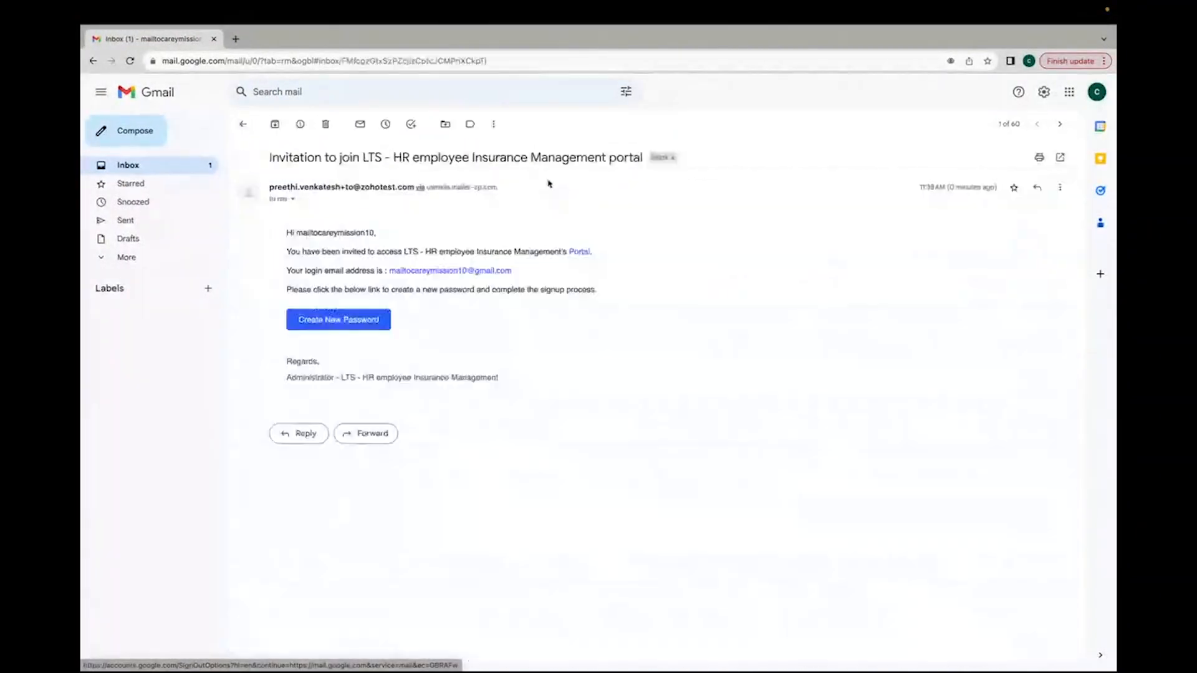
click(370, 319)
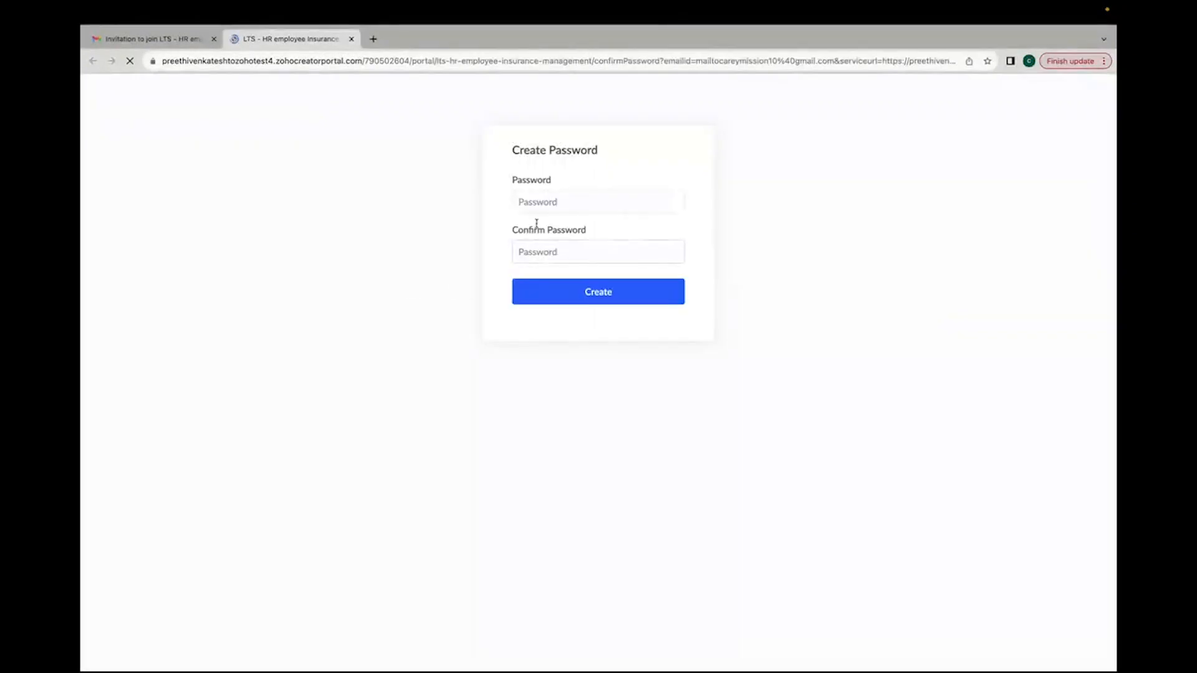
Step: Enter and confirm a new portal password for the employee and create it
click(537, 201)
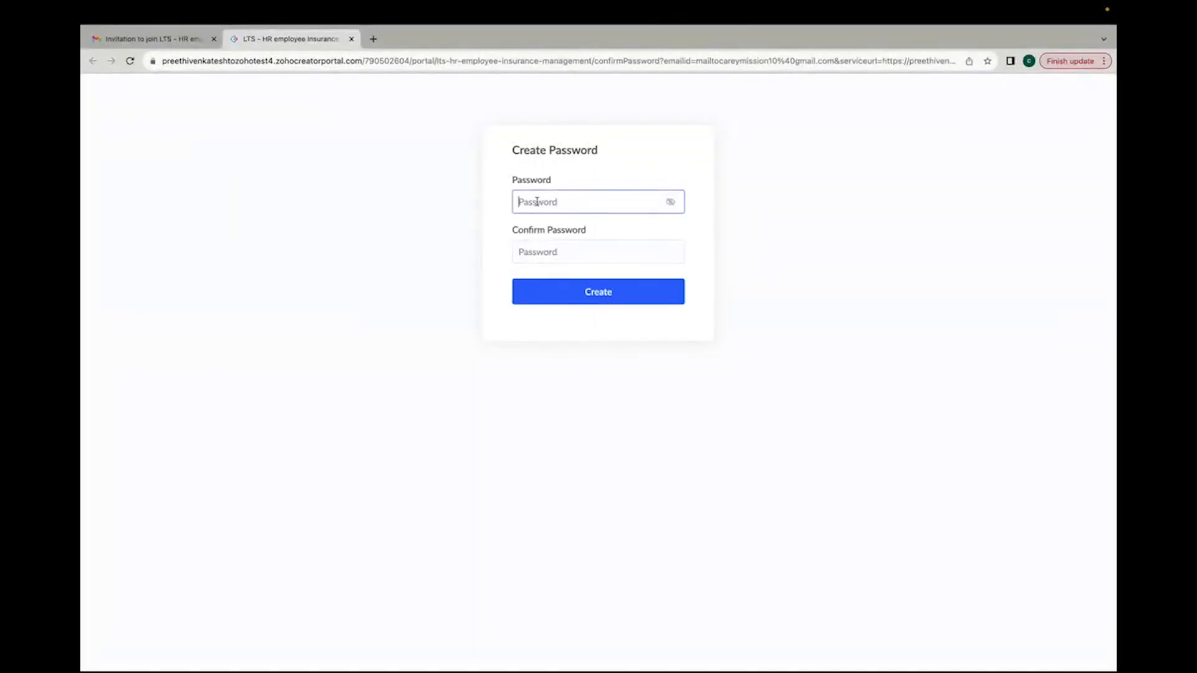
text(****)
click(551, 252)
text(******)
click(563, 254)
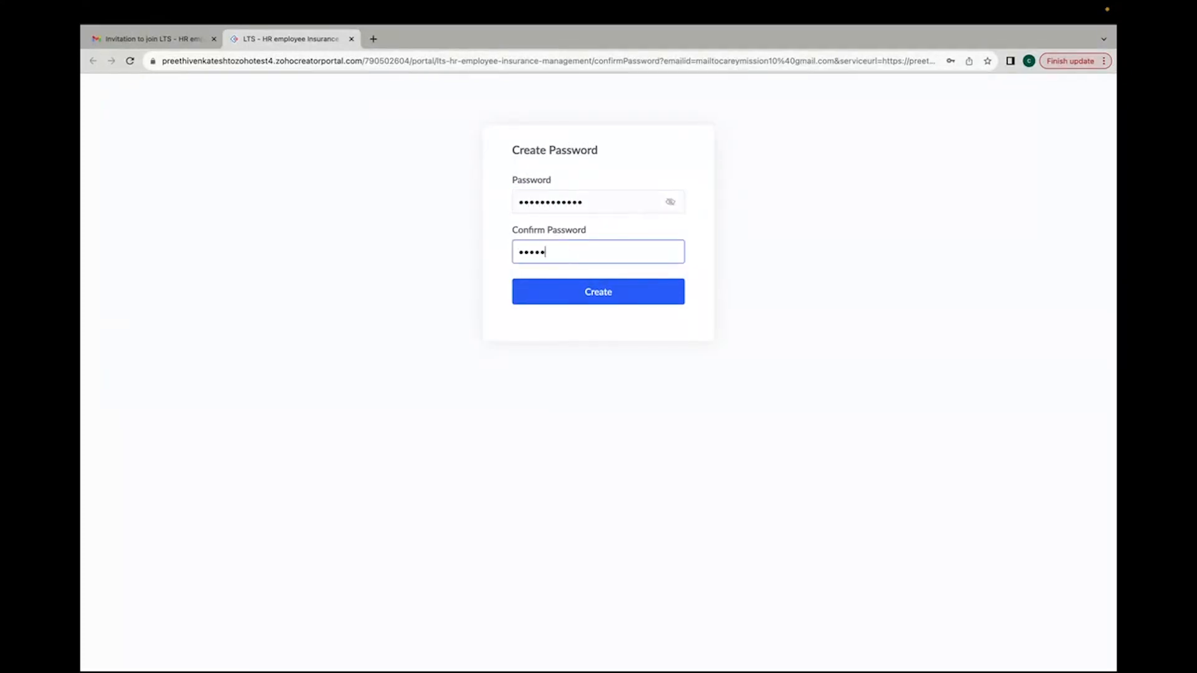
text(************)
click(579, 290)
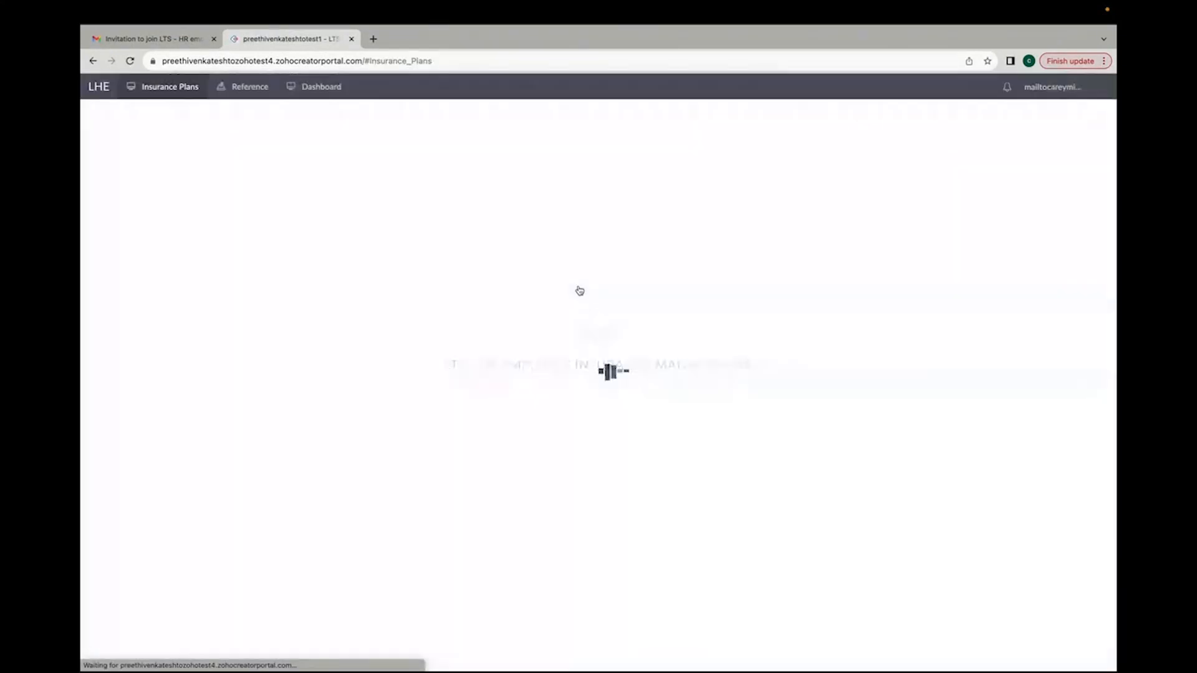
Step: Examine the employee portal dashboard and its Coverage Plans, Enroll and My Coverage sections
click(316, 93)
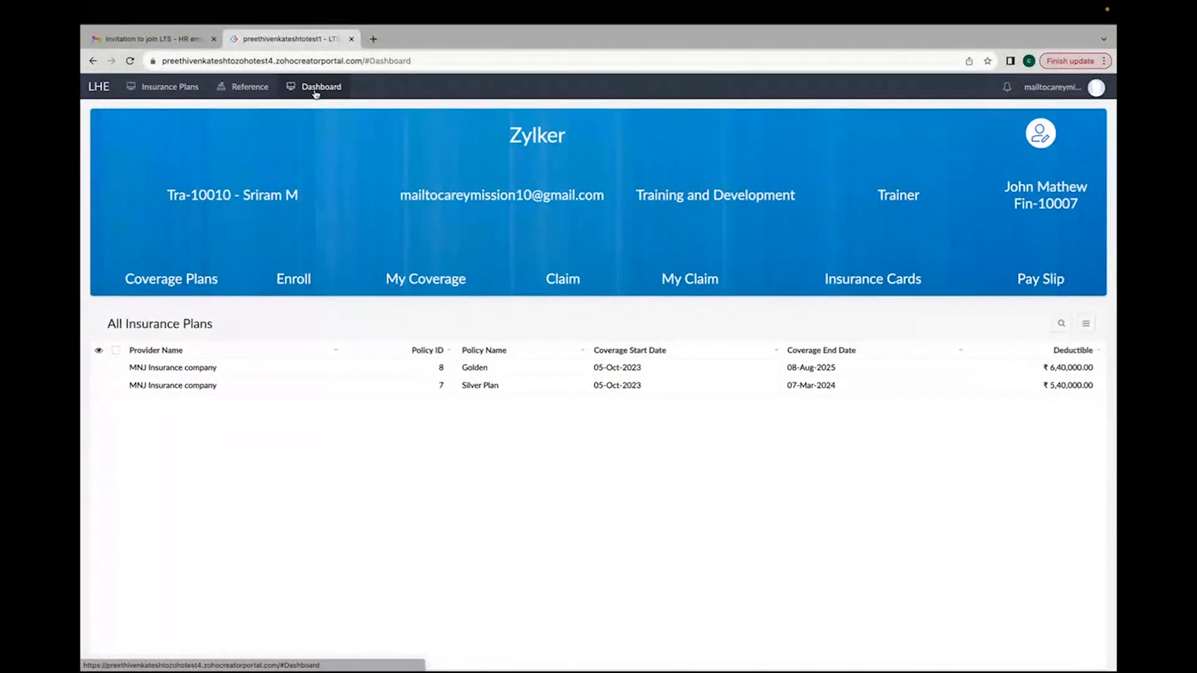
drag(506, 134, 580, 135)
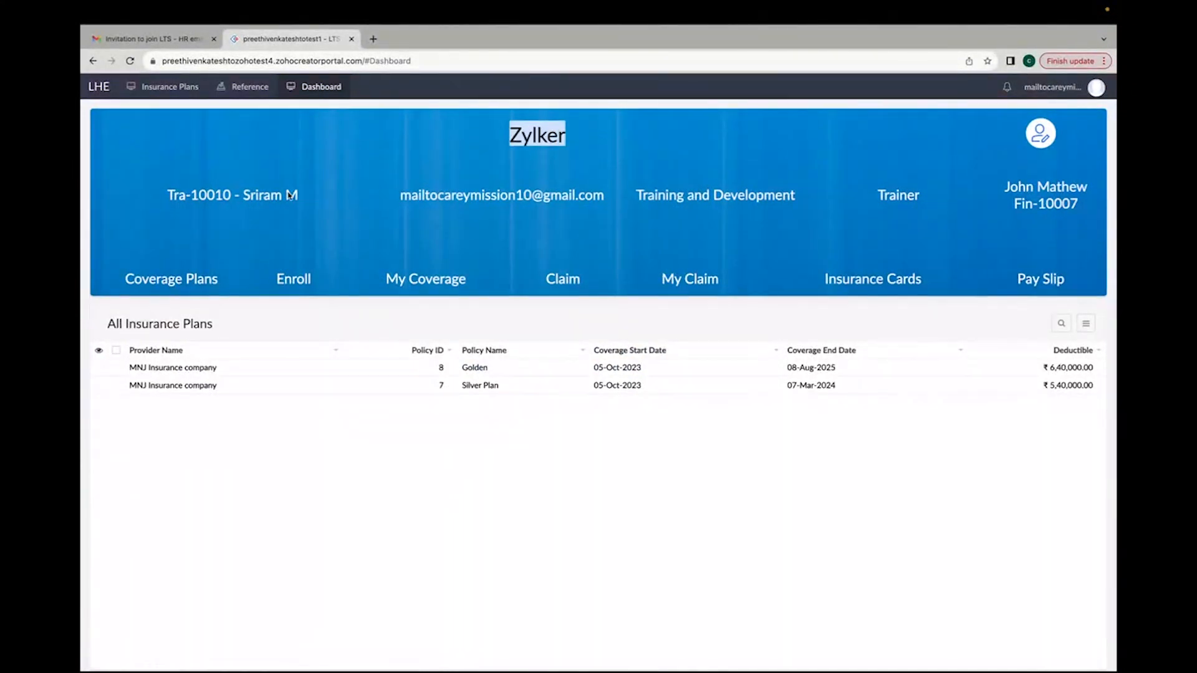
drag(167, 192, 311, 198)
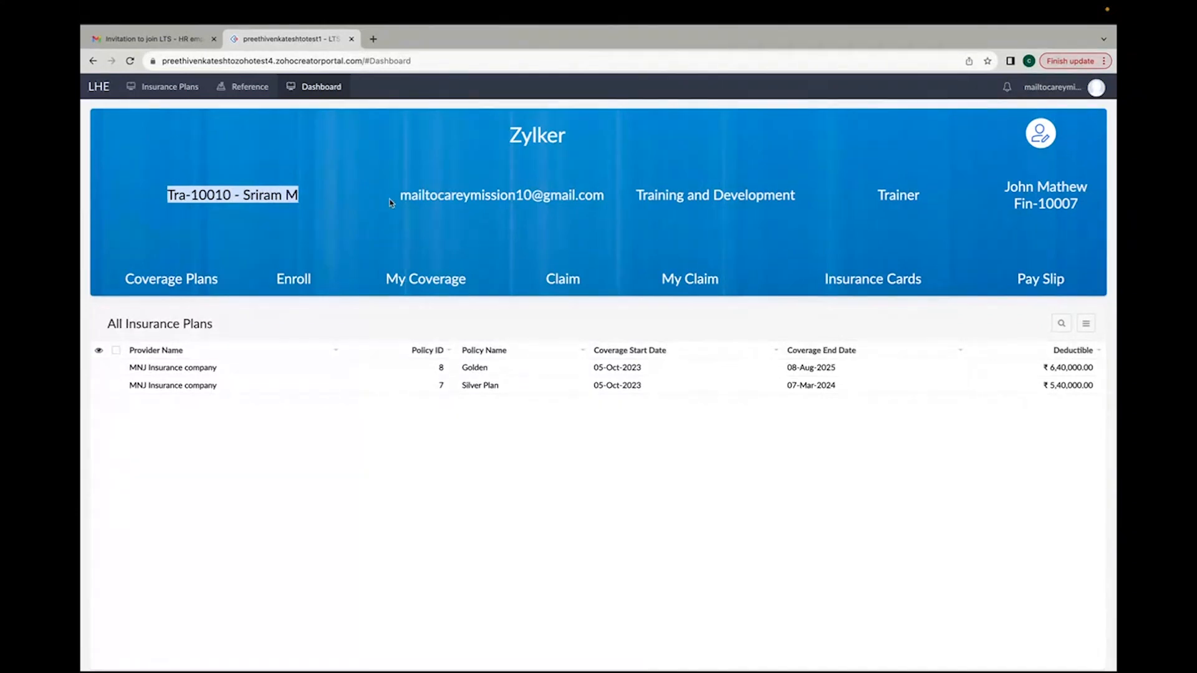
drag(396, 201, 948, 200)
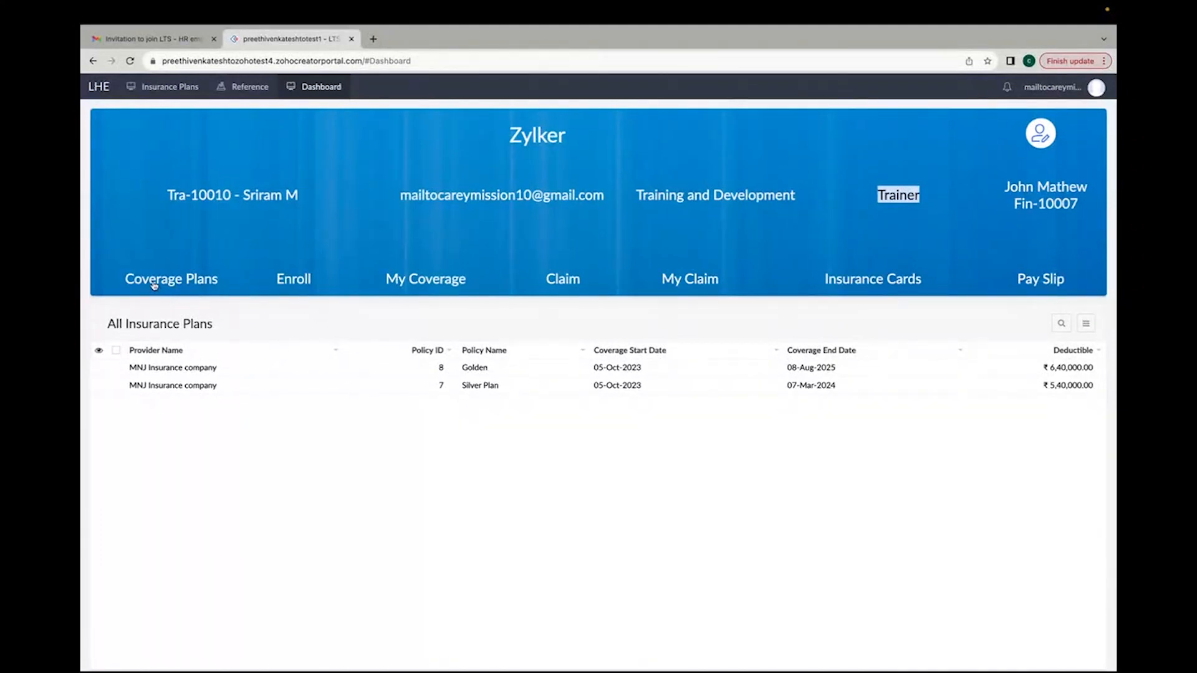
click(178, 282)
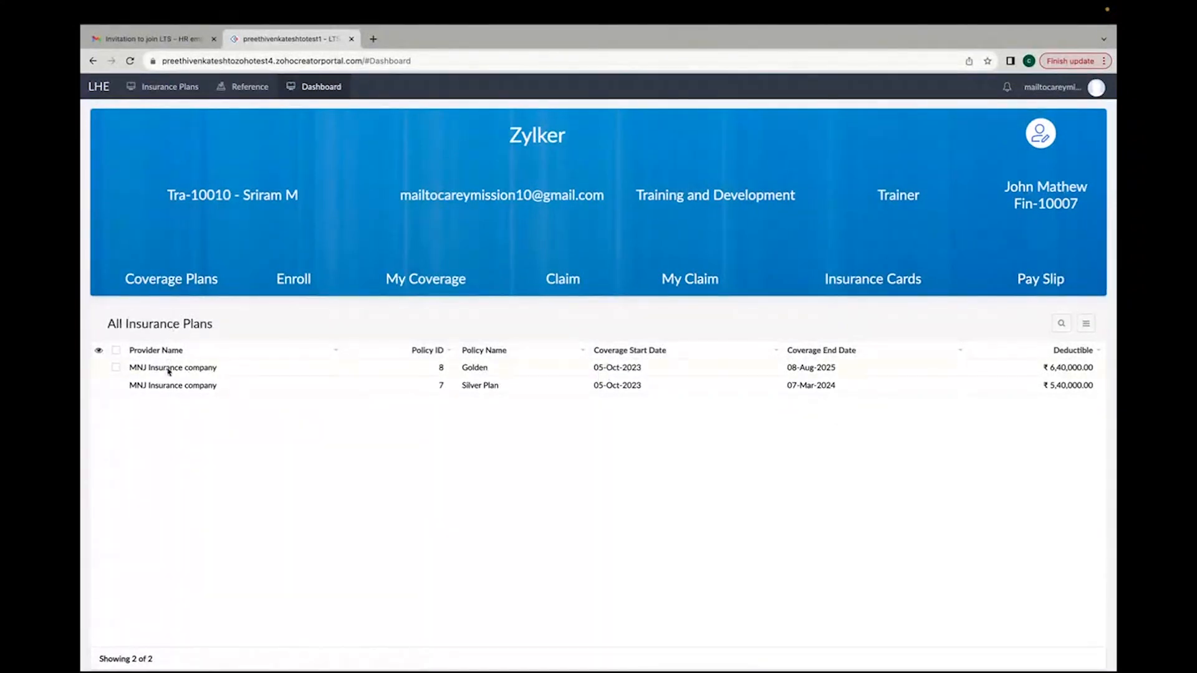
drag(213, 369, 135, 373)
click(289, 275)
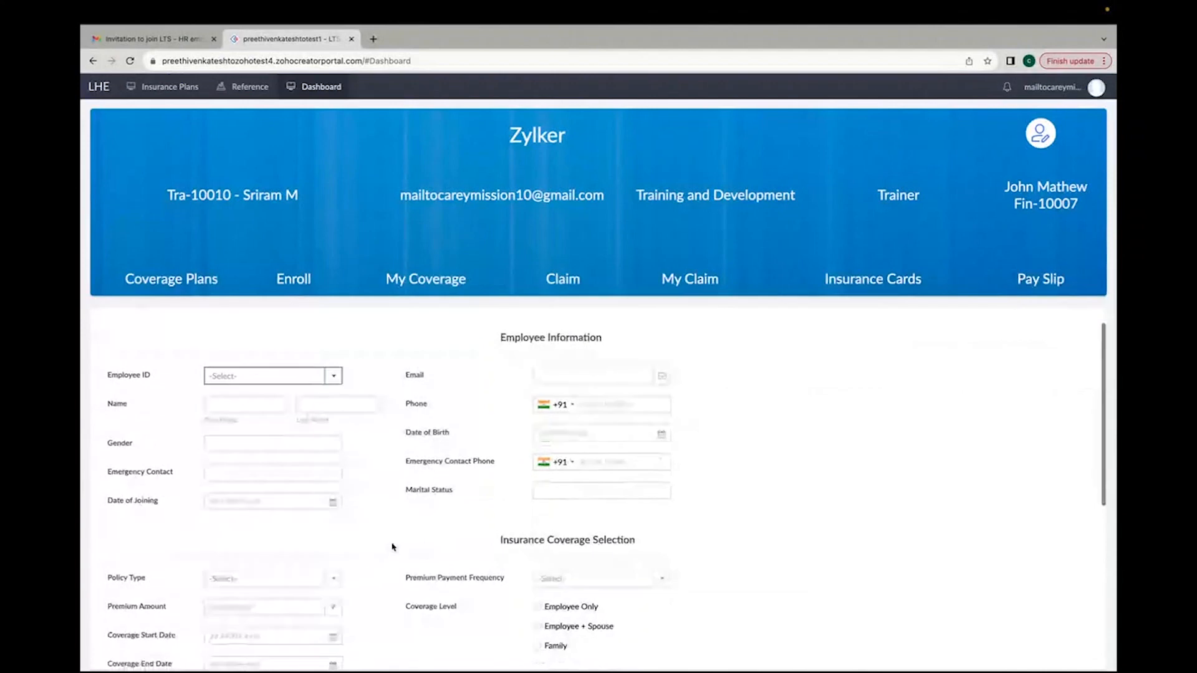
scroll(394, 547, down, 6)
scroll(394, 547, up, 5)
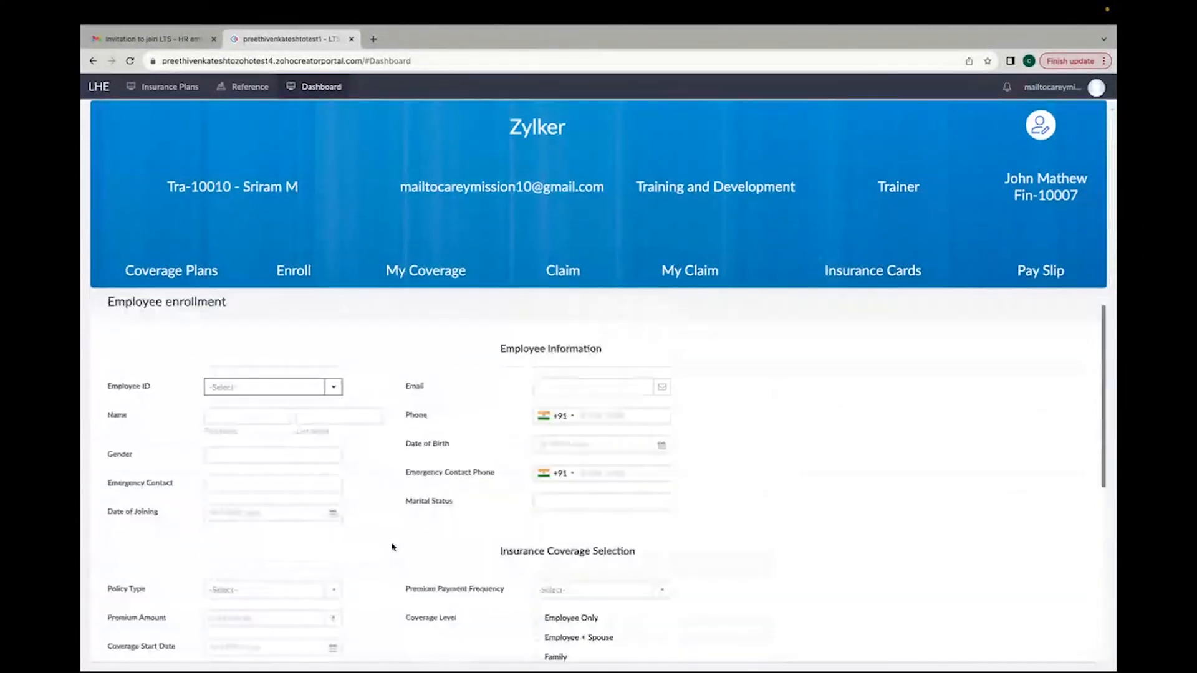
click(174, 279)
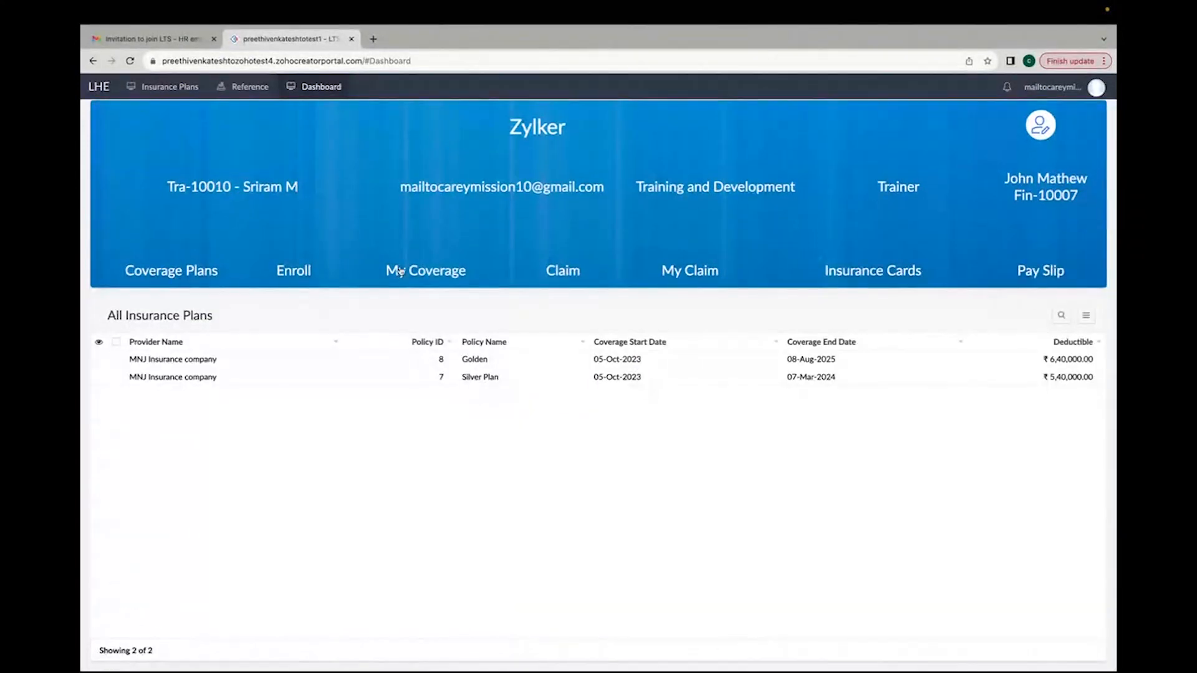
click(452, 274)
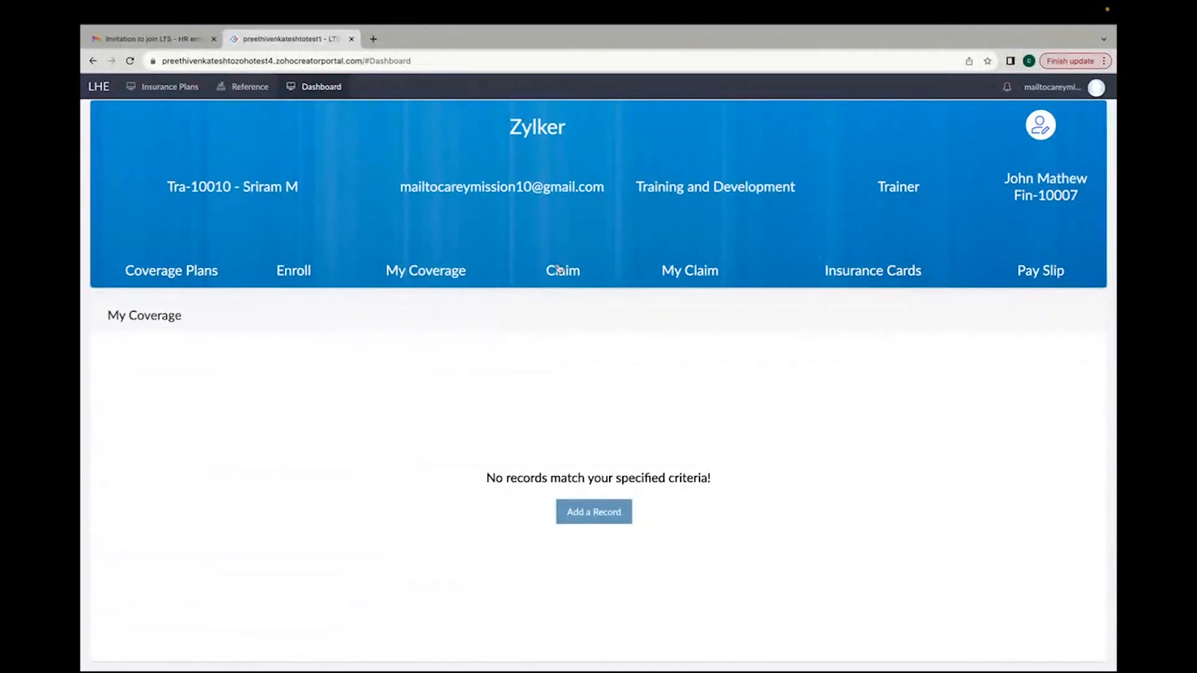
click(178, 279)
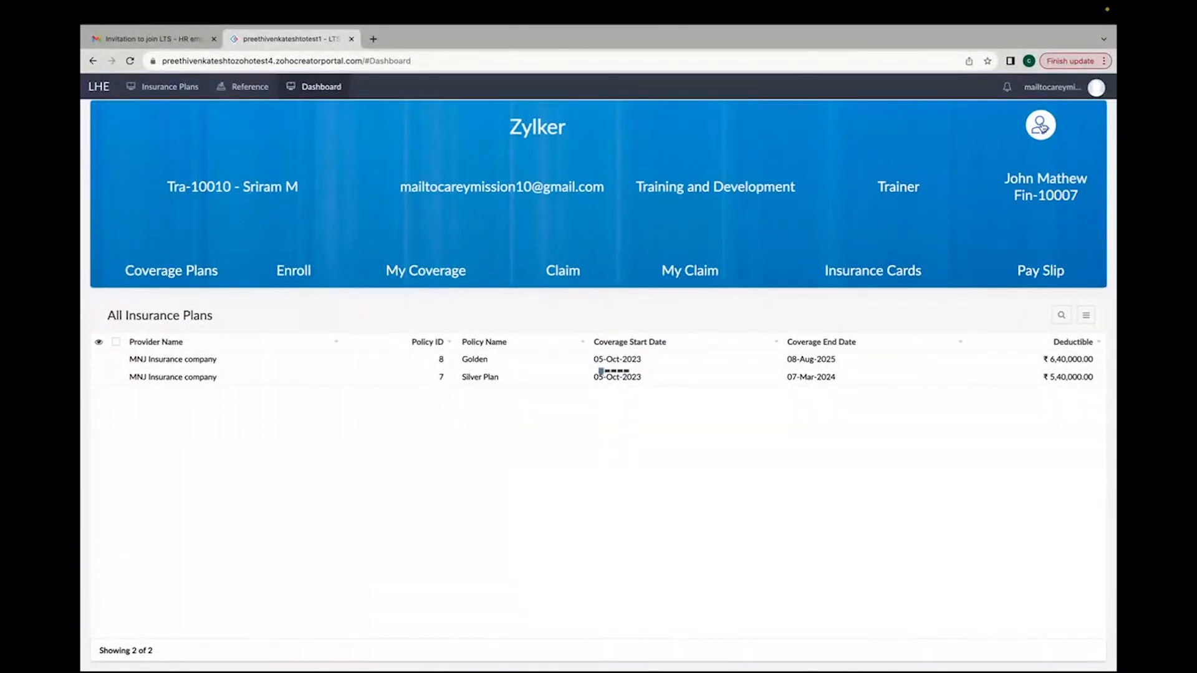
Step: Review the employee's own details form from the profile icon and close it without updating
click(1041, 126)
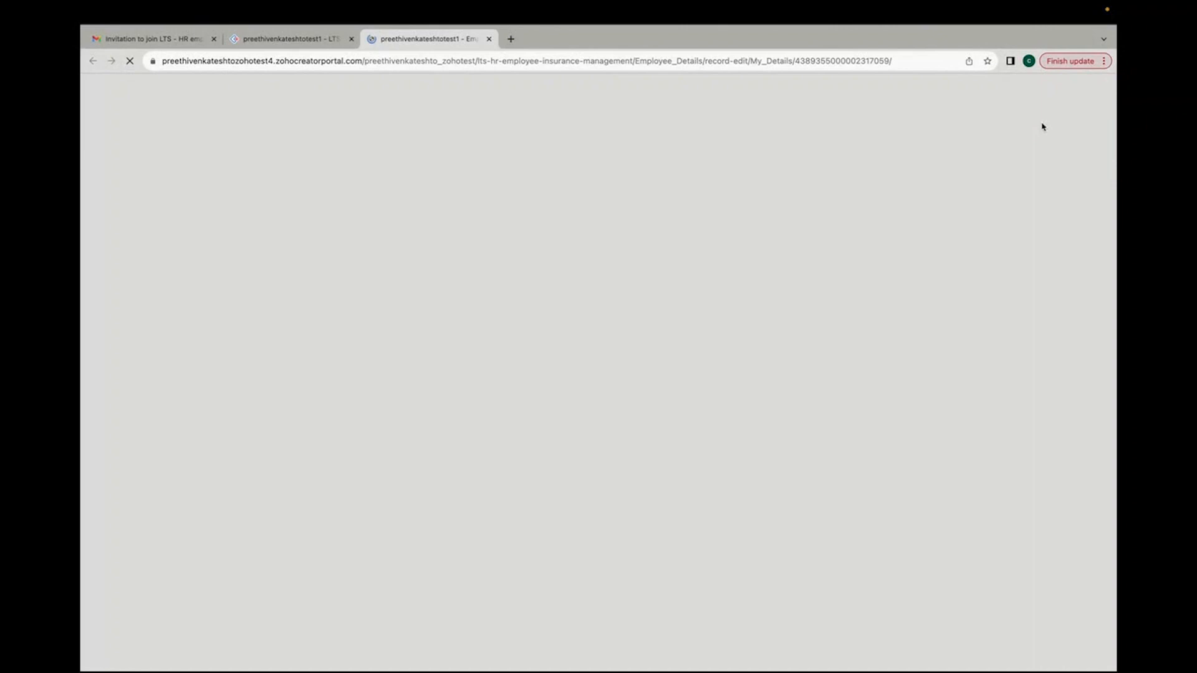
scroll(557, 375, down, 5)
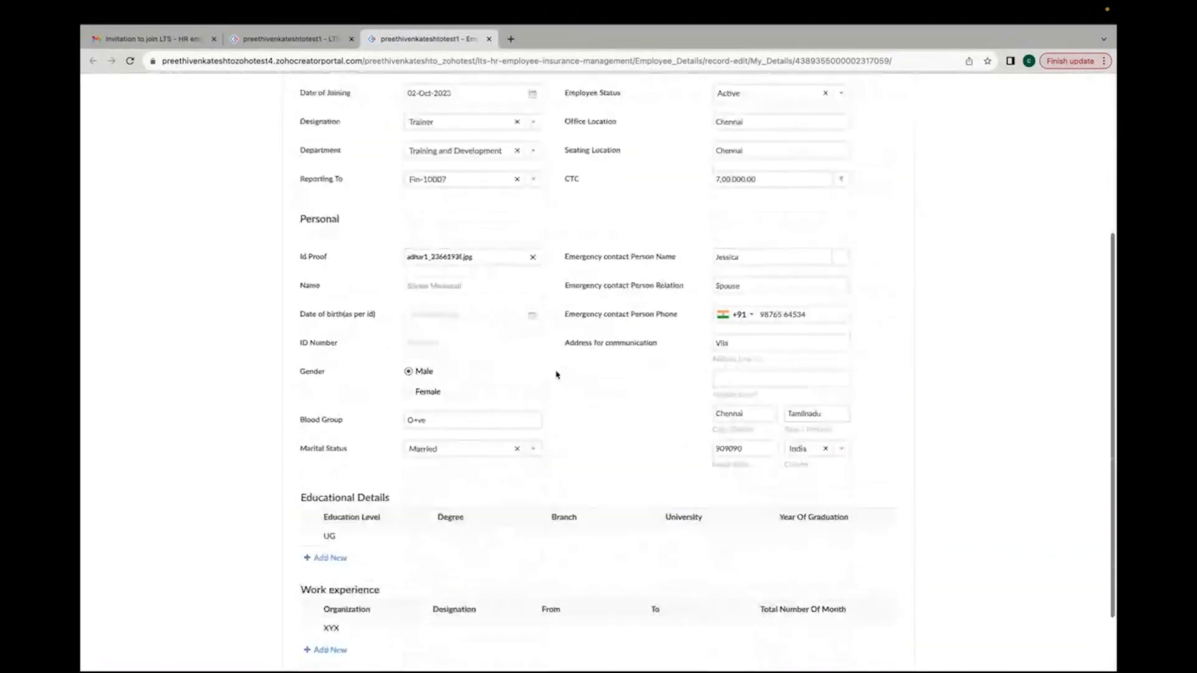
scroll(557, 374, down, 2)
click(340, 476)
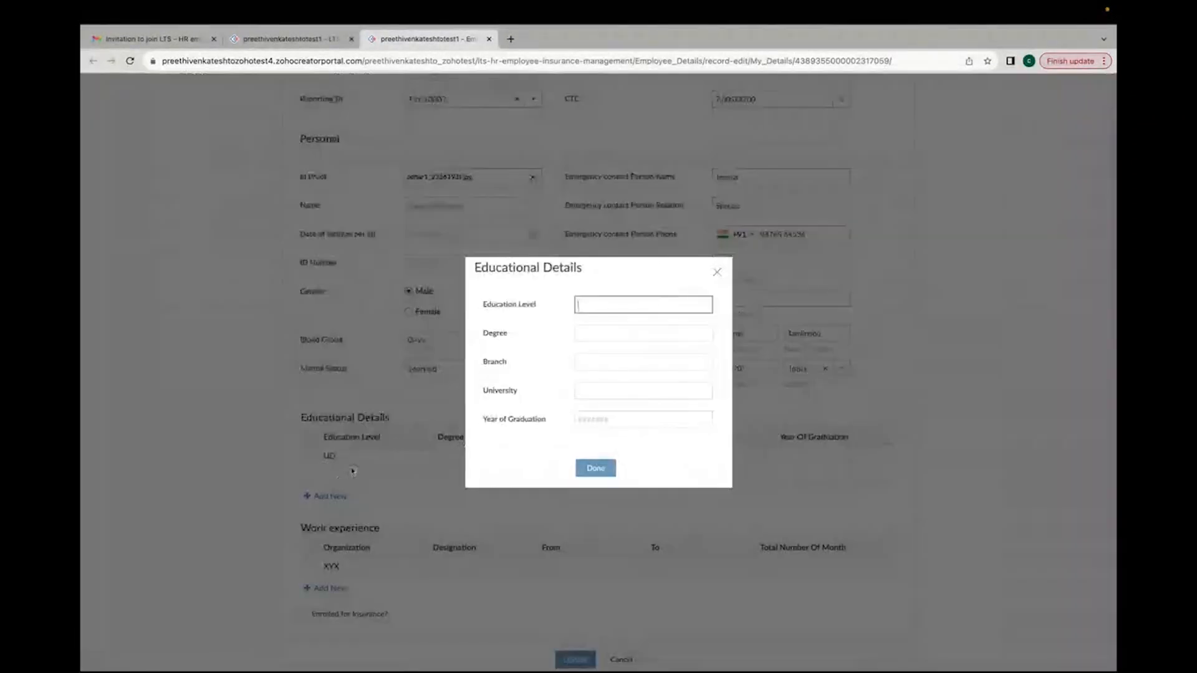
click(717, 272)
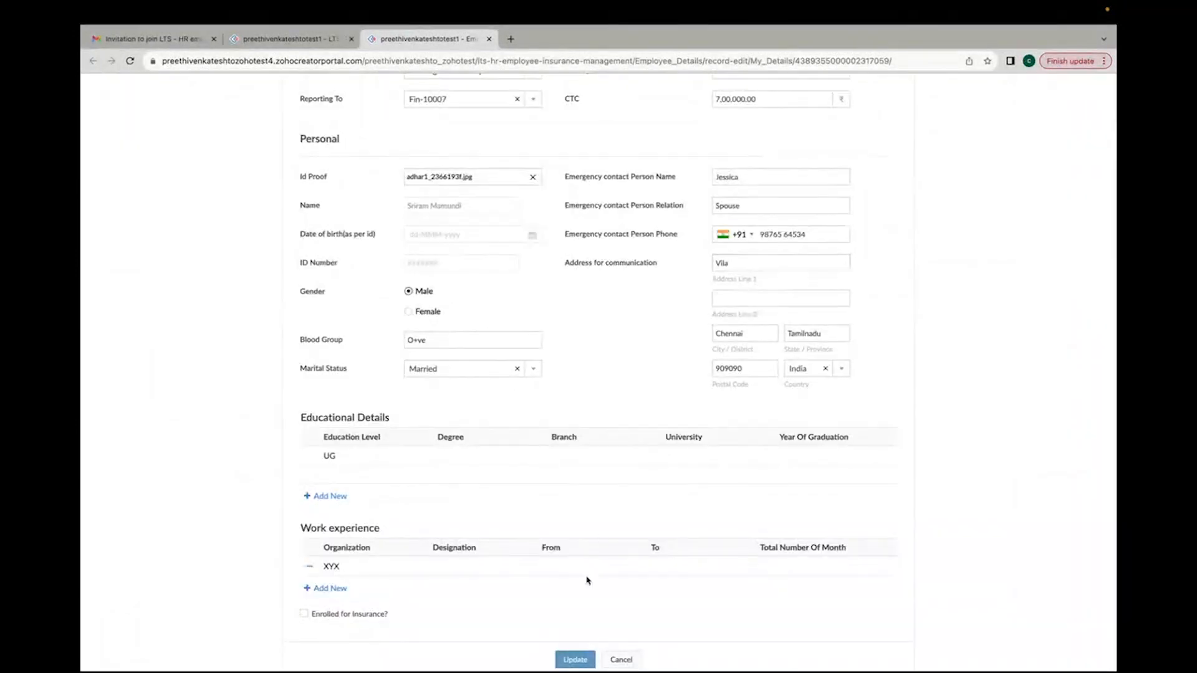
click(311, 475)
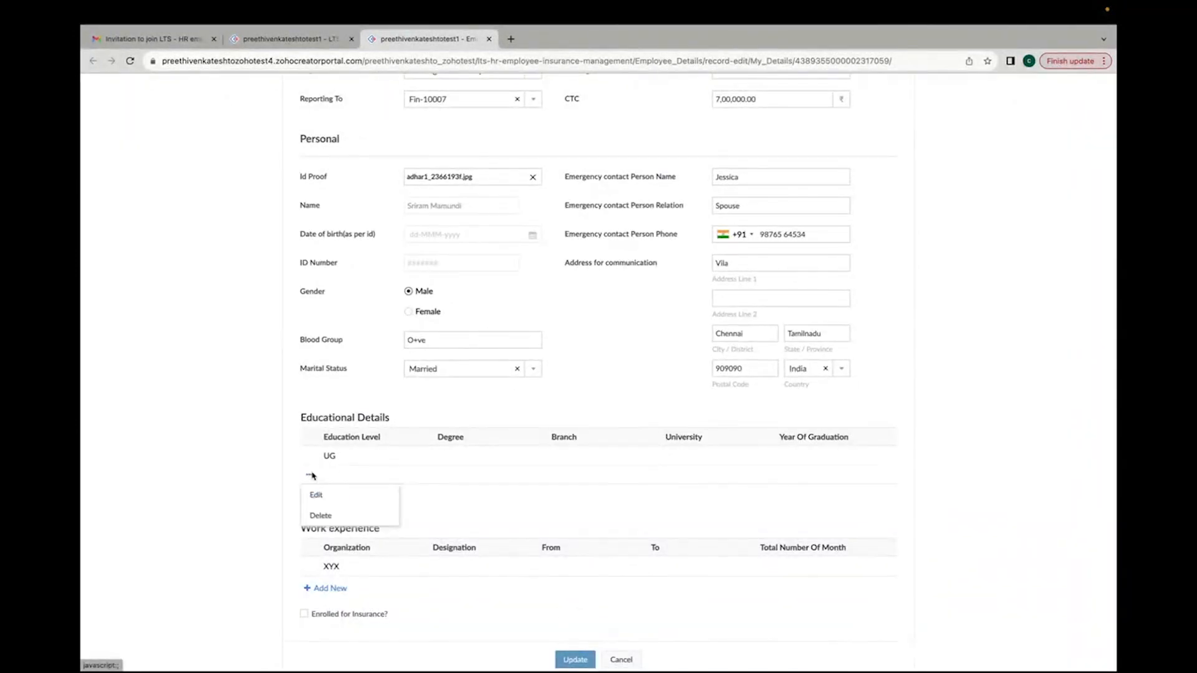
click(321, 517)
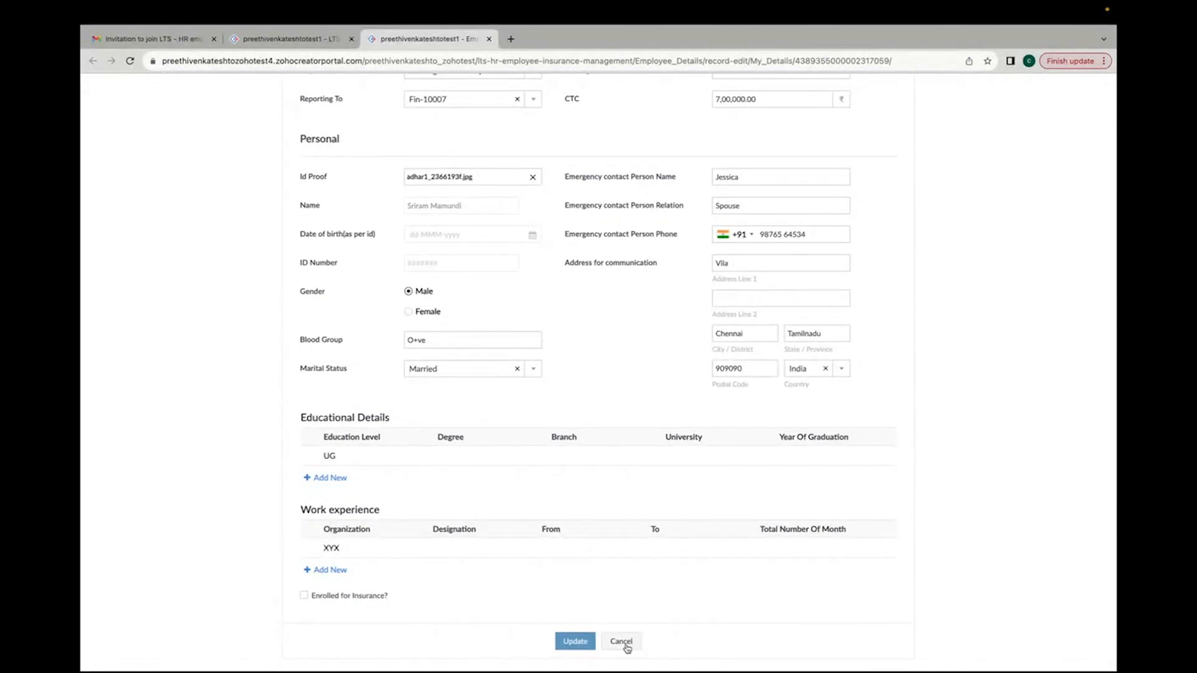
scroll(505, 187, up, 3)
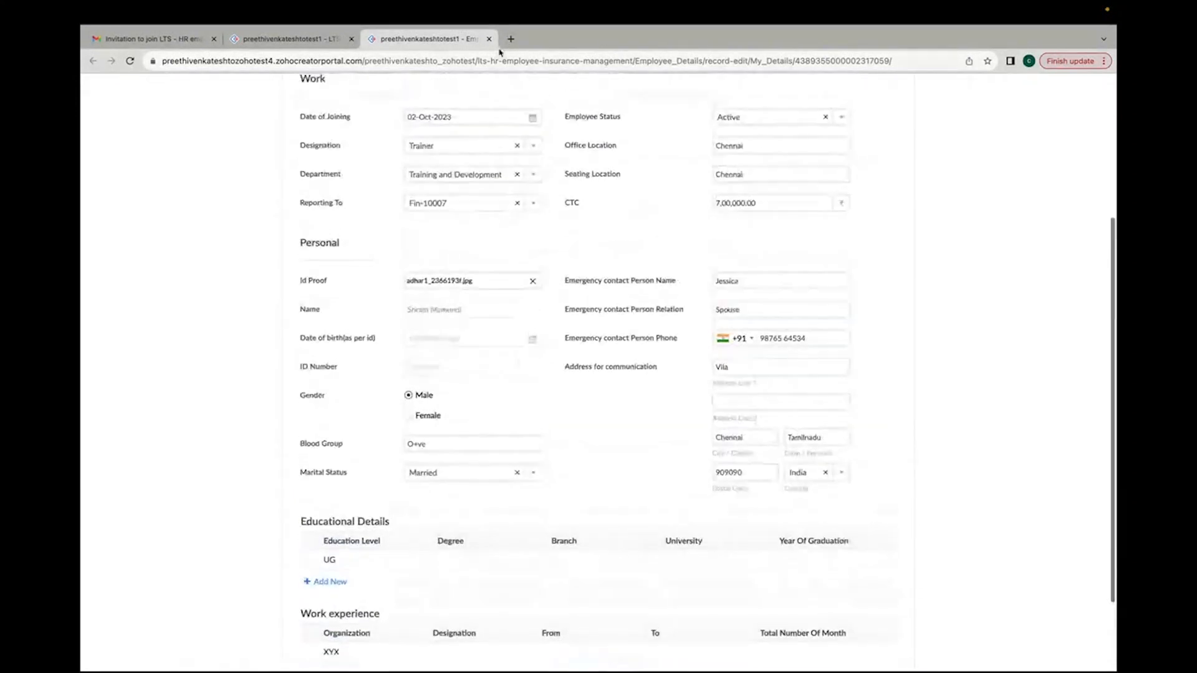
click(489, 39)
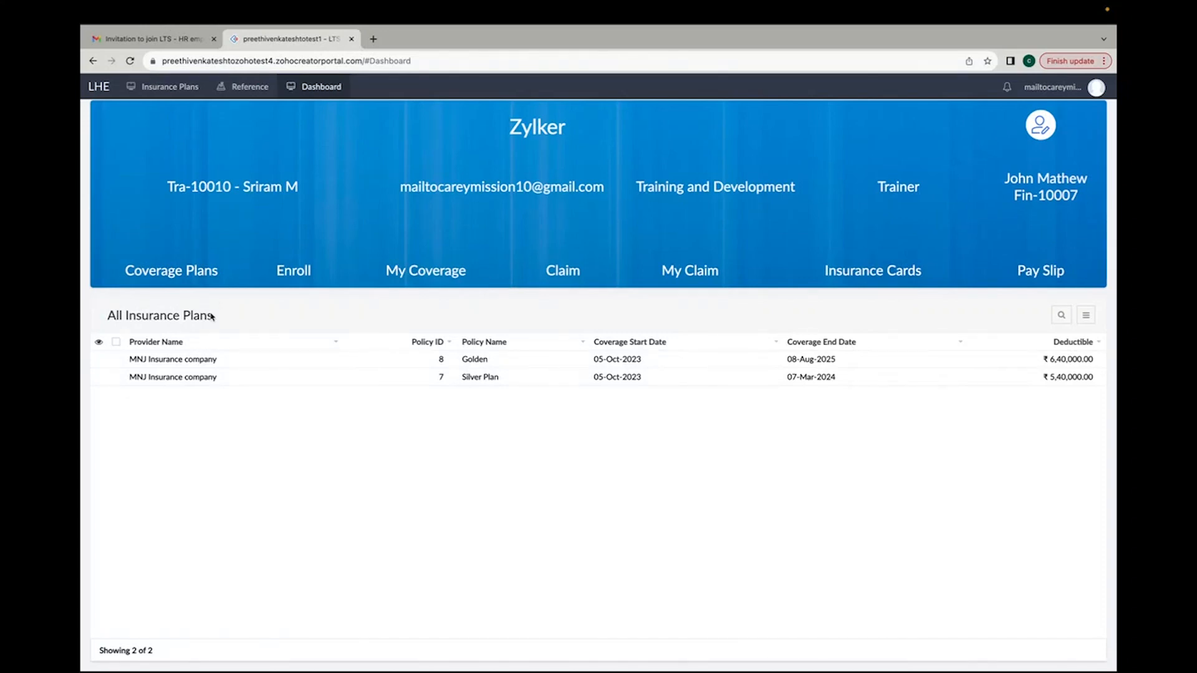
key(ctrl+Left)
key(ctrl+Right)
click(294, 273)
scroll(328, 360, down, 2)
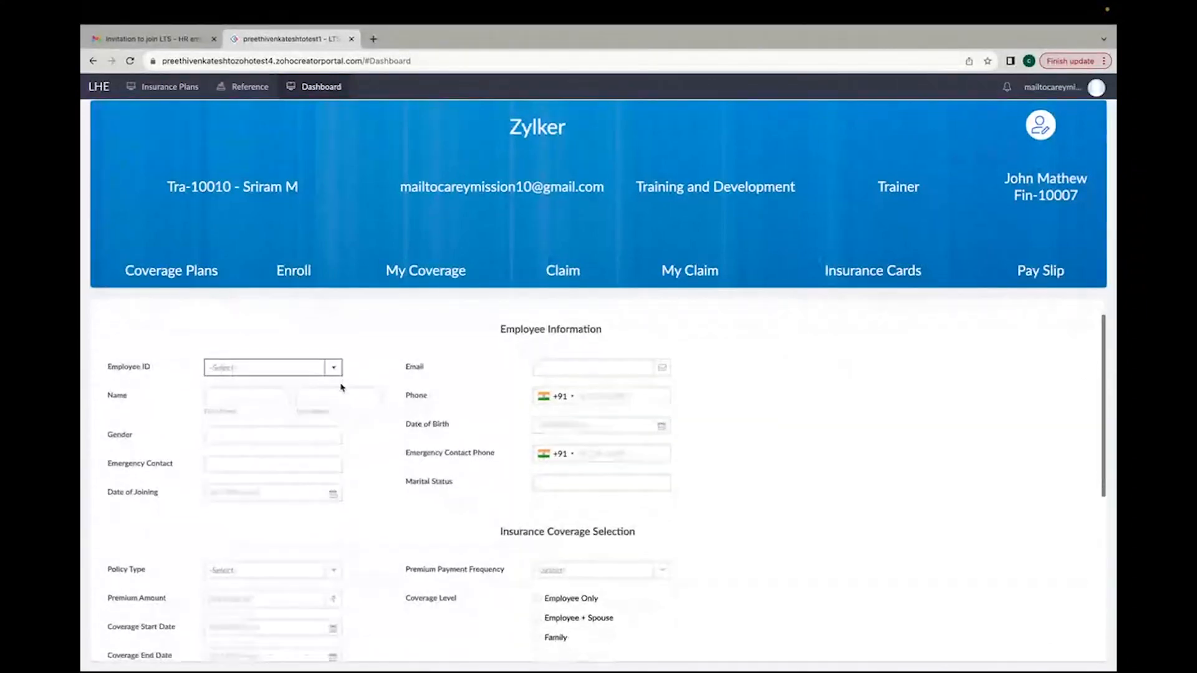
click(335, 353)
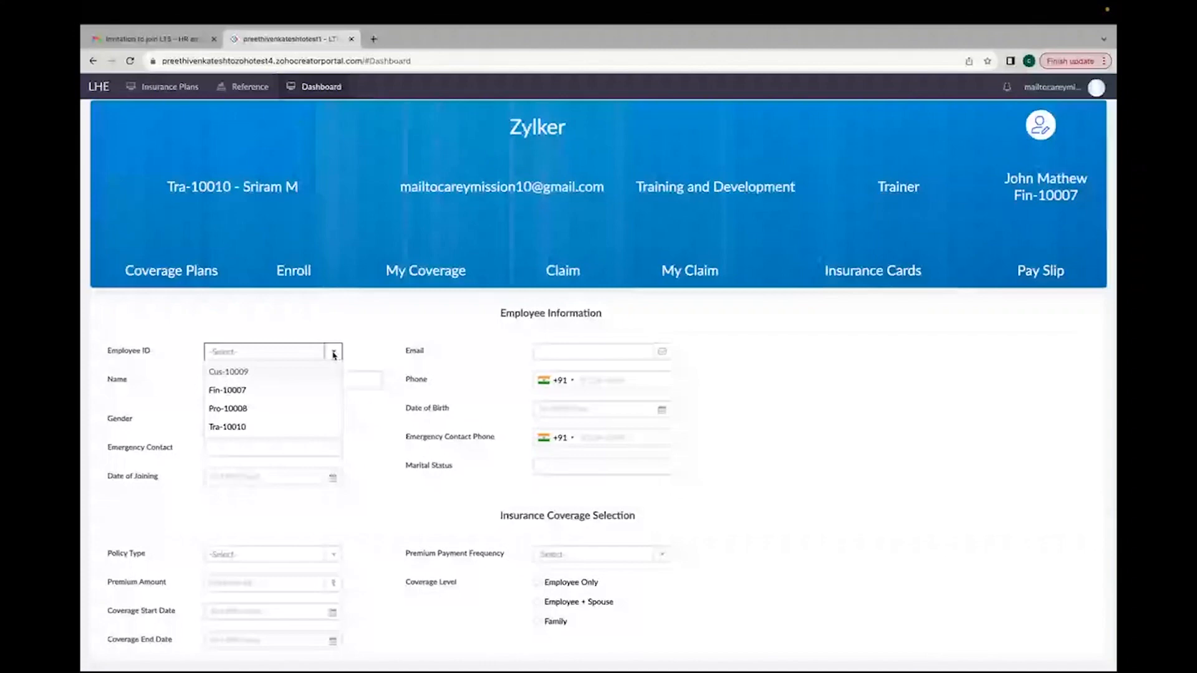
click(309, 426)
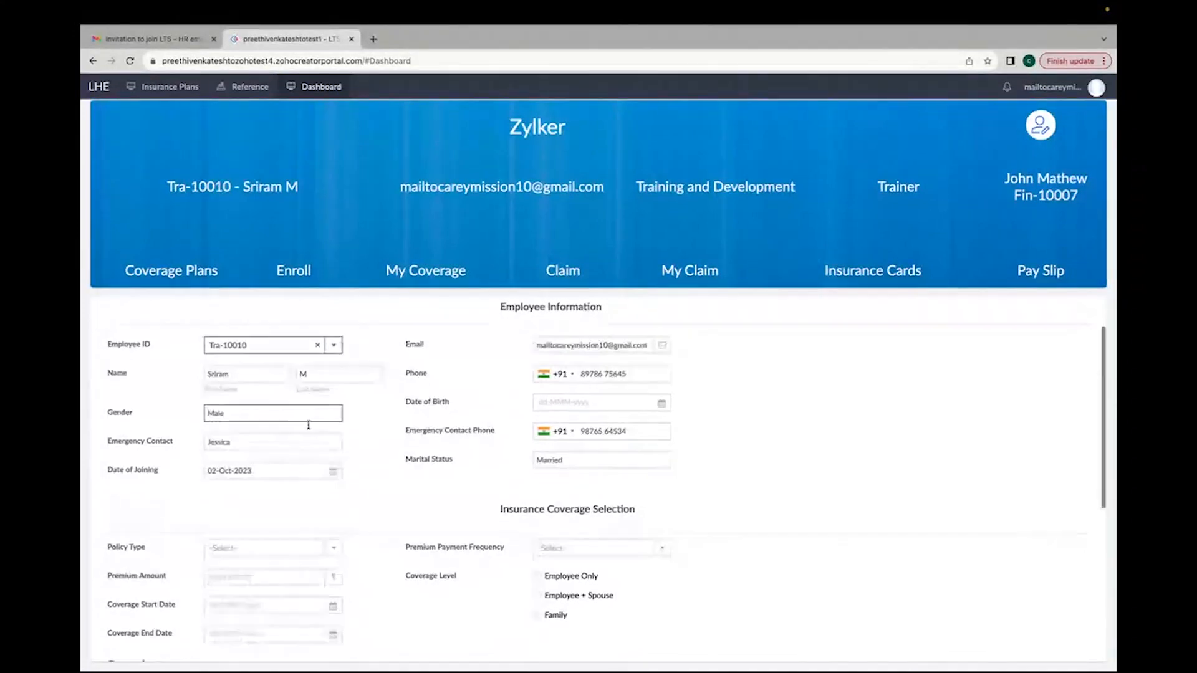
Step: Choose Silver Plan as the policy type in the enrollment form's coverage section
scroll(309, 425, down, 3)
scroll(308, 425, down, 4)
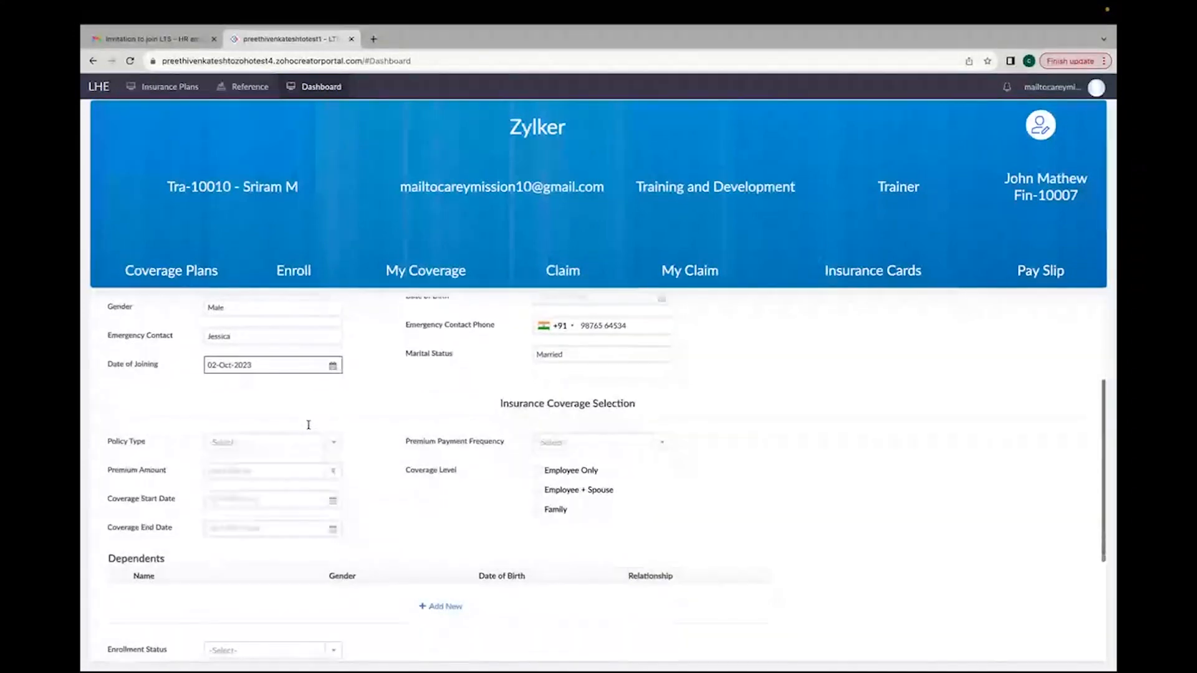
drag(500, 340, 636, 339)
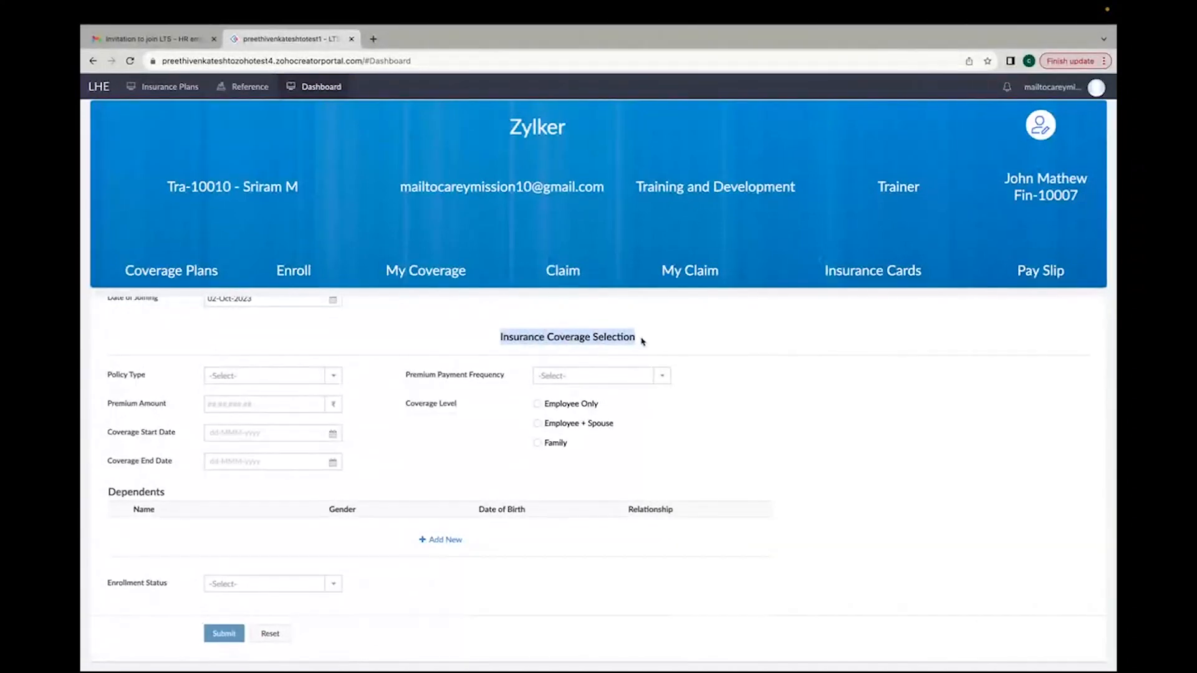
click(247, 374)
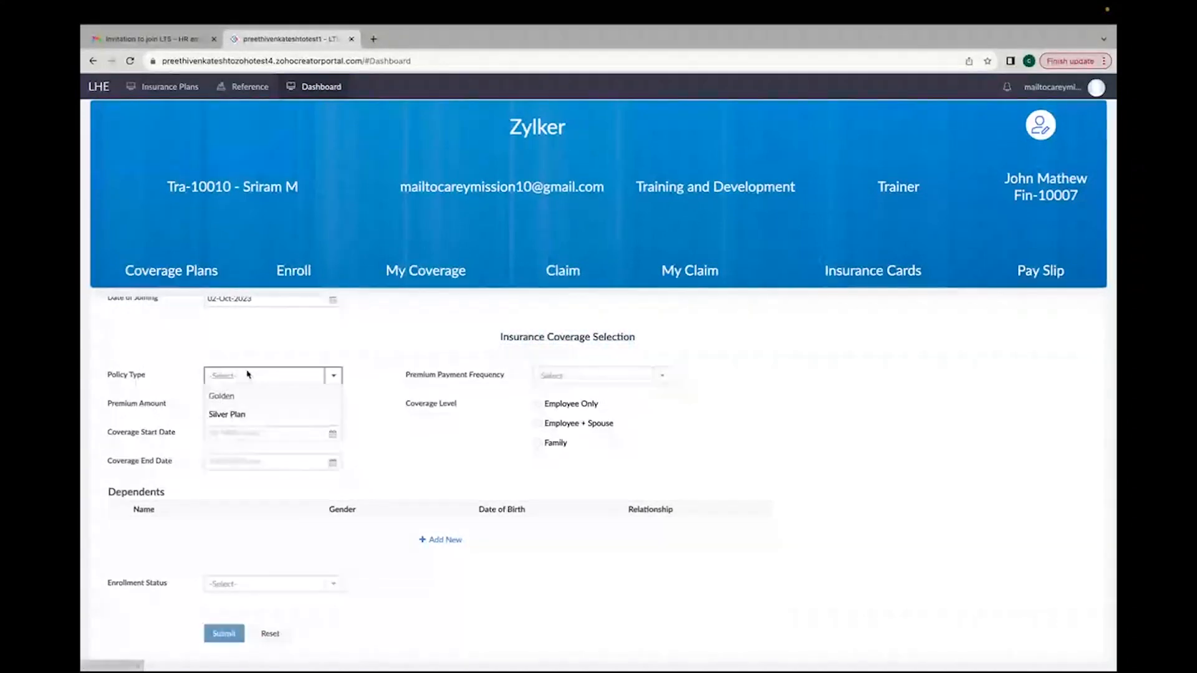
click(242, 415)
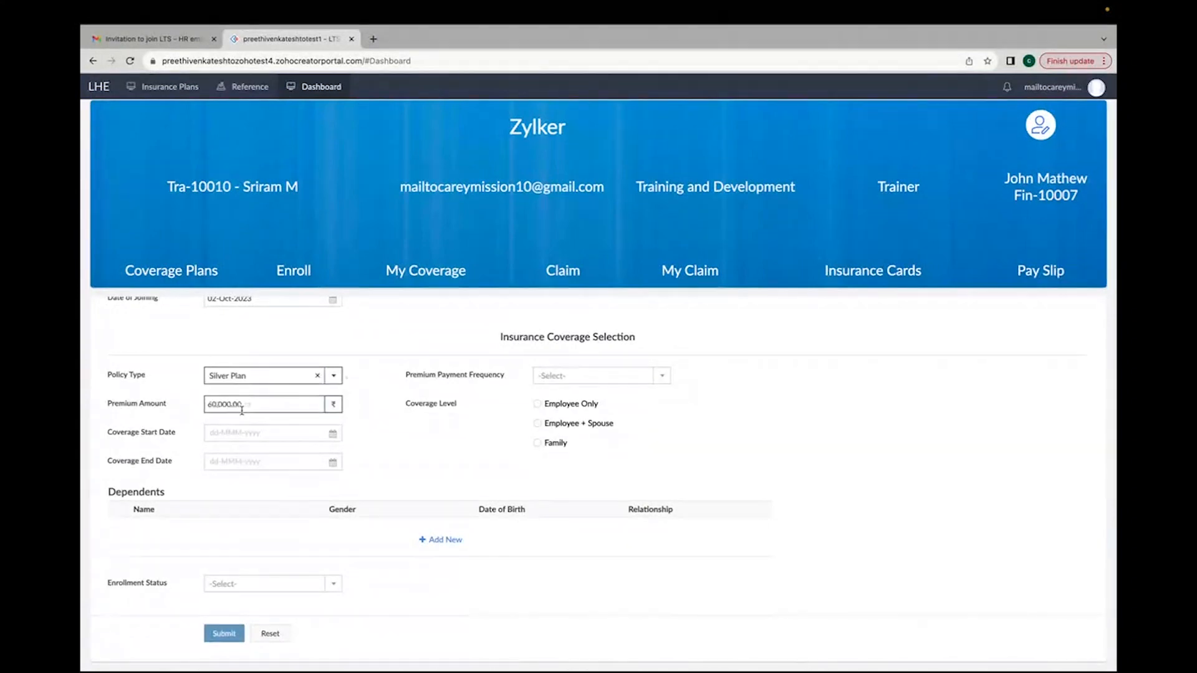
Step: Set the premium payment frequency to Monthly
scroll(172, 415, up, 3)
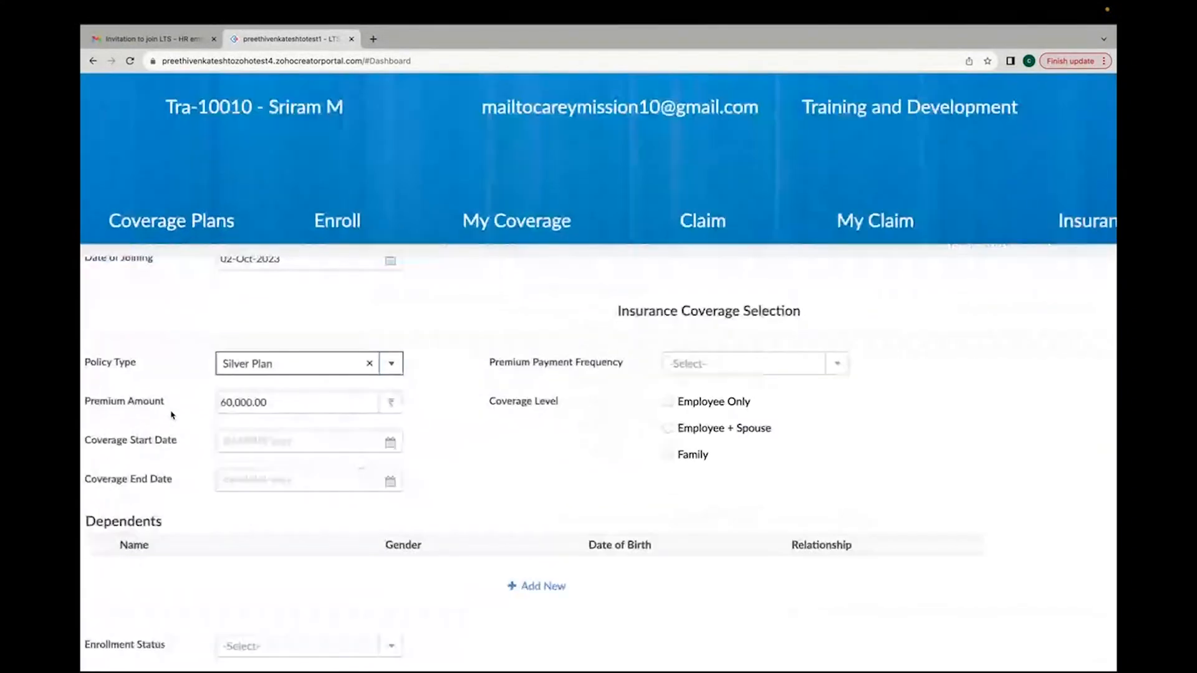
click(308, 386)
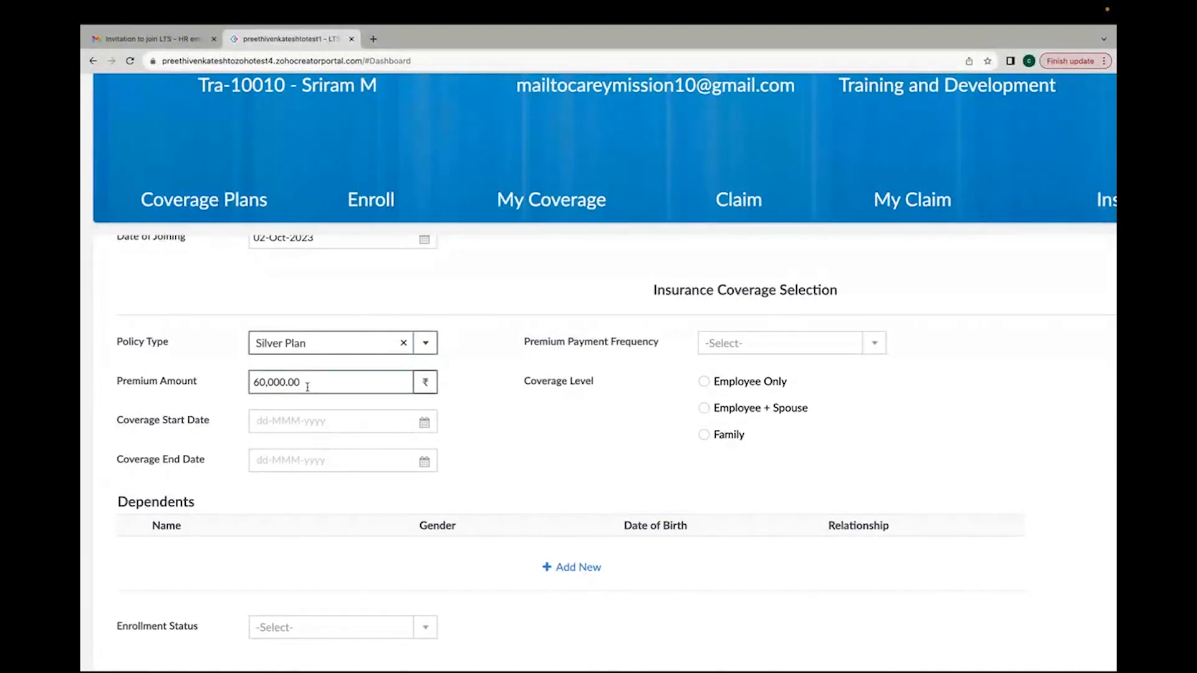
click(812, 348)
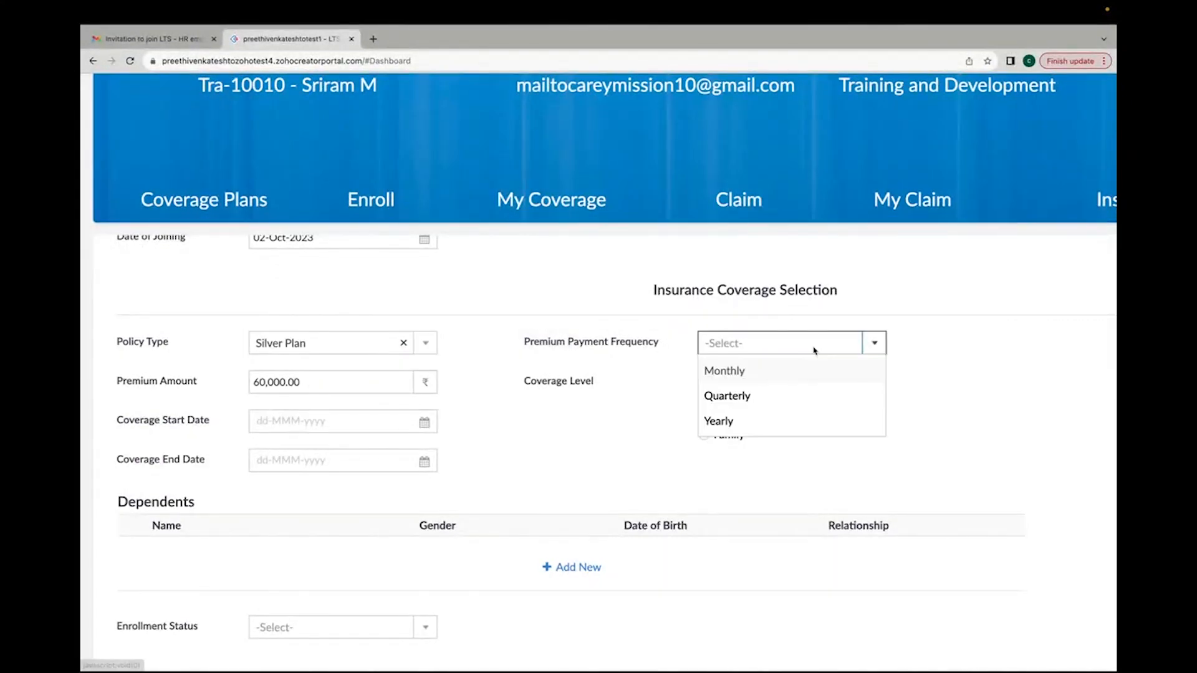
click(806, 371)
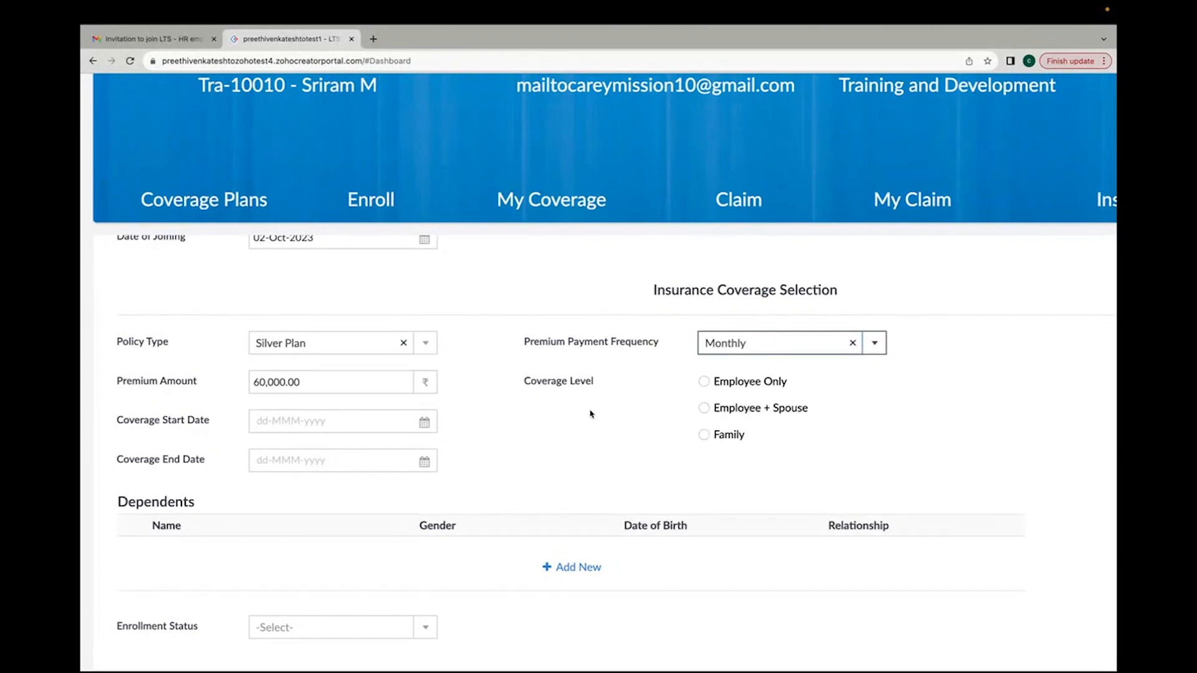
Step: Set the coverage start date to 05-Oct-2023 and the coverage end date to 01-Feb-2024
scroll(591, 414, down, 1)
click(346, 389)
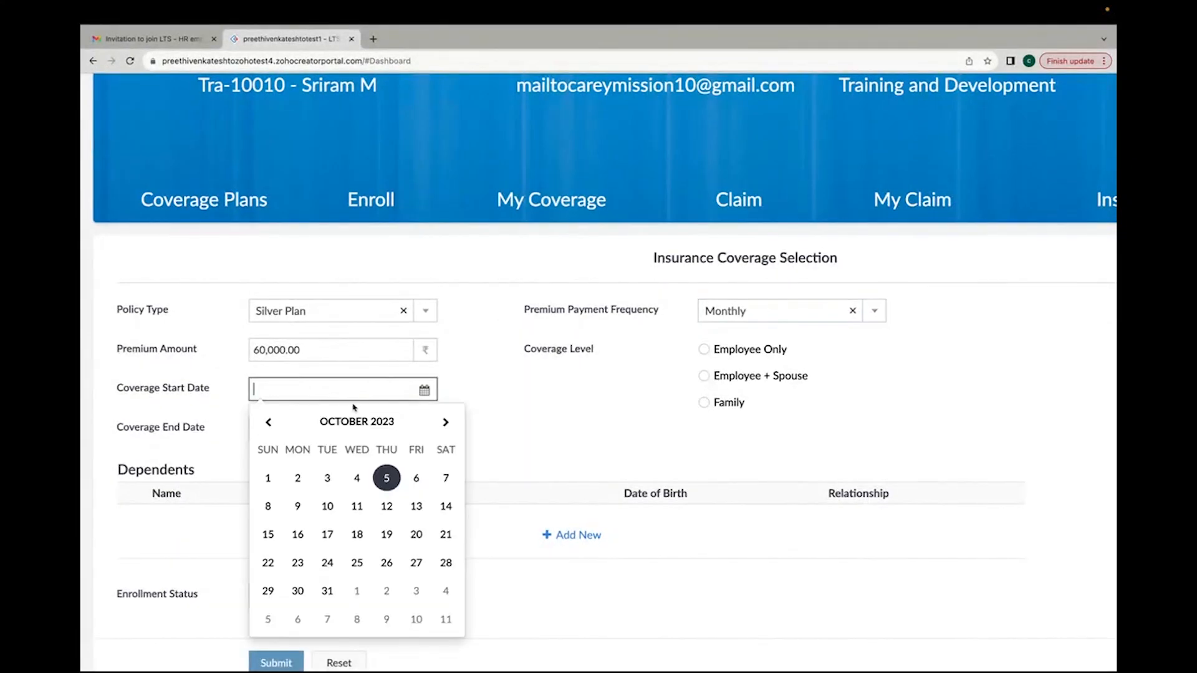
click(385, 478)
click(348, 430)
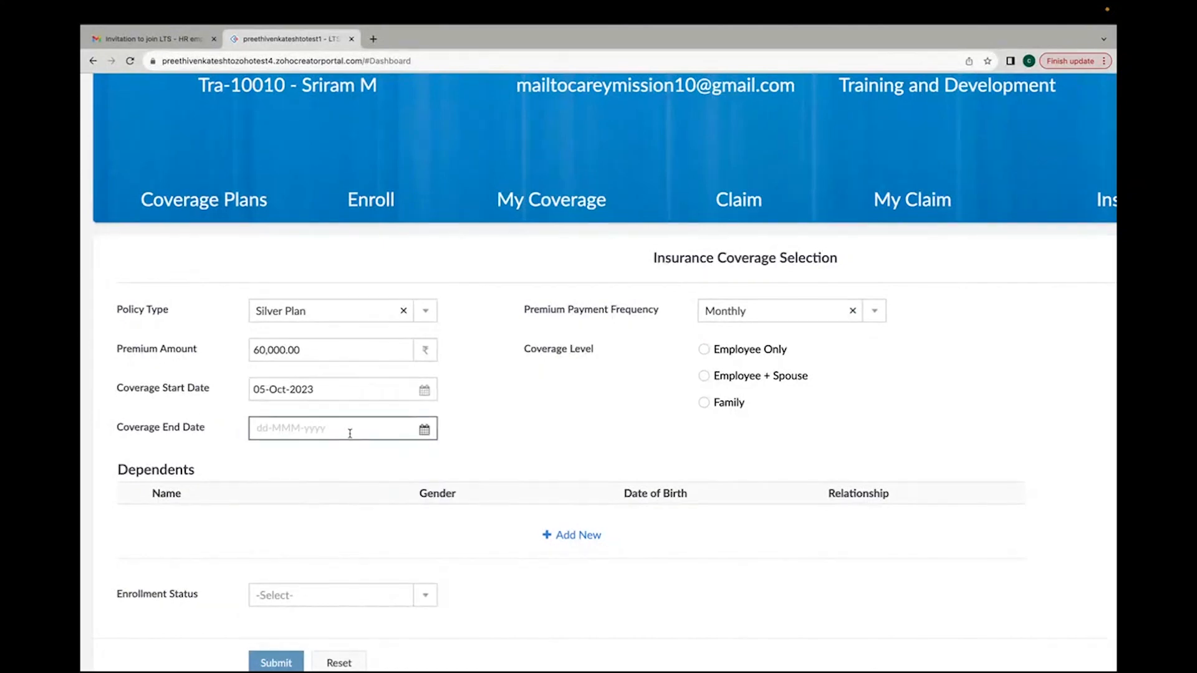
click(376, 458)
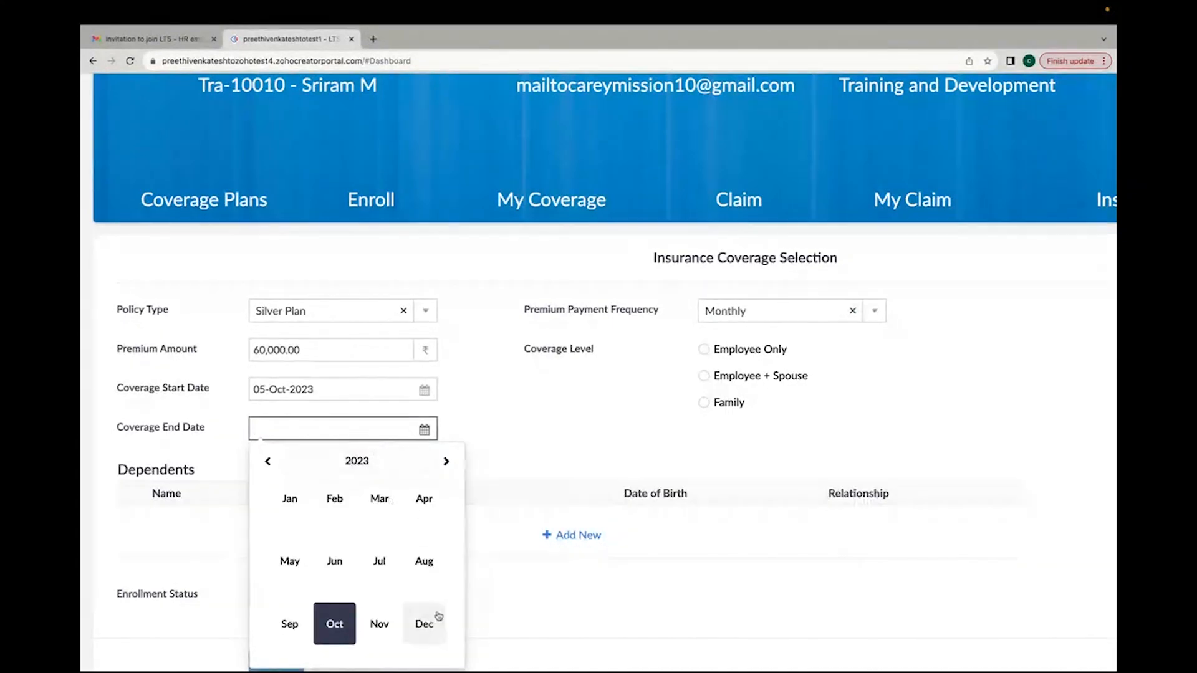
click(447, 461)
click(335, 499)
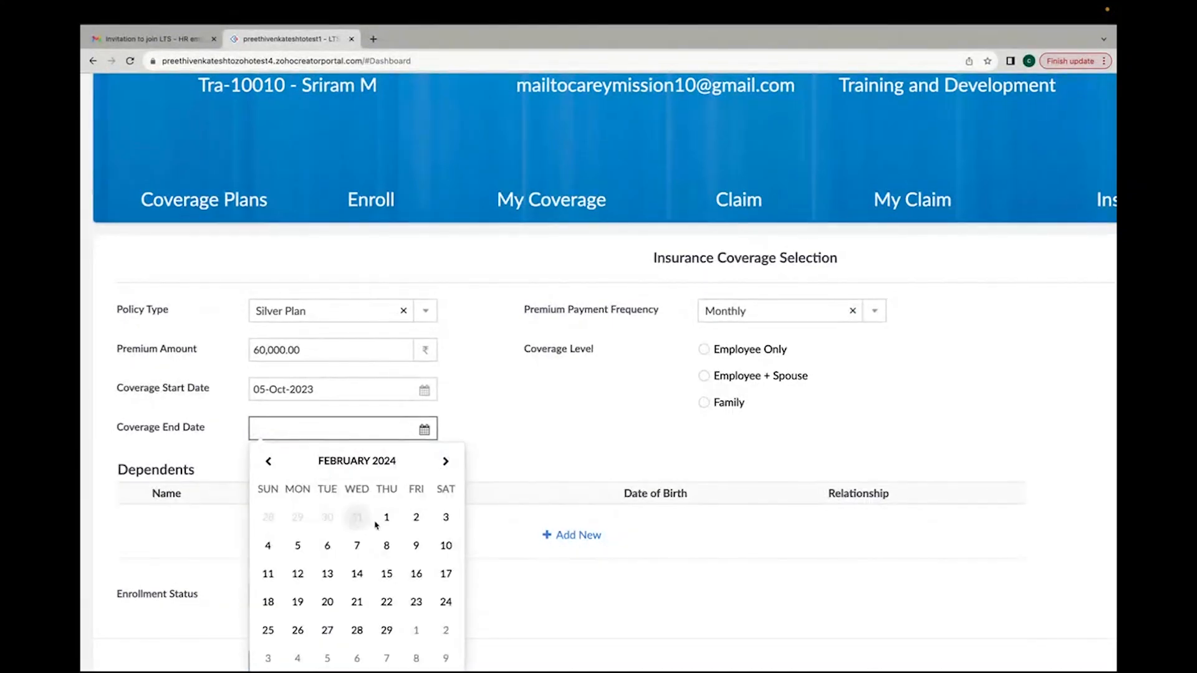
click(387, 518)
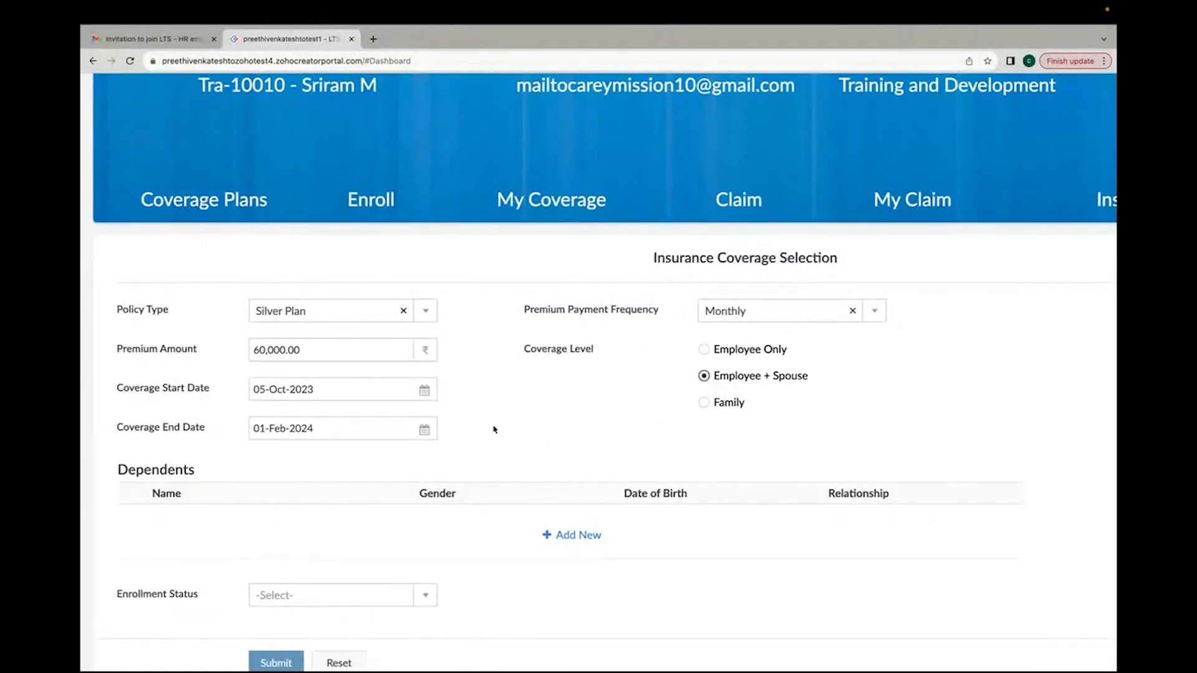
scroll(495, 428, down, 2)
click(563, 449)
click(204, 440)
text(Jessica)
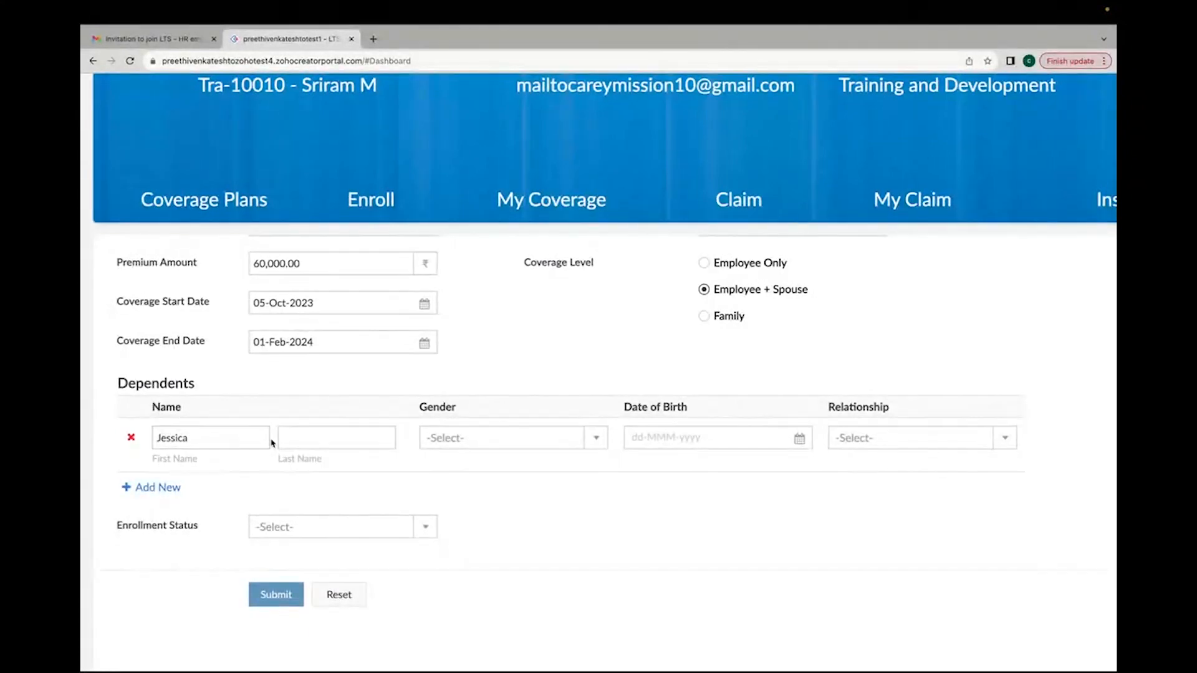
click(305, 437)
text(M)
click(456, 438)
click(461, 491)
Step: Give the dependent a 10-Jun-1998 birth date and Spouse relationship, and submit the enrollment
click(677, 439)
click(717, 469)
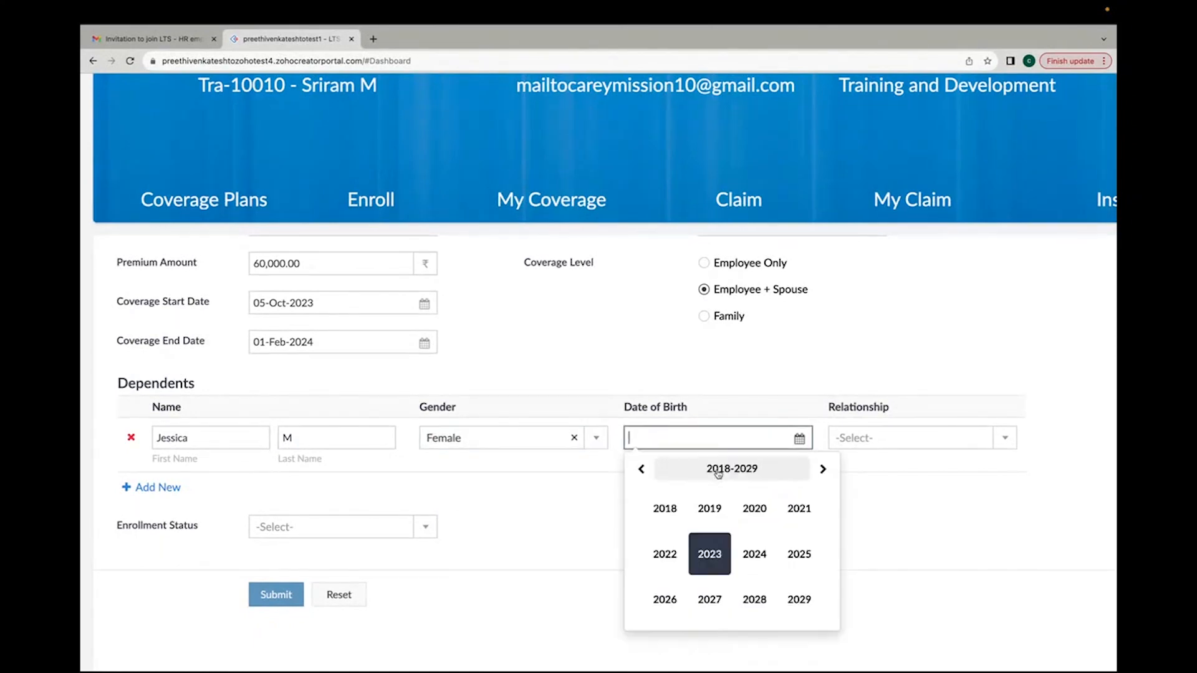
click(642, 469)
click(643, 470)
click(664, 508)
click(711, 569)
click(863, 437)
click(859, 463)
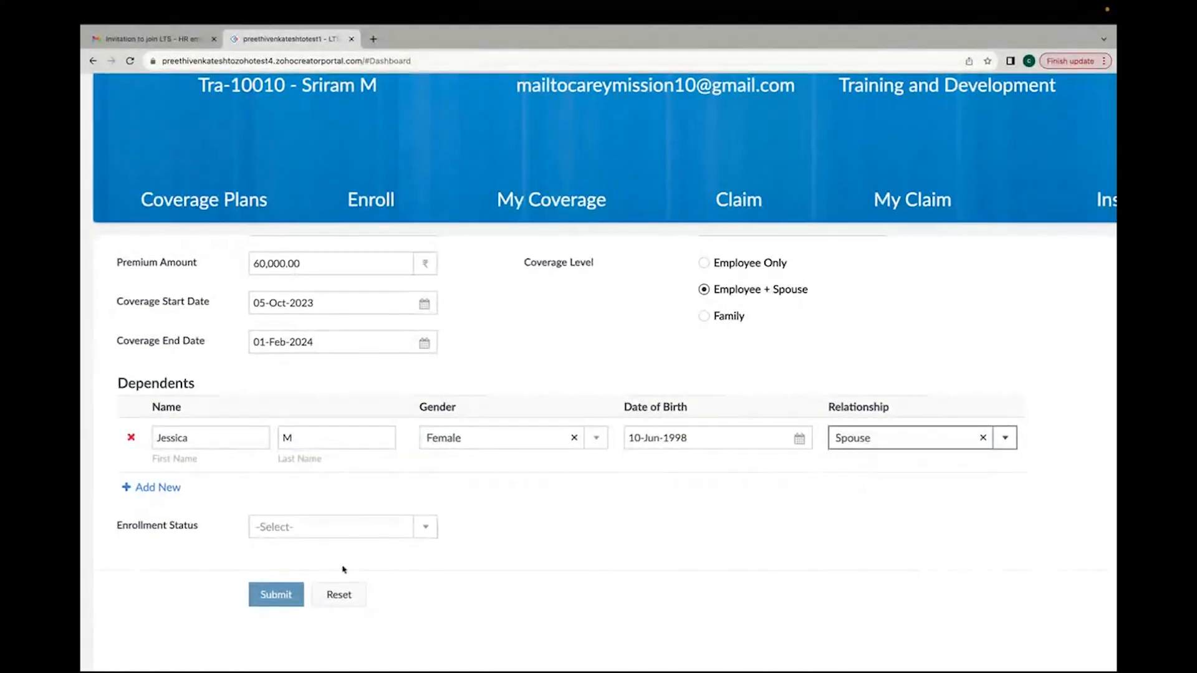
click(286, 592)
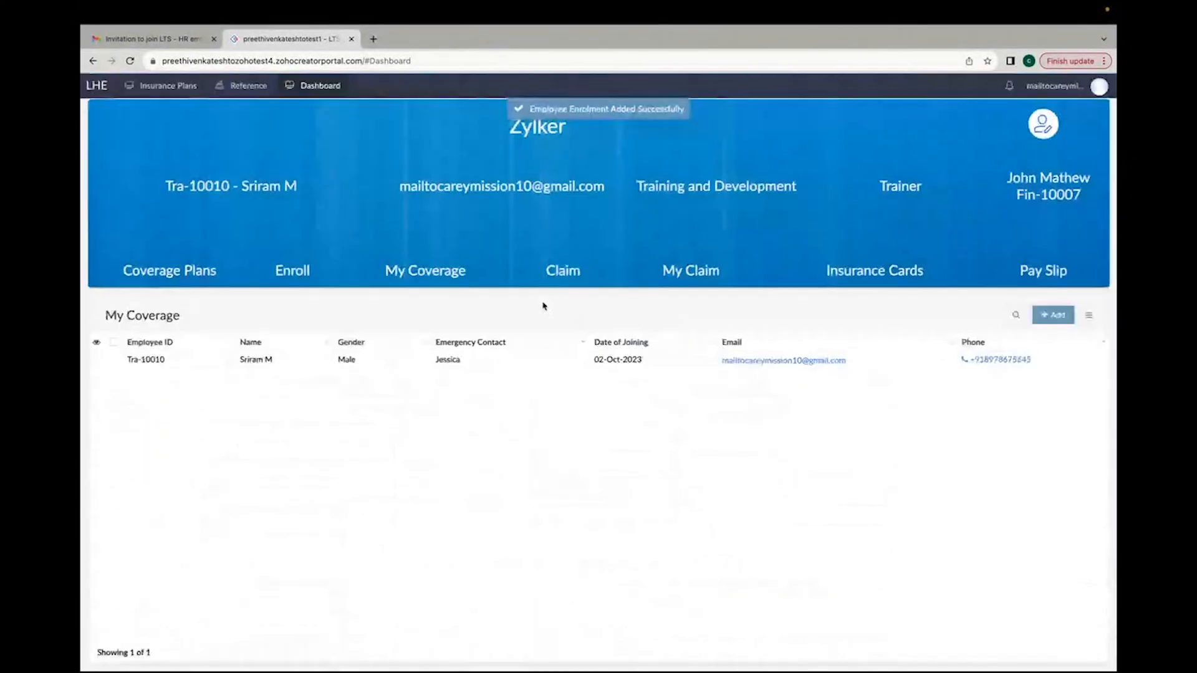
Step: Open the new record under My Coverage and review its coverage details
click(485, 359)
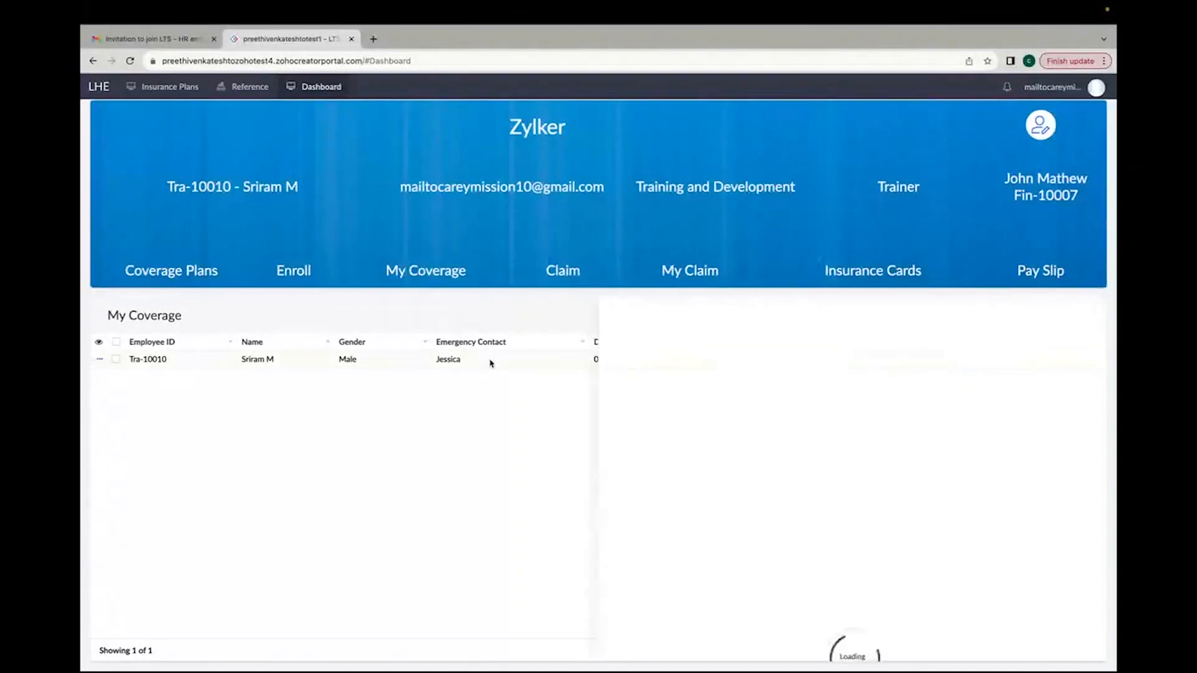
scroll(784, 448, down, 3)
scroll(784, 449, down, 2)
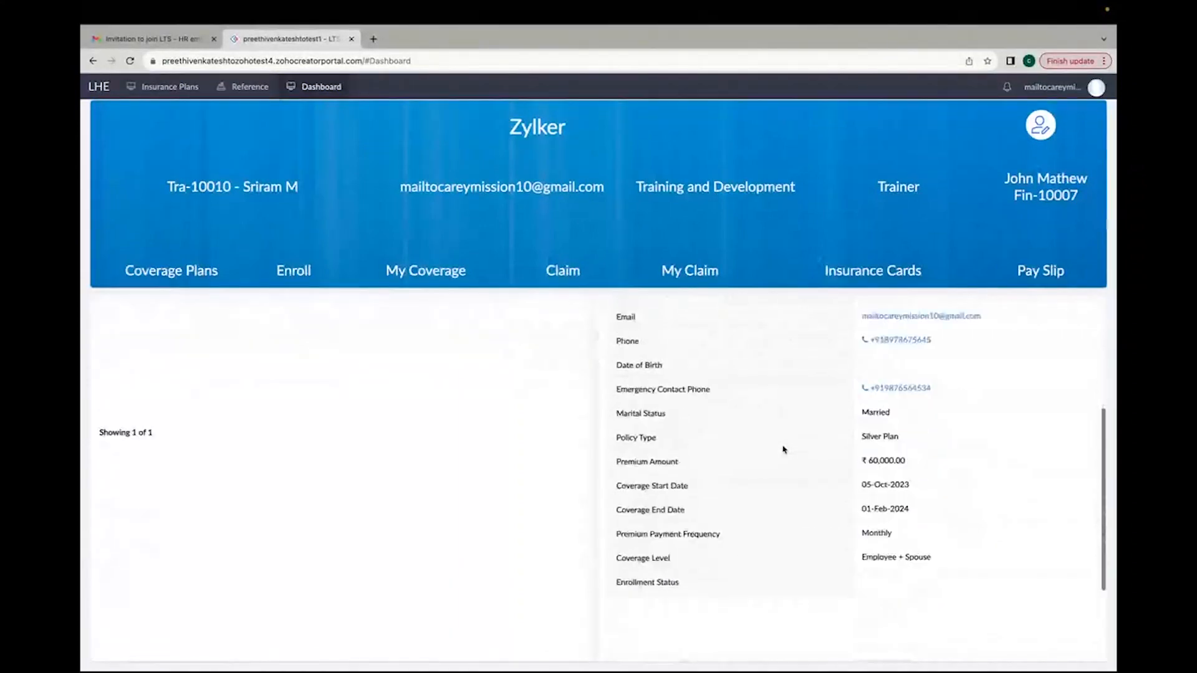
scroll(784, 450, up, 2)
Step: Switch to the admin app and open Tra-10010's enrollment under Enrolled employees
key(ctrl+Left)
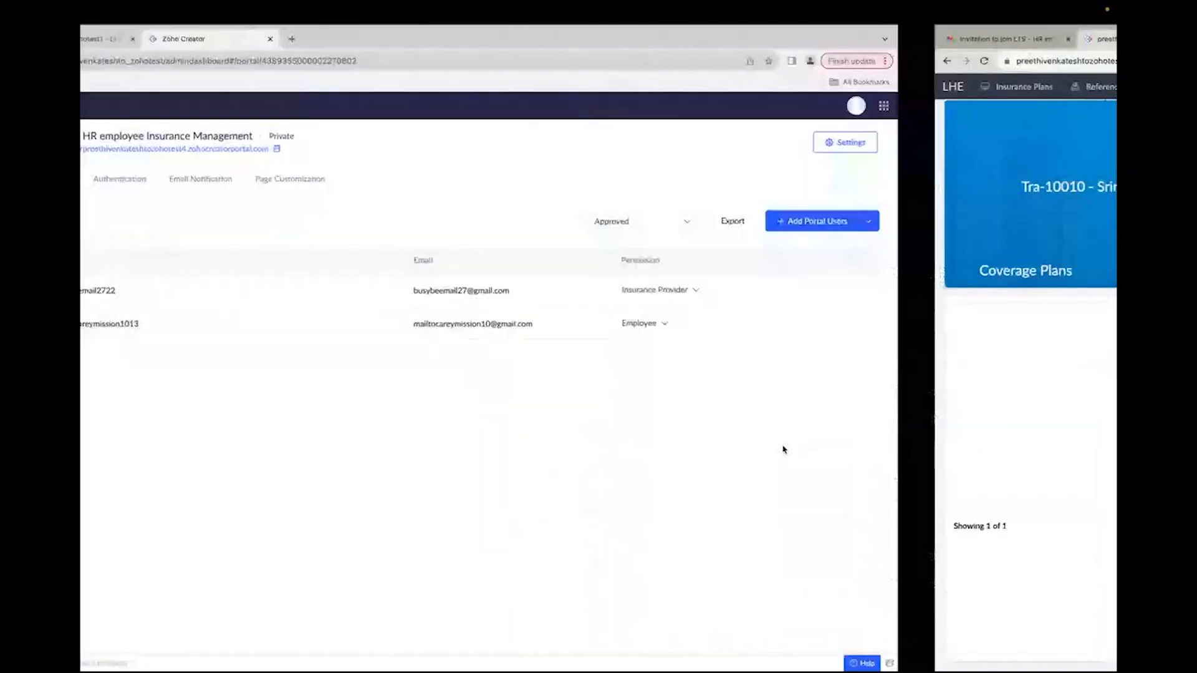
click(164, 60)
click(161, 39)
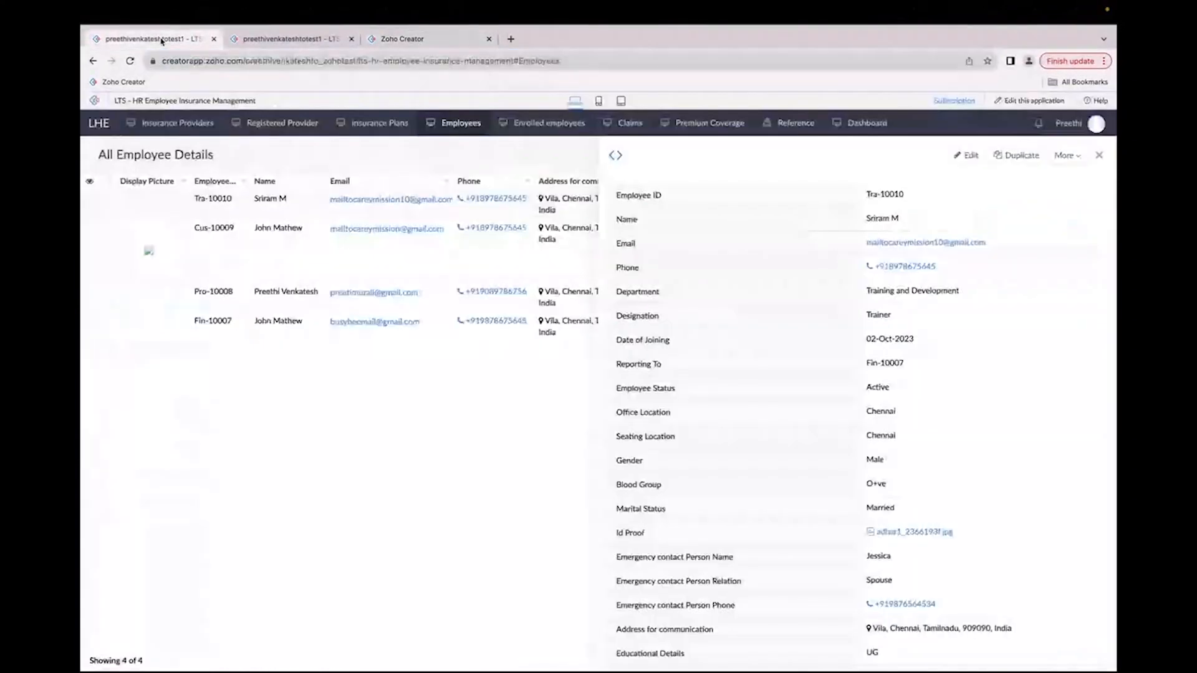
click(545, 124)
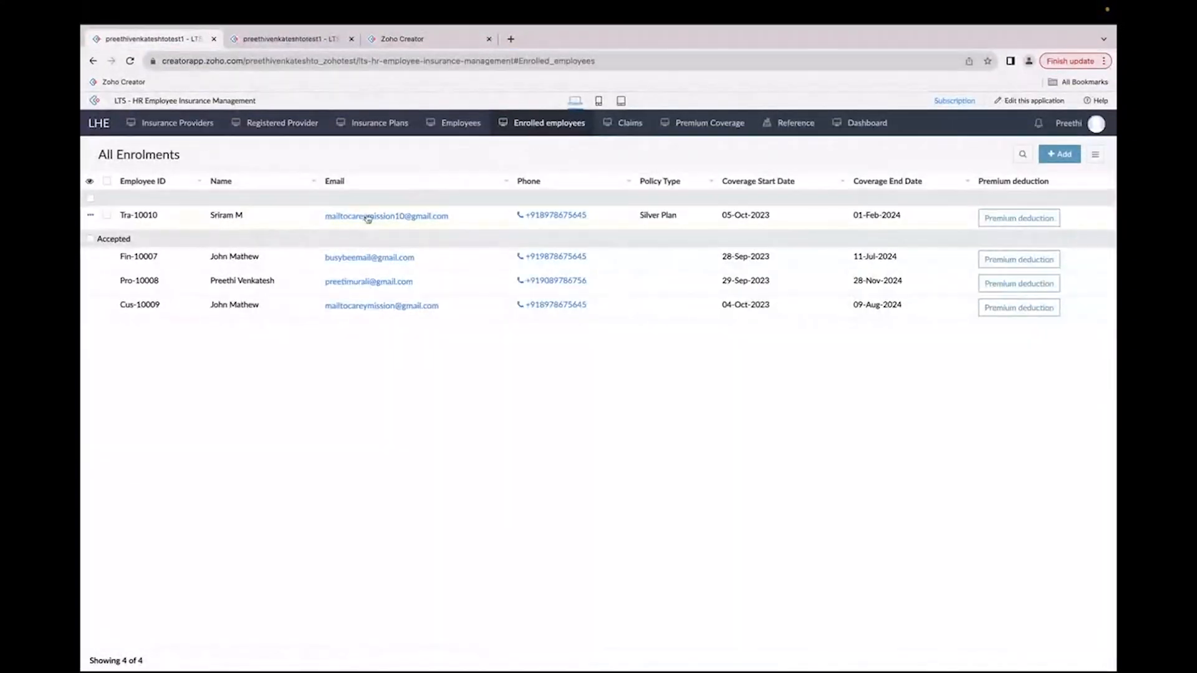
click(811, 223)
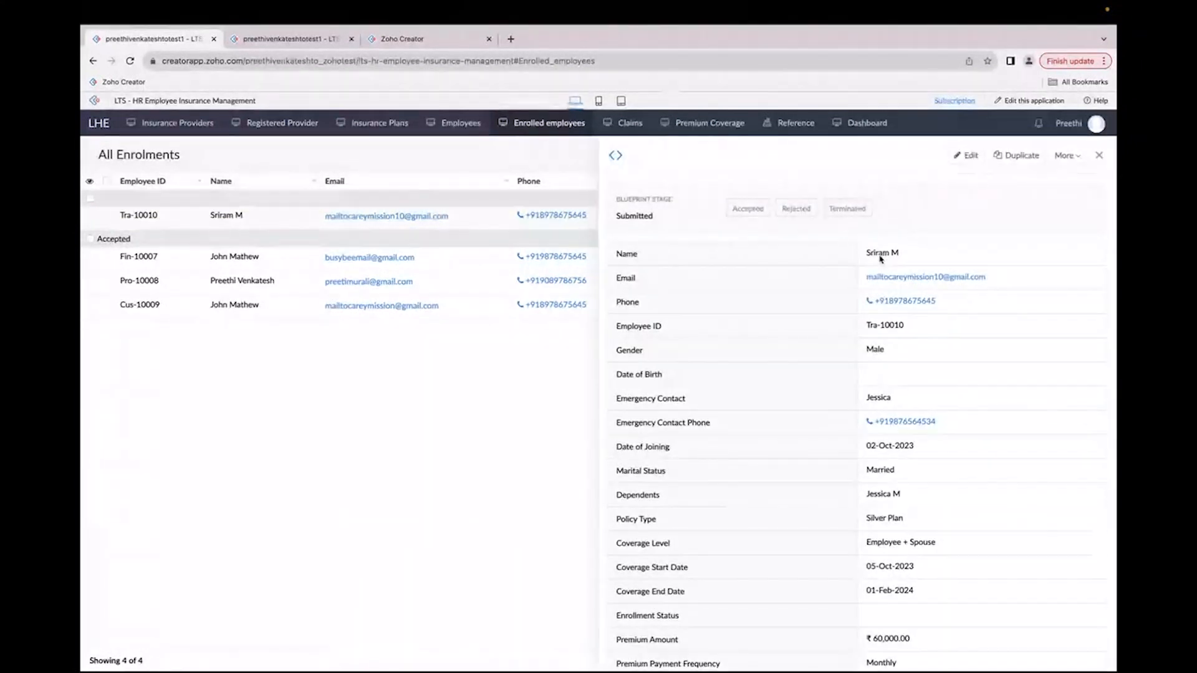
Step: Review the Tra-10010 enrollment details and move it to the Accepted stage
scroll(881, 259, down, 1)
scroll(895, 215, up, 1)
scroll(893, 205, up, 1)
scroll(893, 205, up, 1)
scroll(893, 205, down, 2)
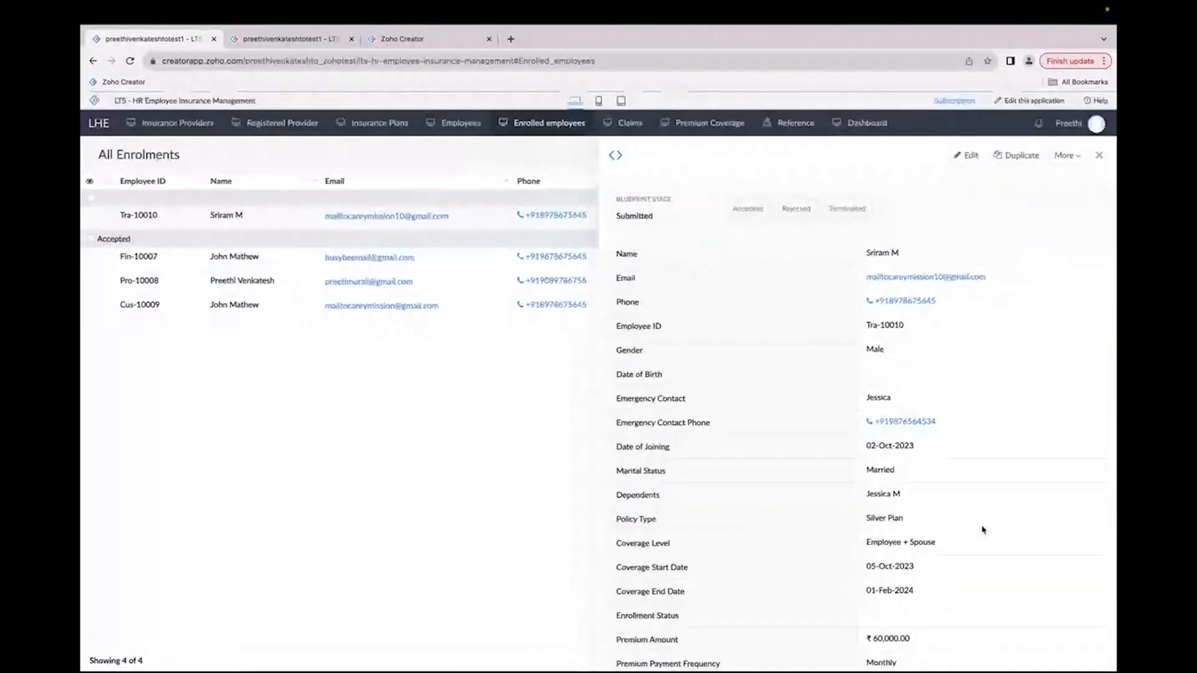
scroll(983, 529, down, 3)
scroll(908, 564, up, 2)
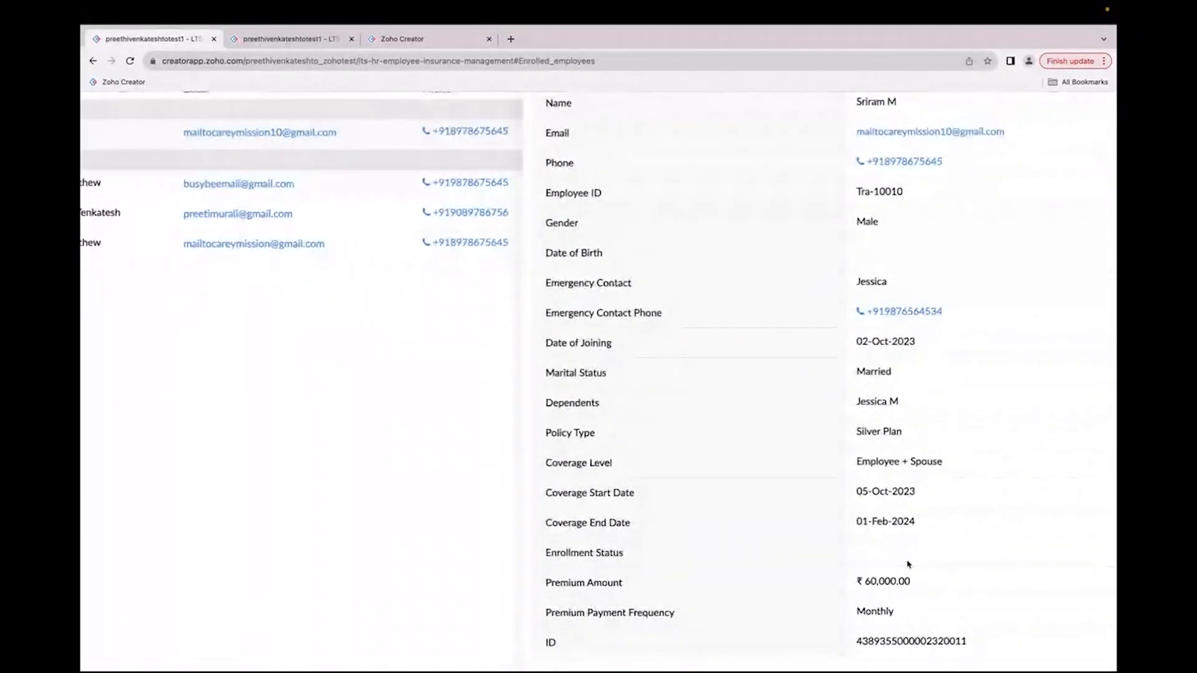
scroll(908, 564, up, 1)
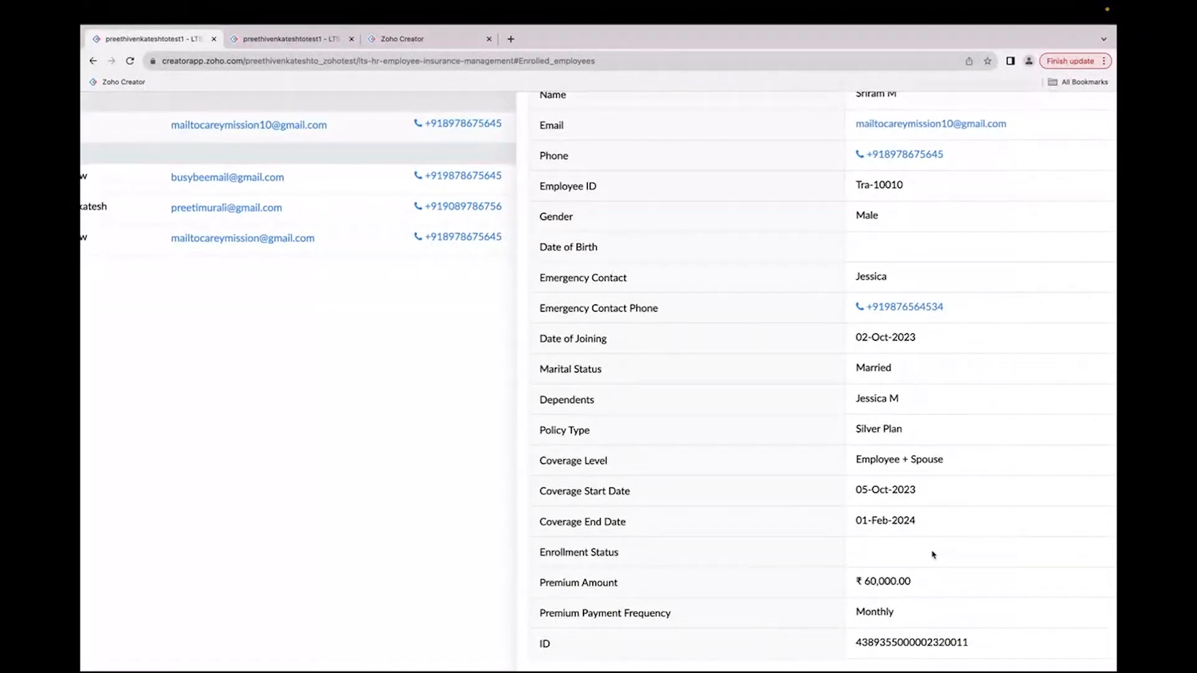
scroll(934, 555, down, 2)
scroll(934, 554, down, 2)
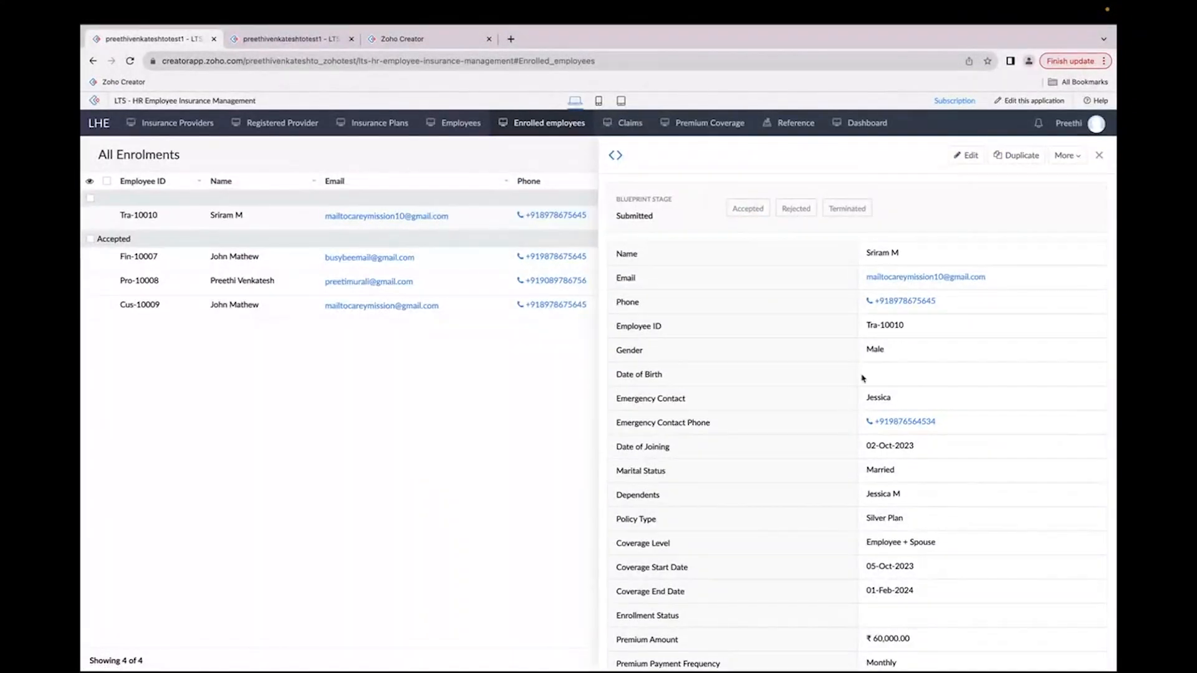
click(735, 213)
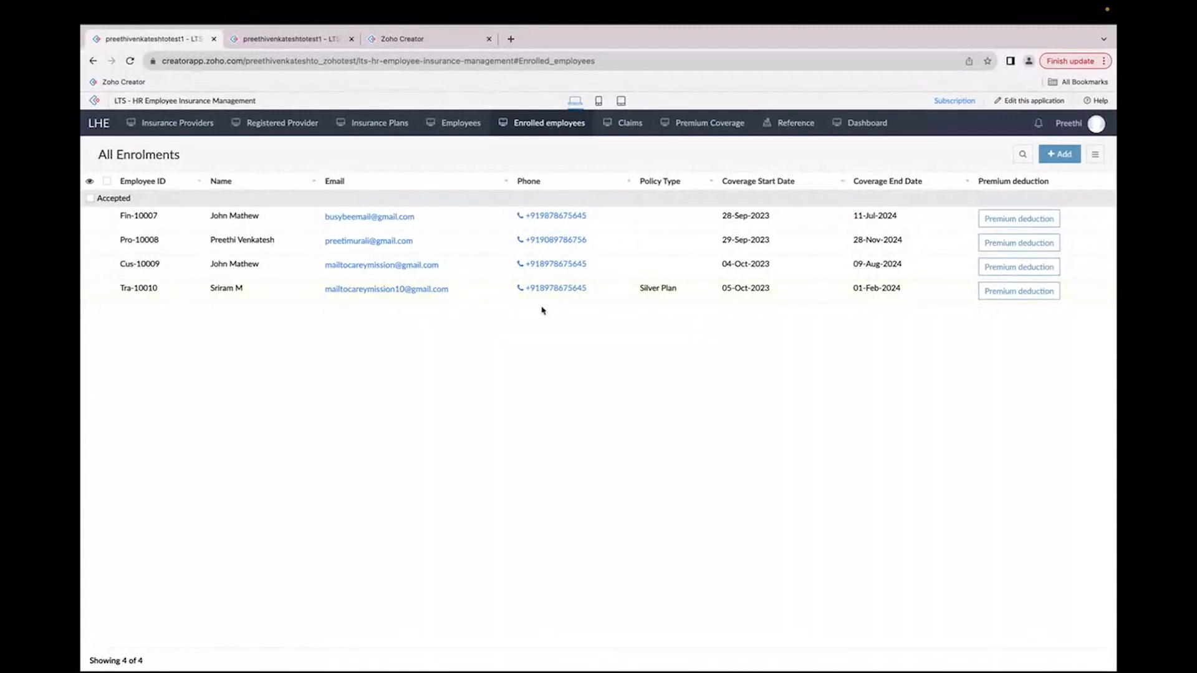
Step: Review Tra-10010's record in the insurance provider portal's Enrolled employees list and return to the employee portal
key(ctrl+Left)
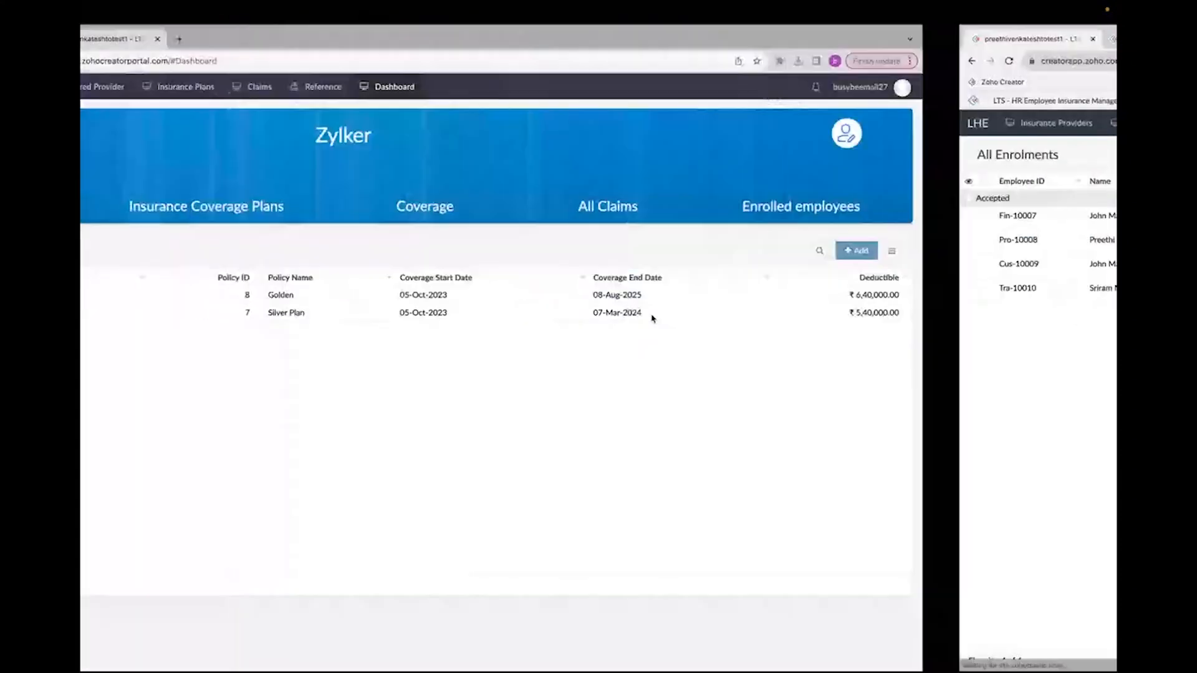
click(975, 210)
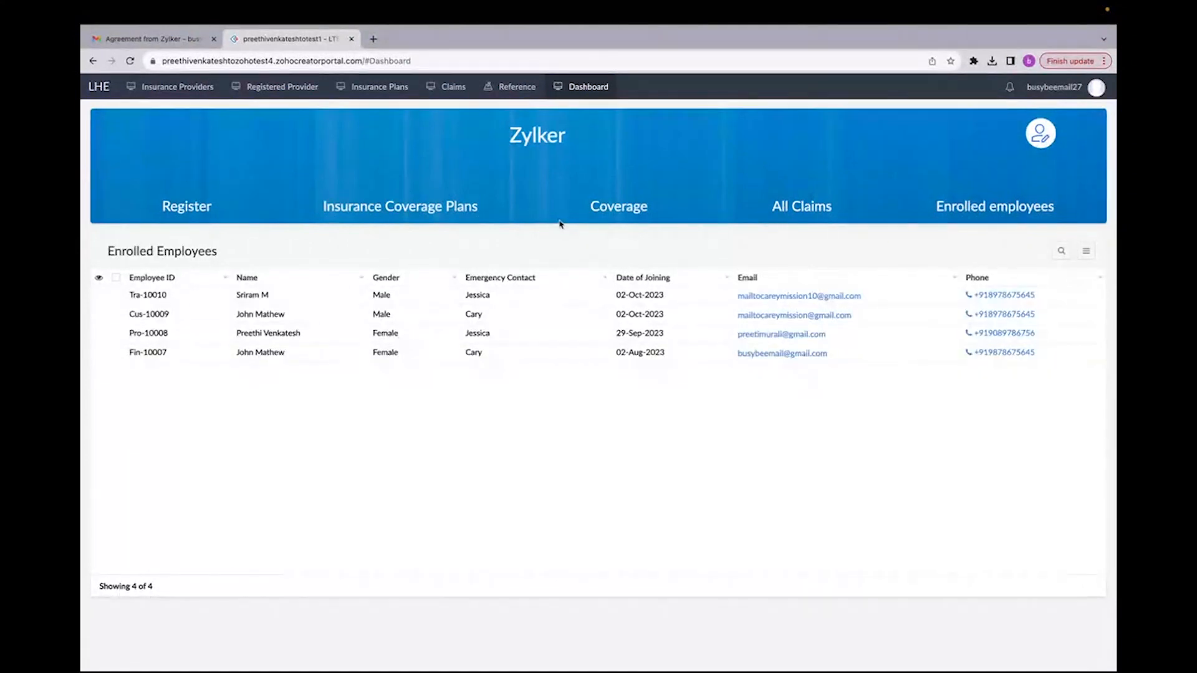
click(557, 296)
scroll(844, 406, down, 5)
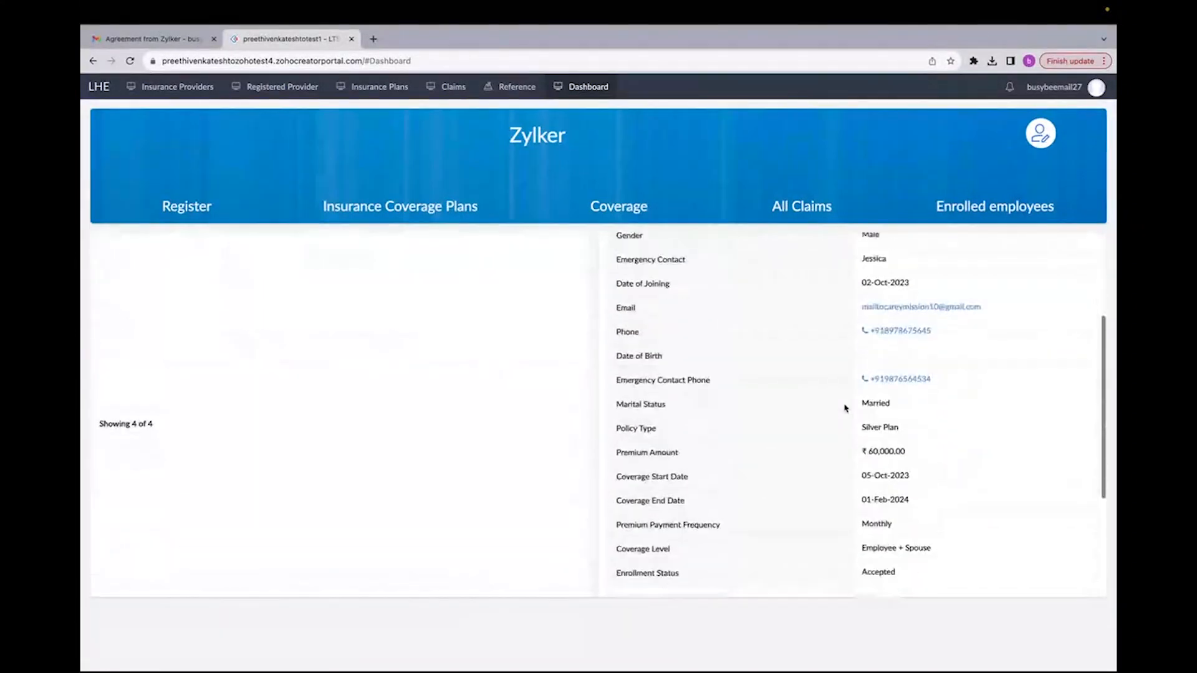
scroll(845, 409, up, 5)
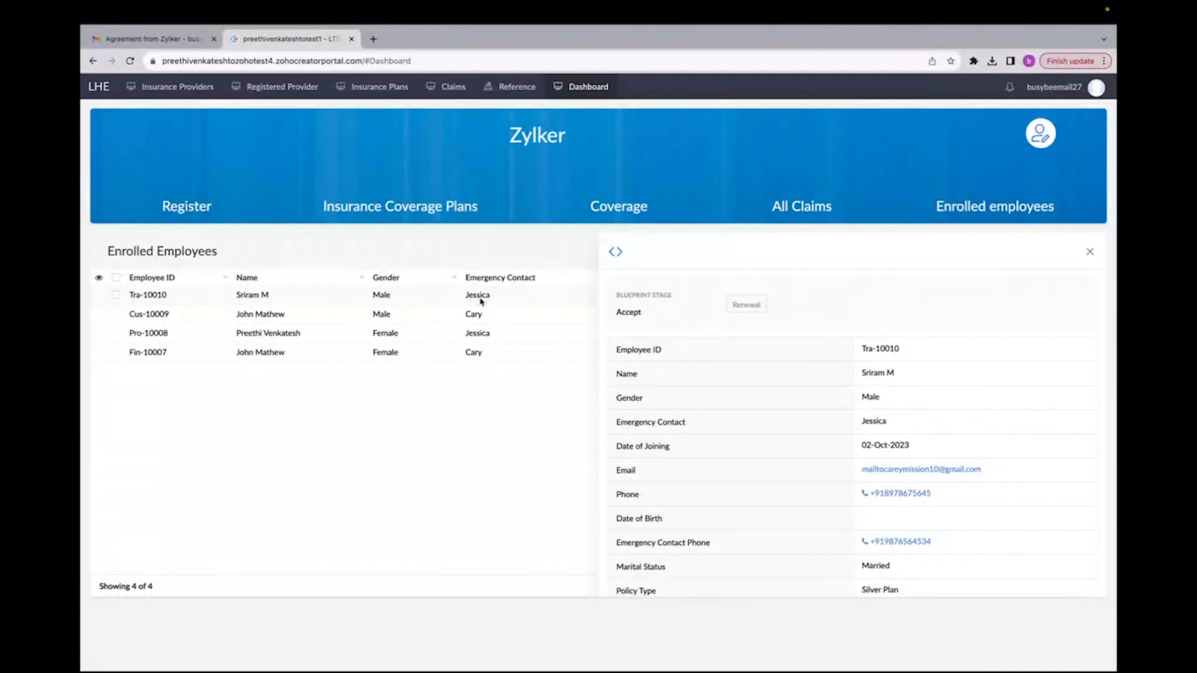
click(1090, 252)
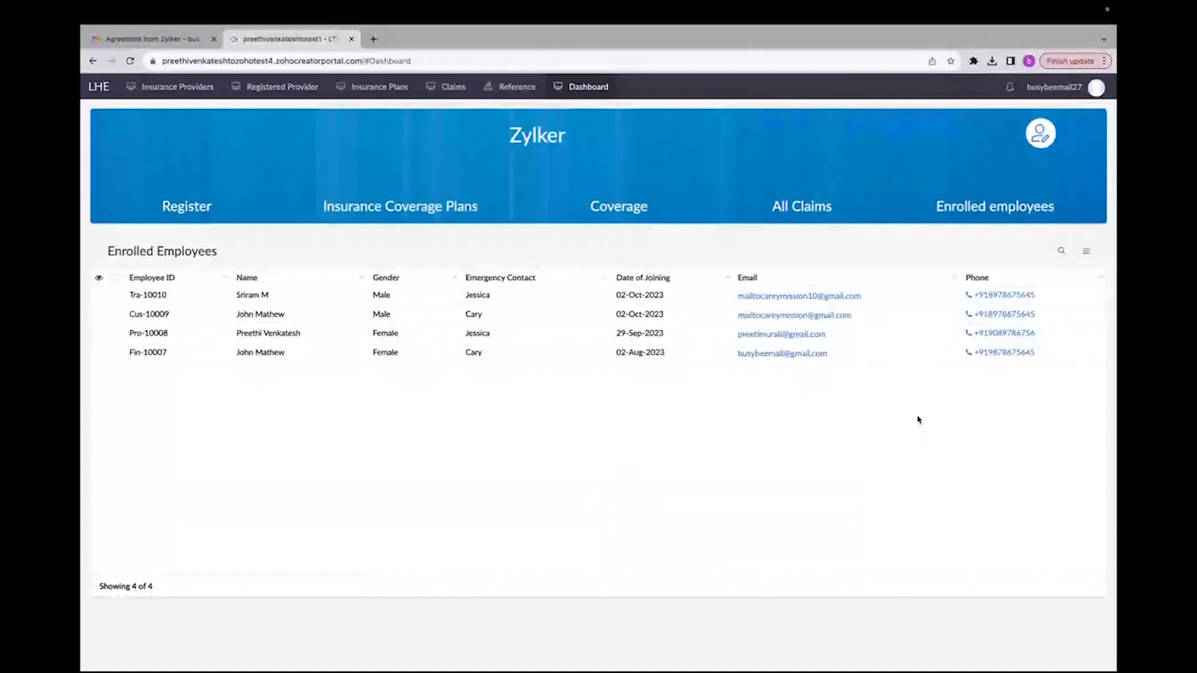
key(ctrl+Right)
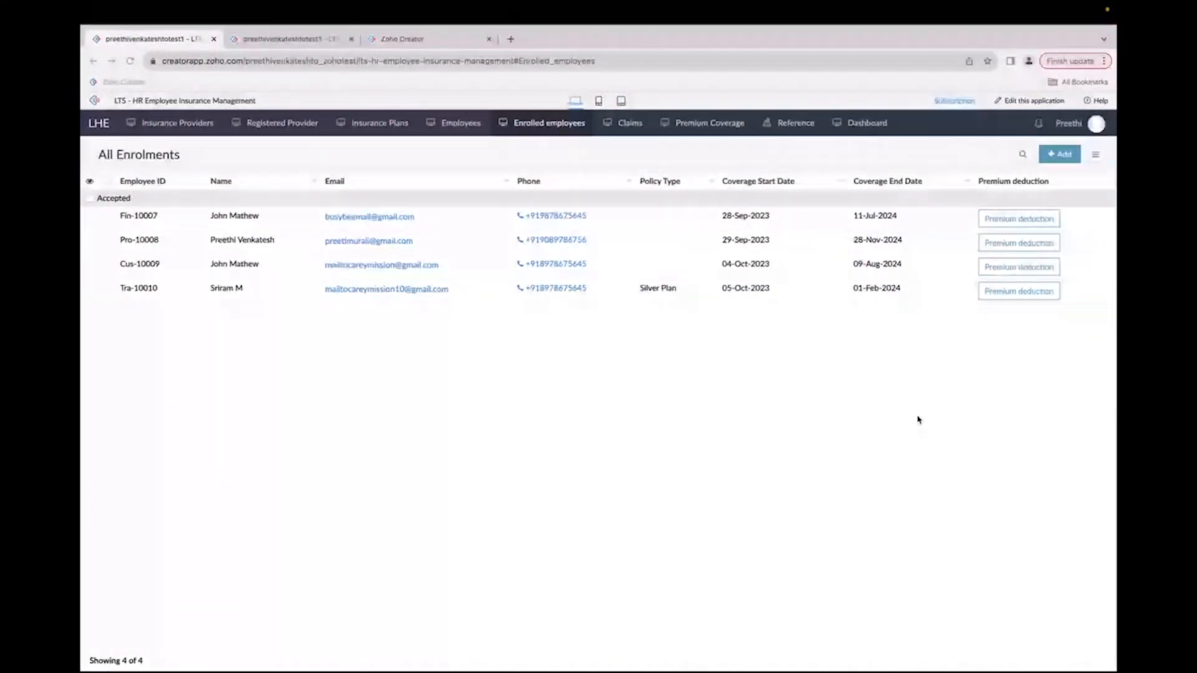
key(ctrl+Right)
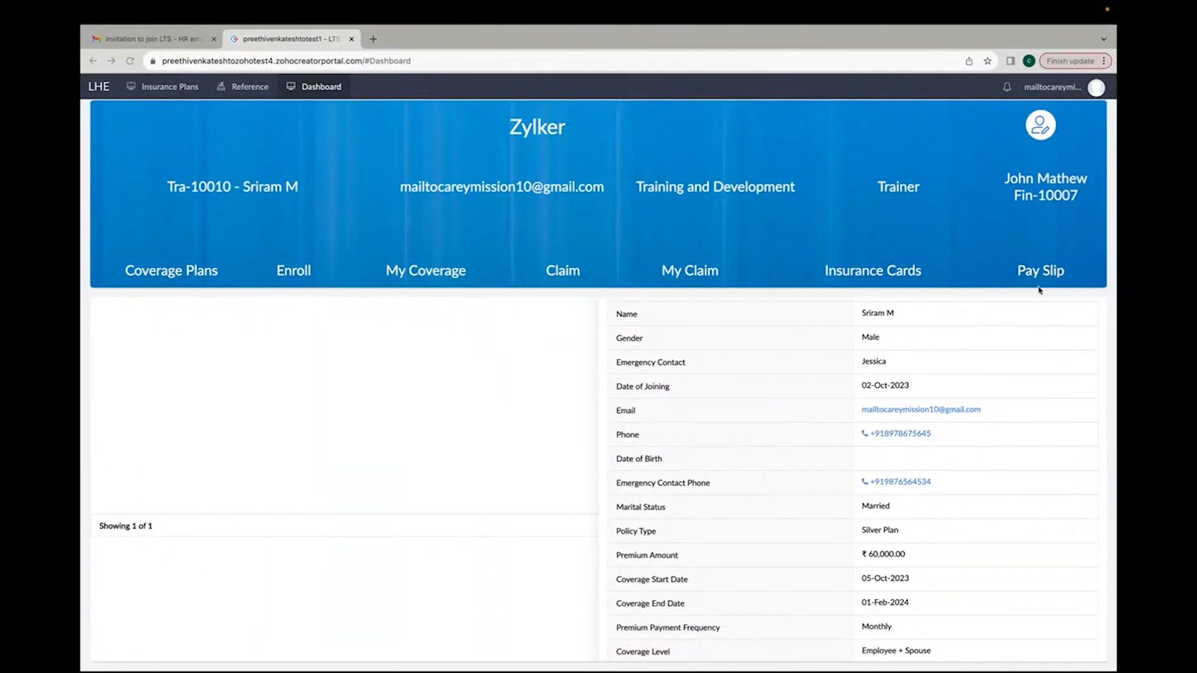
Step: View the employee's insurance card and its print view, then return to the employee portal dashboard
click(851, 275)
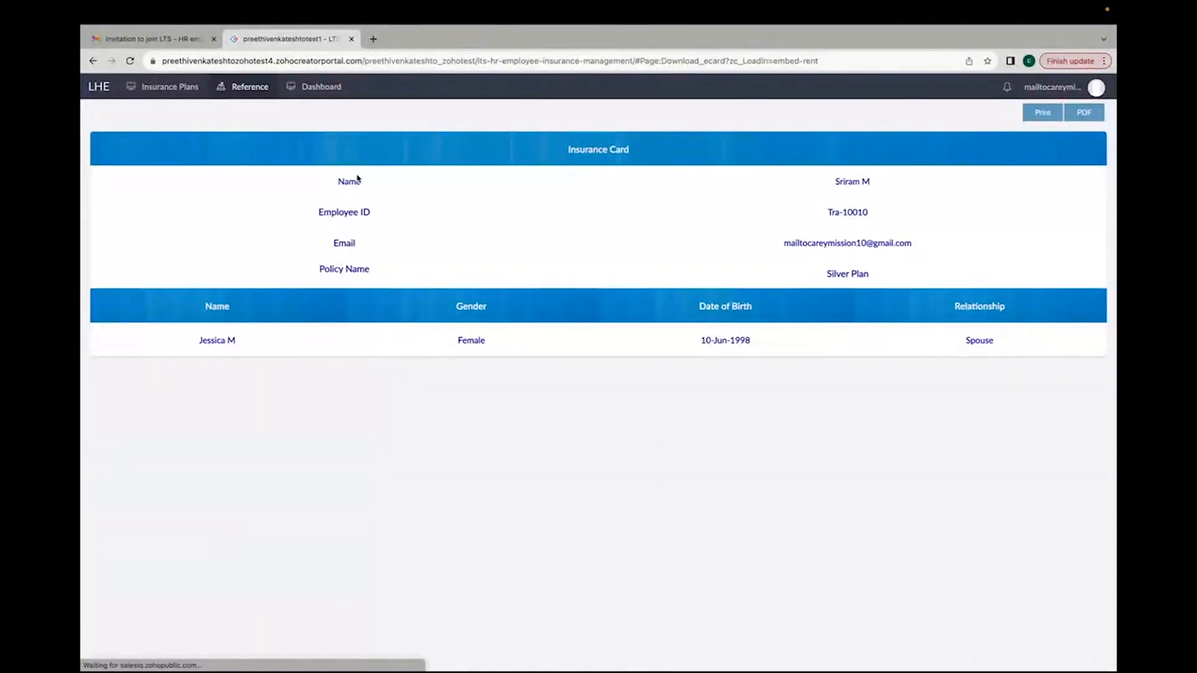
drag(348, 192, 753, 196)
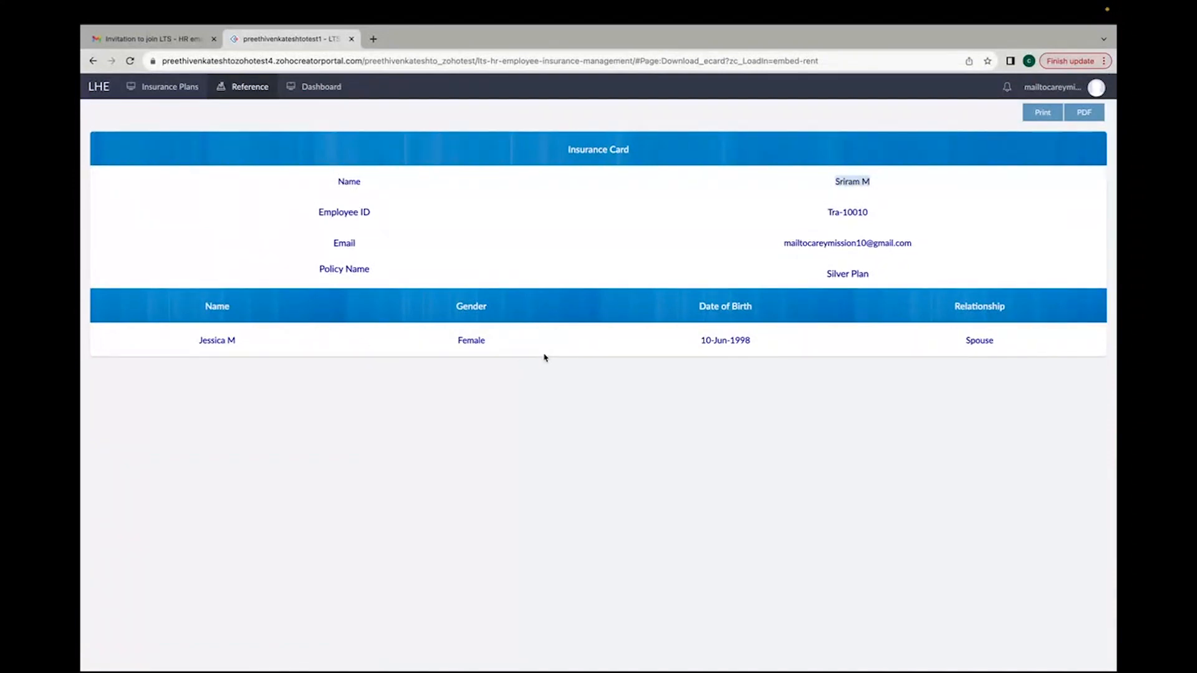
click(616, 240)
click(1042, 115)
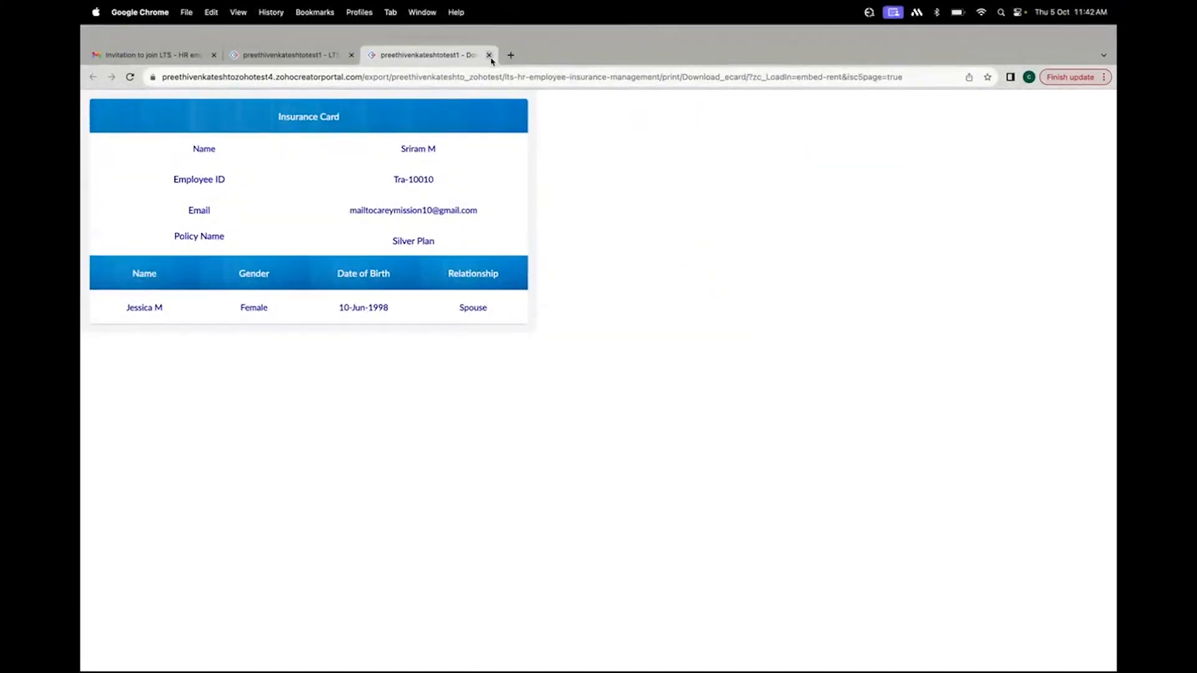
click(489, 55)
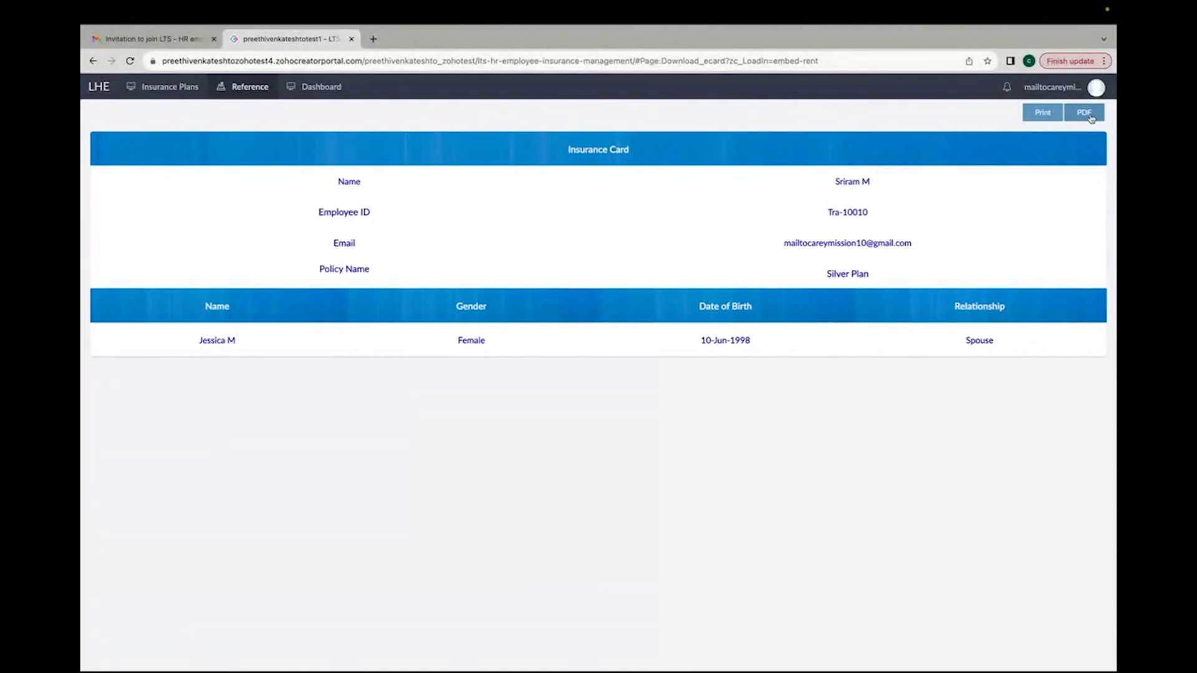
click(326, 91)
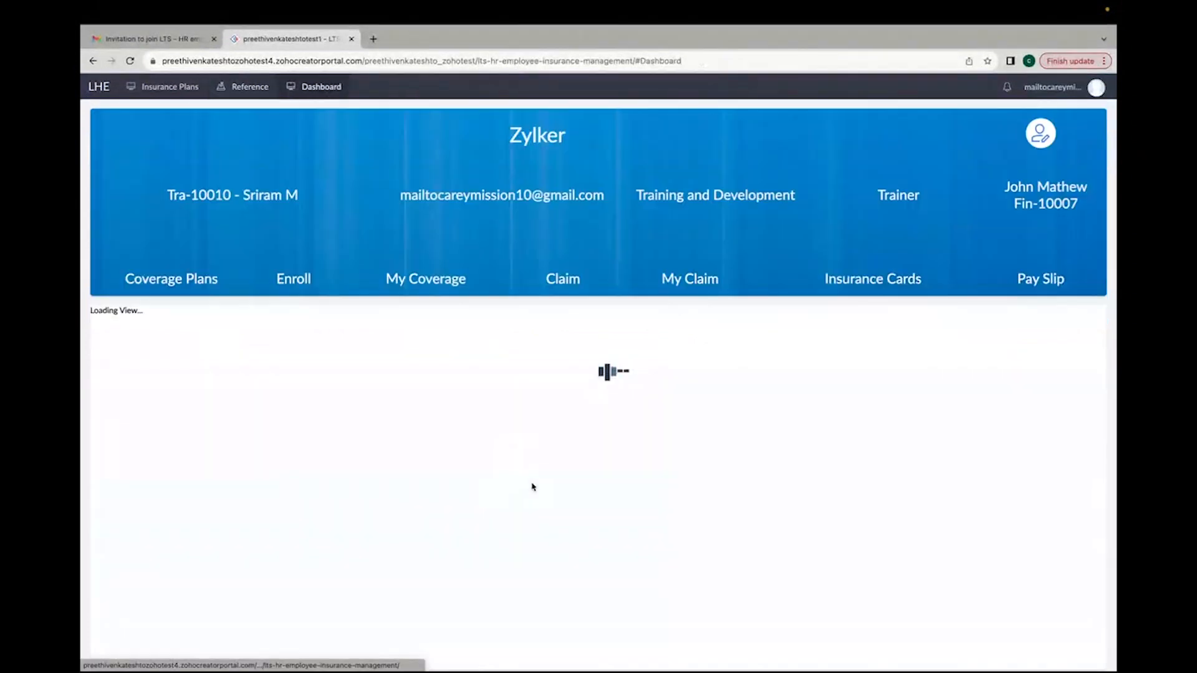
key(ctrl+Left)
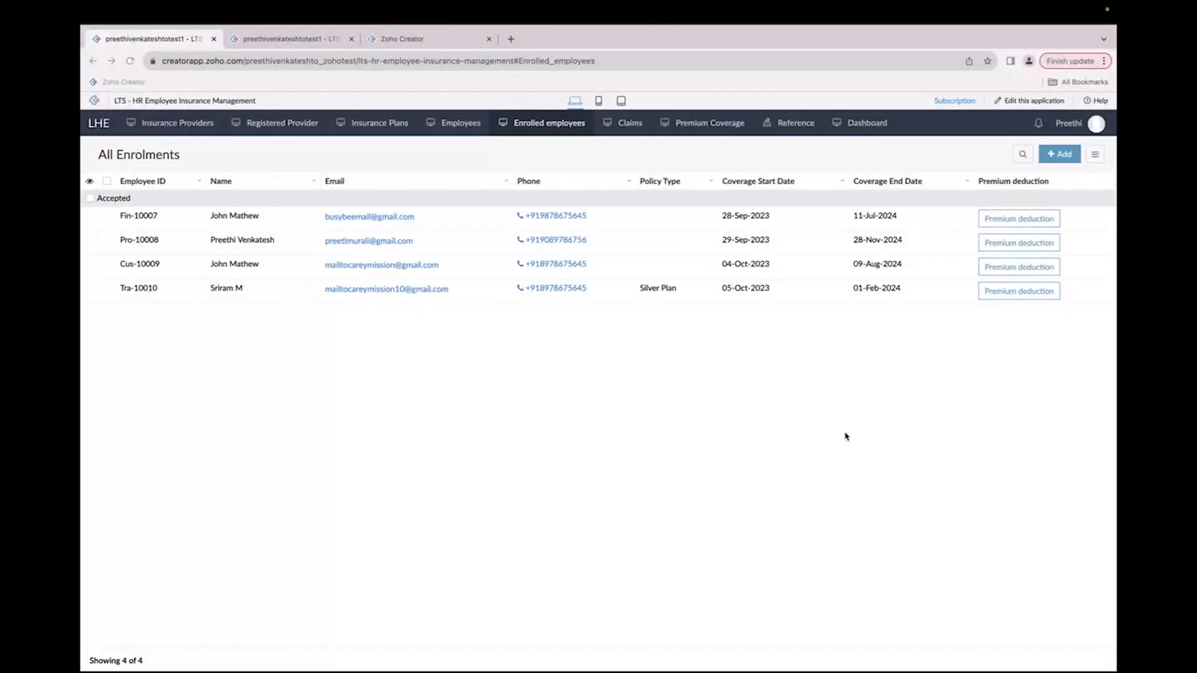
click(1008, 297)
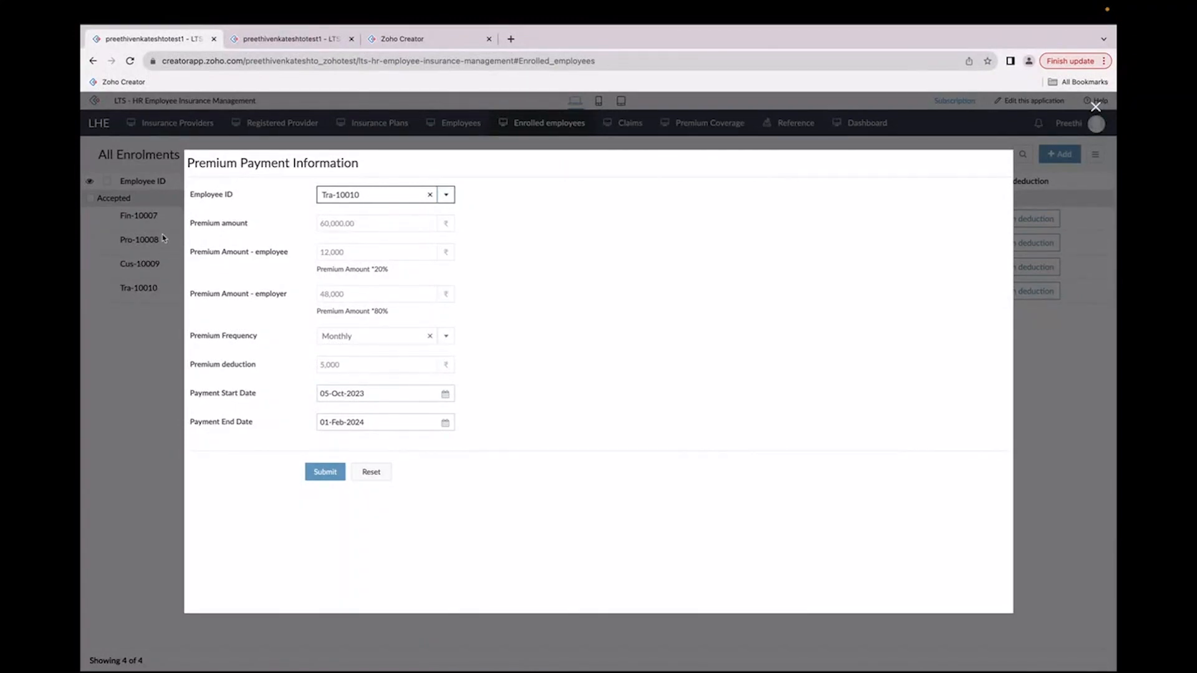
scroll(198, 209, up, 3)
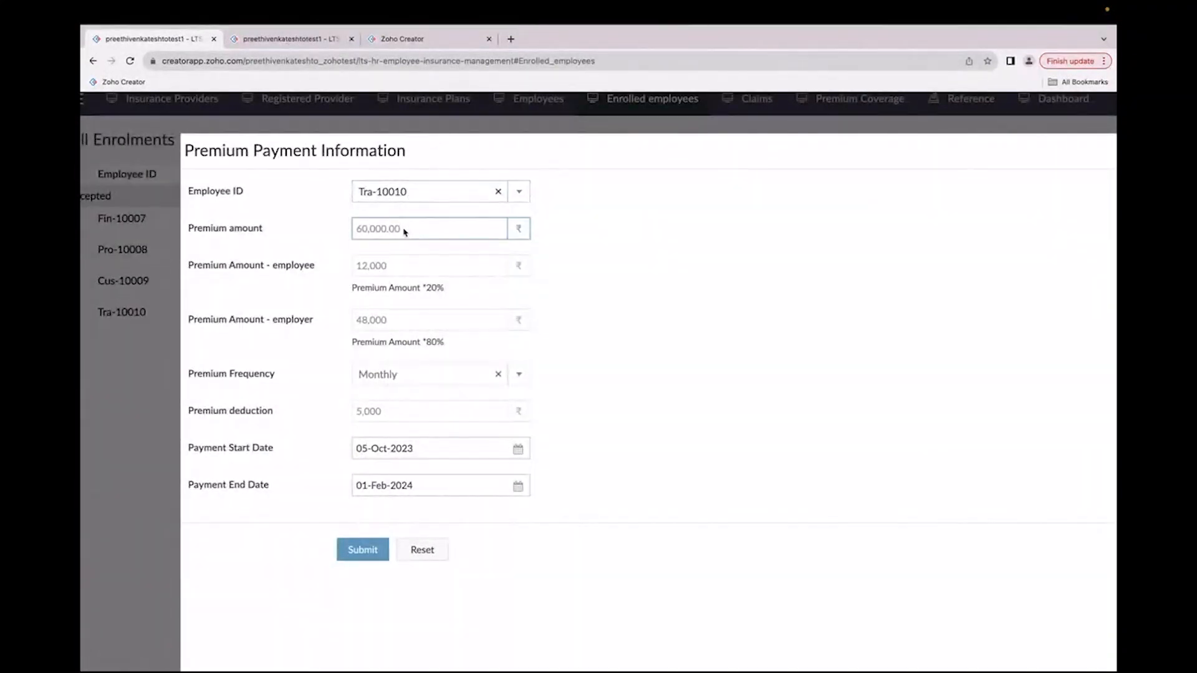
drag(404, 232, 353, 235)
click(332, 288)
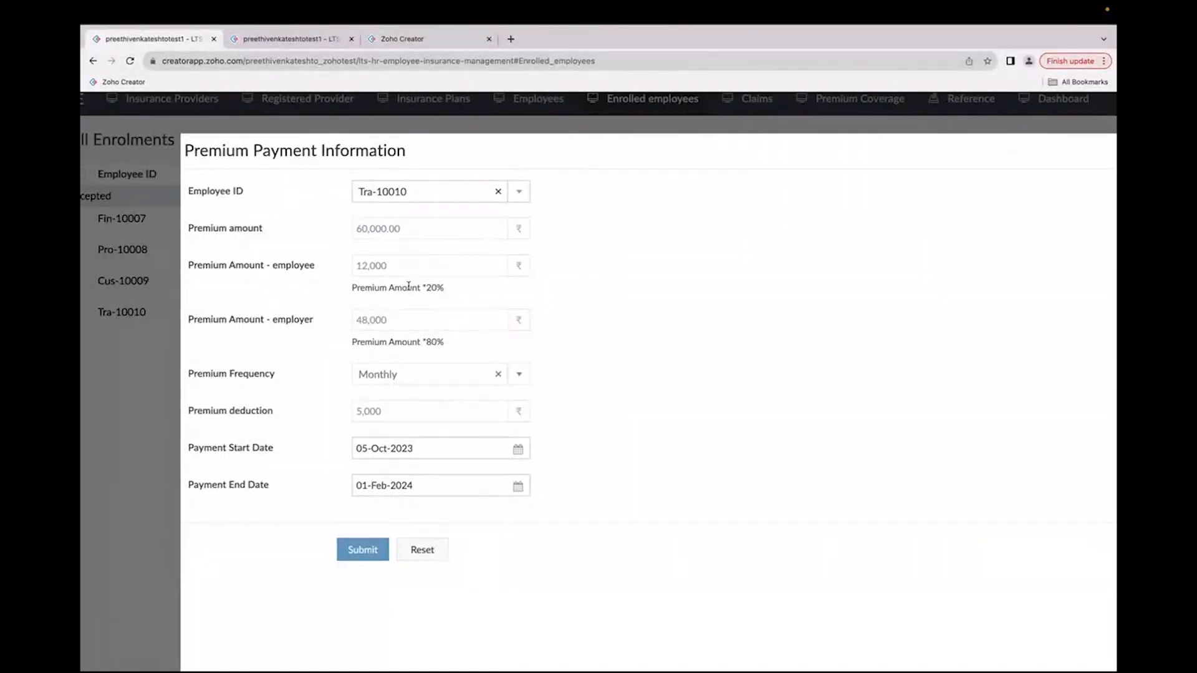
drag(351, 288, 454, 291)
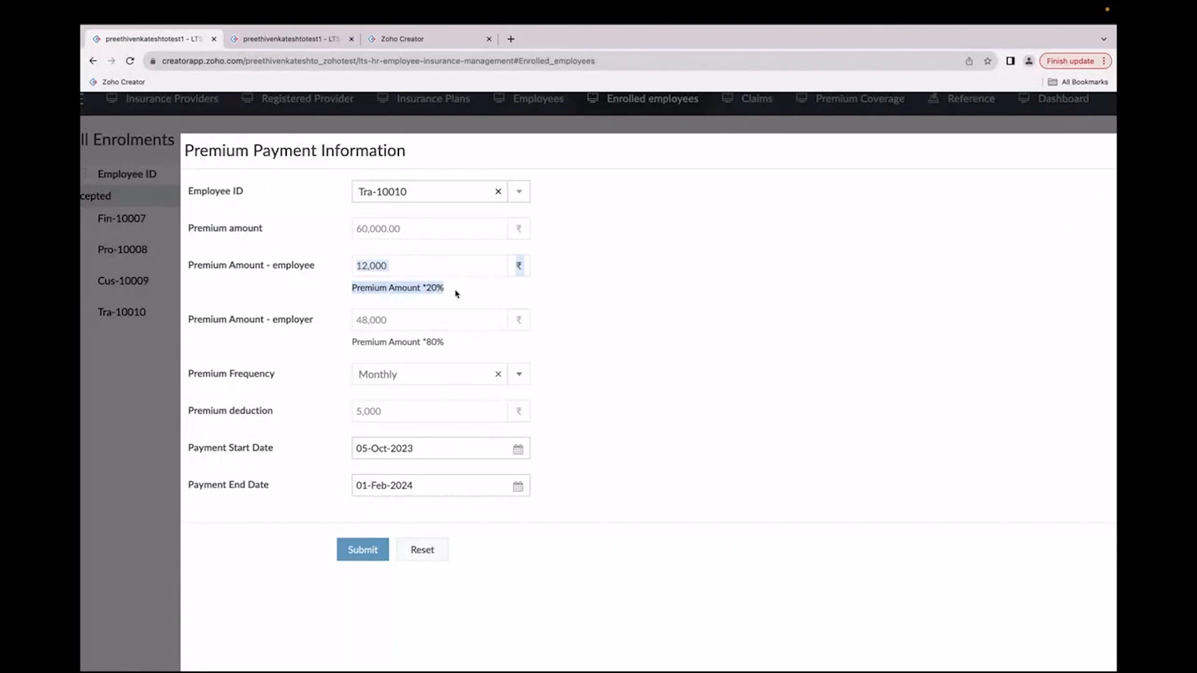
drag(400, 231, 370, 237)
click(346, 347)
drag(347, 347, 450, 344)
click(417, 328)
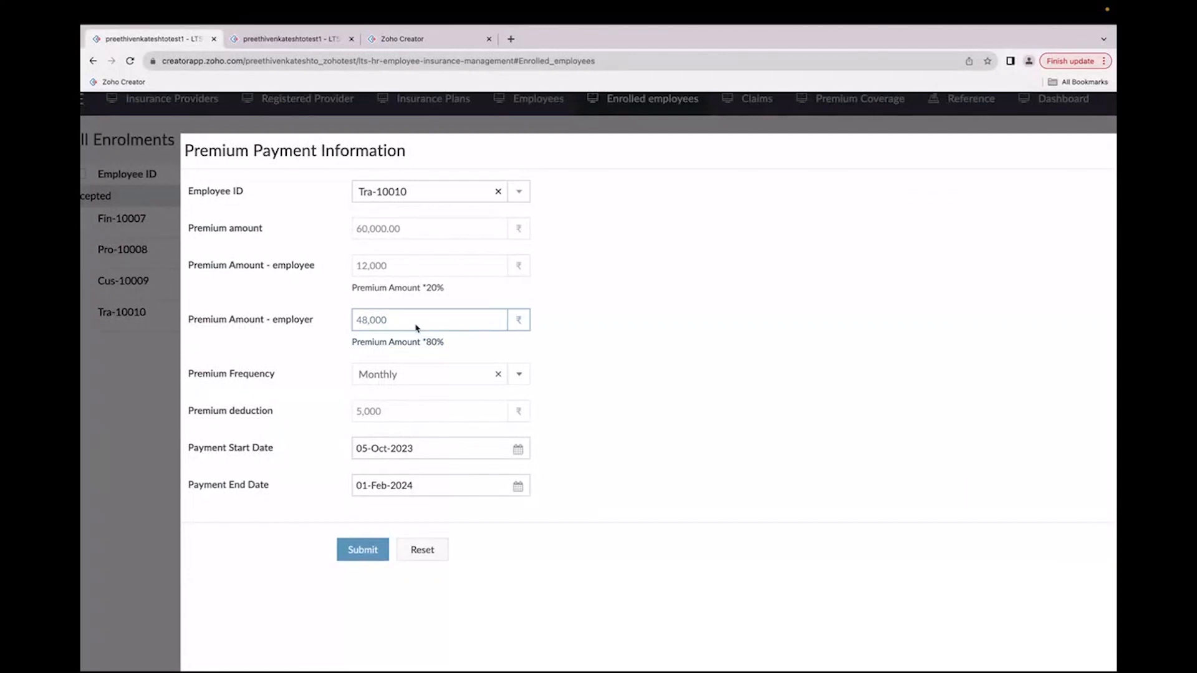
drag(390, 267, 357, 268)
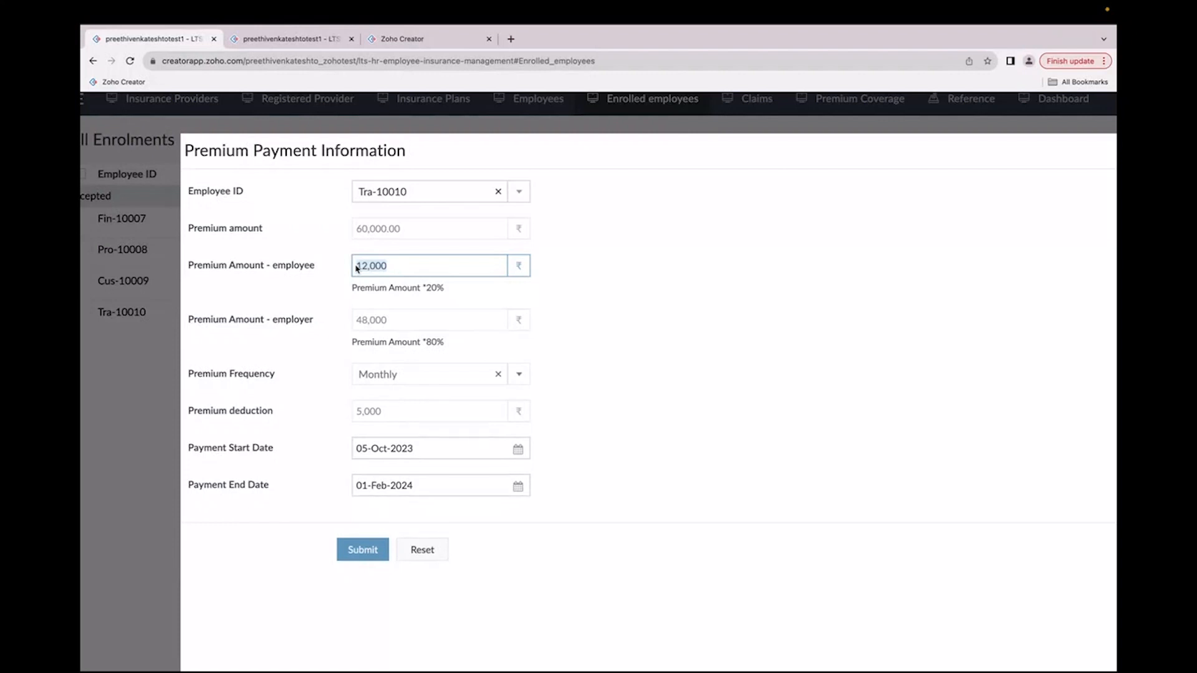
click(390, 413)
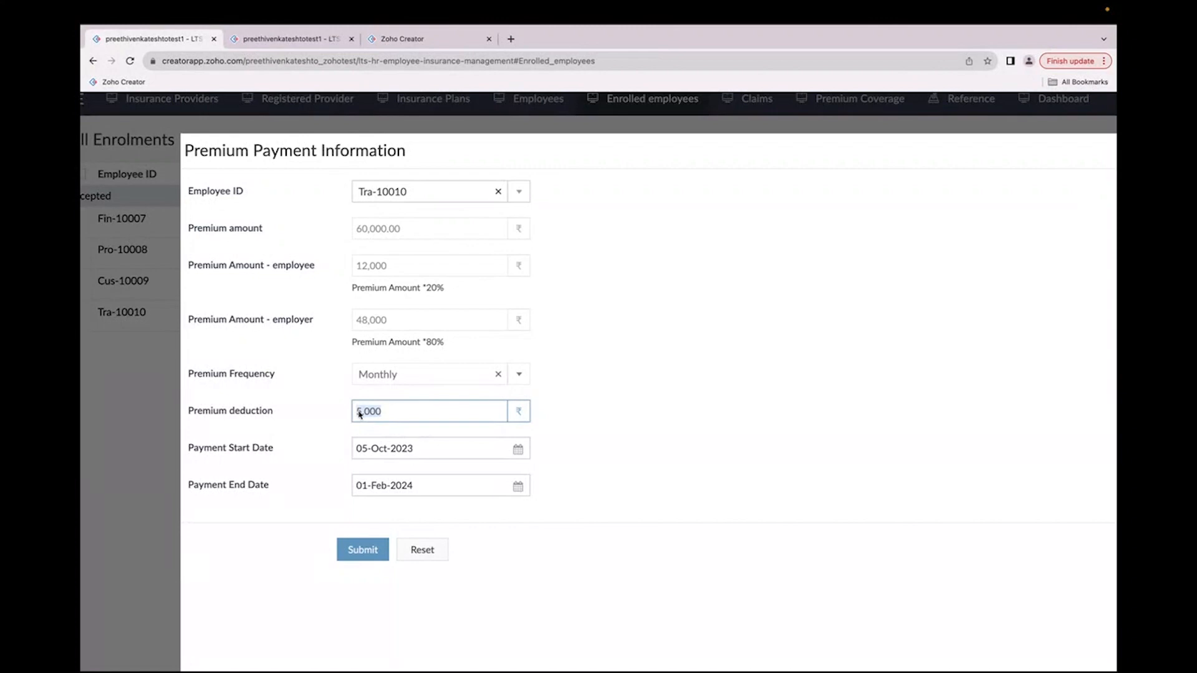
scroll(360, 415, down, 1)
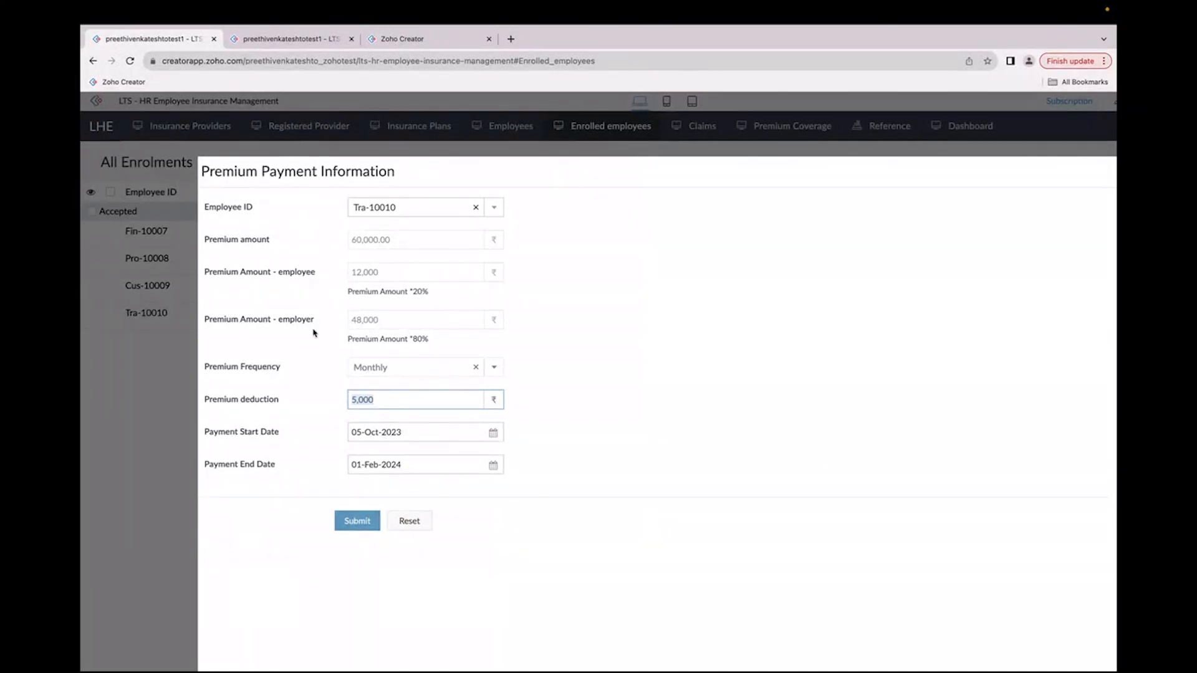
click(358, 525)
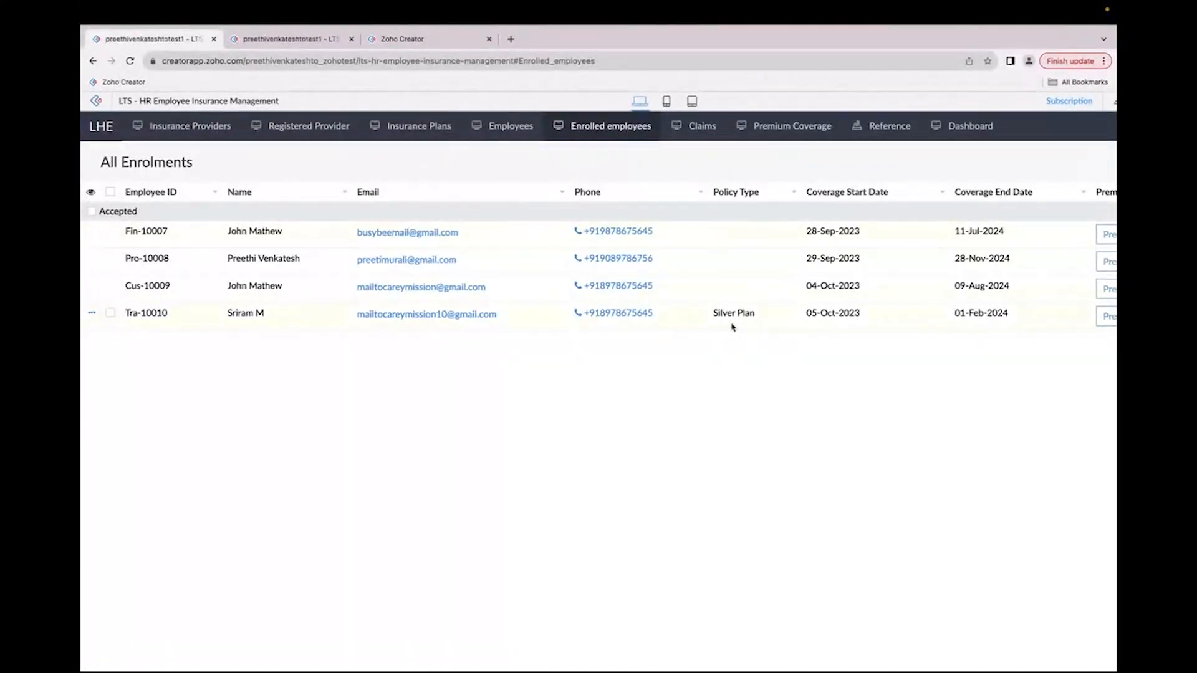
scroll(733, 328, down, 2)
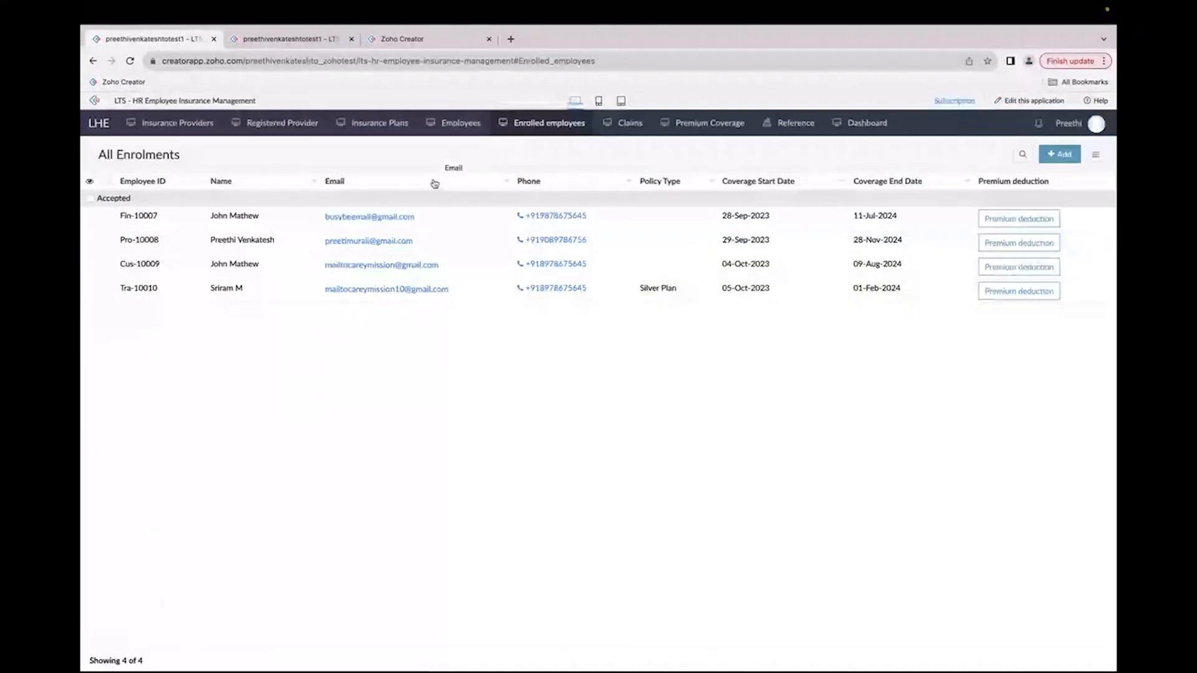
click(462, 124)
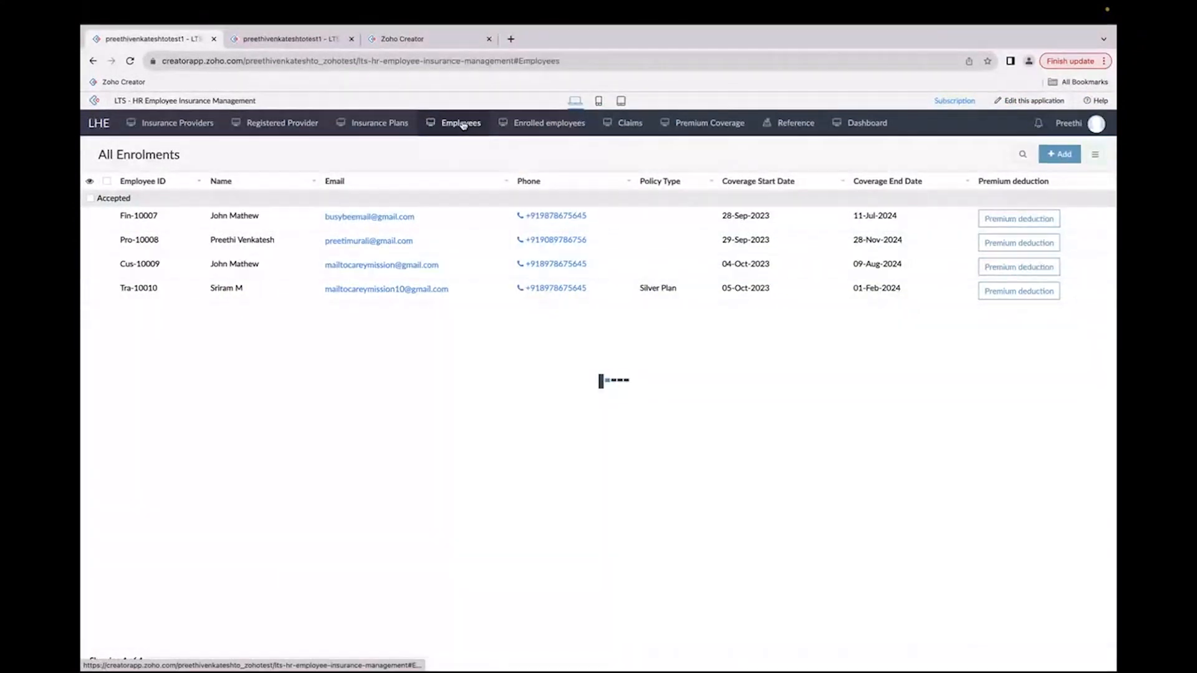
scroll(568, 318, right, 5)
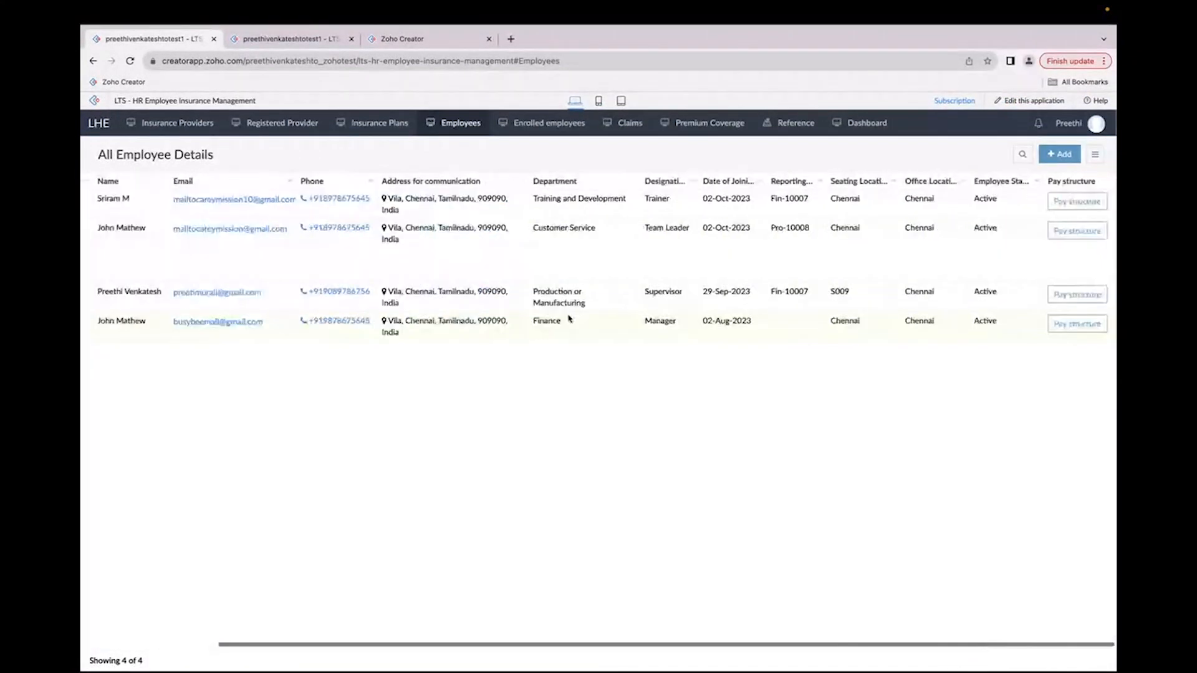
click(1095, 201)
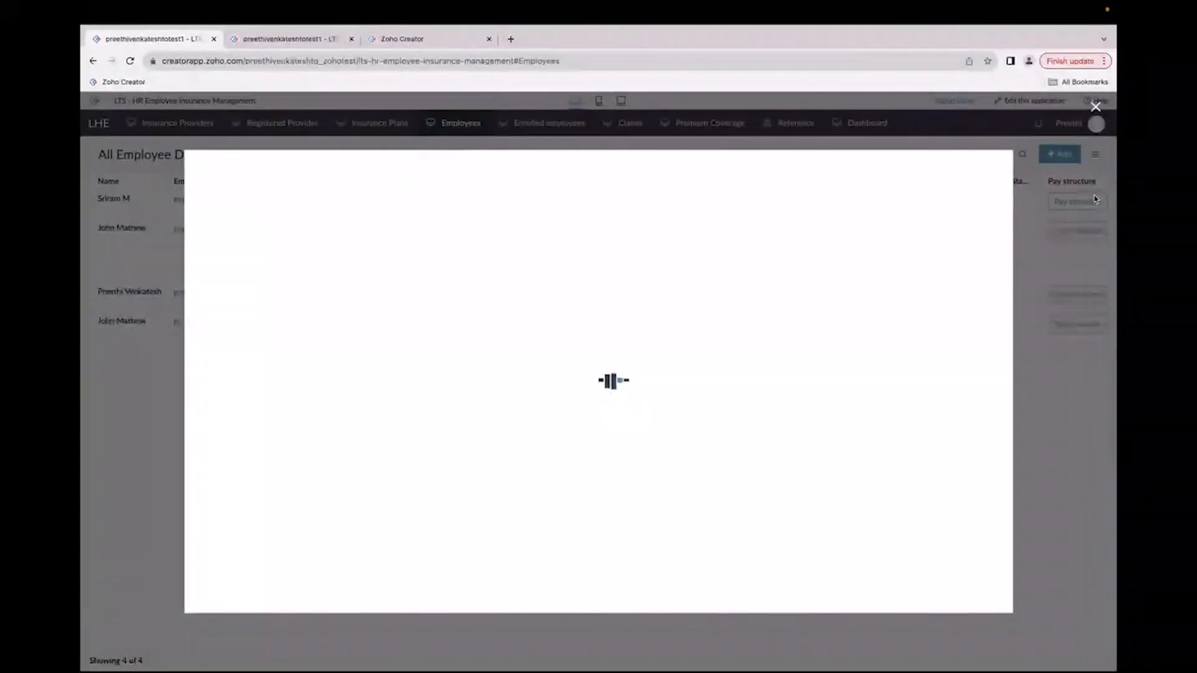
key(ctrl+plus)
key(ctrl+plus)
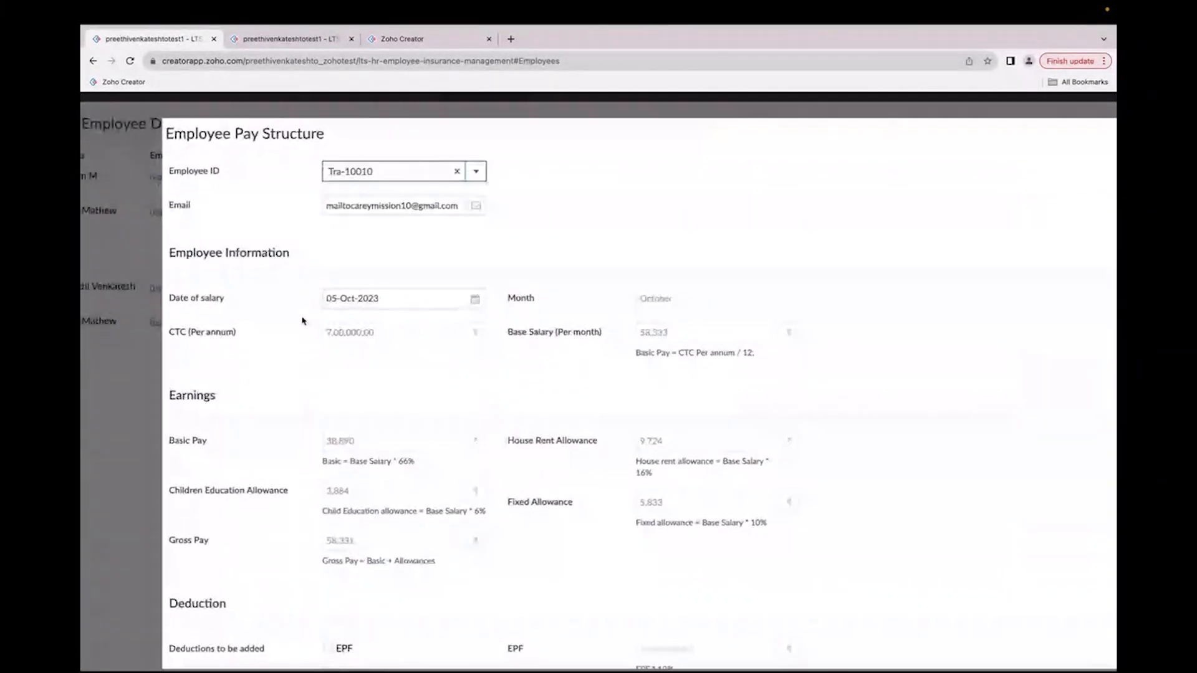
Step: Review the pay structure's employee information, including month, CTC and the base salary formula
click(662, 303)
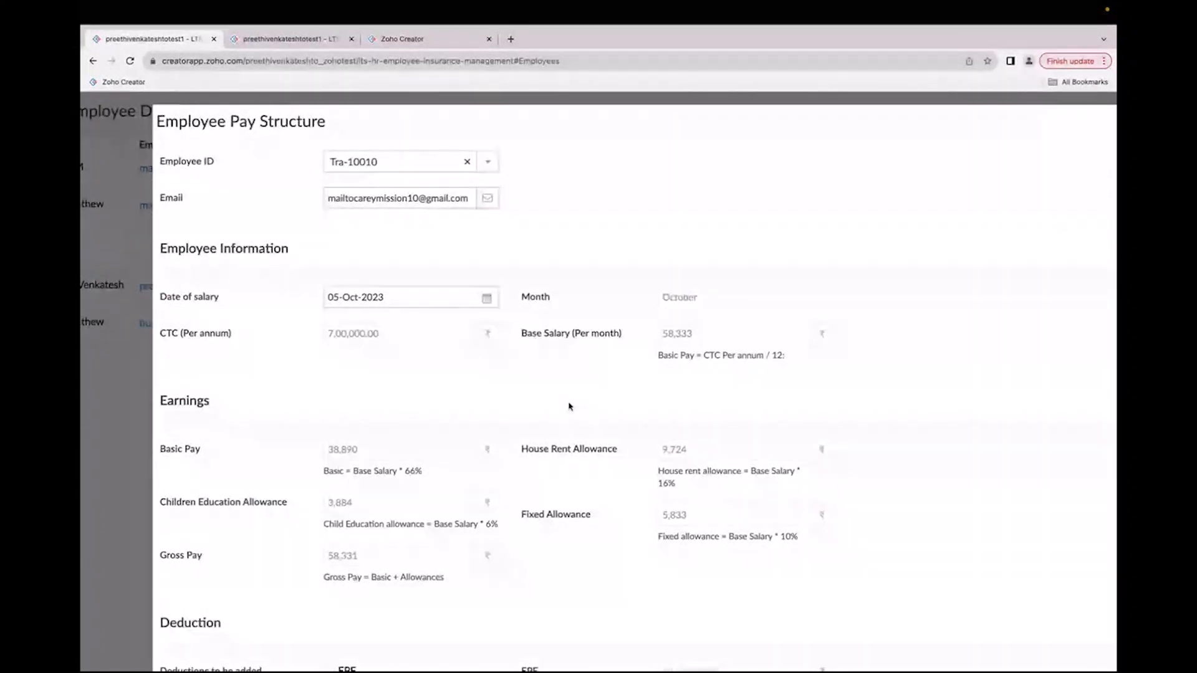
scroll(569, 406, down, 2)
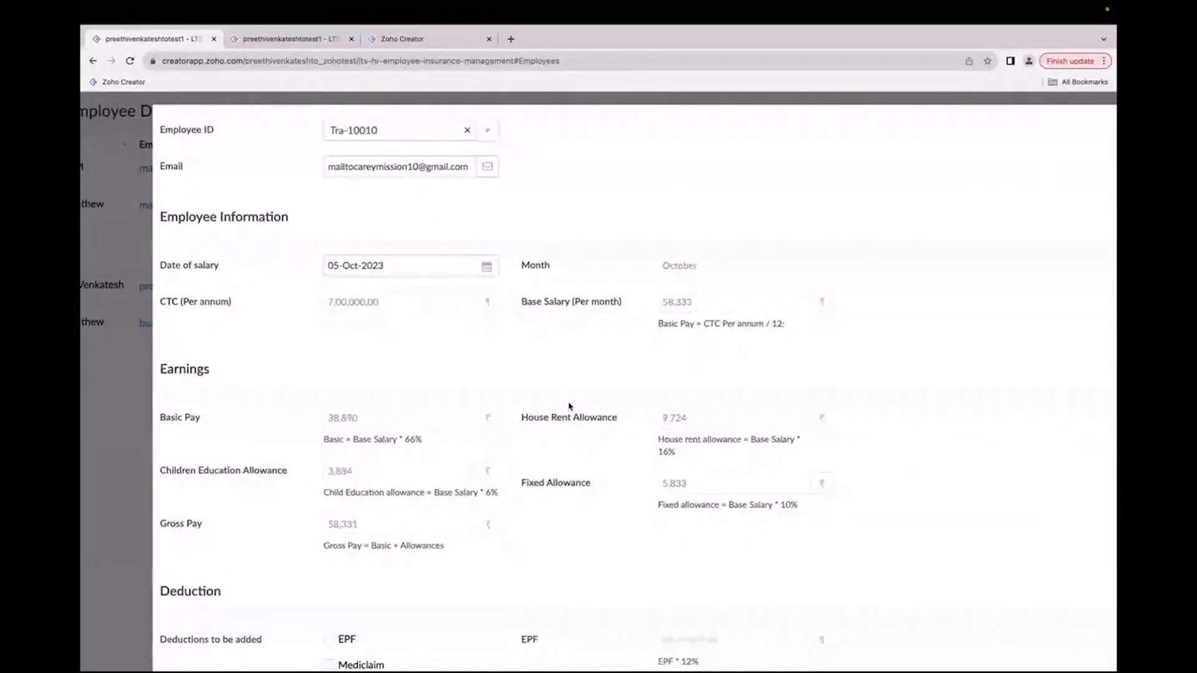
drag(326, 249, 383, 254)
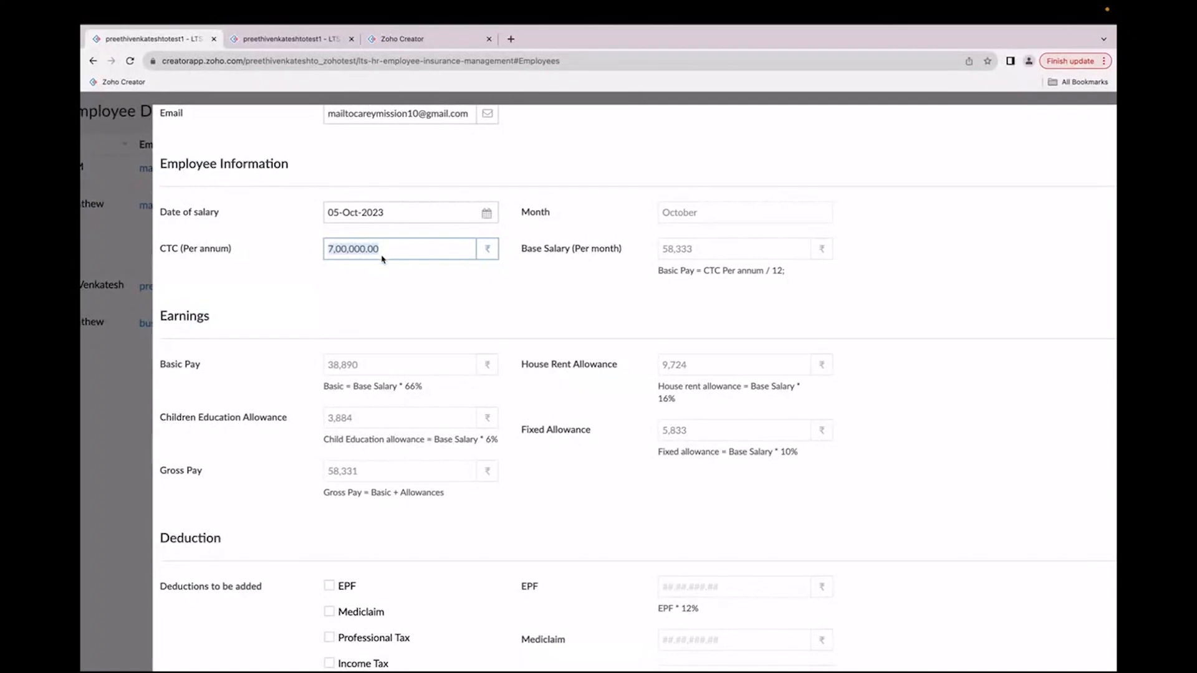
scroll(383, 255, up, 2)
click(368, 145)
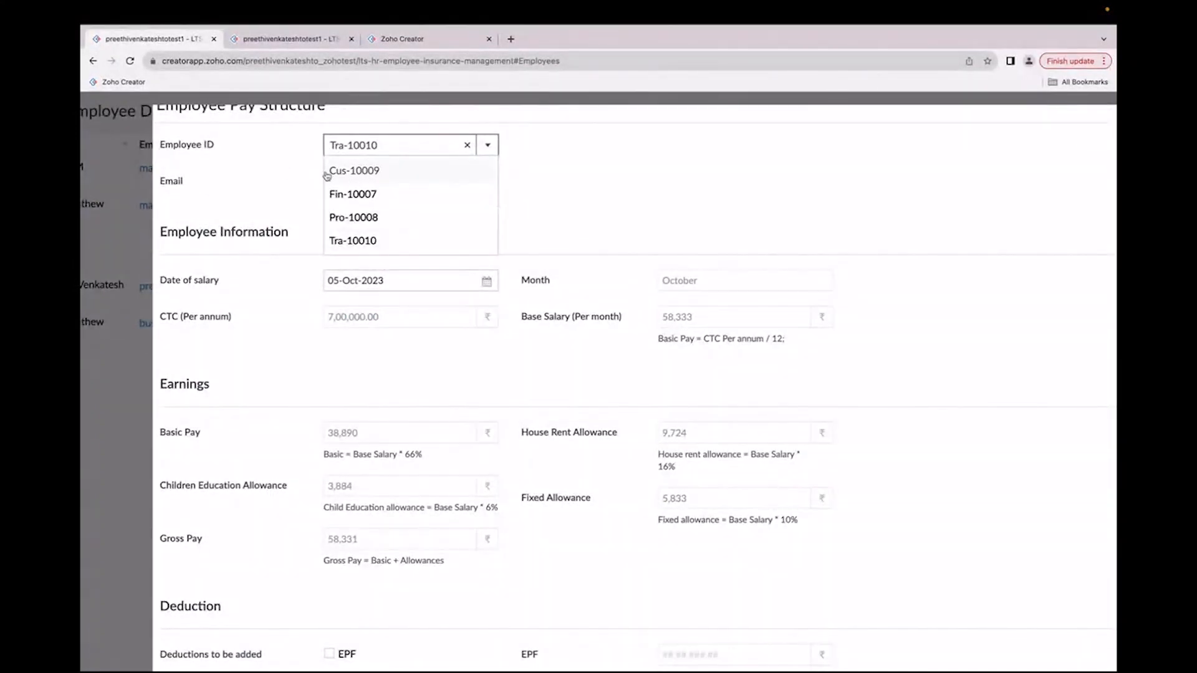
click(279, 170)
scroll(359, 381, down, 2)
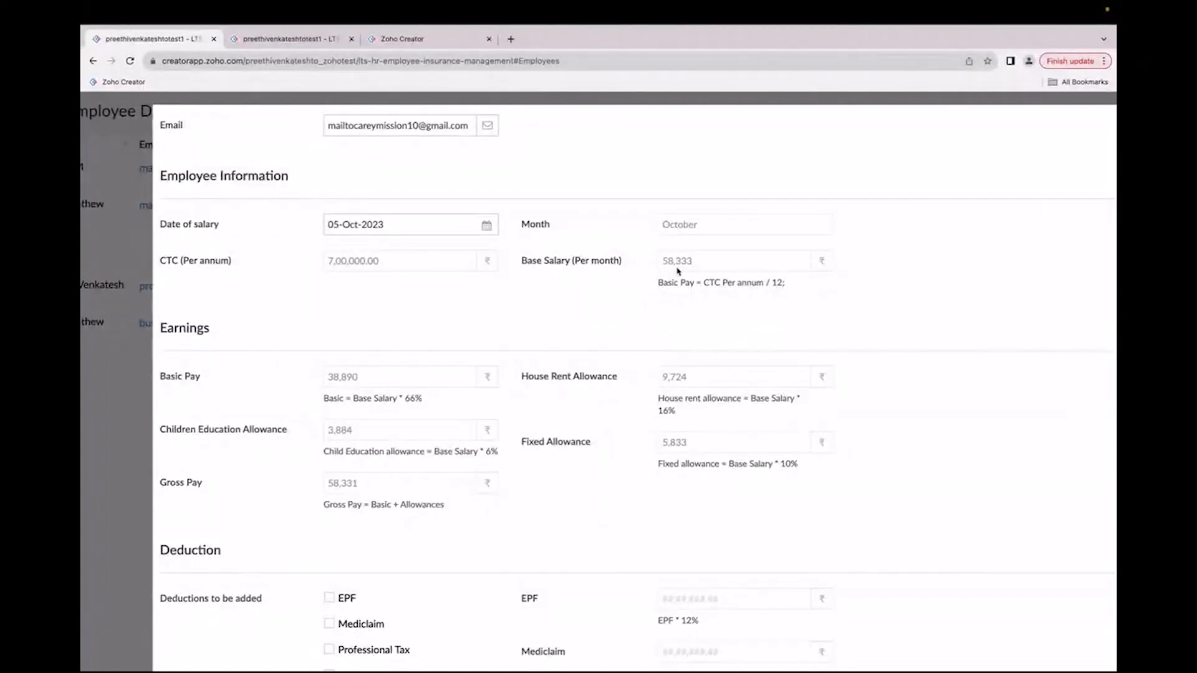
drag(663, 262, 697, 262)
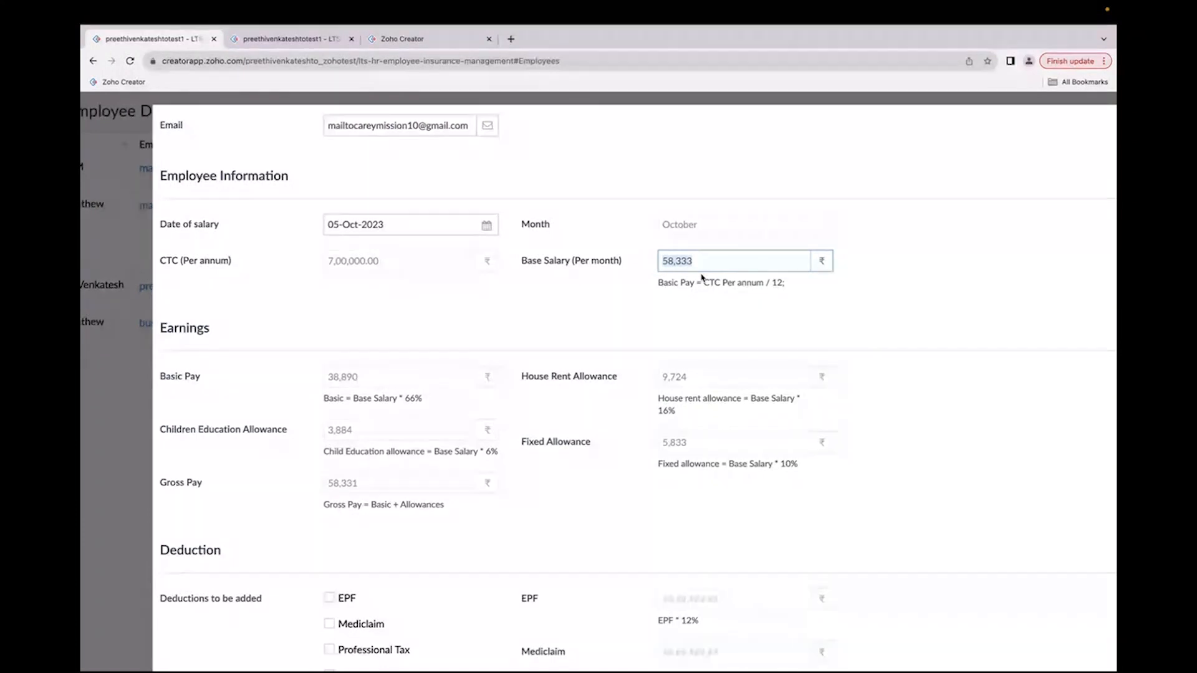
drag(703, 281, 762, 285)
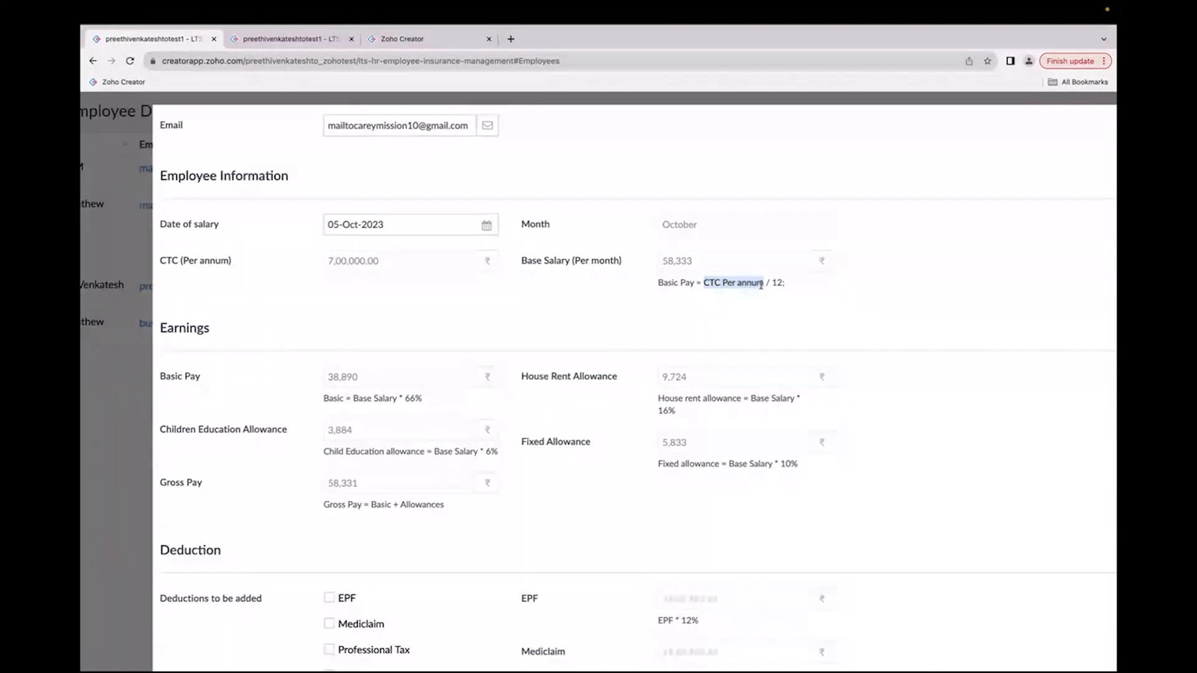
scroll(606, 318, down, 2)
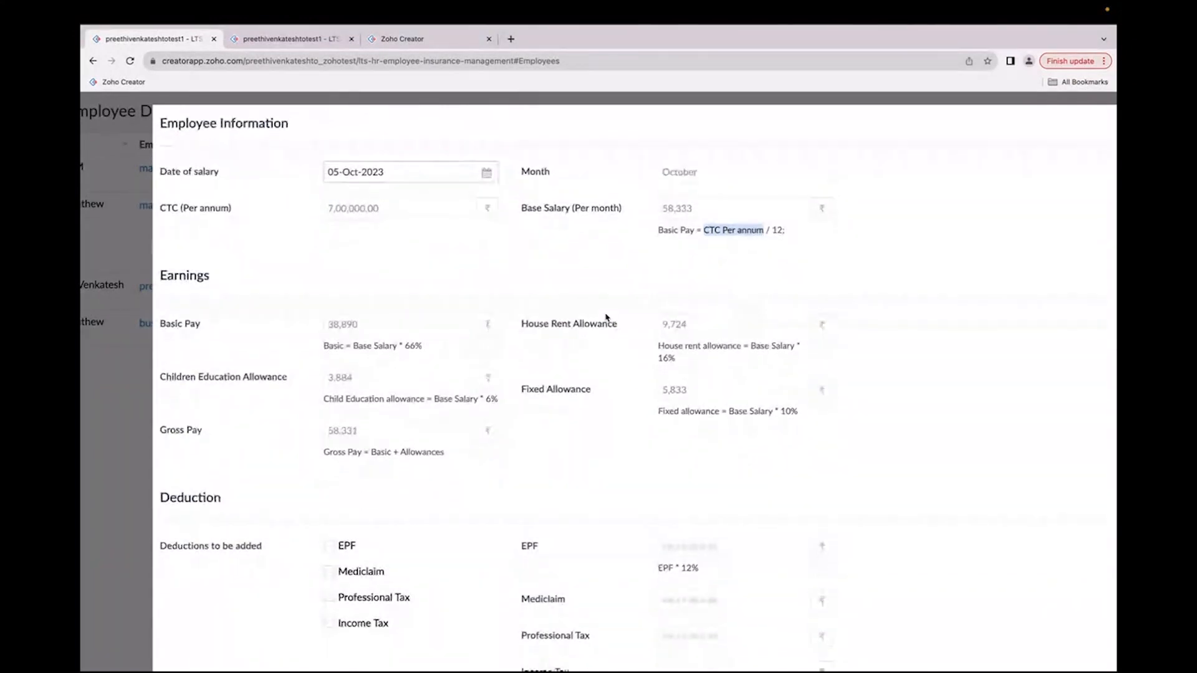
Step: Review the earnings section's allowance and gross pay formulas in the pay structure form
scroll(168, 280, down, 1)
drag(160, 250, 217, 254)
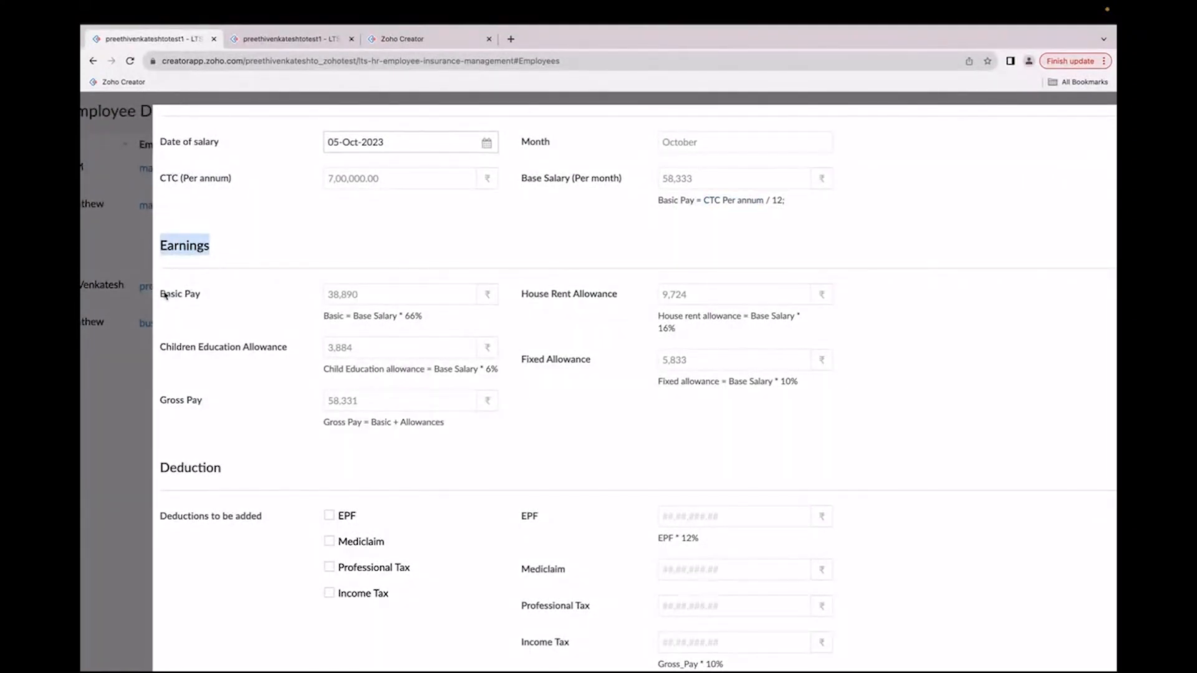
drag(165, 295, 209, 296)
click(400, 316)
drag(401, 316, 427, 319)
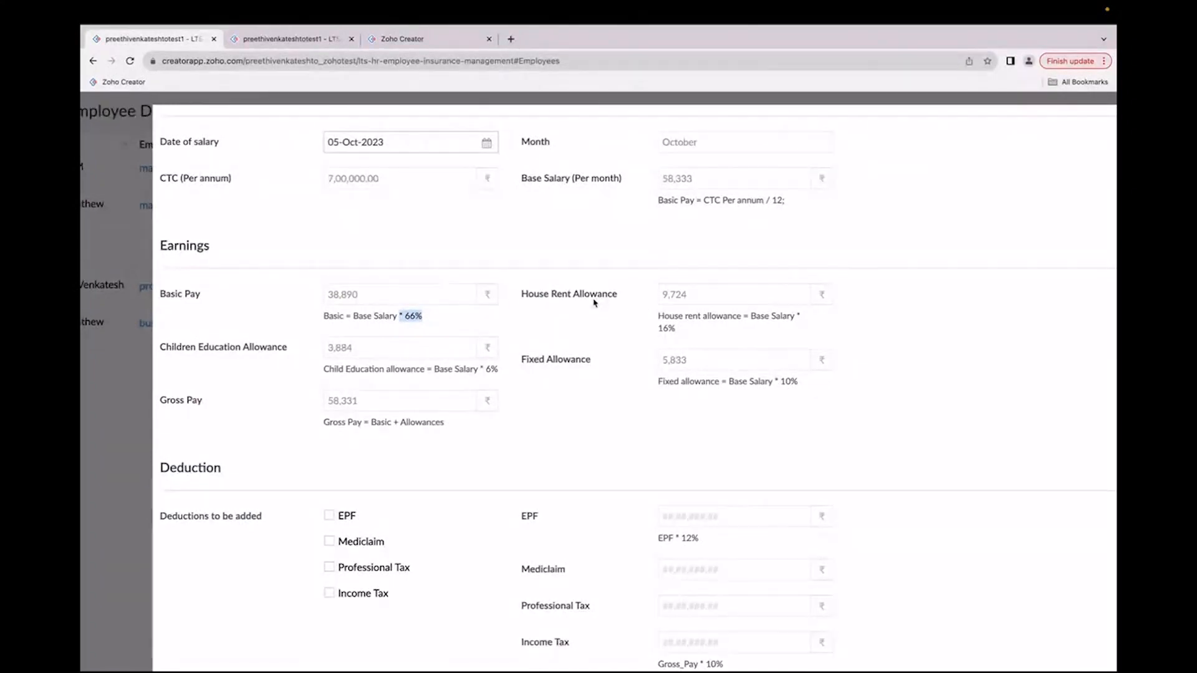
triple_click(651, 333)
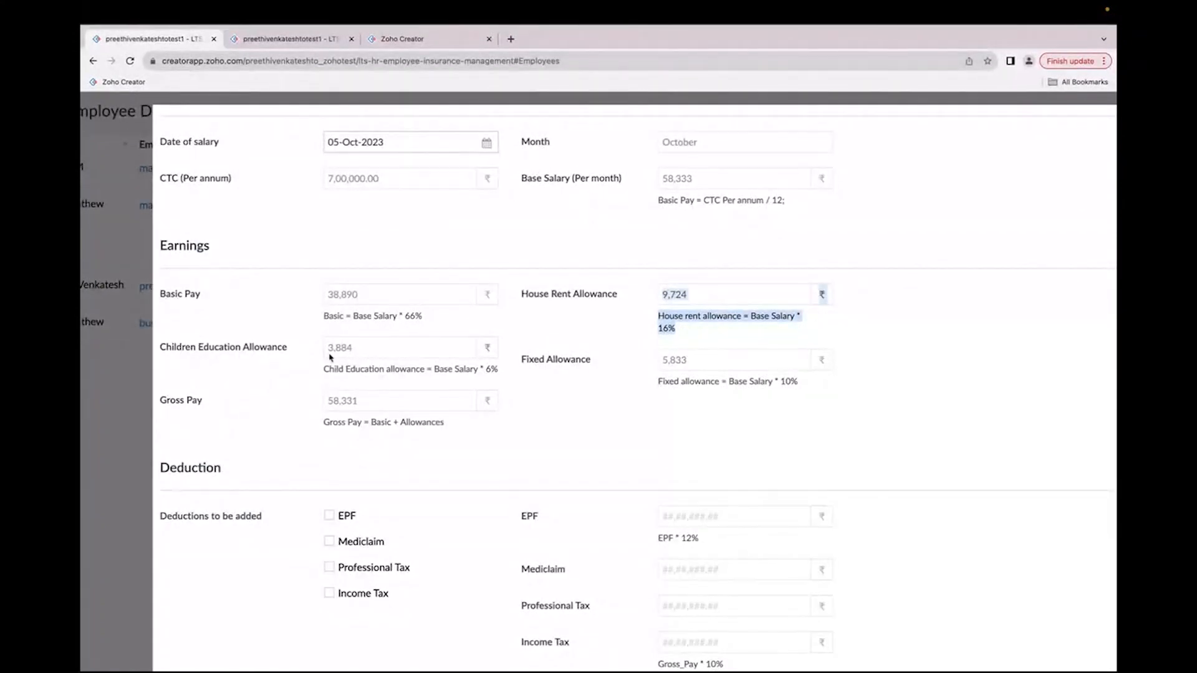
click(453, 372)
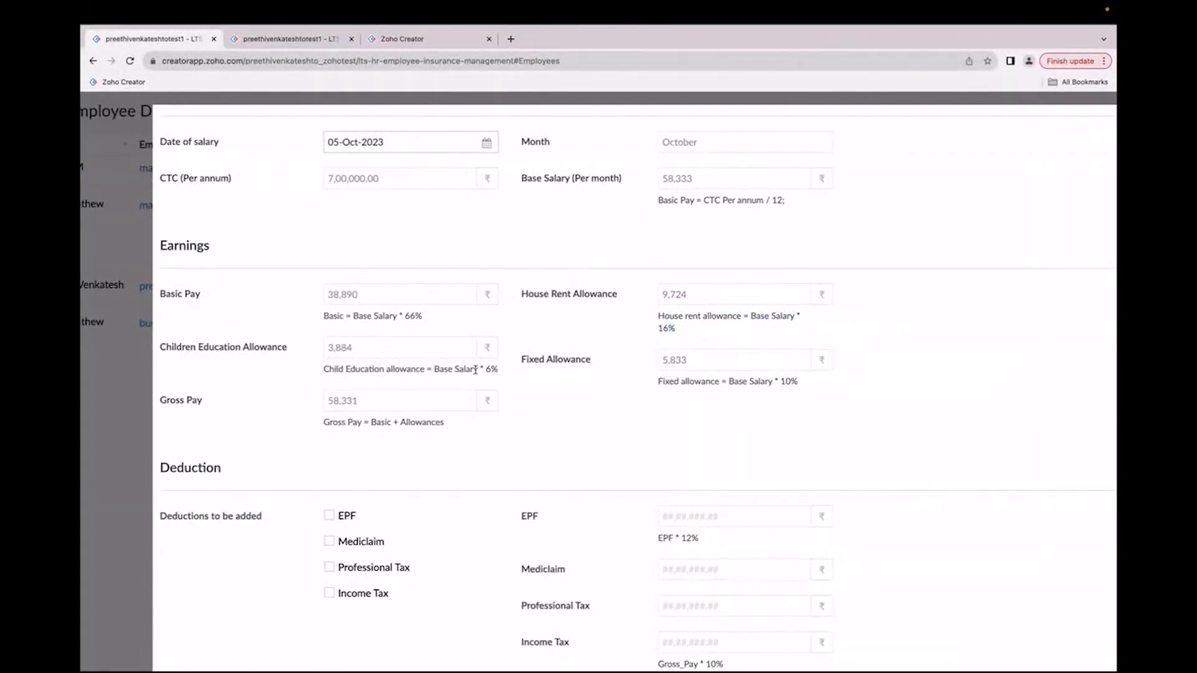
drag(482, 369, 501, 372)
drag(775, 382, 808, 387)
drag(161, 403, 207, 406)
click(206, 406)
drag(399, 407, 336, 402)
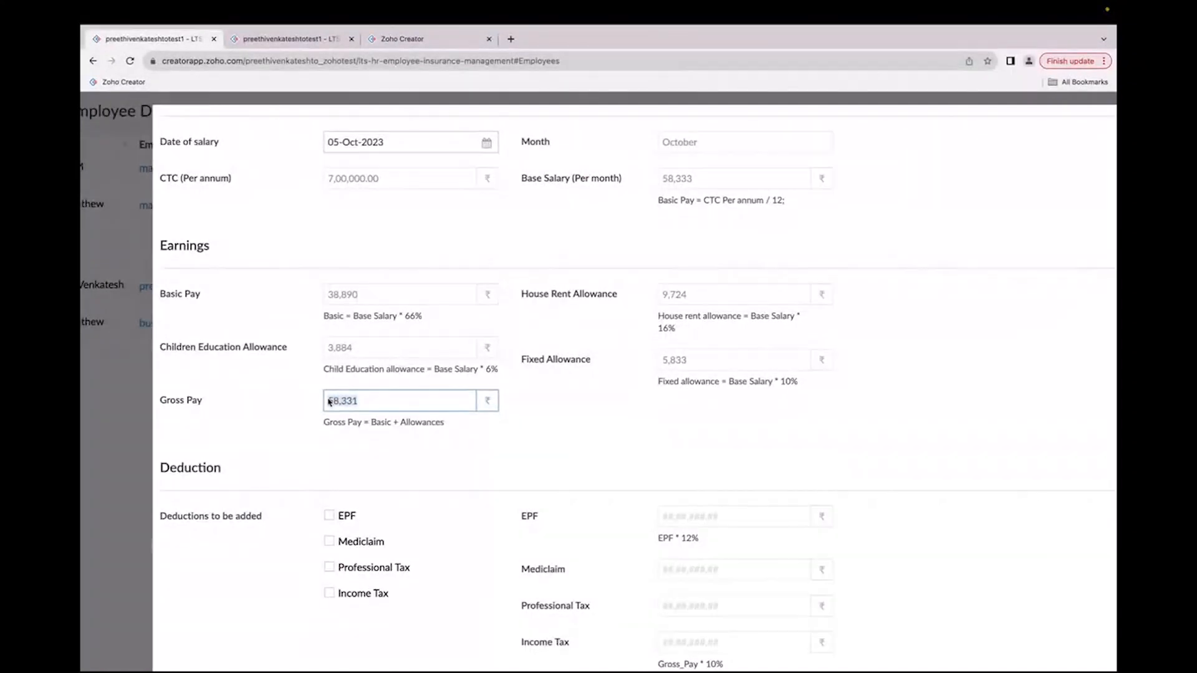
drag(705, 179, 660, 183)
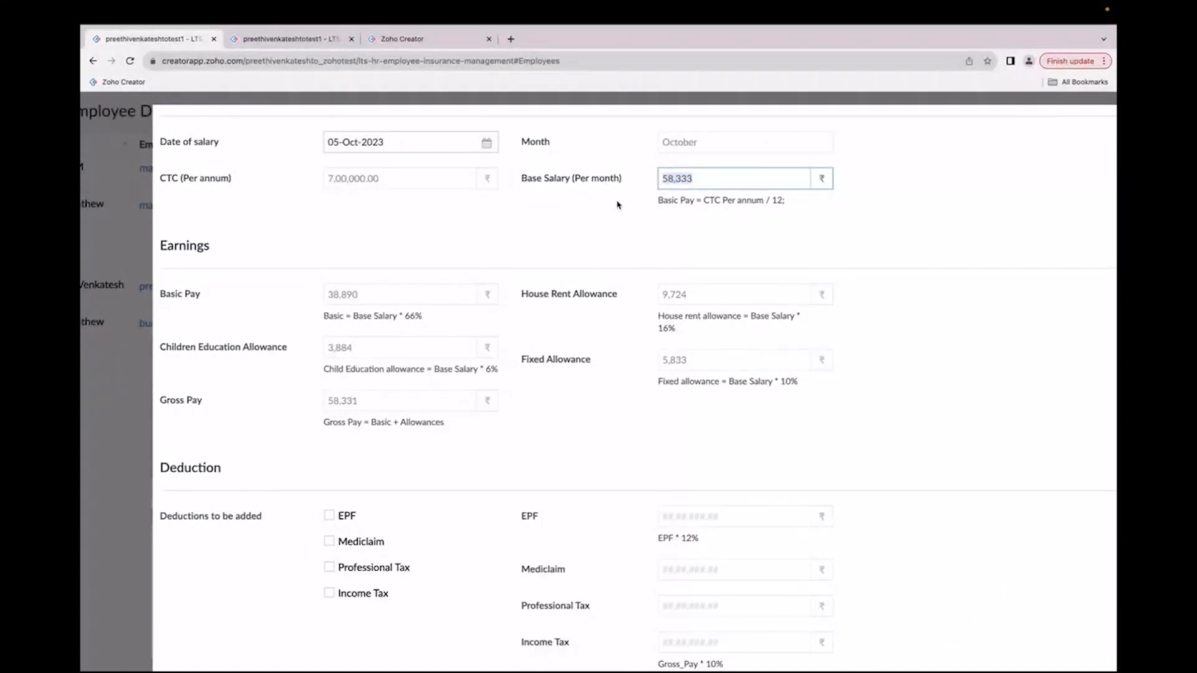
scroll(398, 387, down, 3)
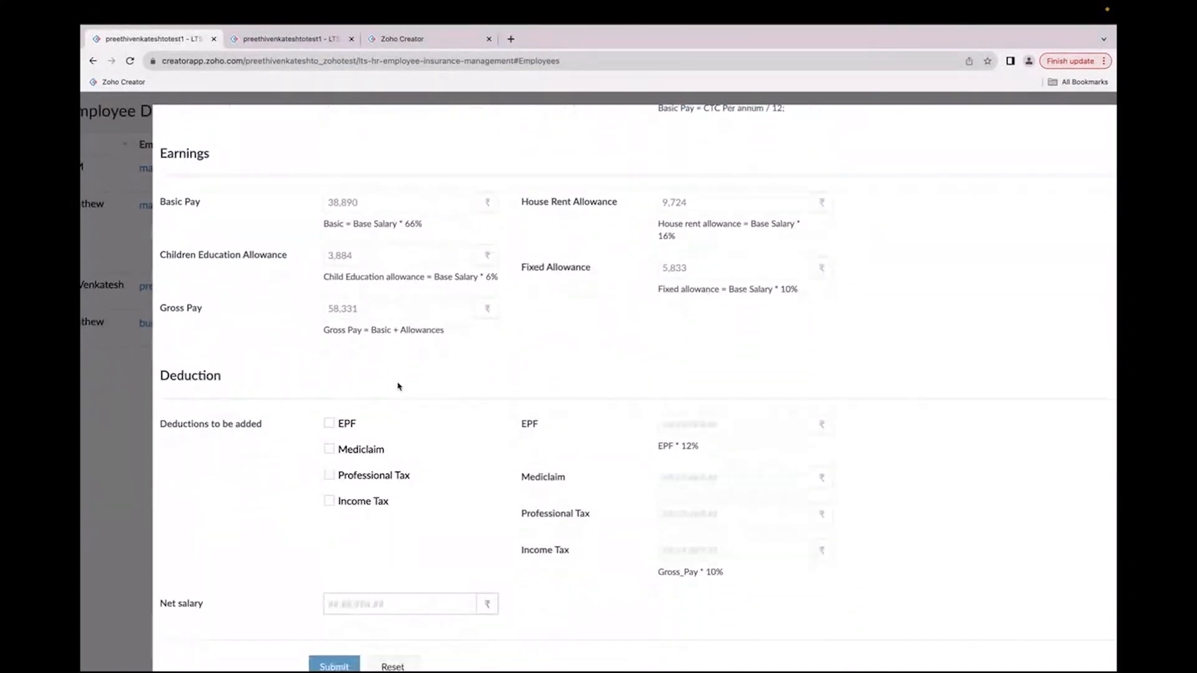
drag(224, 382, 166, 385)
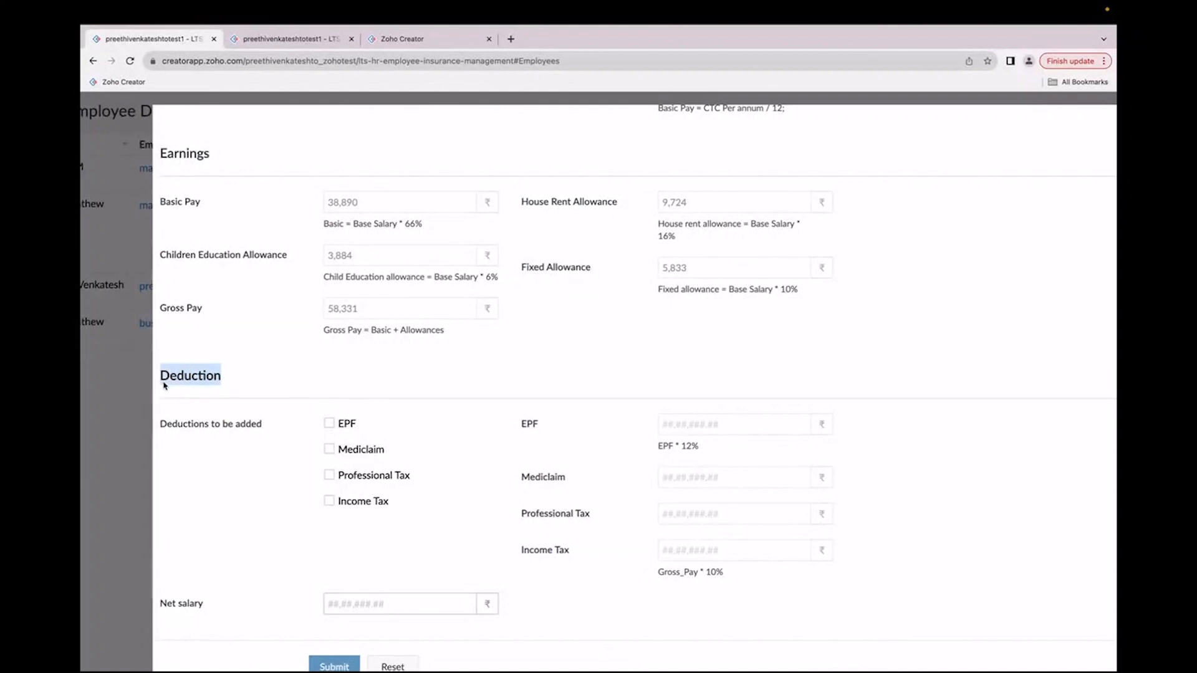
click(245, 486)
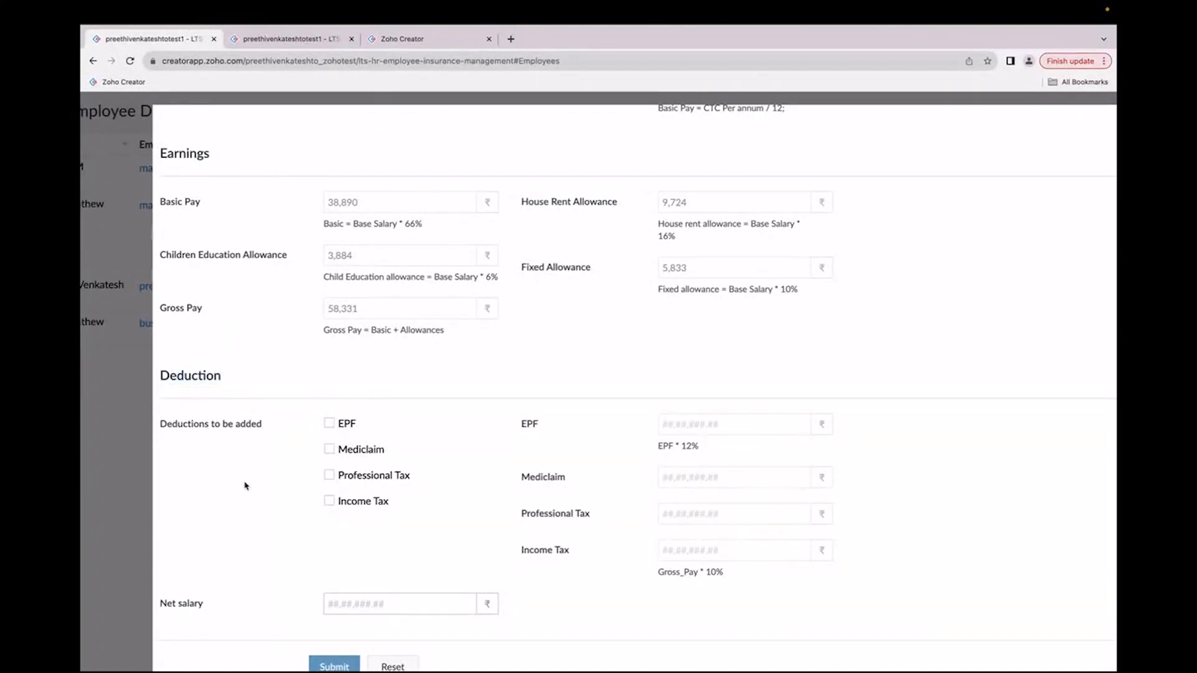
scroll(246, 485, up, 4)
scroll(246, 485, down, 4)
click(329, 449)
scroll(691, 476, down, 3)
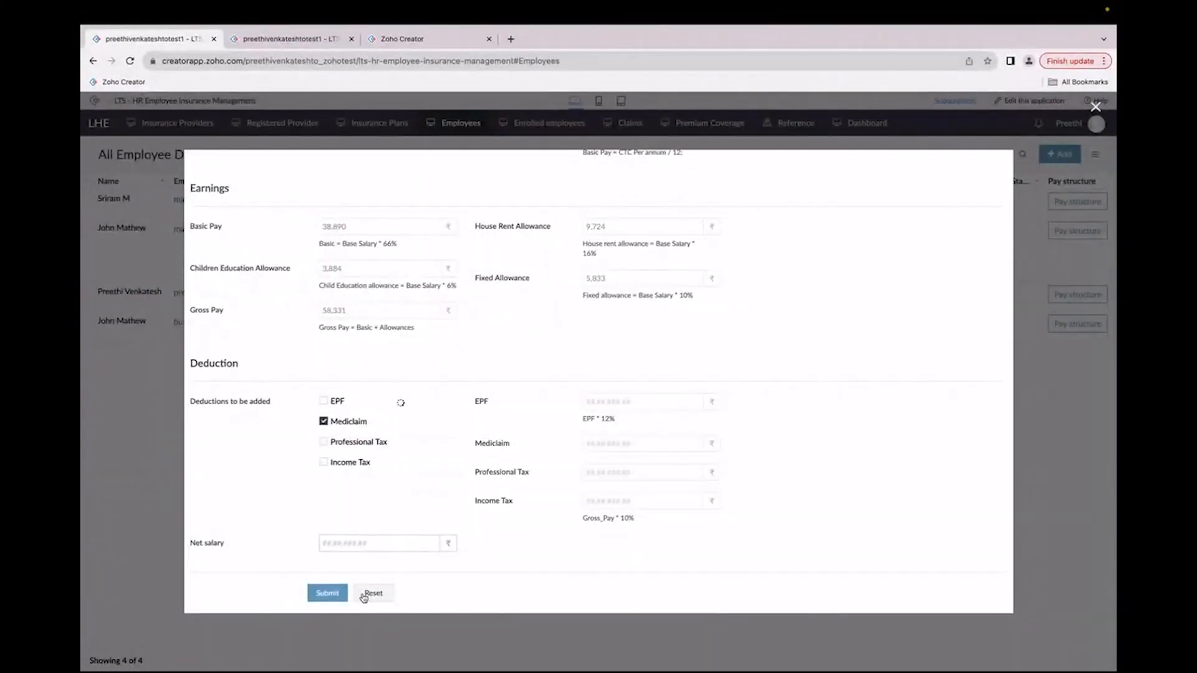
scroll(793, 449, up, 3)
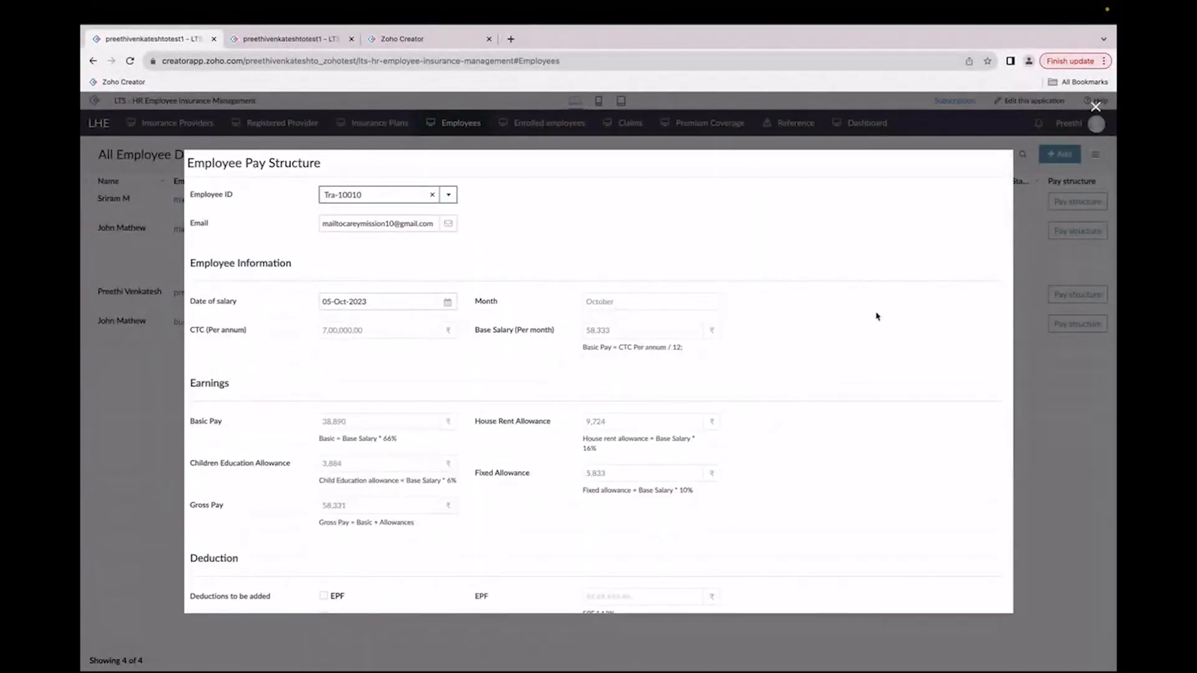
click(1070, 121)
click(129, 61)
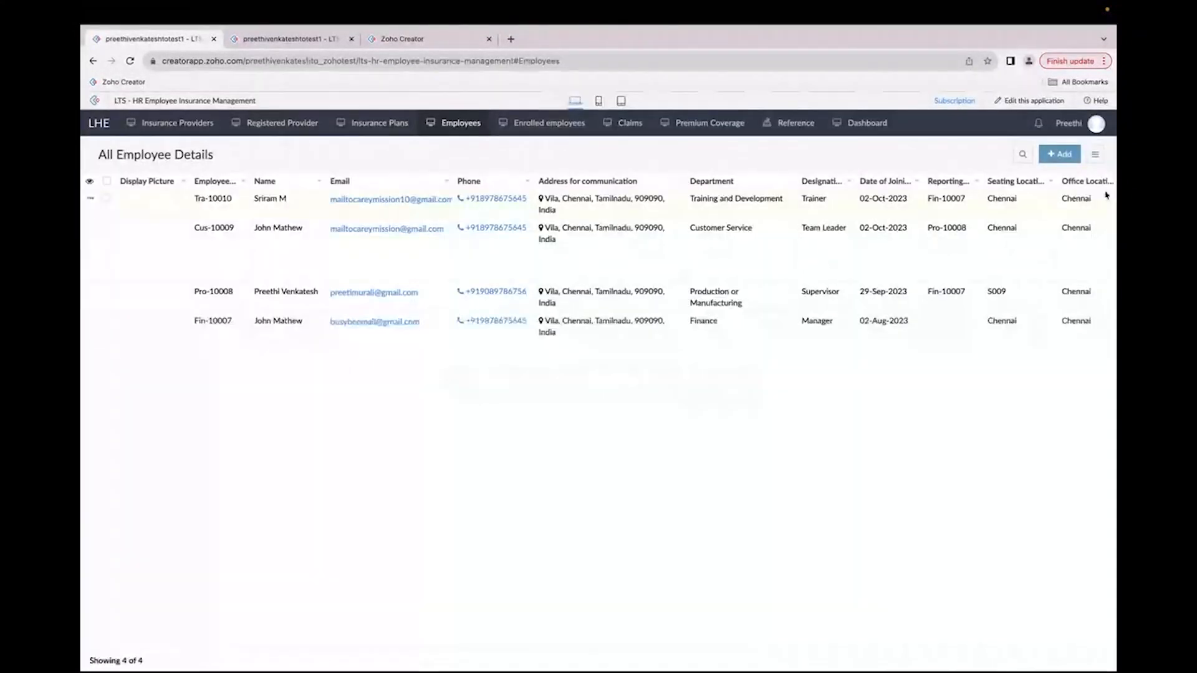
click(1078, 201)
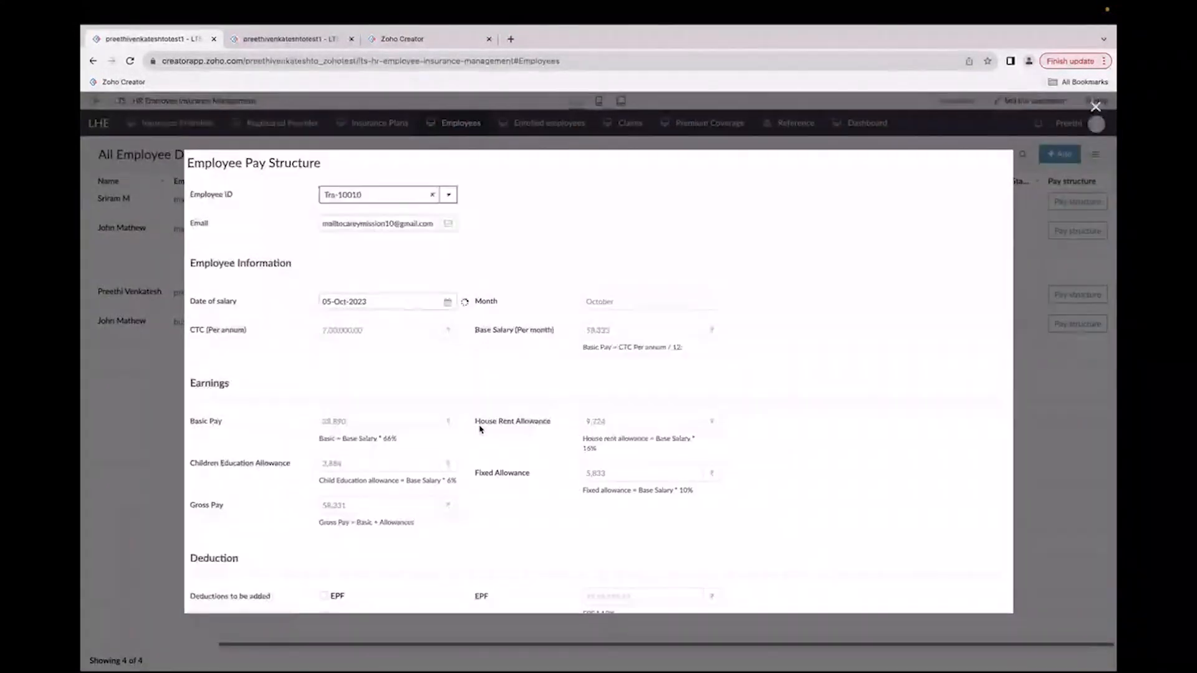
scroll(480, 429, down, 4)
click(308, 422)
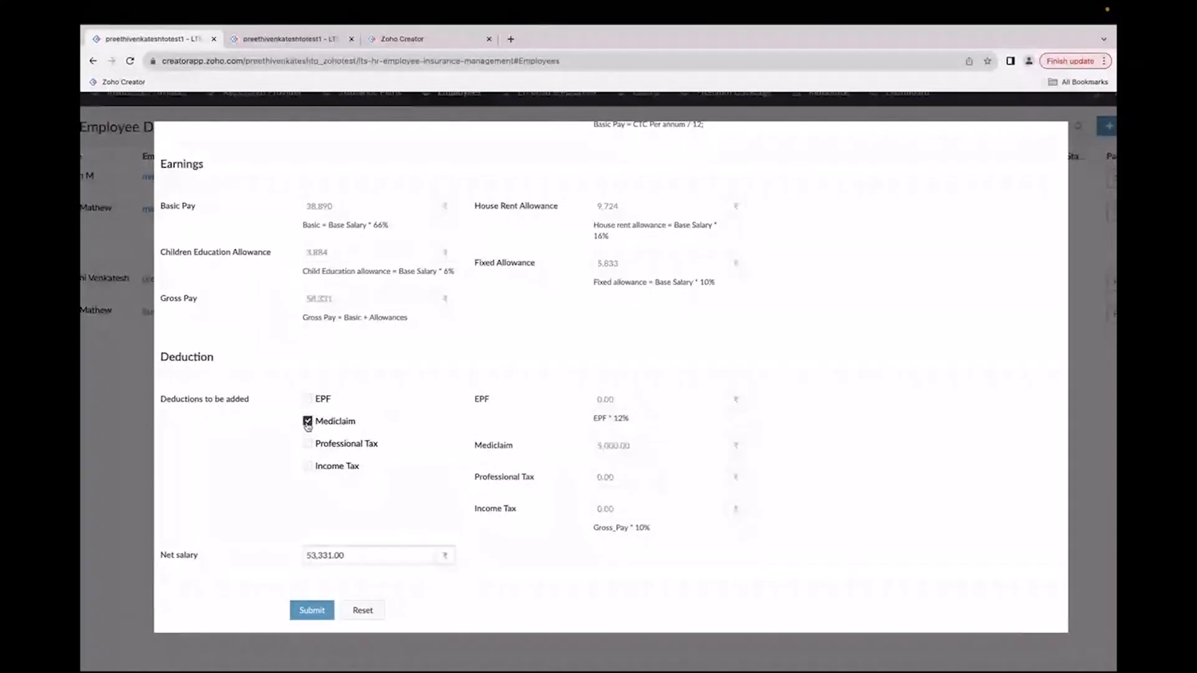
scroll(633, 455, up, 3)
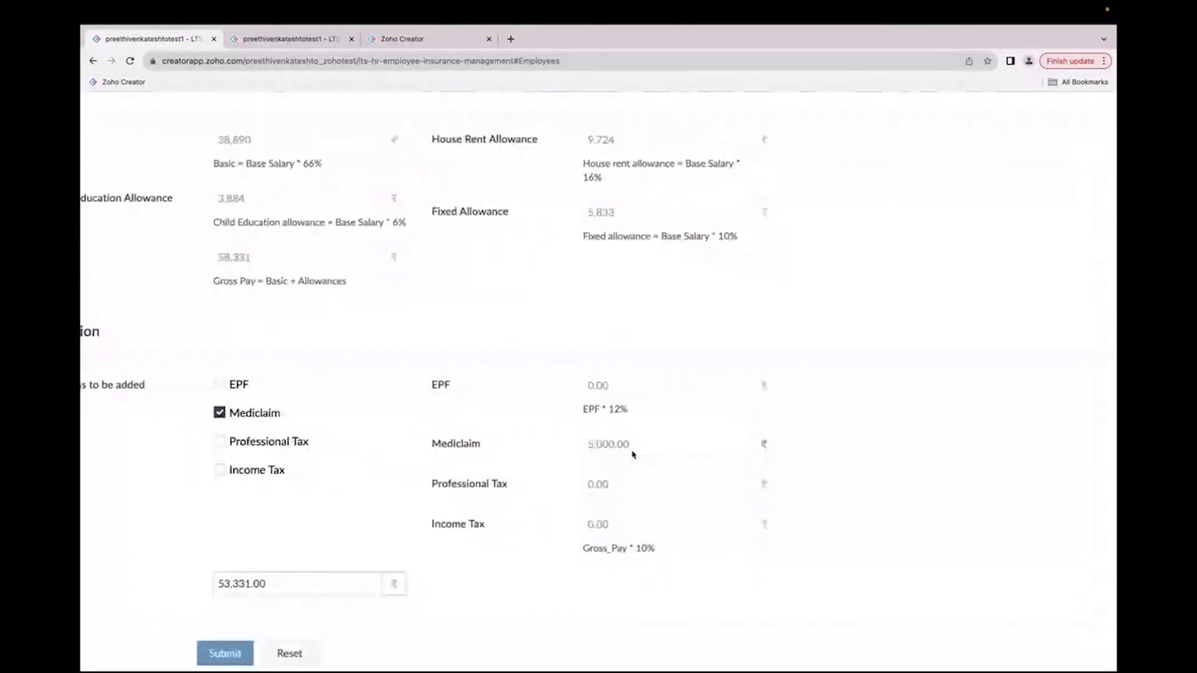
drag(632, 444, 480, 460)
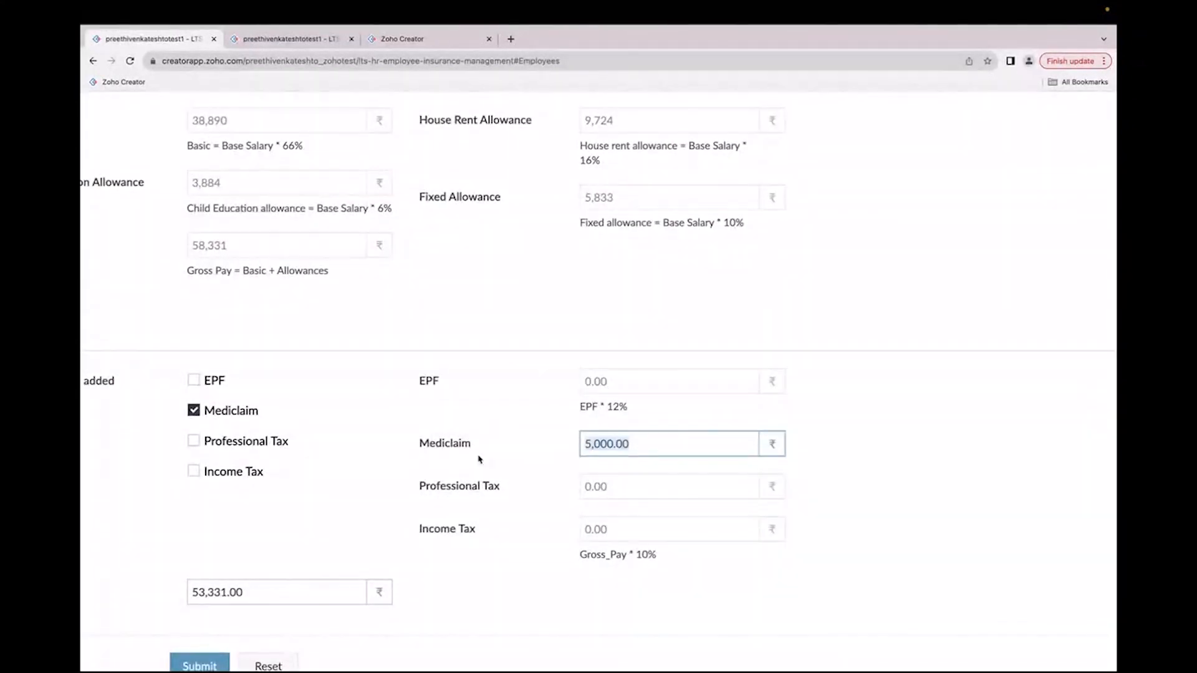
scroll(480, 459, down, 2)
scroll(472, 462, down, 3)
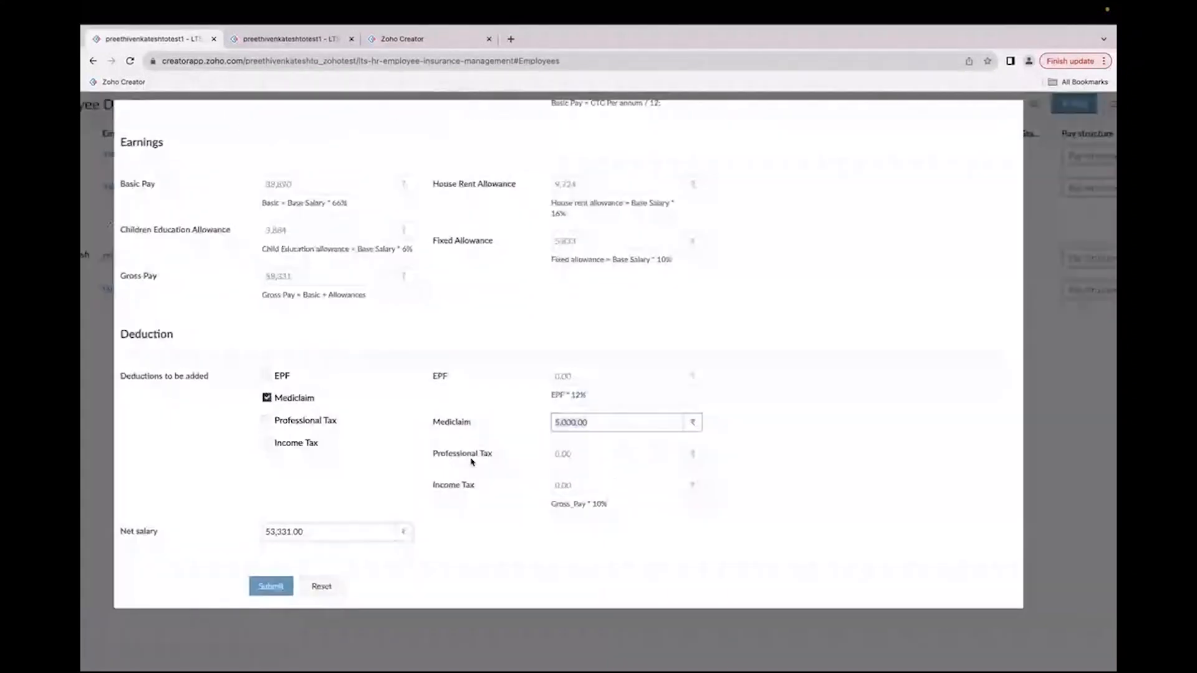
scroll(472, 462, down, 2)
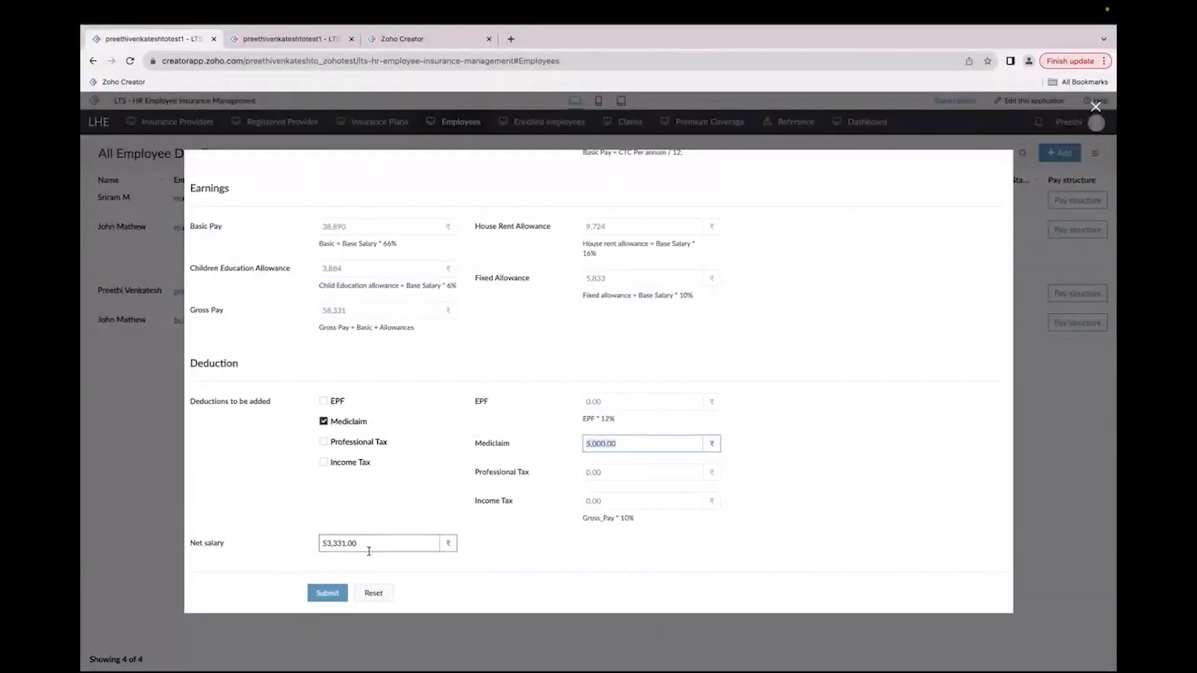
click(318, 592)
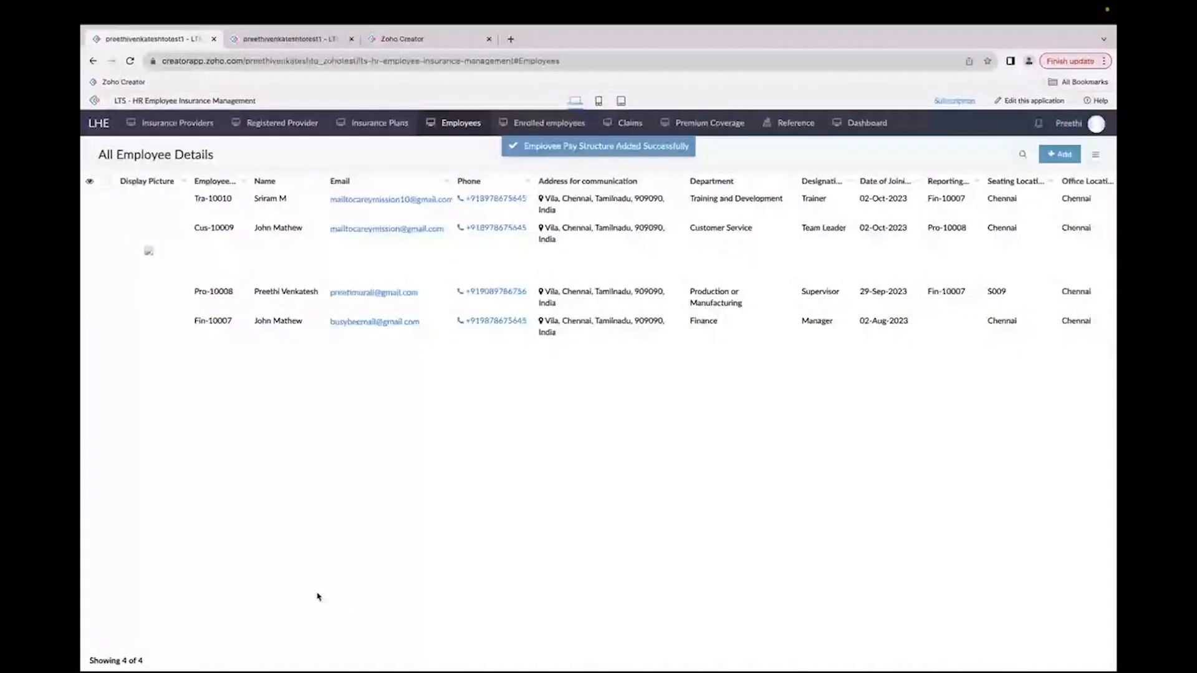
Step: Open the All Employee Pay Structures report and review Tra-10010's pay structure record details
mouse_move(774, 129)
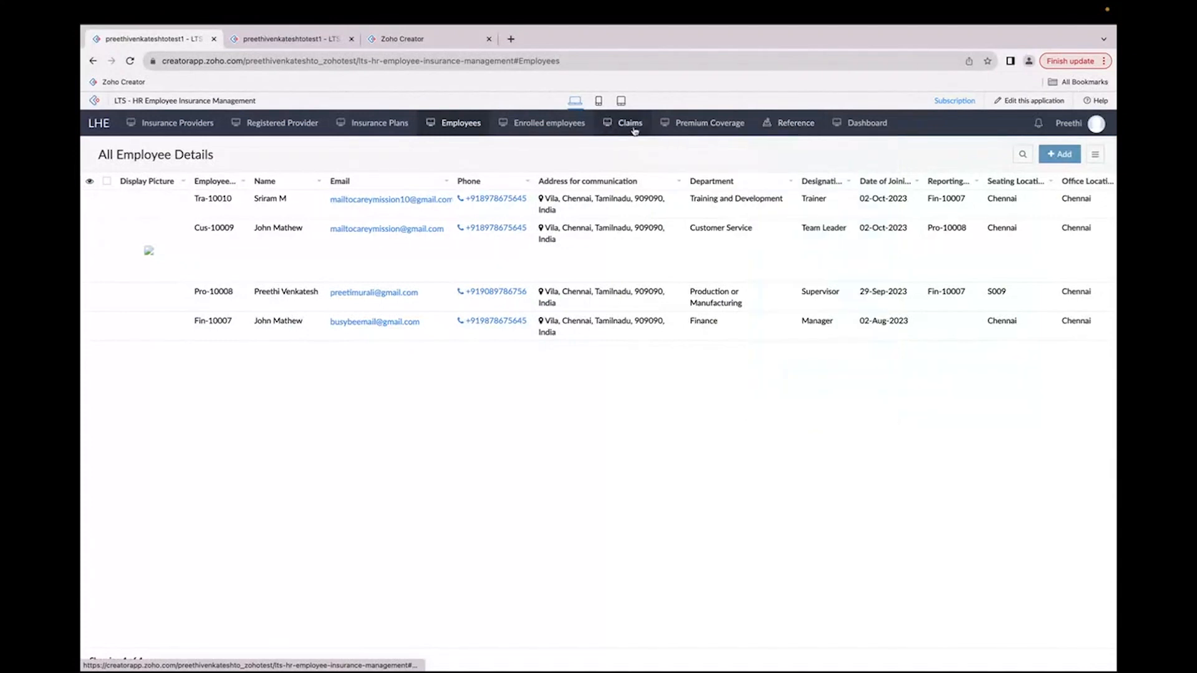
mouse_move(663, 125)
click(682, 172)
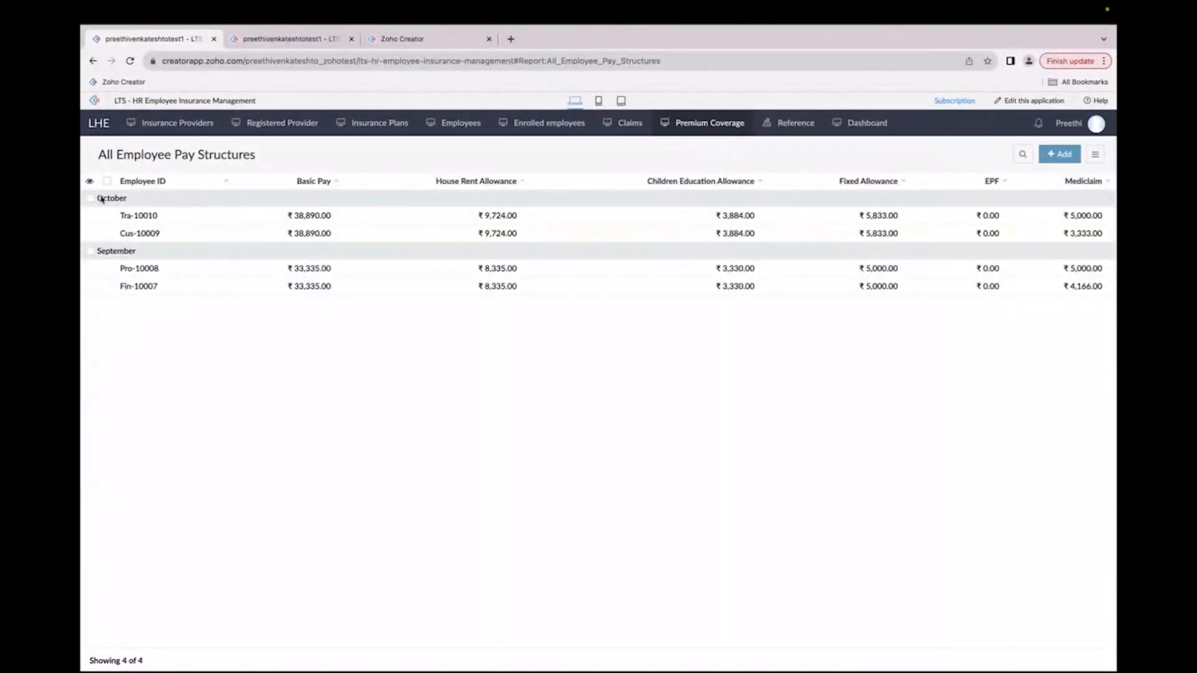
drag(119, 216, 161, 217)
click(678, 219)
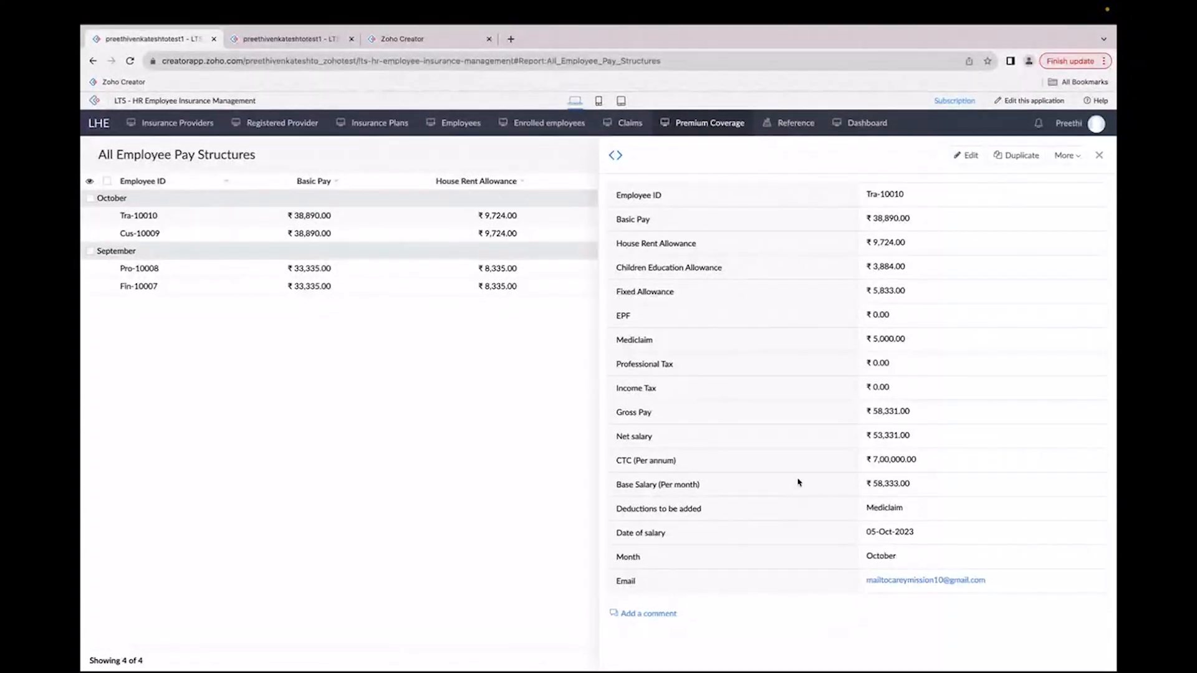
drag(861, 434, 932, 437)
click(1099, 154)
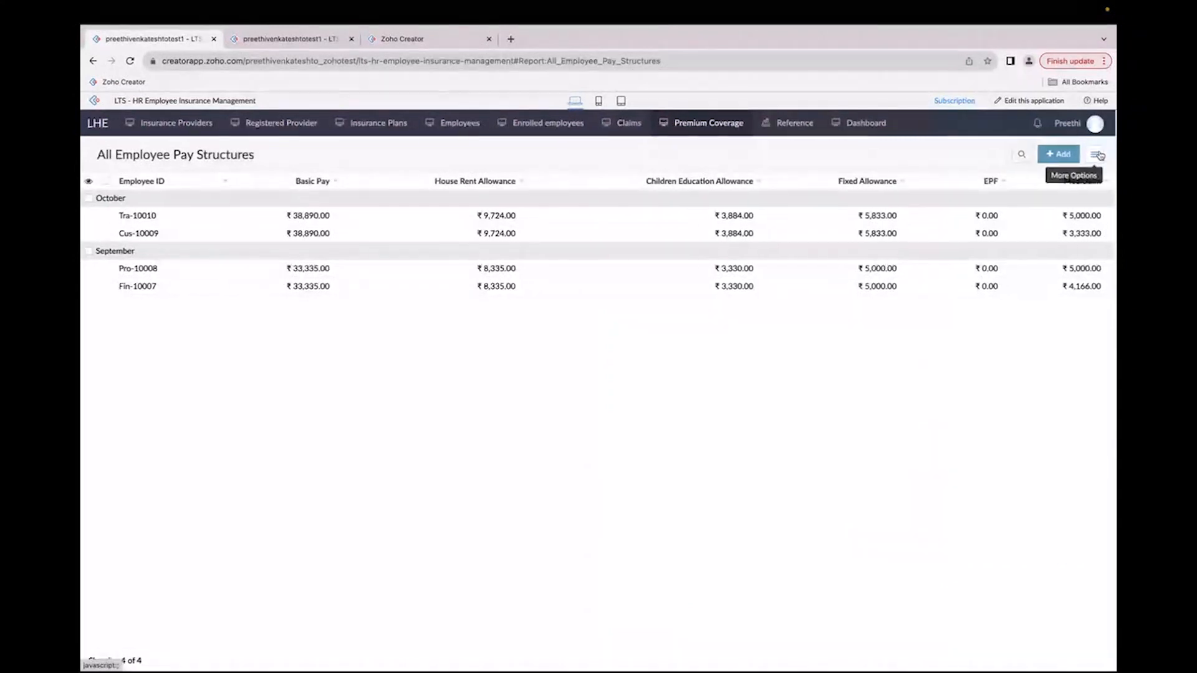
key(ctrl+Right)
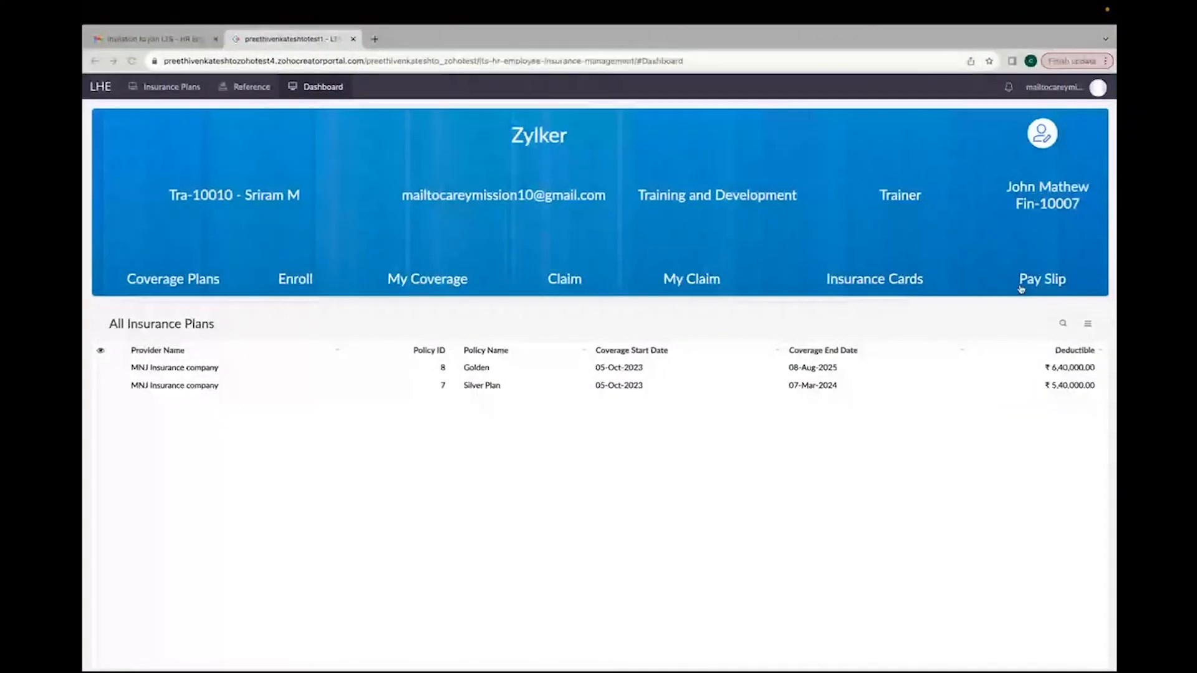
click(1036, 279)
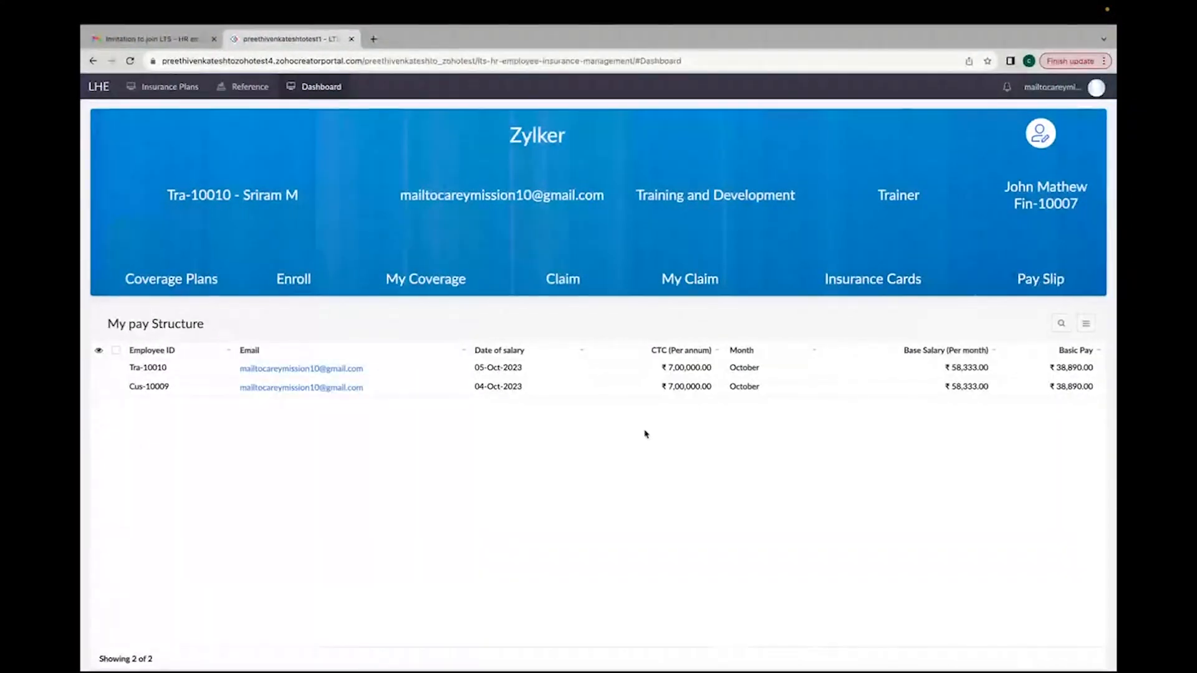
click(384, 369)
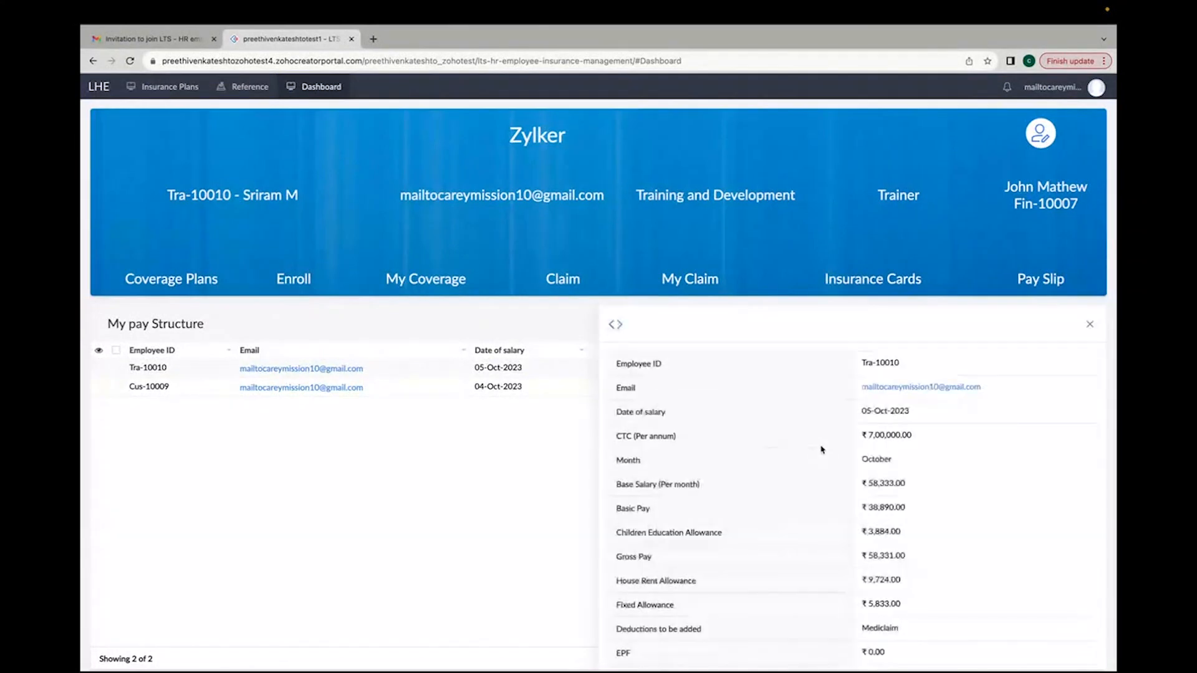
scroll(822, 449, down, 5)
drag(865, 493, 919, 499)
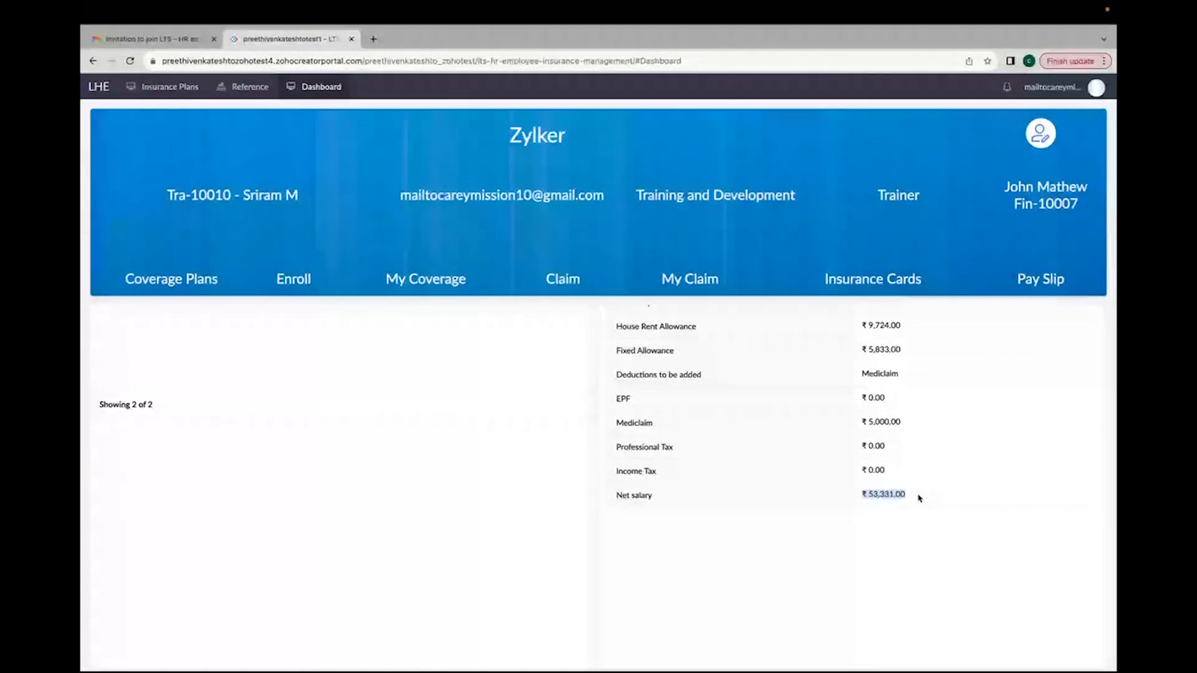
scroll(919, 498, up, 5)
click(1091, 325)
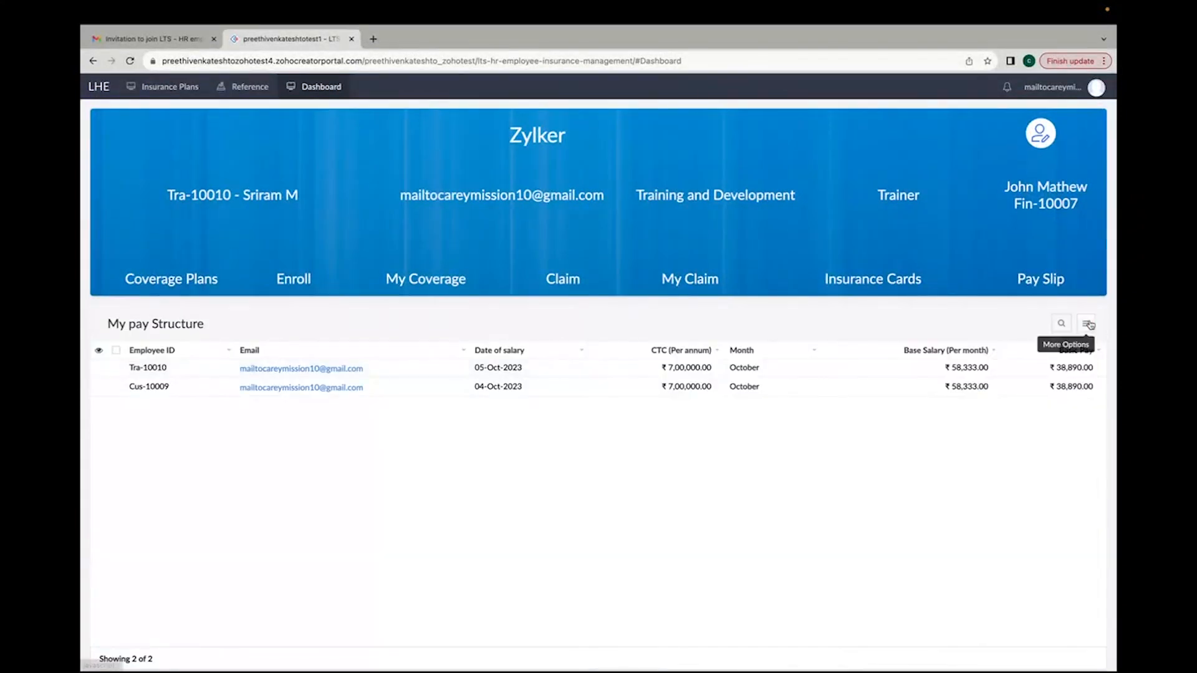
Step: Switch to the admin app, open the Claims report, and return to the employee portal
click(1090, 325)
click(1013, 463)
key(ctrl+Left)
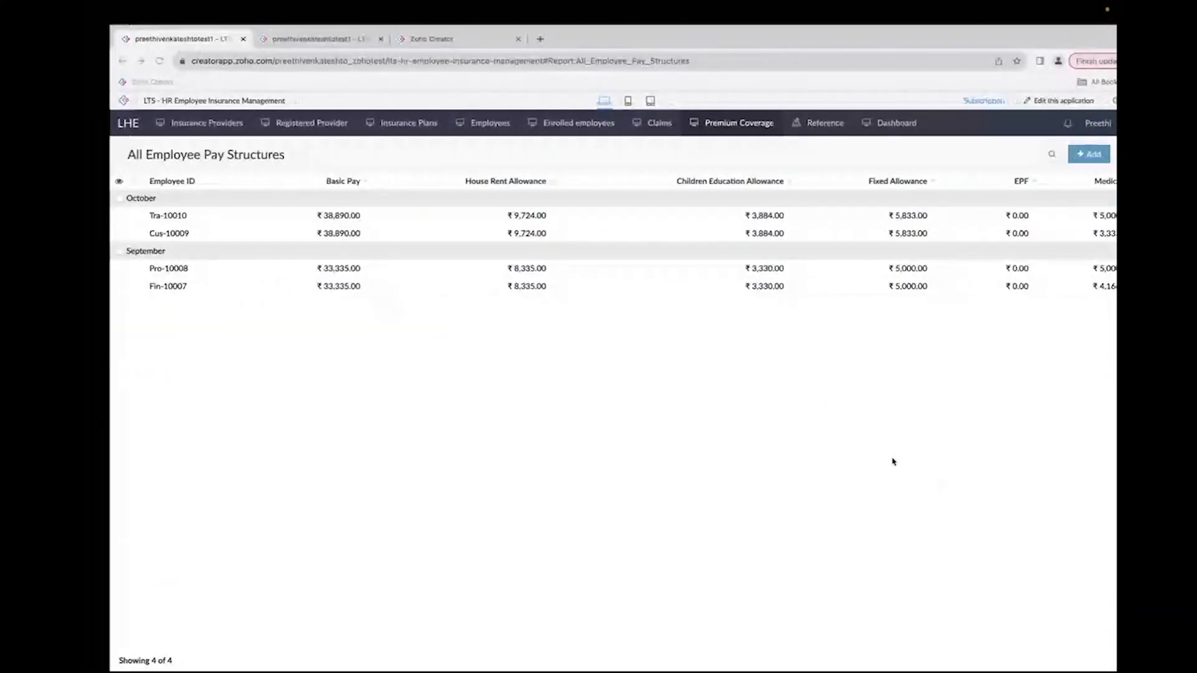
click(632, 126)
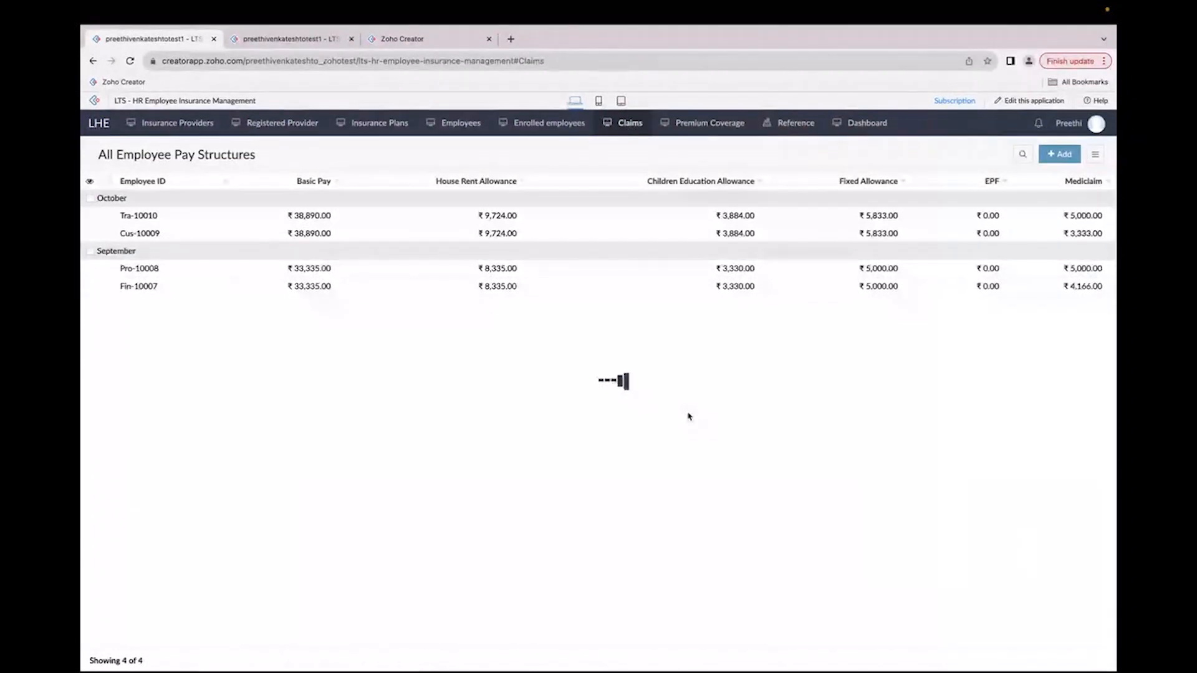
key(ctrl+Right)
mouse_move(799, 4)
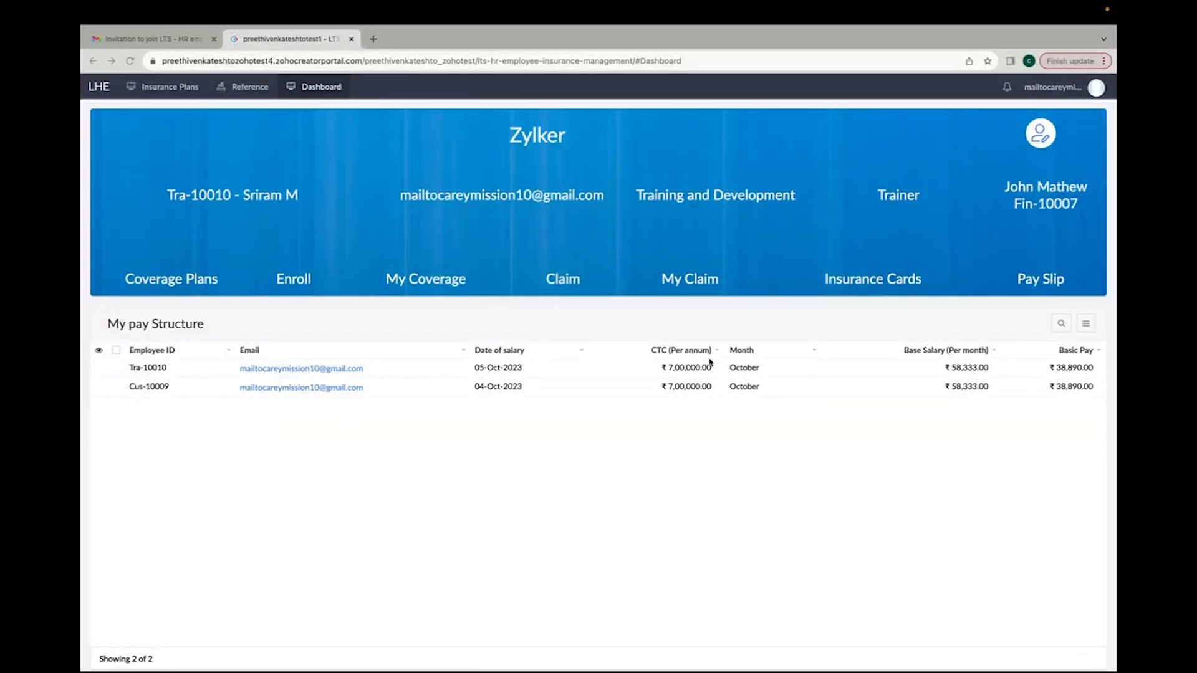
click(575, 289)
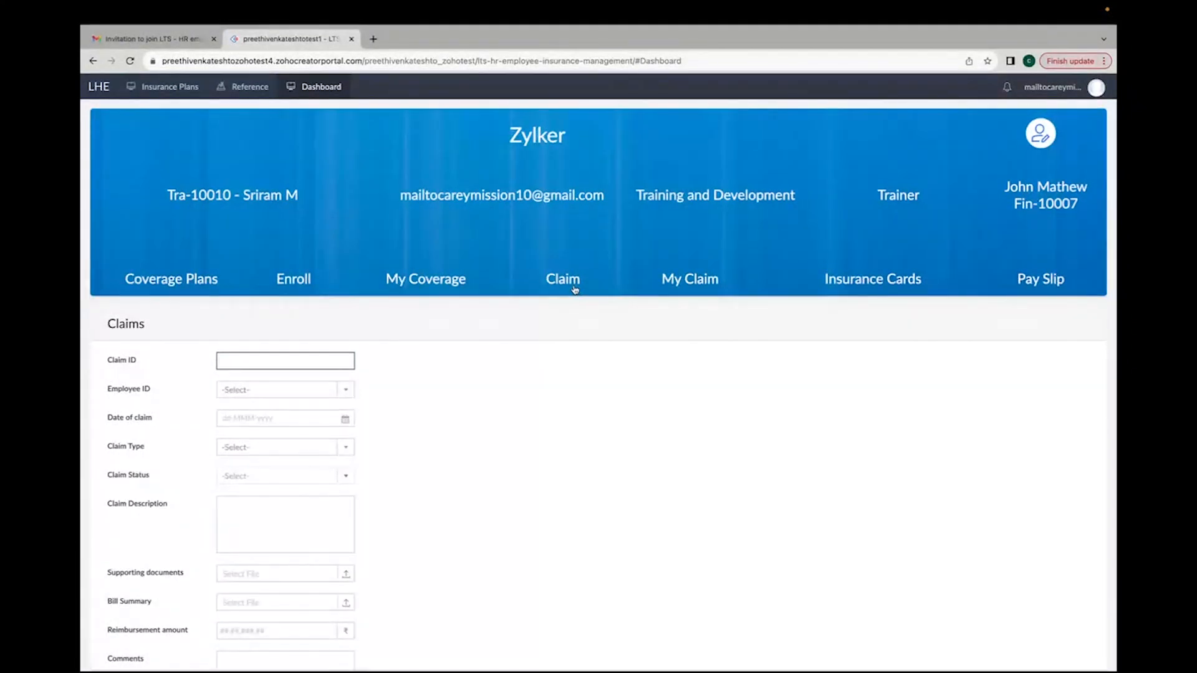
scroll(202, 405, down, 1)
click(238, 344)
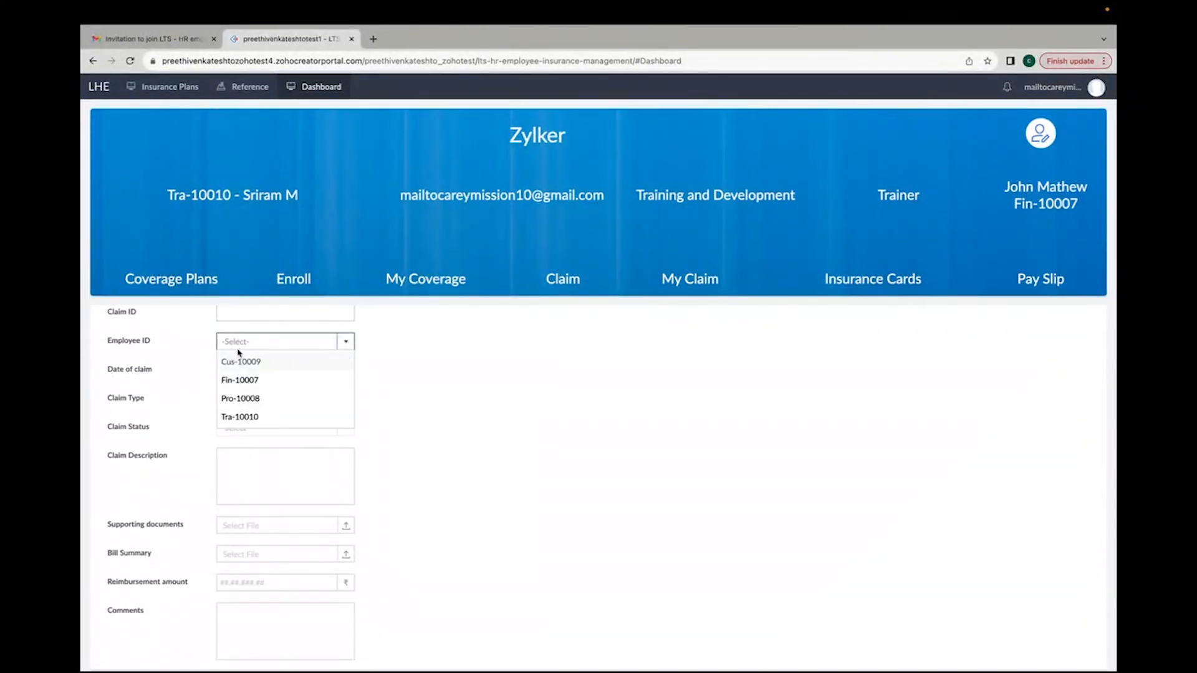
click(240, 416)
click(244, 369)
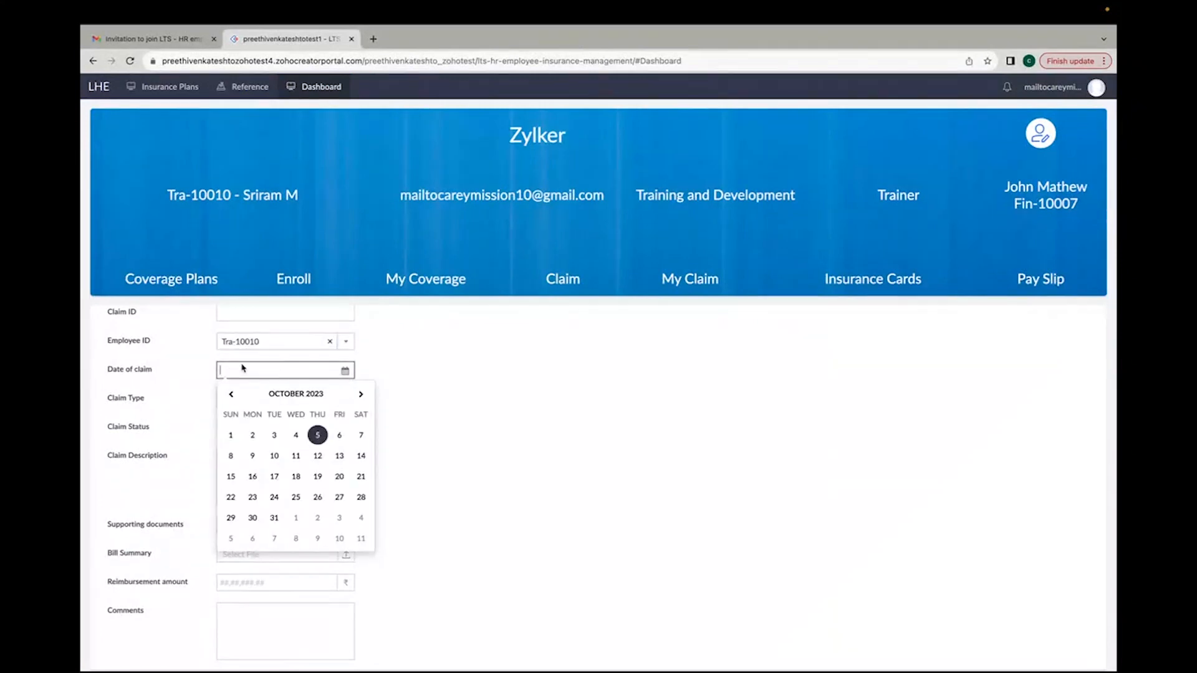
click(313, 434)
scroll(225, 423, down, 1)
click(253, 370)
click(249, 389)
scroll(167, 410, down, 1)
click(225, 404)
text(He)
key(BackSpace)
key(BackSpace)
text(Surgery)
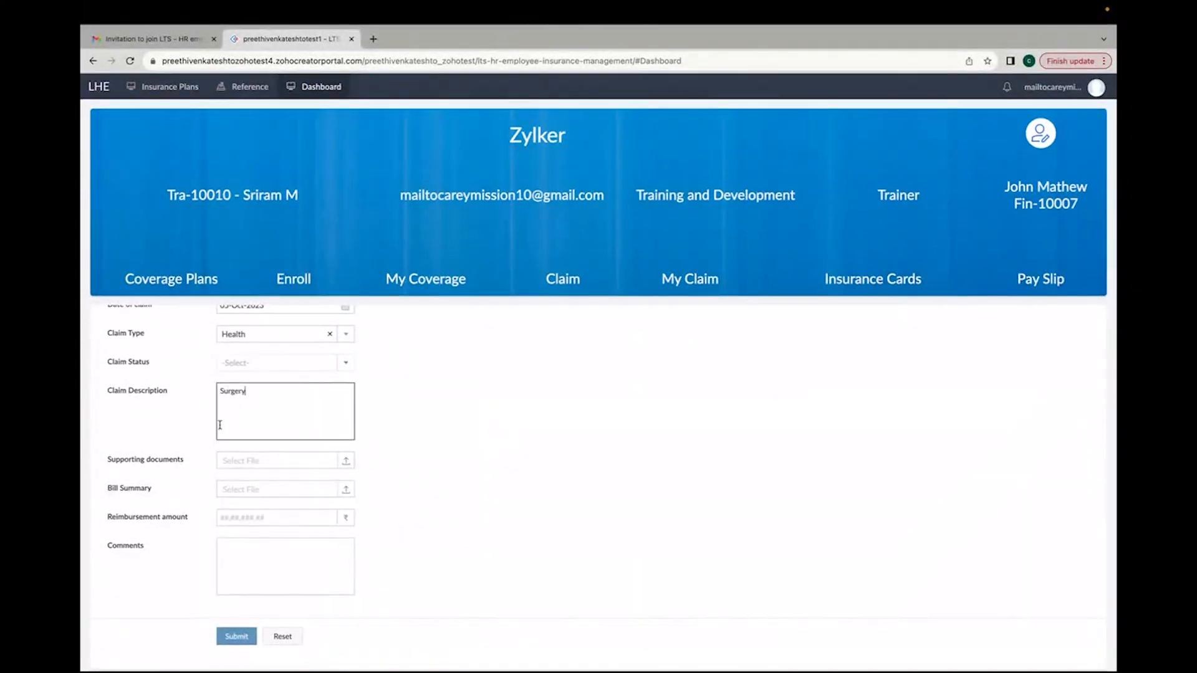
scroll(214, 500, down, 1)
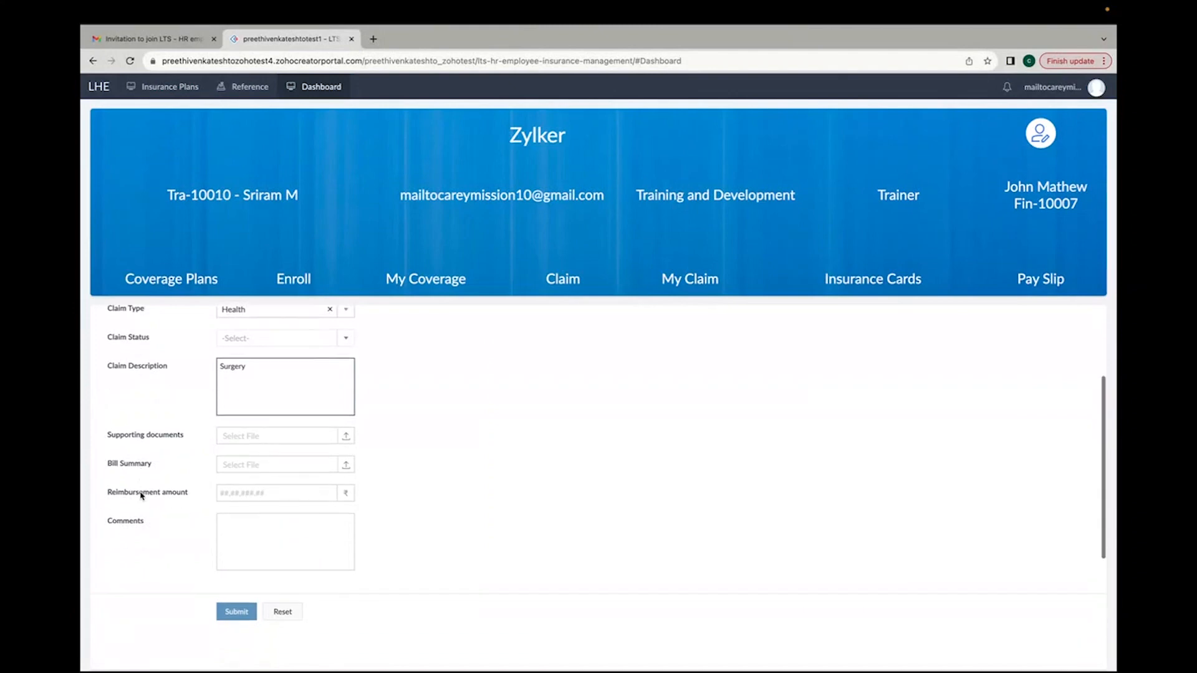
Step: Attach license_Cetificate.pdf as the supporting document and Insurance.pdf as the bill summary
click(241, 431)
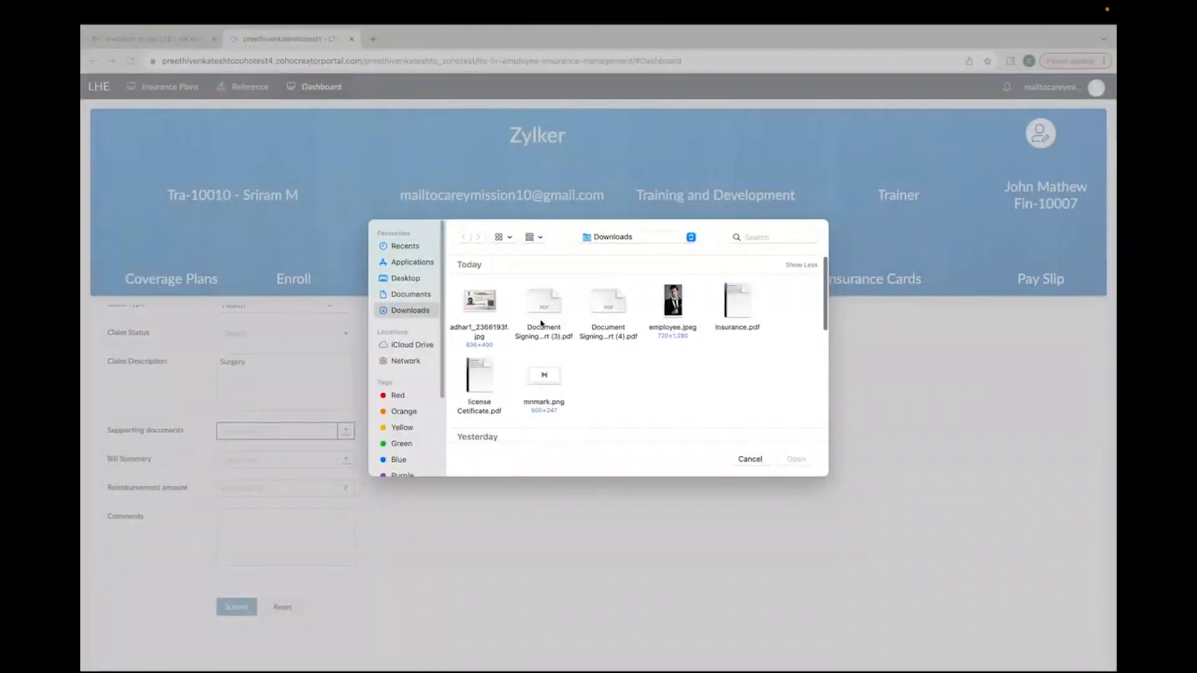
click(469, 411)
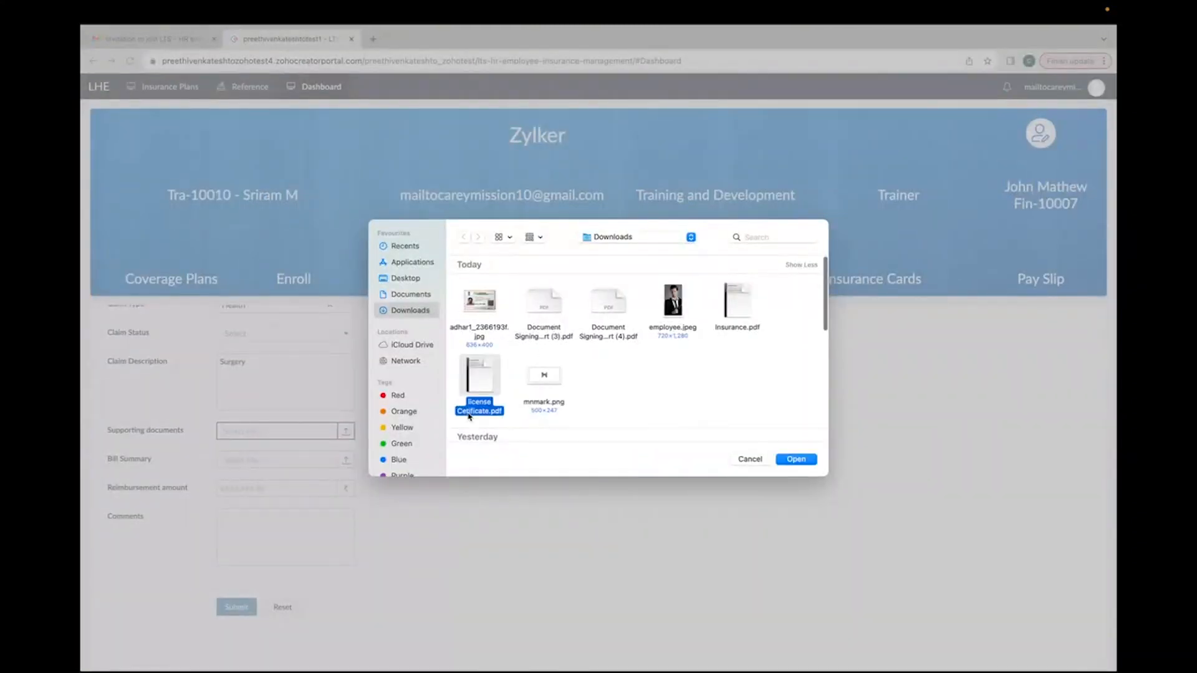
click(801, 463)
click(273, 460)
click(729, 312)
click(797, 459)
Step: Set the reimbursement amount to 9000 and submit the claim
click(314, 487)
text(9000)
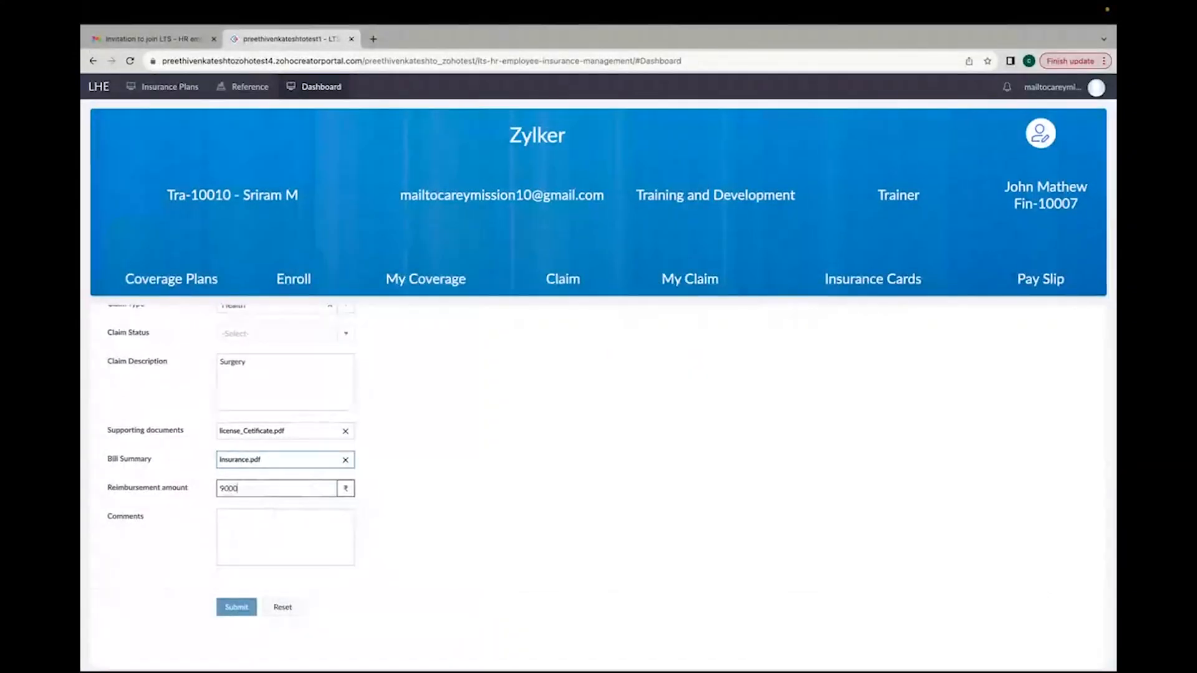
click(299, 545)
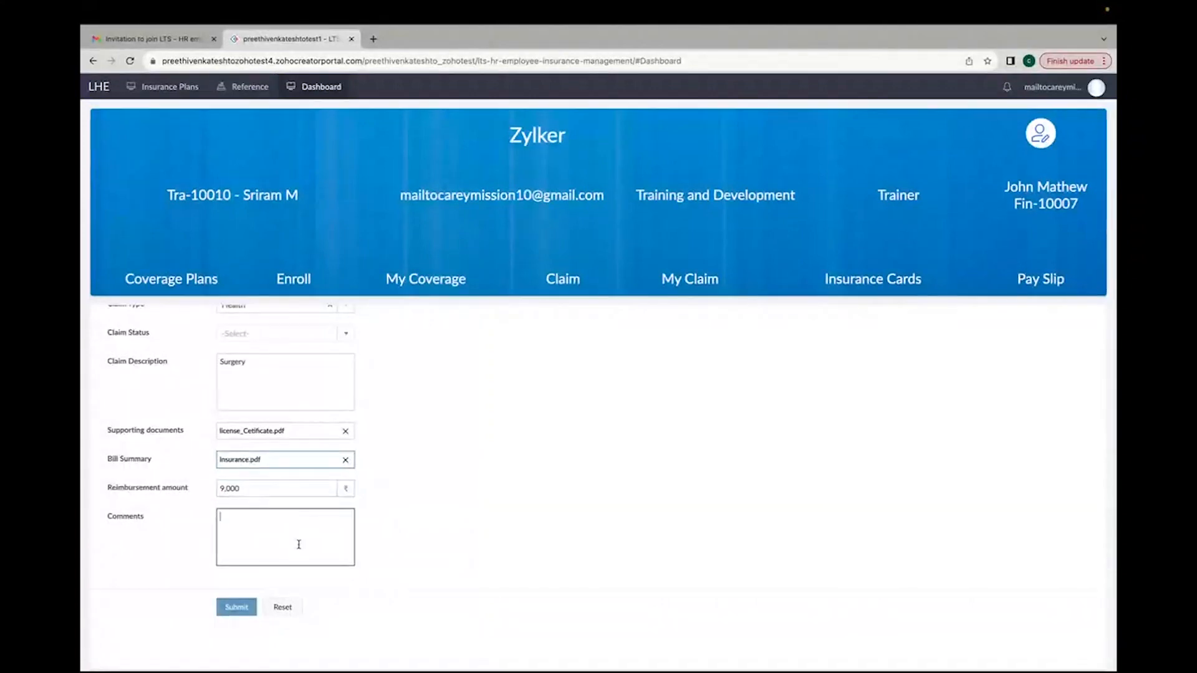
click(237, 608)
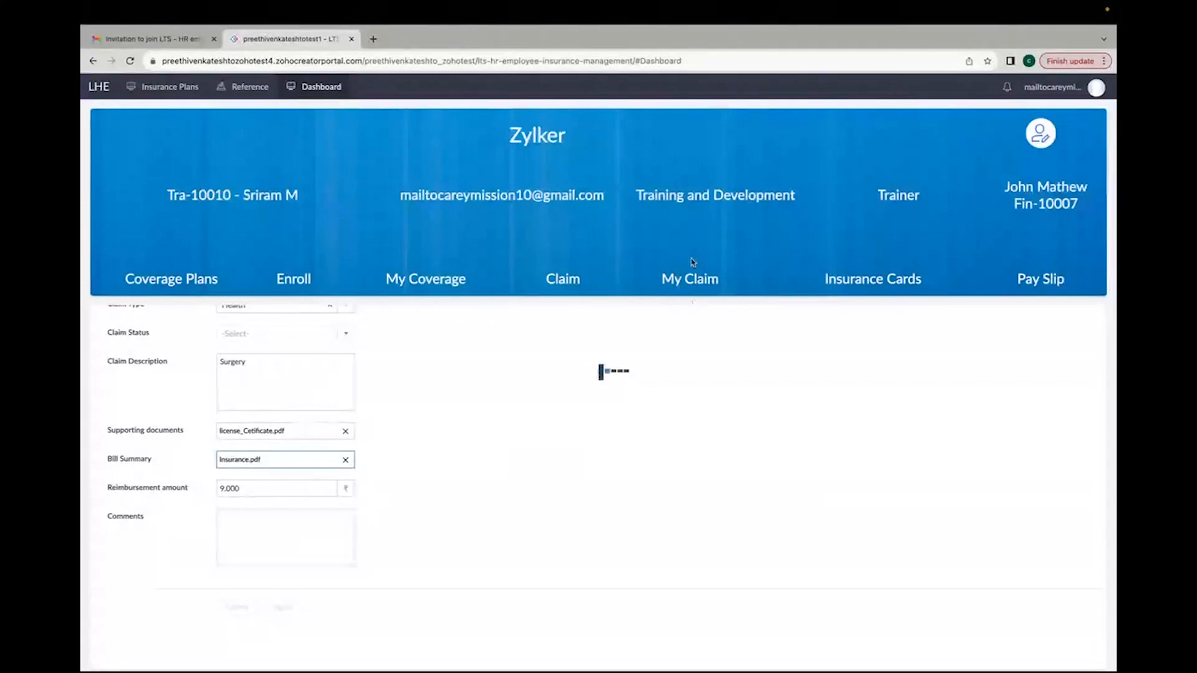
Step: Open My Claim in the portal and switch to the admin app's Claims report
click(689, 278)
key(ctrl+Left)
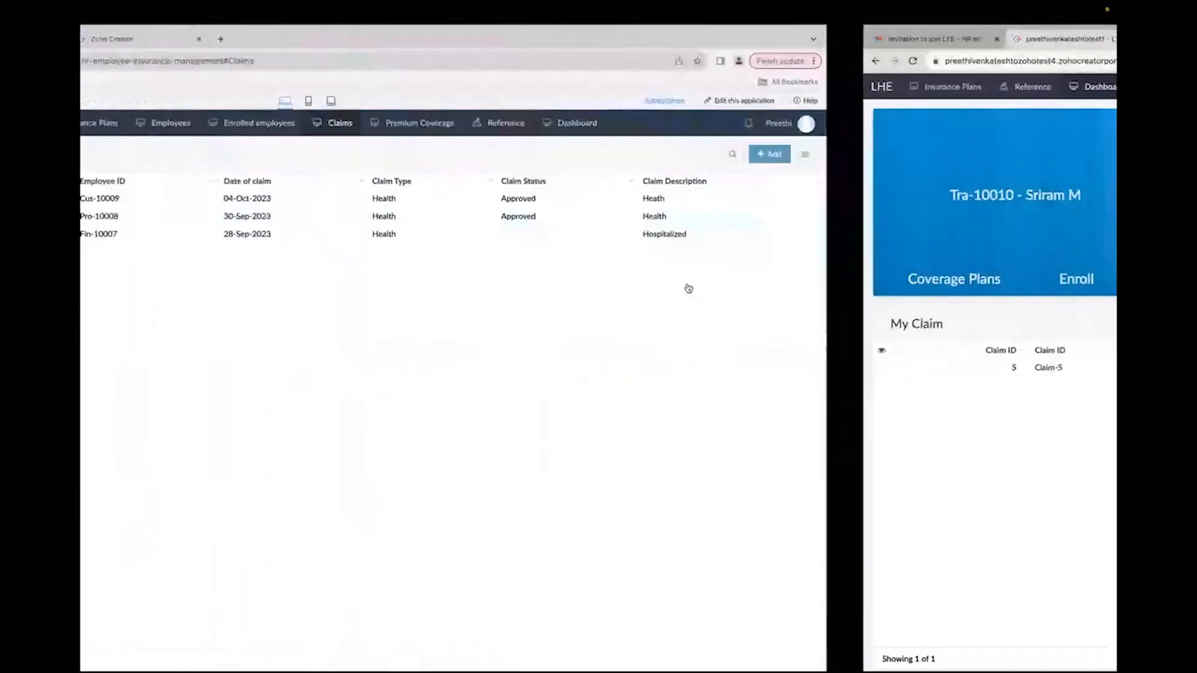
Step: Open Claim-5 from the admin Claims report, set its claim status to Approved and save the update
click(627, 124)
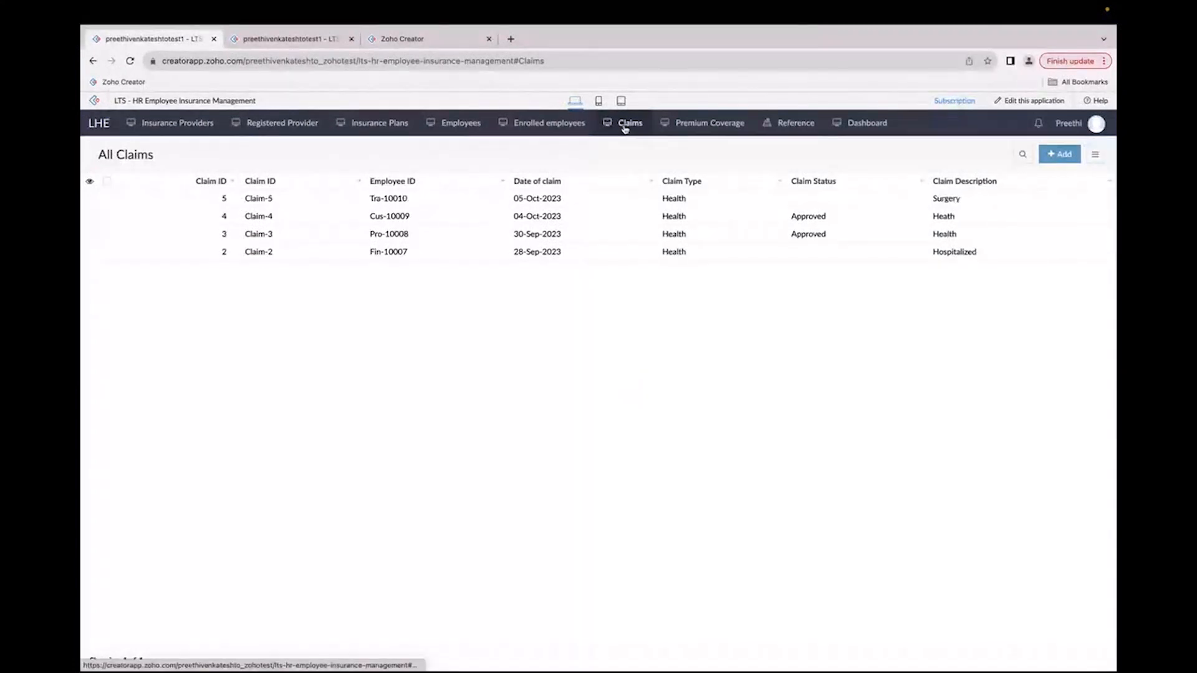
drag(410, 198, 373, 202)
click(593, 197)
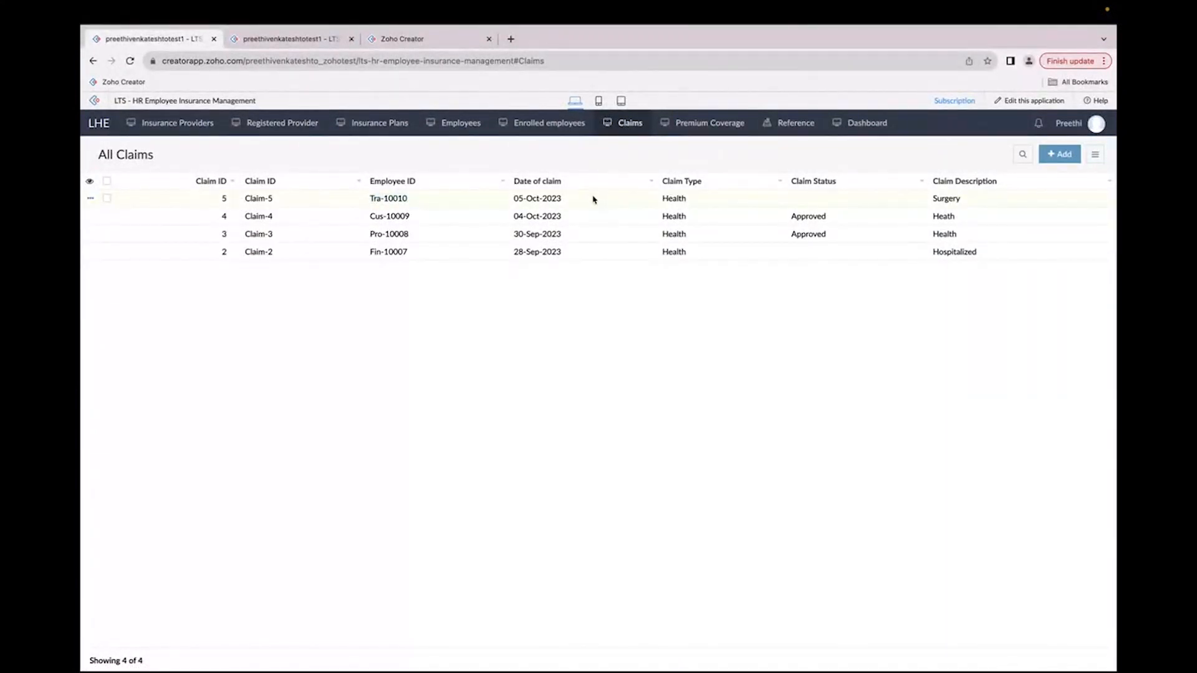
click(967, 155)
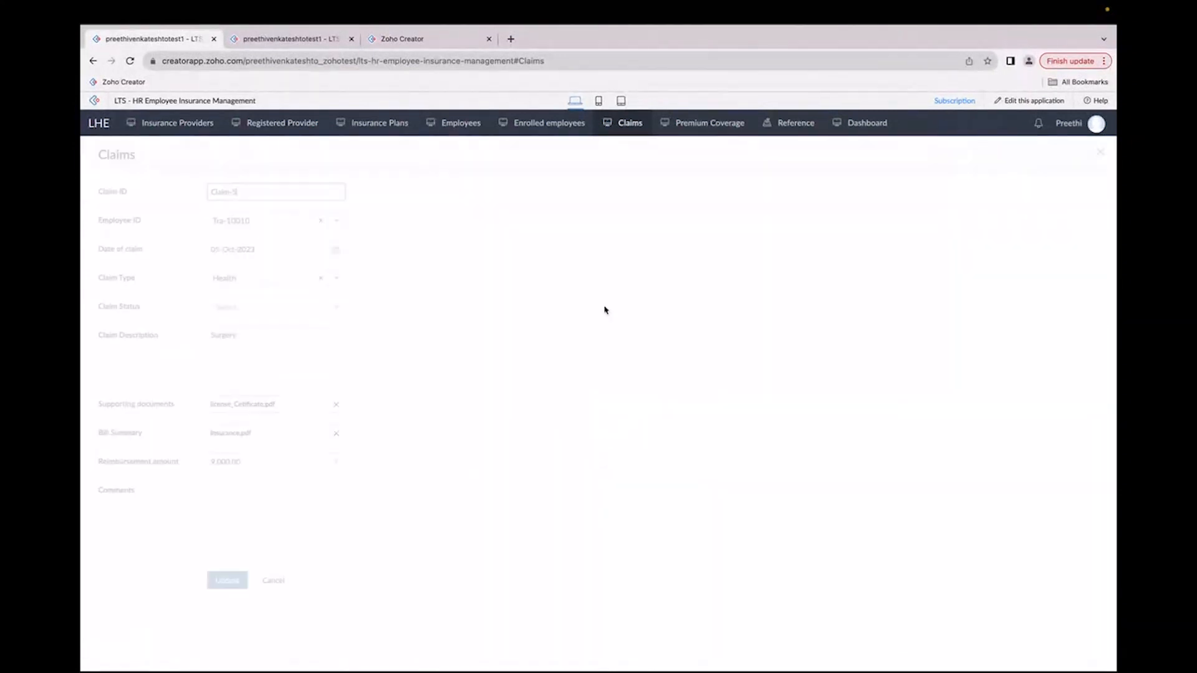
click(257, 307)
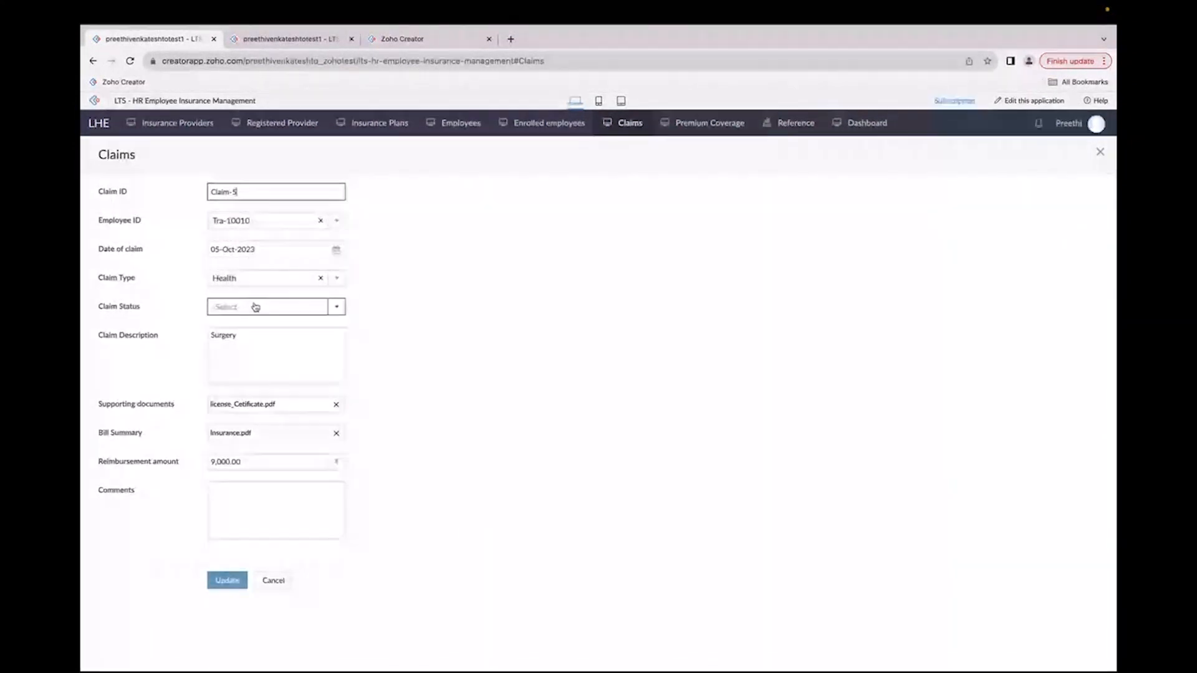
click(255, 326)
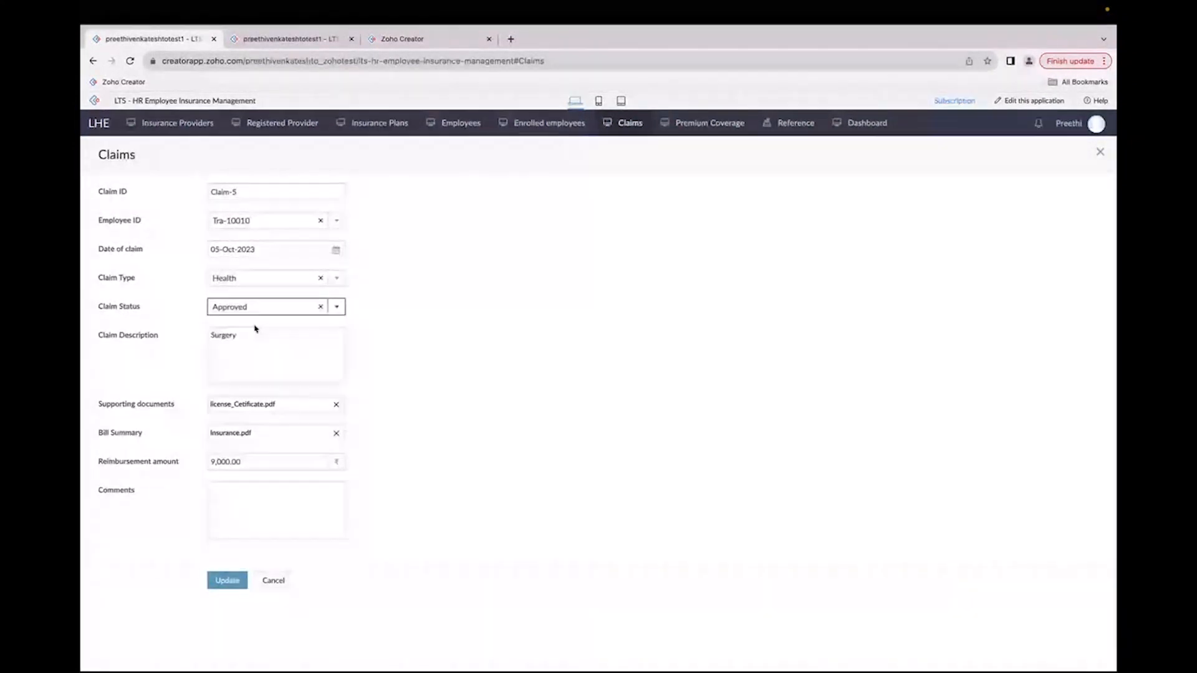
click(227, 580)
Step: Switch to the portal and open Claim-5 under All Claims to review its status and details
key(ctrl+Left)
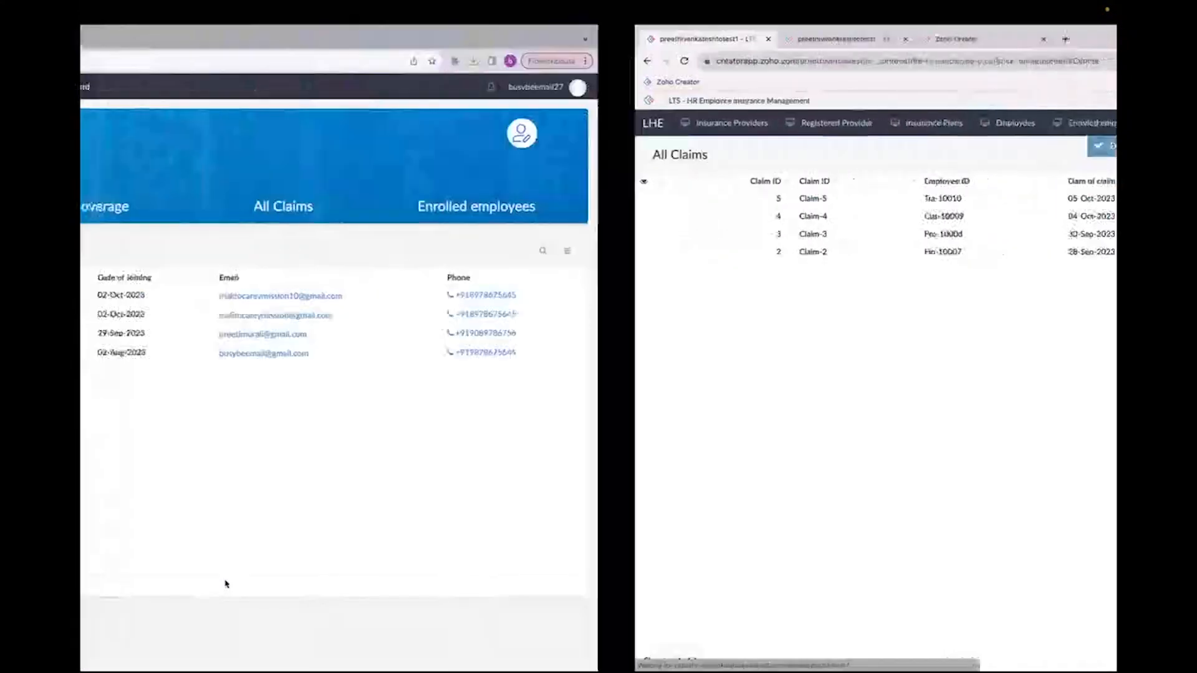
click(808, 204)
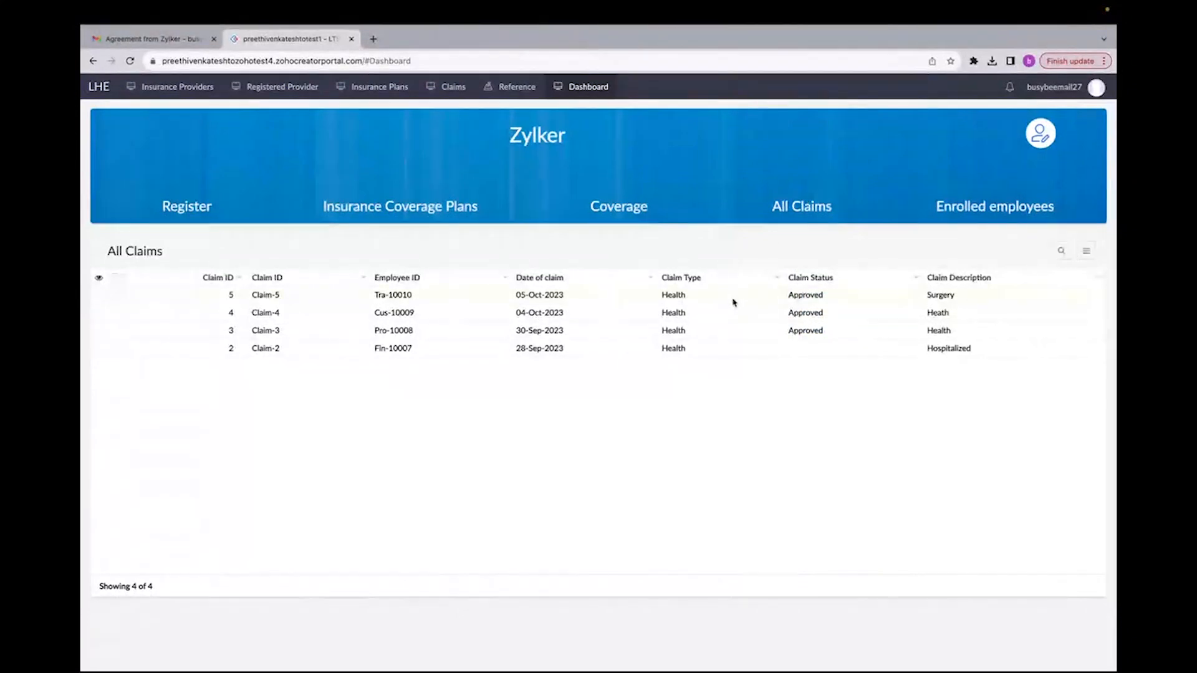
click(732, 297)
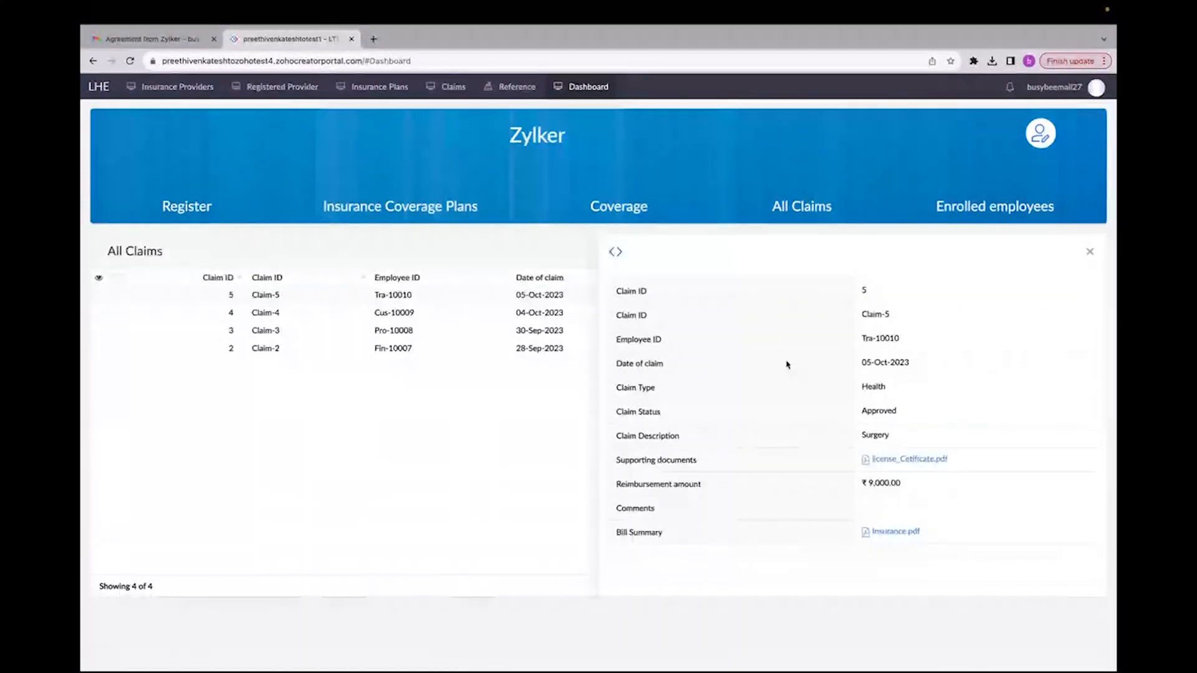
scroll(788, 365, down, 1)
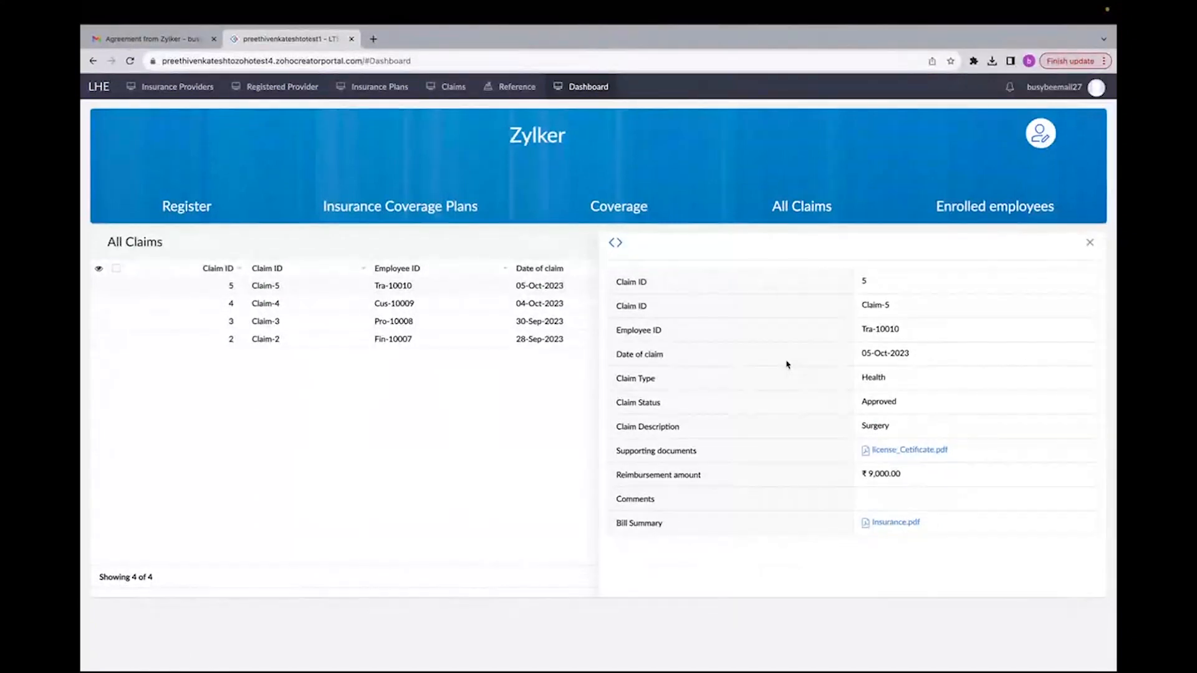
Step: Return to the admin app and open the Insurance Providers report
key(ctrl+Right)
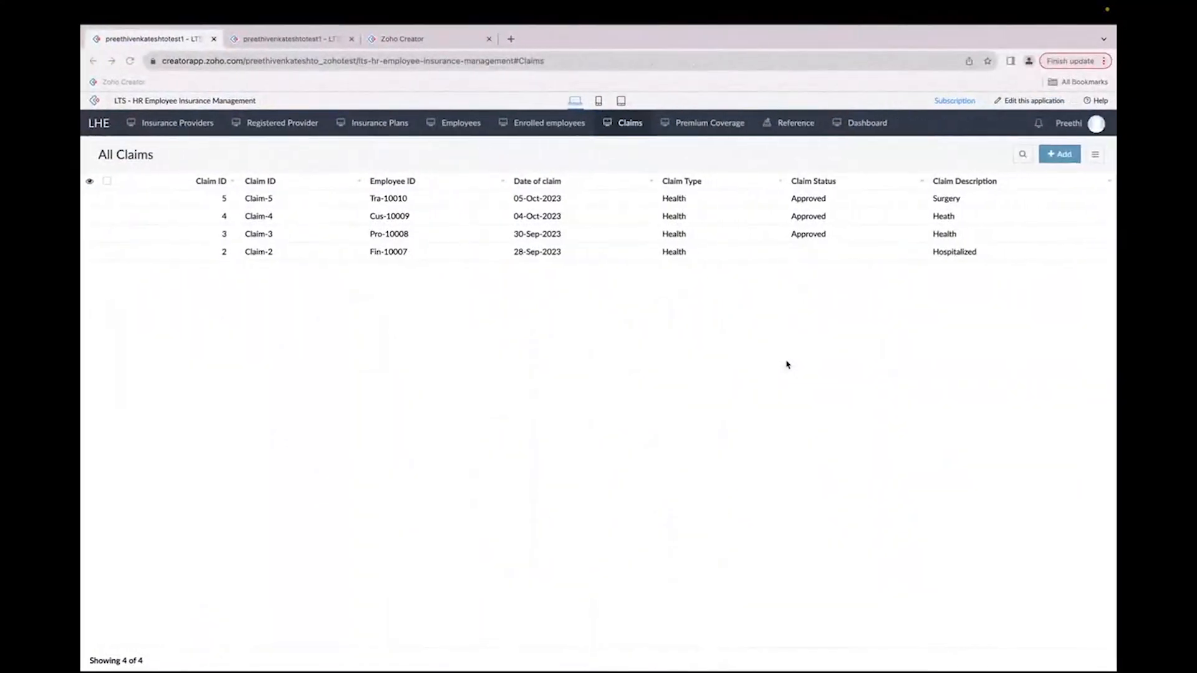
click(182, 125)
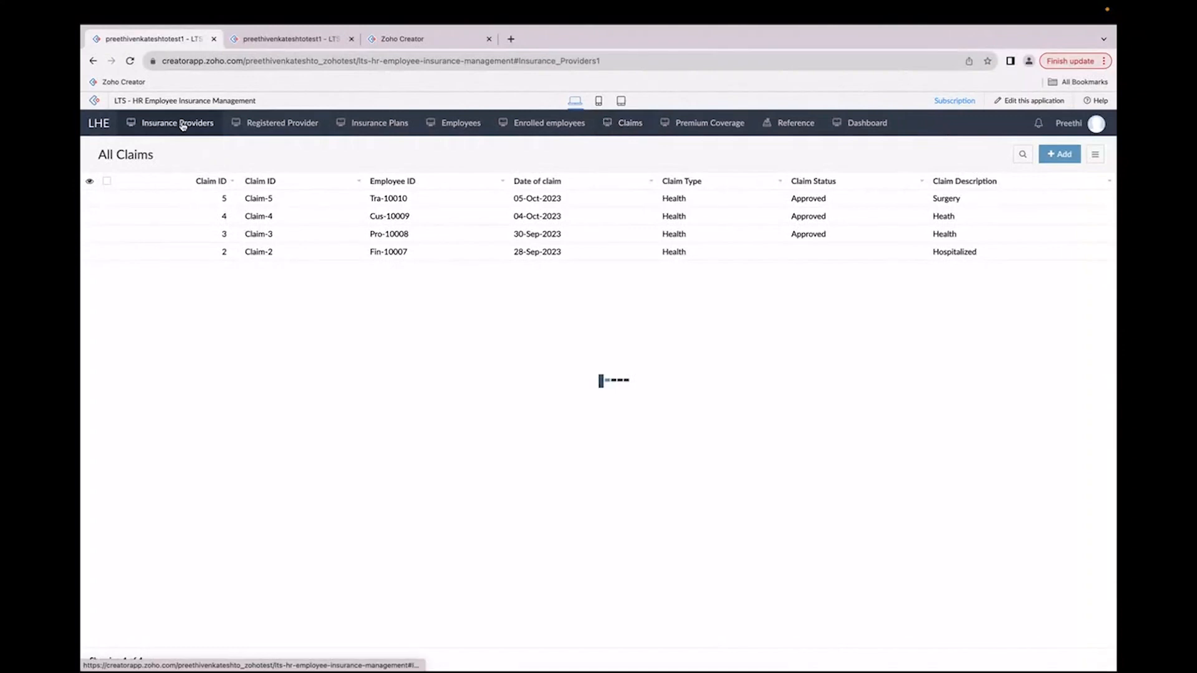